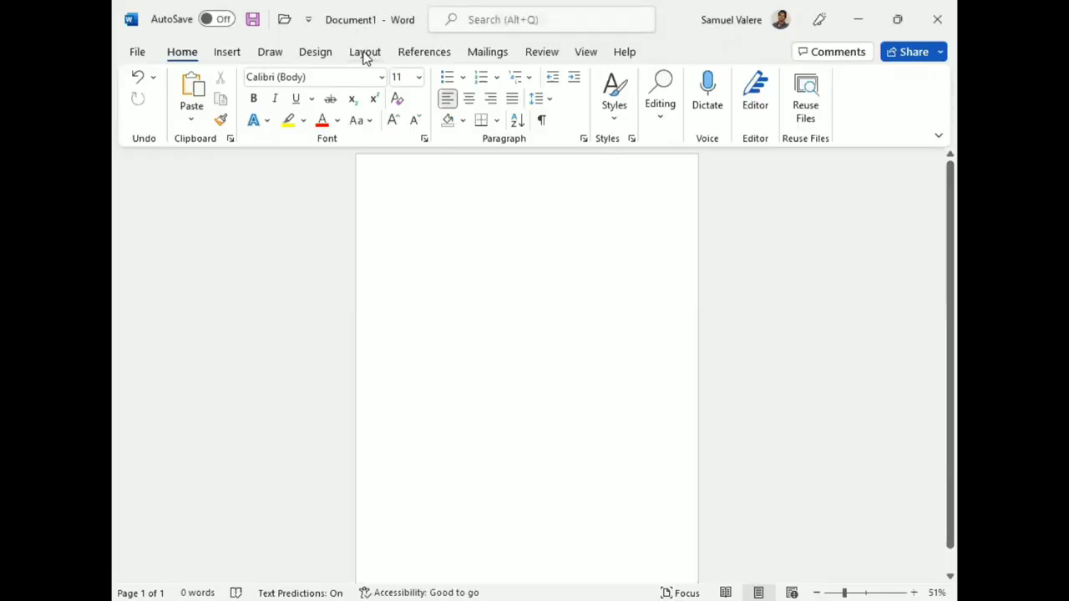
Step: Set the page to landscape orientation with A4 paper size
left_click(364, 53)
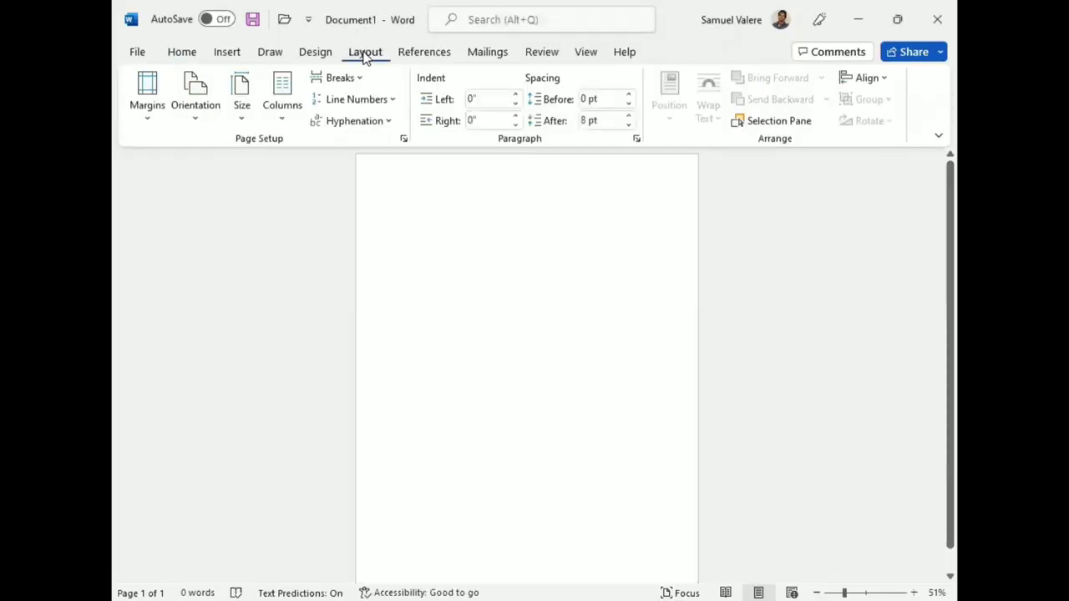
left_click(200, 122)
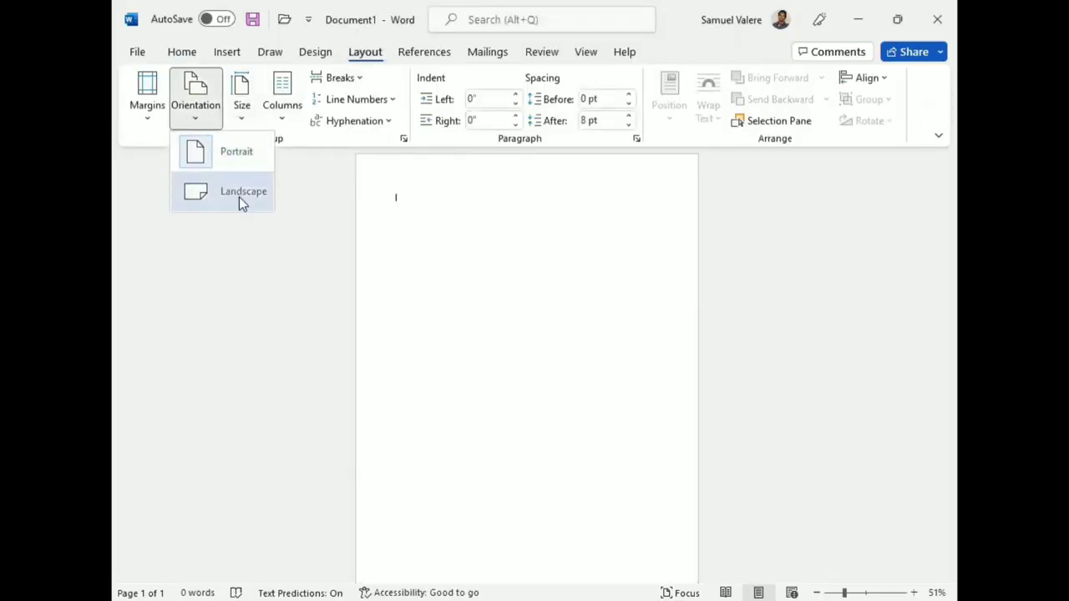
left_click(243, 198)
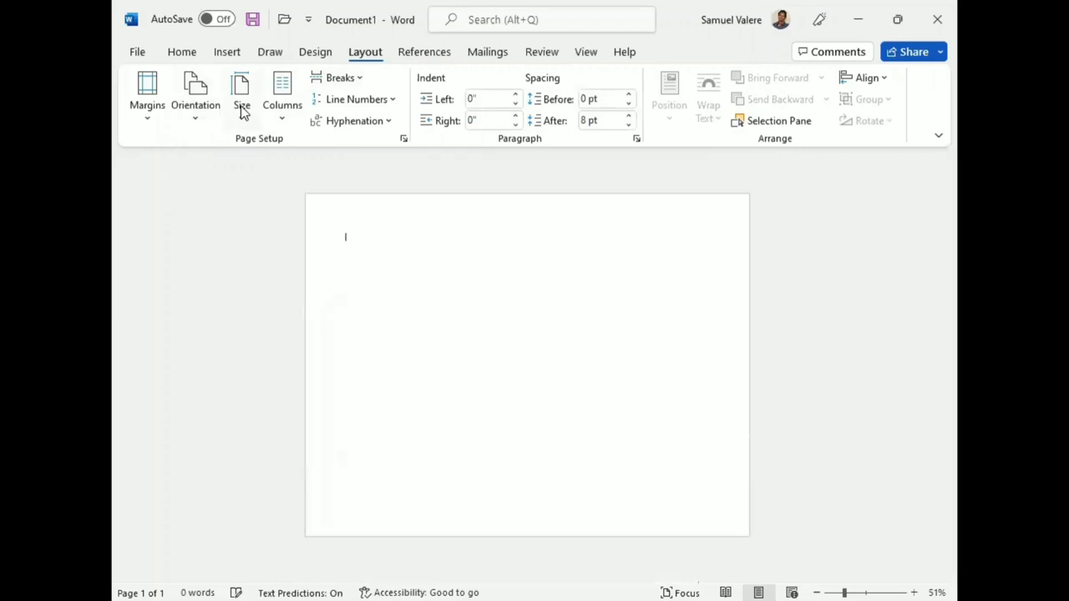
left_click(242, 113)
left_click(292, 315)
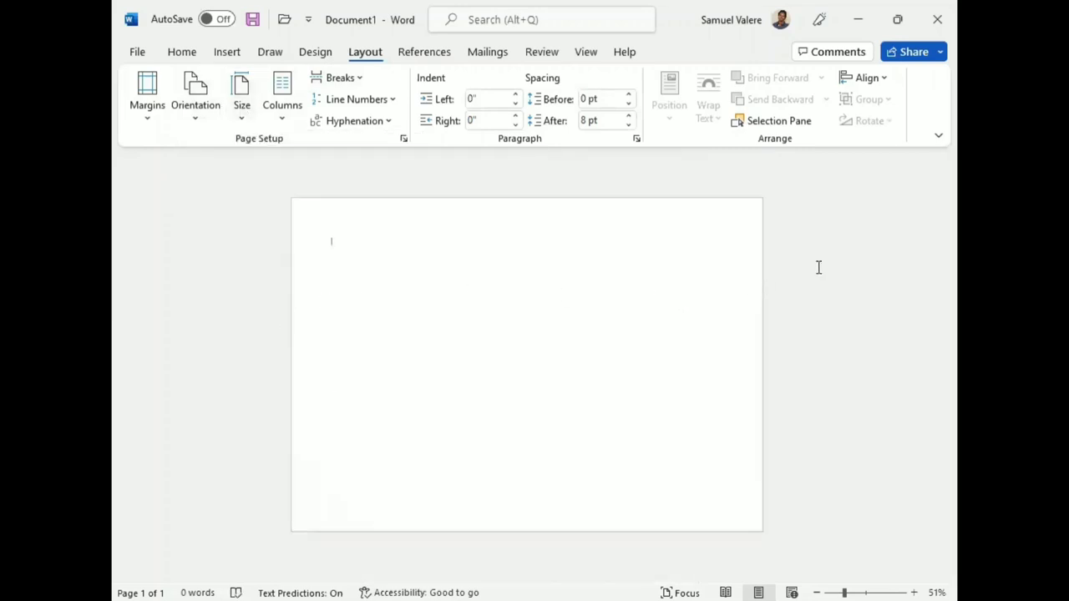
Step: Draw a rectangle covering the whole page, with no outline and a white fill
left_click(223, 52)
left_click(301, 77)
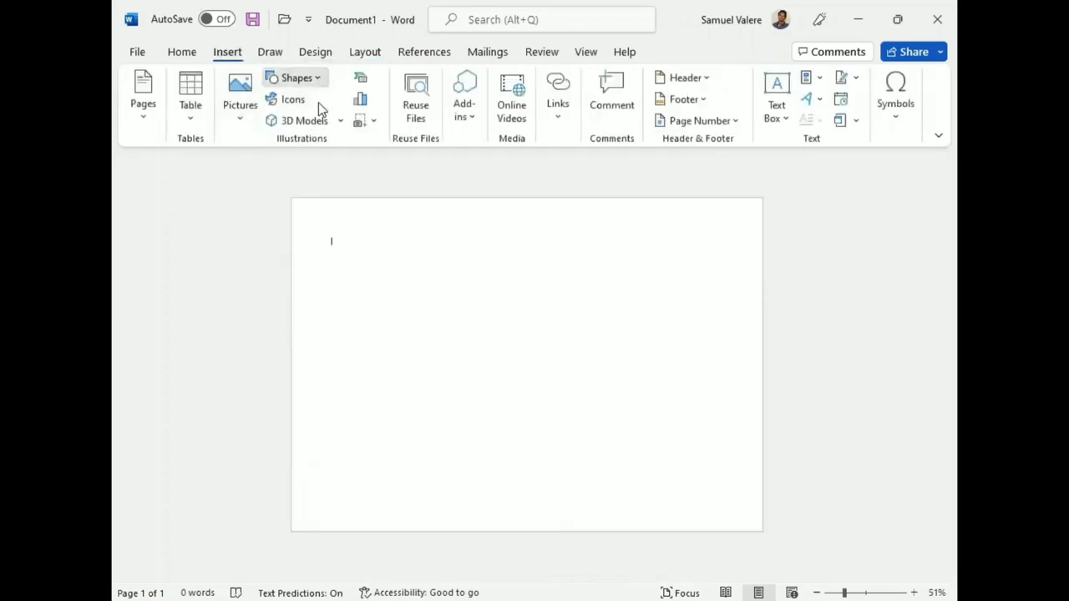
left_click(322, 122)
left_click_drag(296, 198, 762, 530)
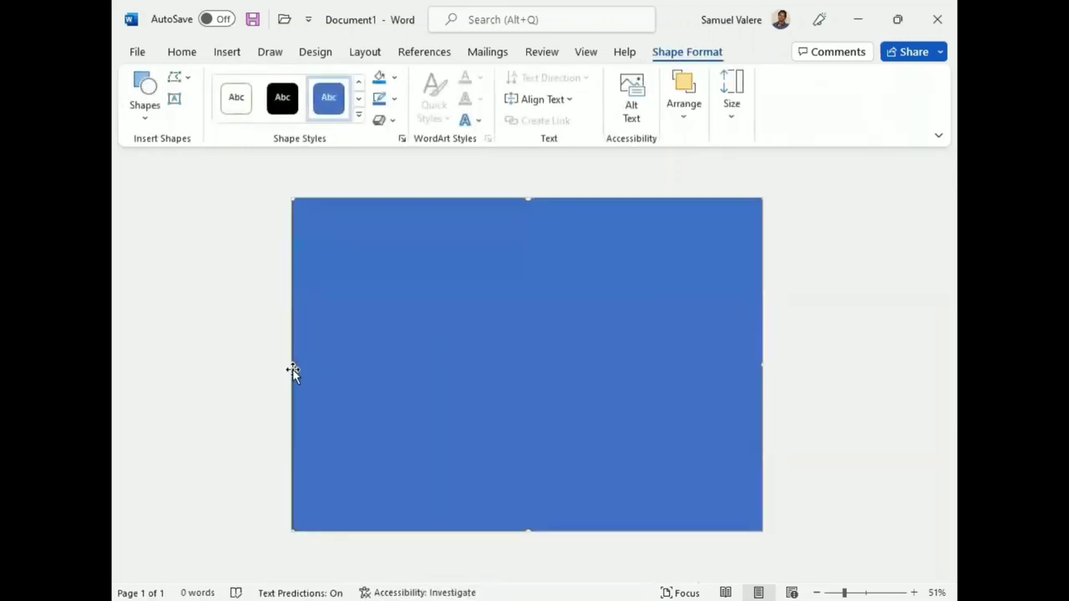
left_click(394, 99)
left_click(389, 328)
left_click(394, 77)
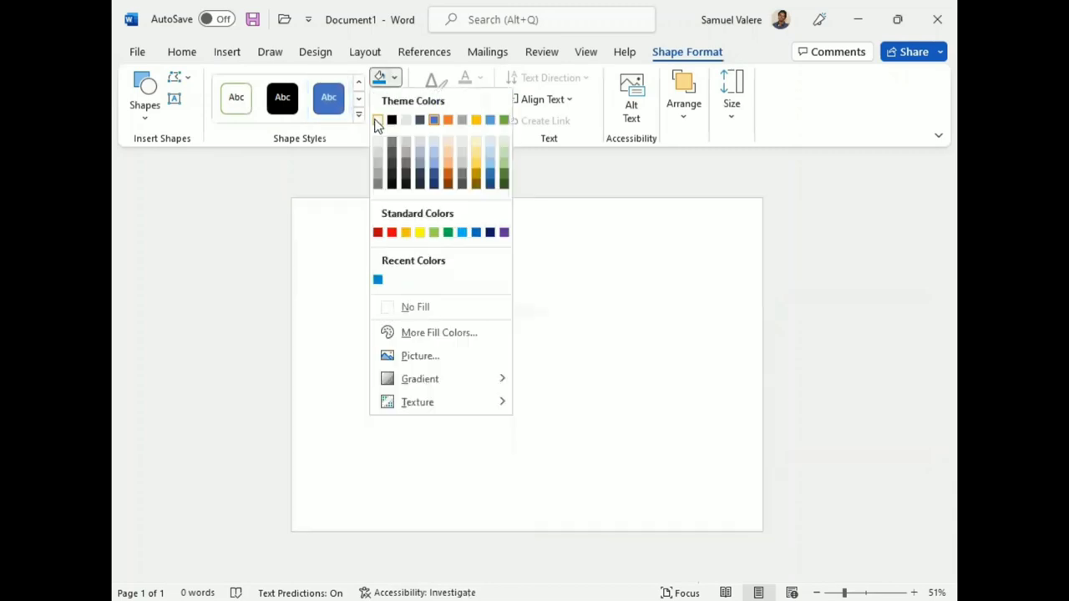
left_click(377, 120)
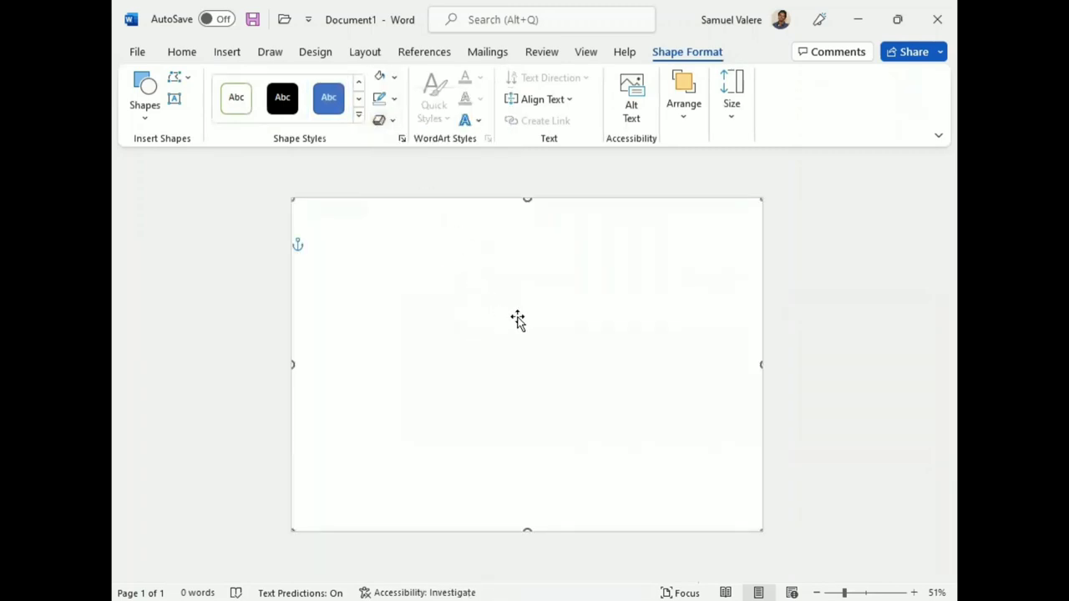
Step: Draw a blue rectangle at the page's top-left, remove its outline, and end it short of the right edge
left_click(147, 117)
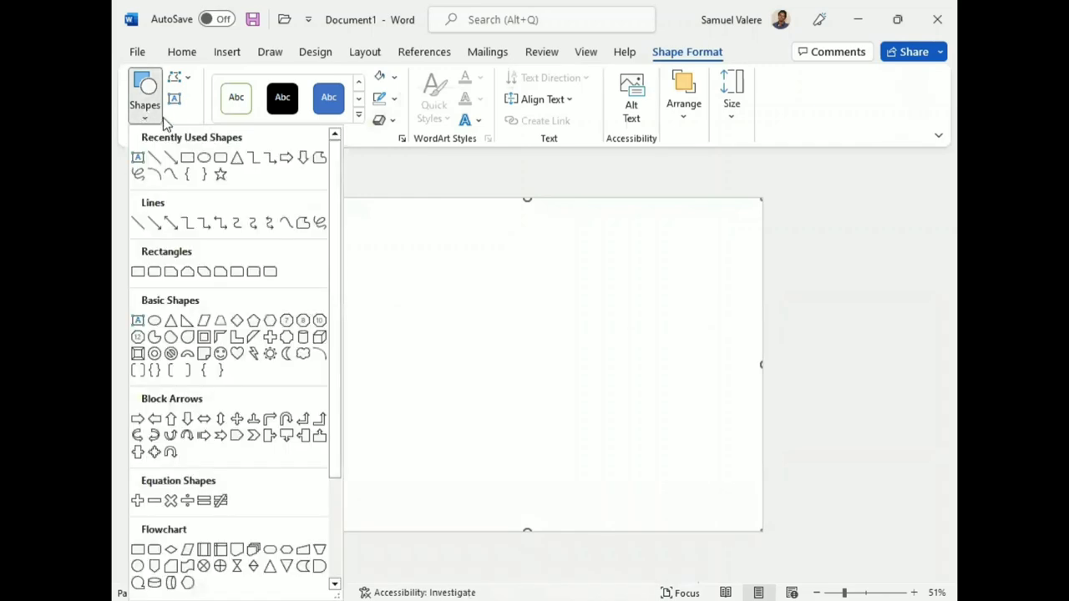
left_click(186, 159)
left_click_drag(307, 210, 762, 364)
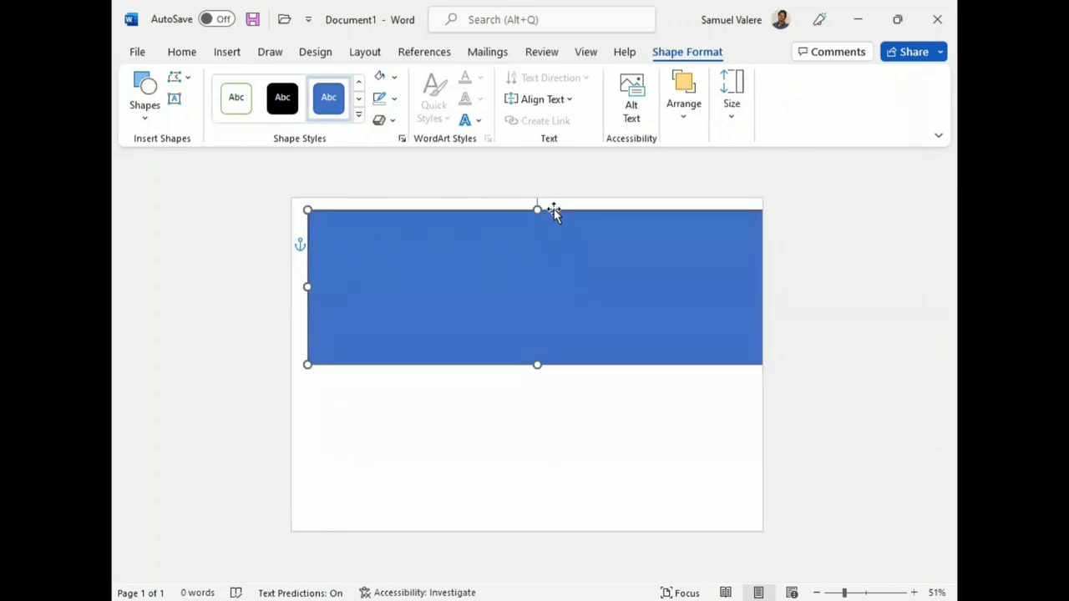
left_click_drag(554, 213, 541, 197)
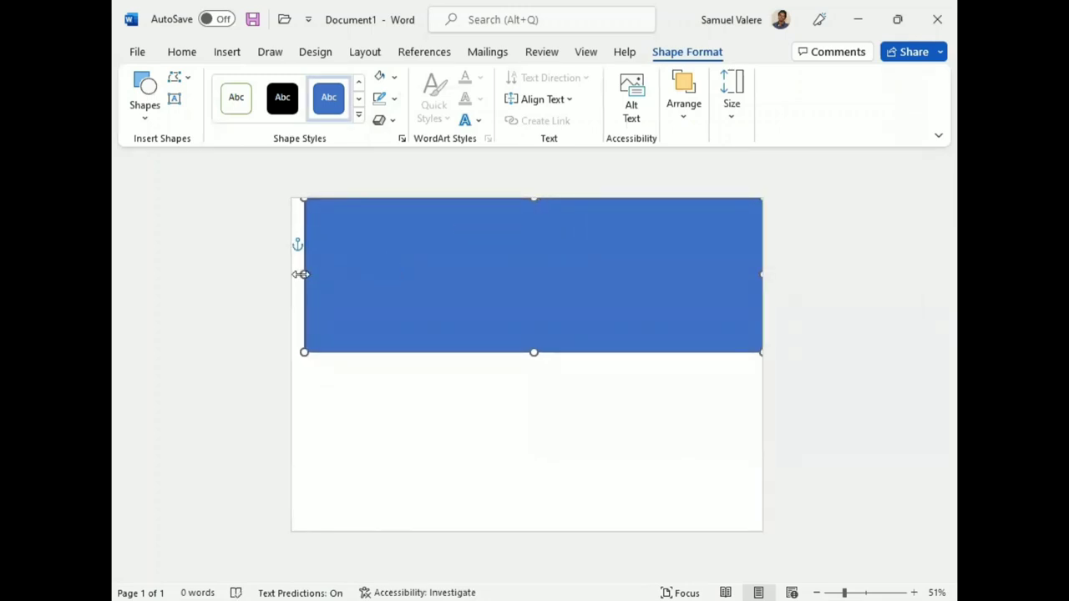
left_click_drag(302, 275, 287, 264)
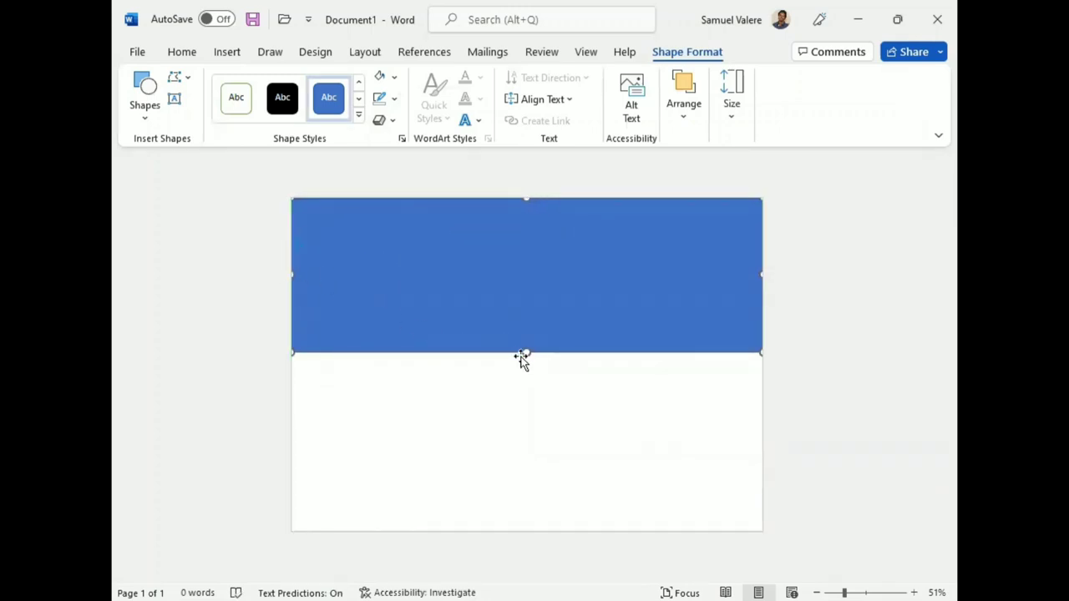
left_click_drag(524, 353, 518, 315)
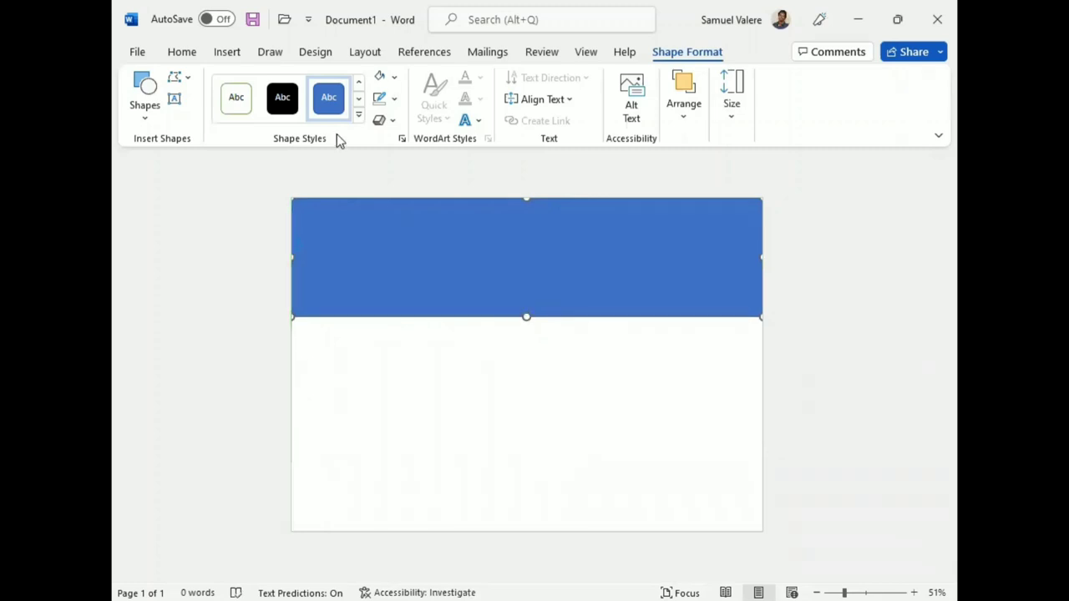
left_click(394, 98)
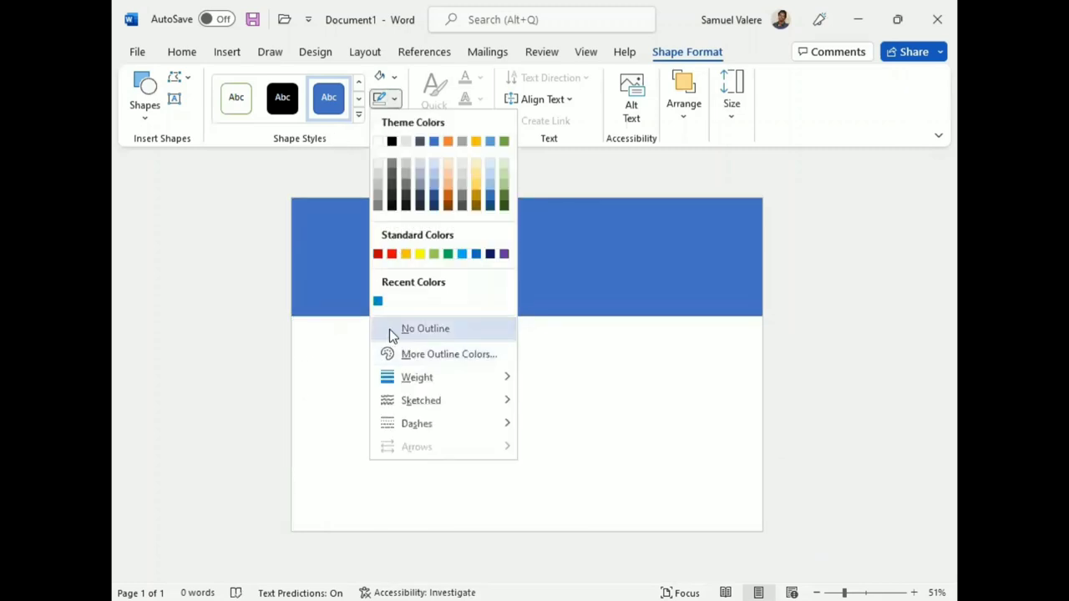
left_click(390, 329)
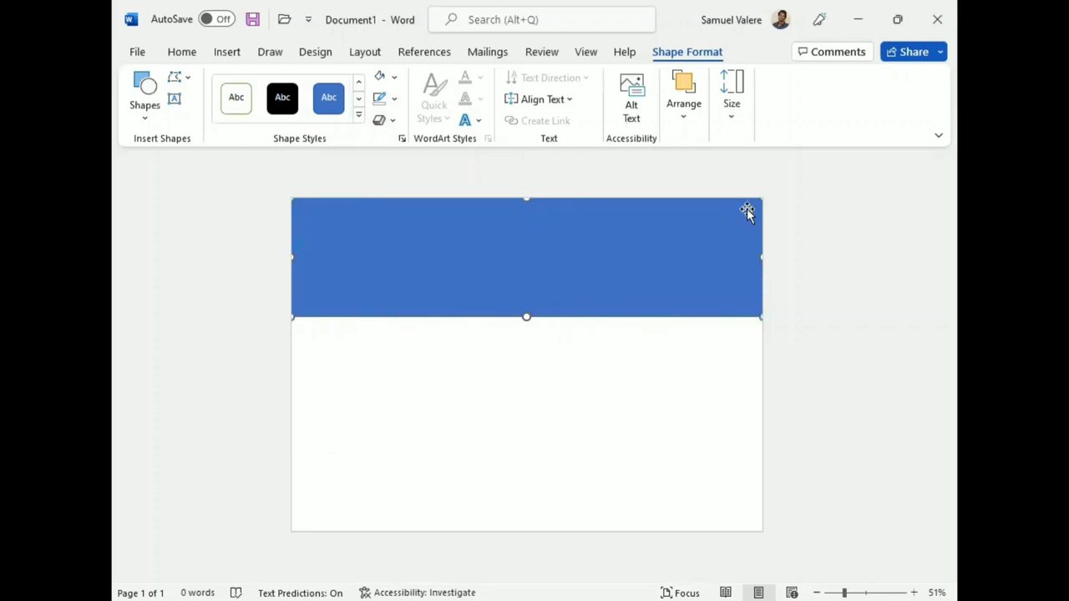
left_click_drag(761, 257, 699, 253)
Step: Use Edit Points to move the band's bottom-right corner to the top-right, forming a triangle
right_click(696, 248)
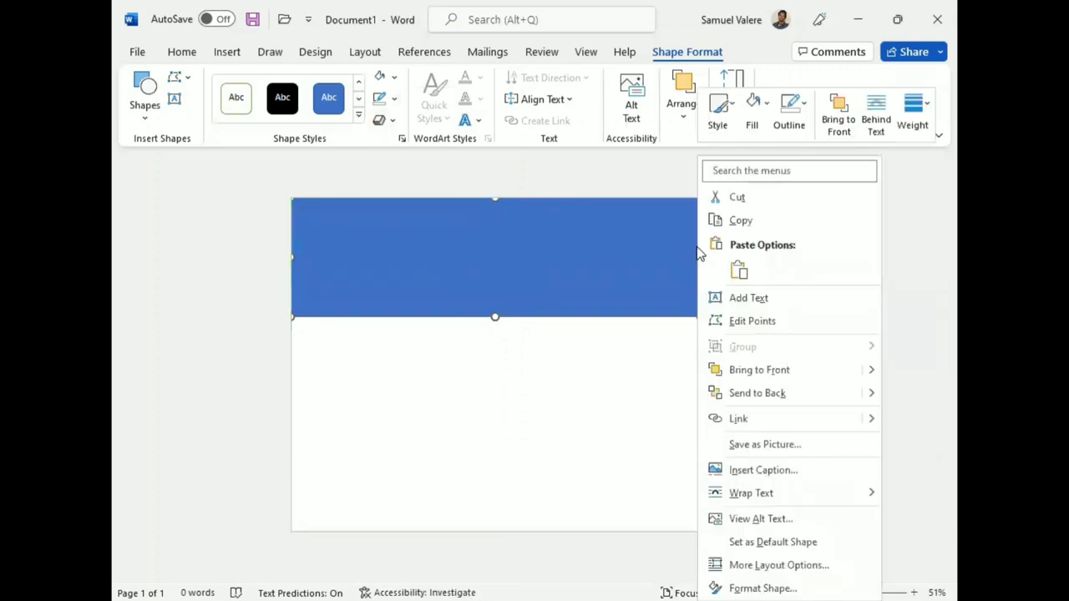
left_click(756, 320)
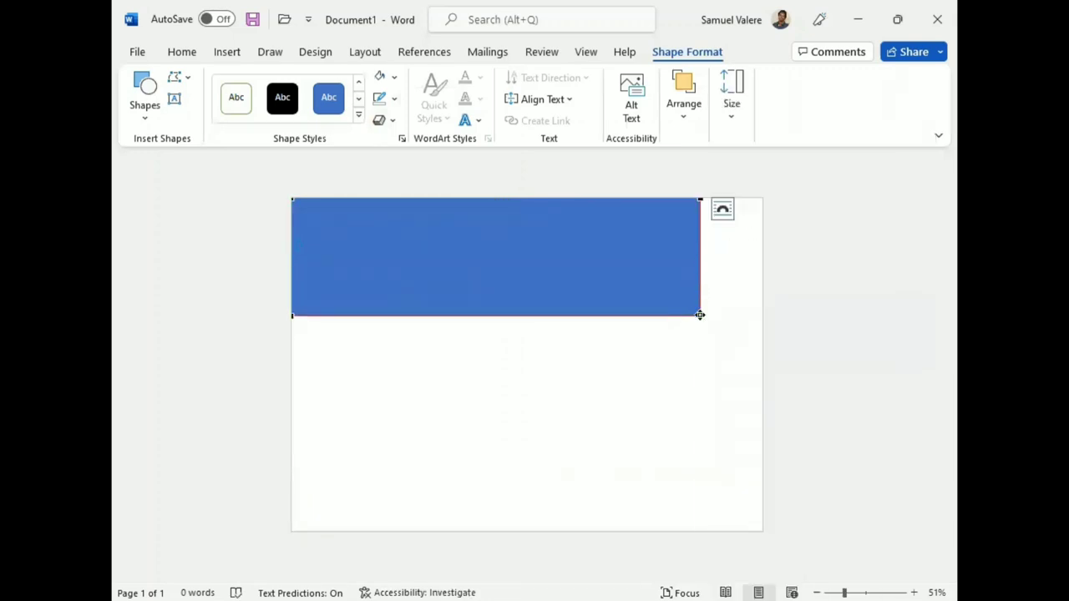
left_click_drag(700, 315, 700, 211)
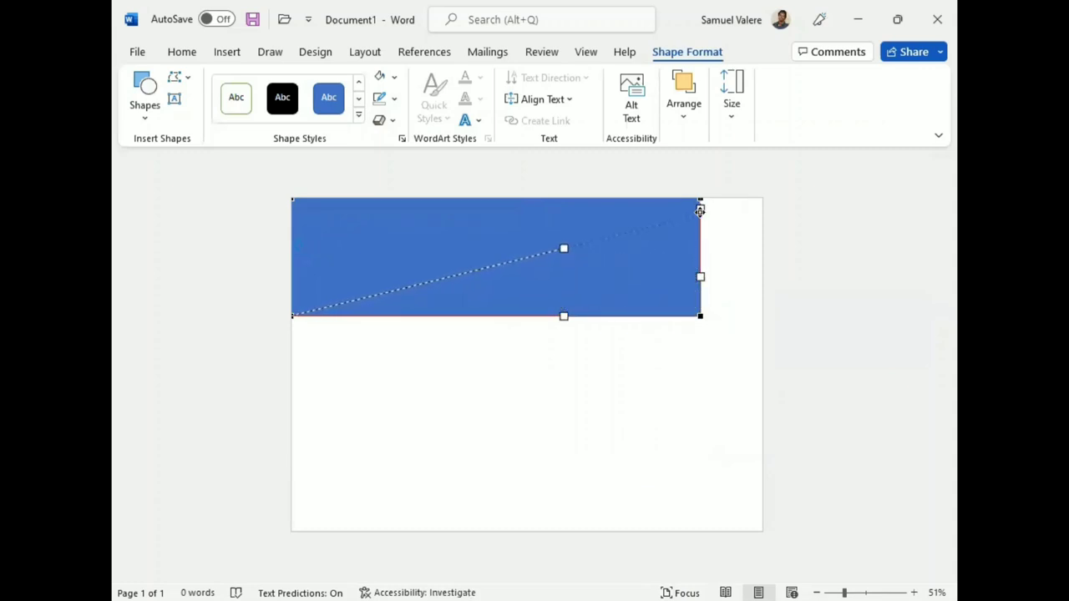
left_click_drag(700, 211, 700, 208)
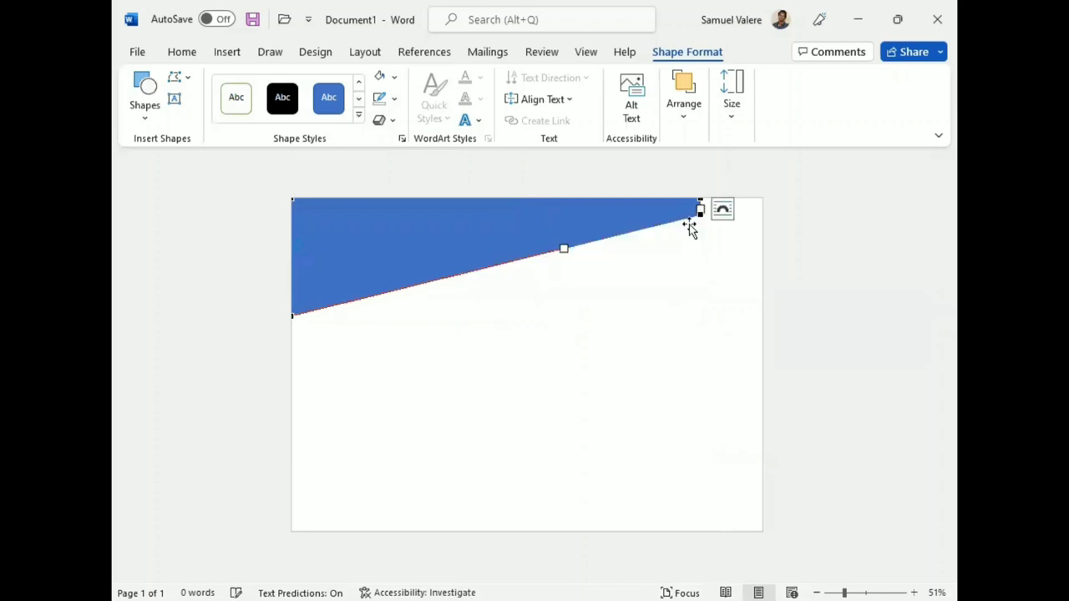
Step: Bend the slanted lower edge into a smooth curve rising to the top-right point
left_click(292, 316)
mouse_move(427, 283)
left_mouse_down()
mouse_move(444, 230)
mouse_move(500, 207)
mouse_move(457, 213)
left_mouse_up()
left_click(699, 214)
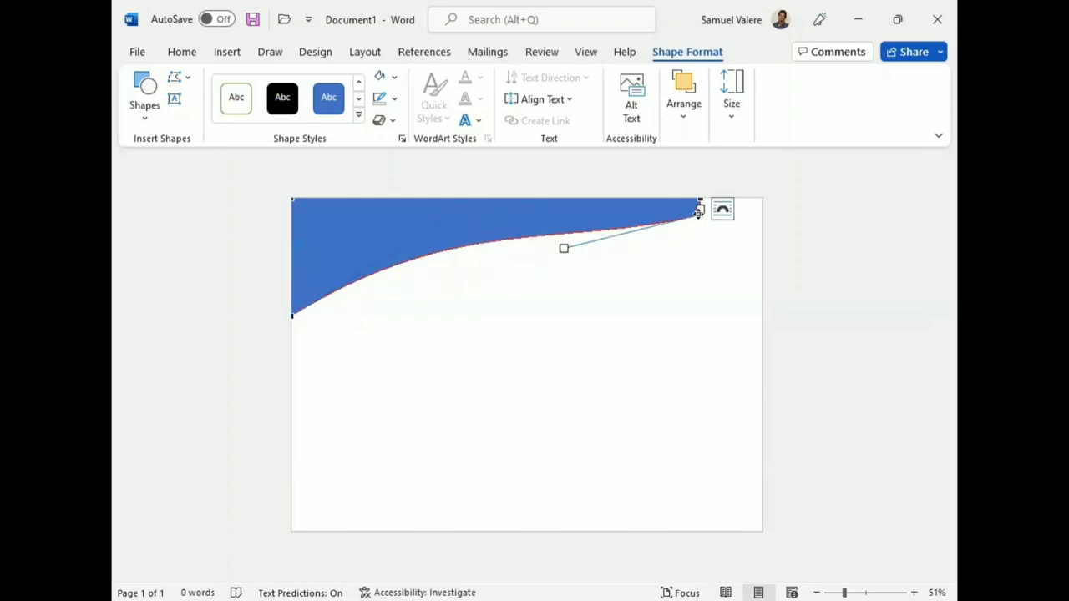
left_click_drag(565, 245, 564, 215)
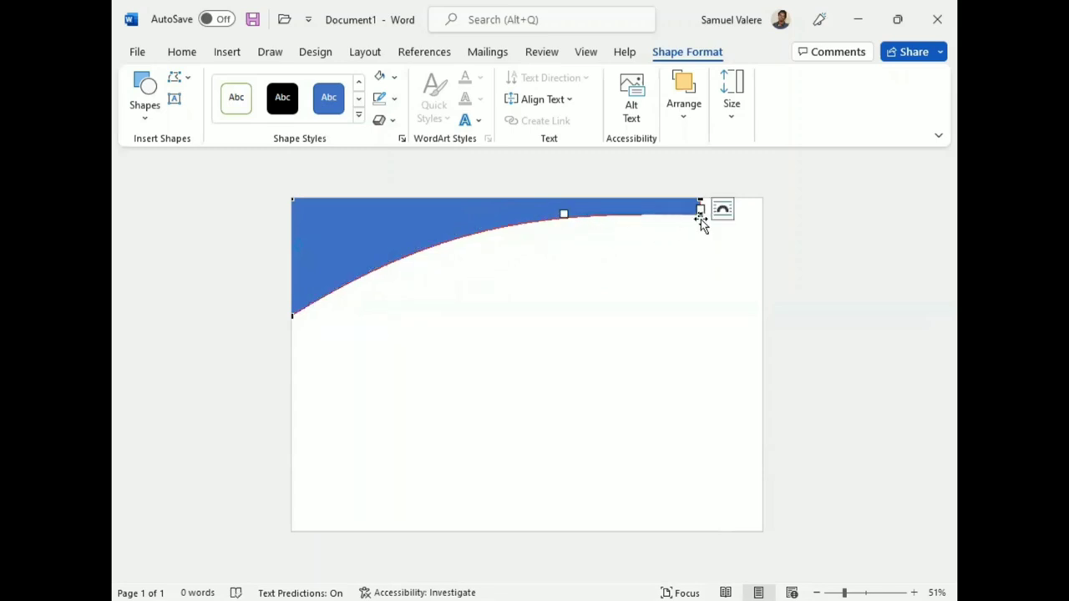
left_click_drag(699, 214, 700, 202)
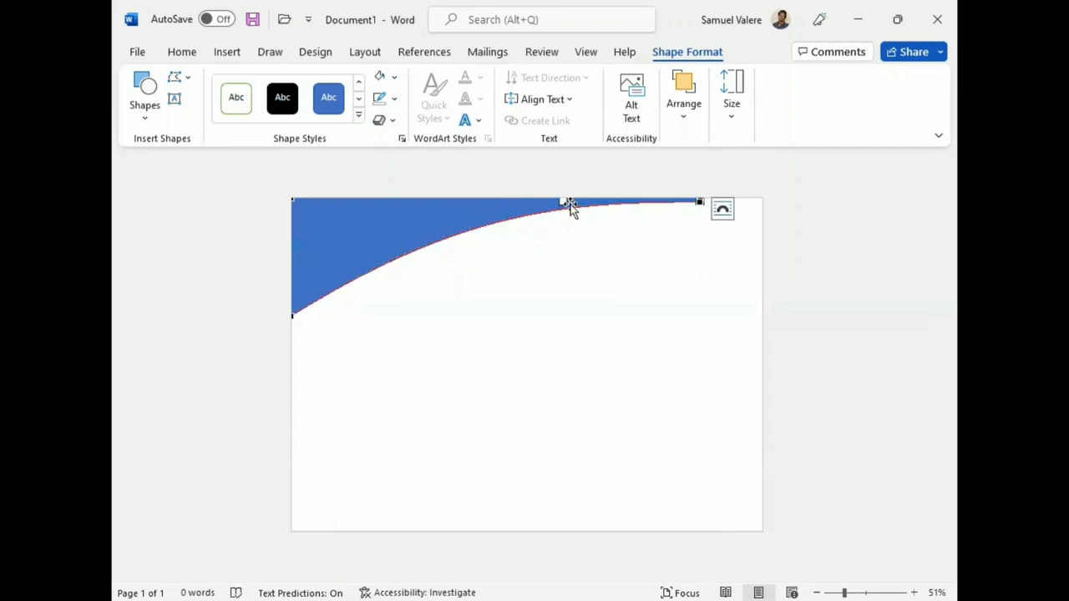
left_click_drag(567, 202, 568, 214)
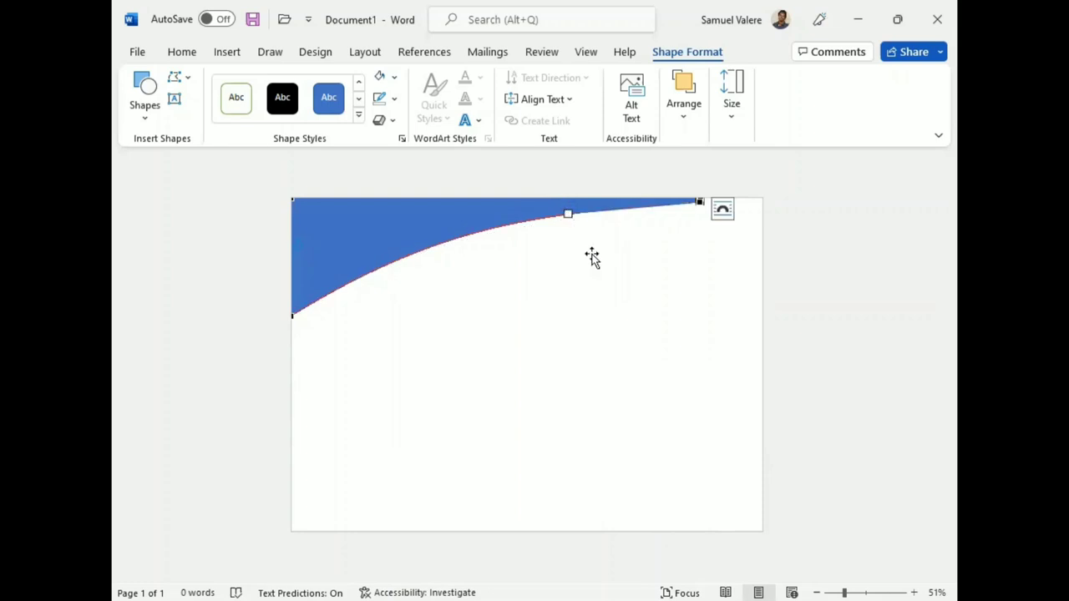
left_click(635, 269)
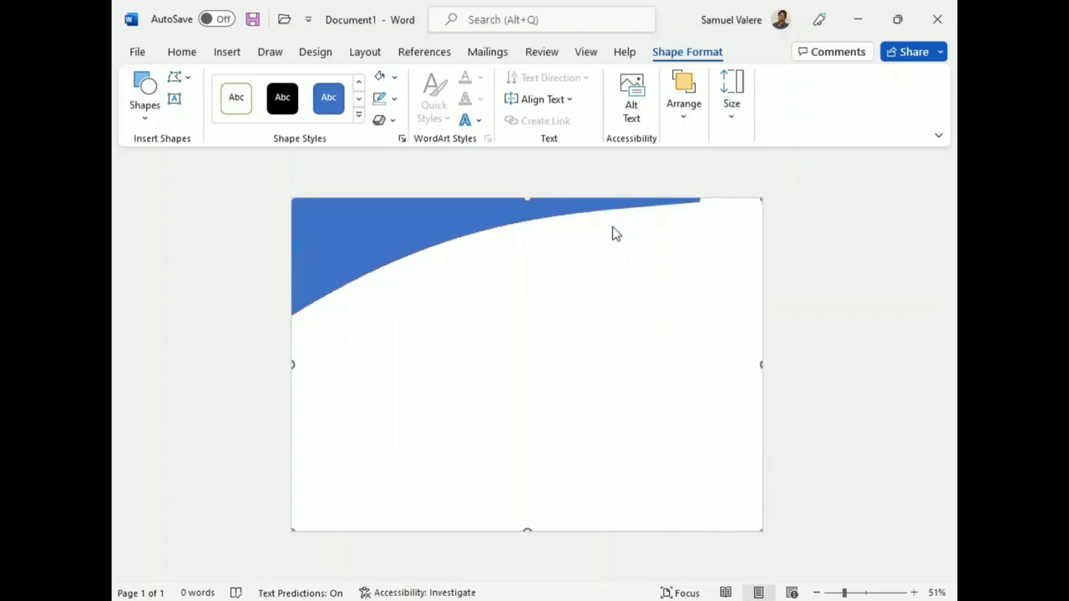
right_click(658, 219)
left_click(709, 320)
left_click(700, 201)
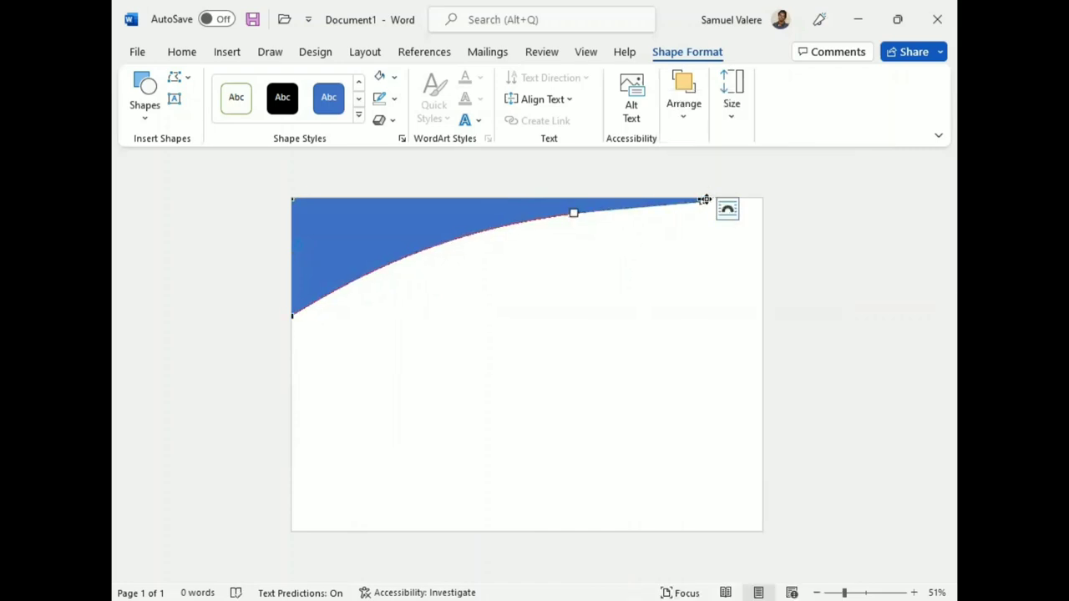
left_click(718, 268)
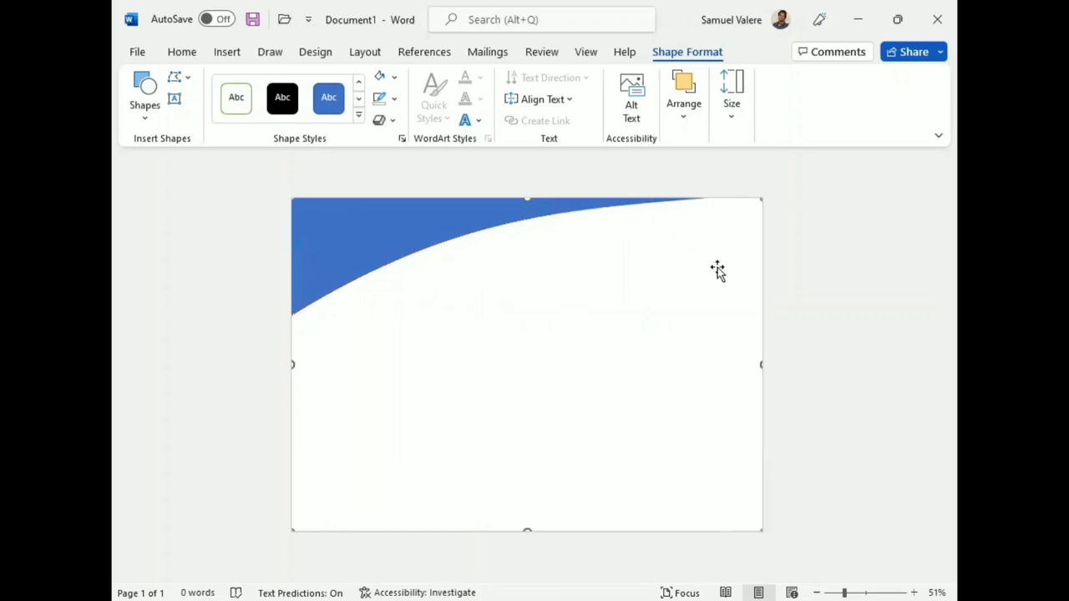
Step: Give the swoosh a two-stop gradient fill from the recent blue to Dark Blue
left_click(372, 230)
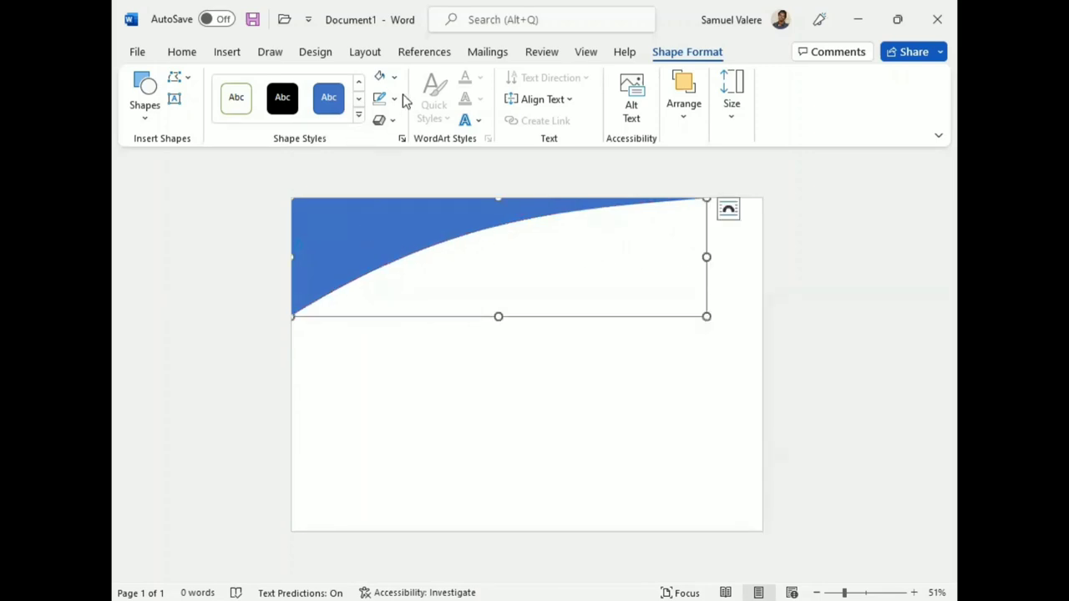
left_click(394, 76)
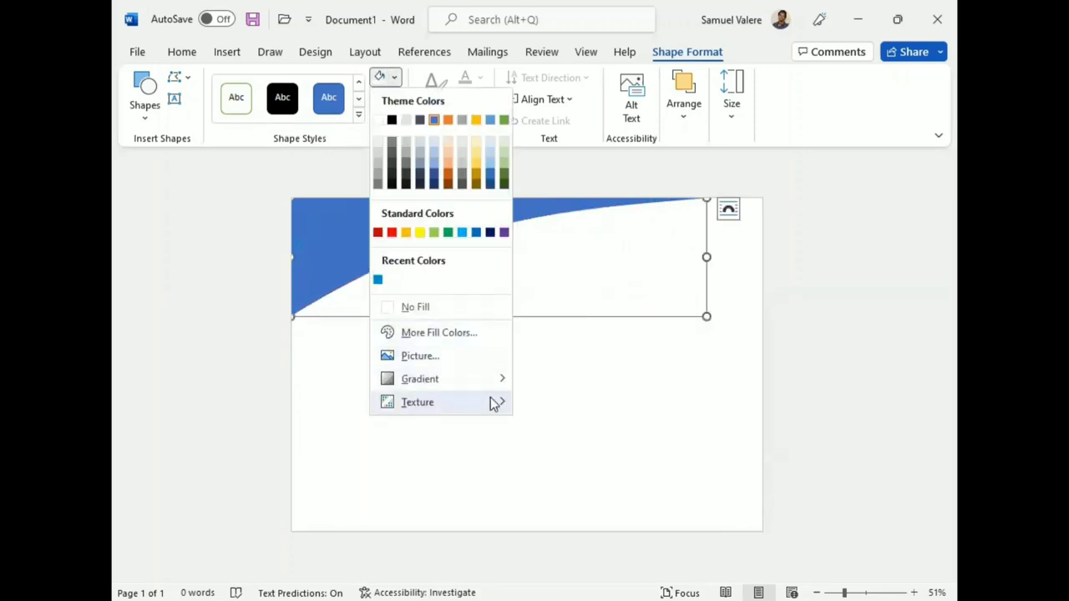
mouse_move(501, 380)
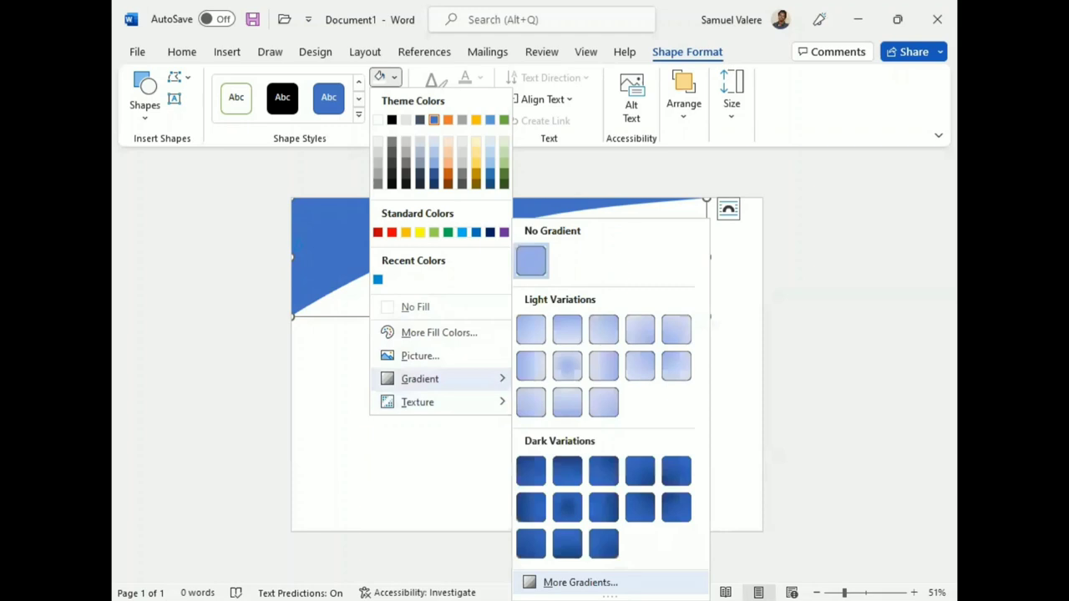
left_click(847, 484)
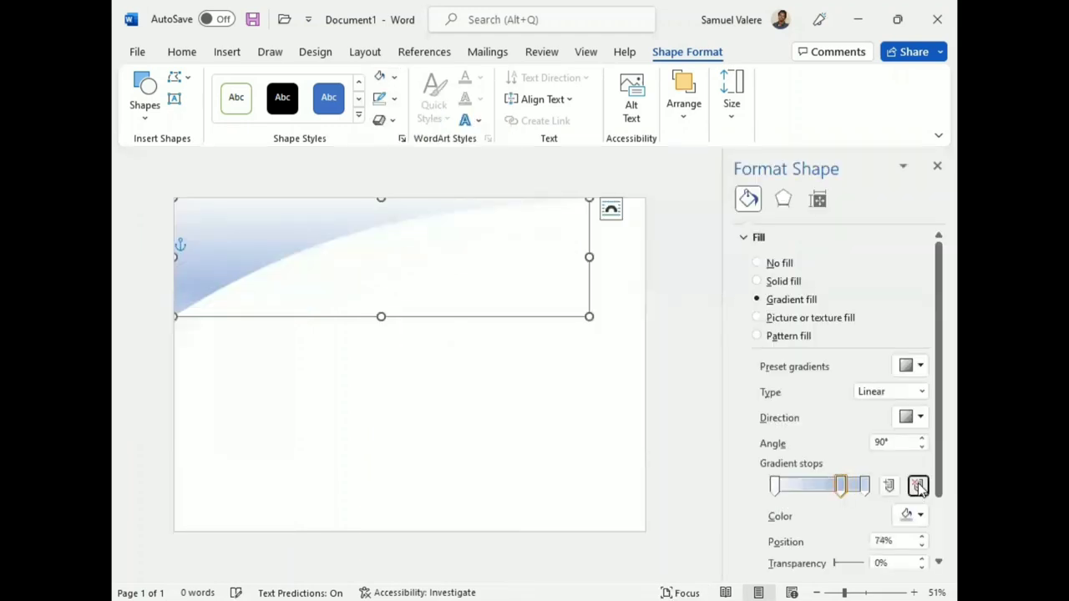
left_click(917, 485)
left_click(861, 486)
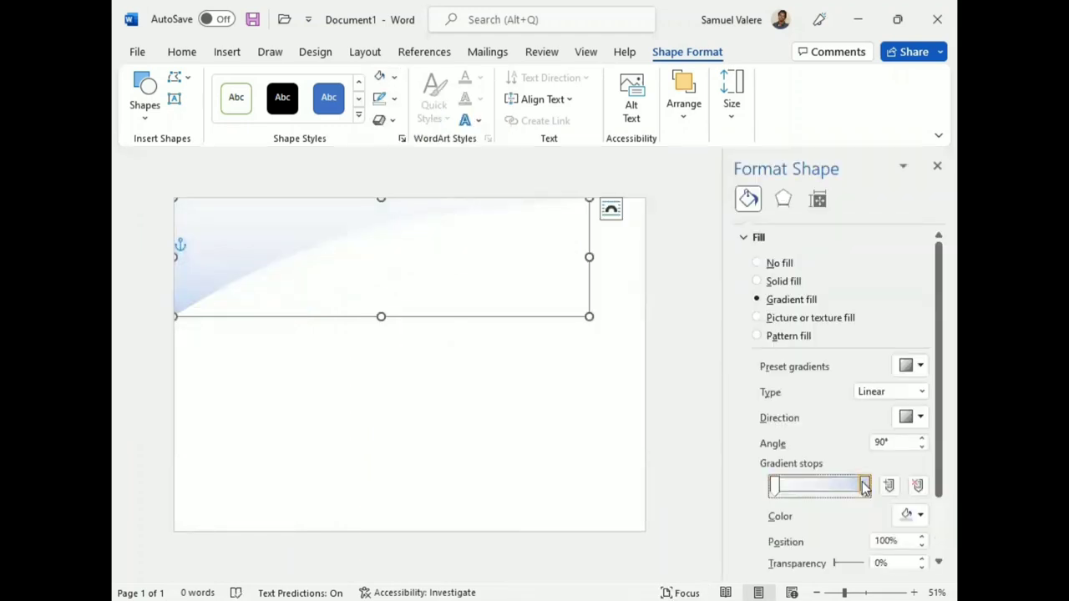
left_click(908, 515)
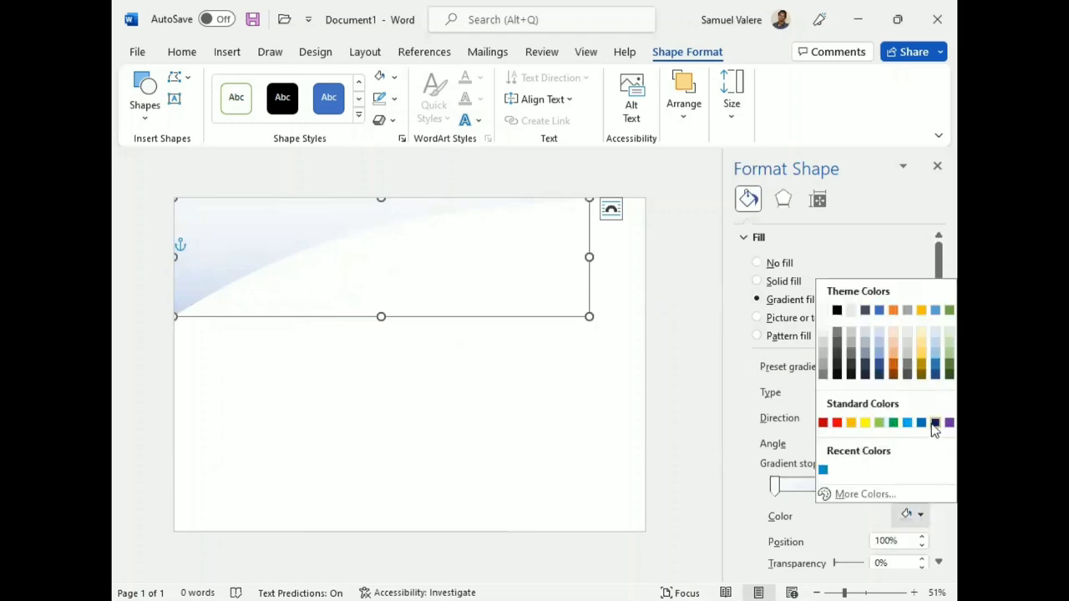
left_click(934, 424)
left_click(775, 485)
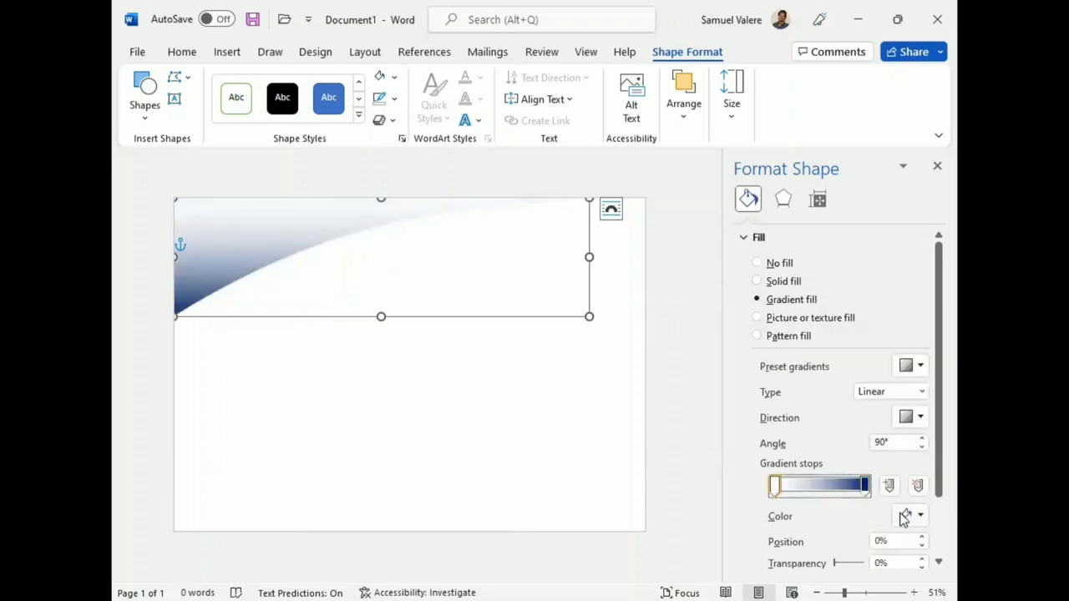
left_click(922, 515)
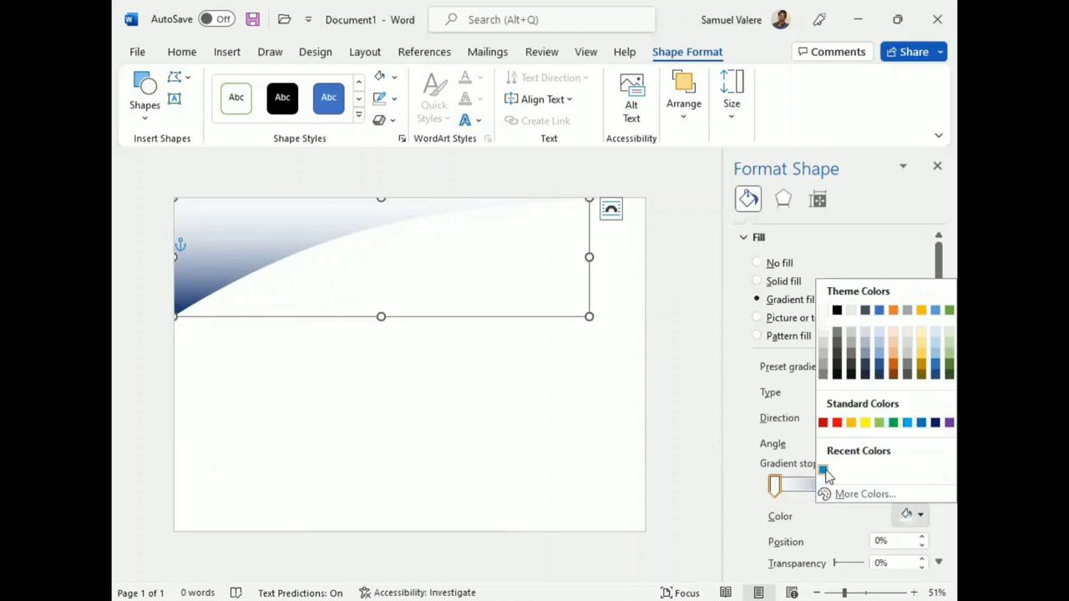
left_click(823, 472)
Step: Add a middle stop at about 91%, set direction Linear Diagonal 225°, and shift the light stop
left_click_drag(862, 485, 821, 488)
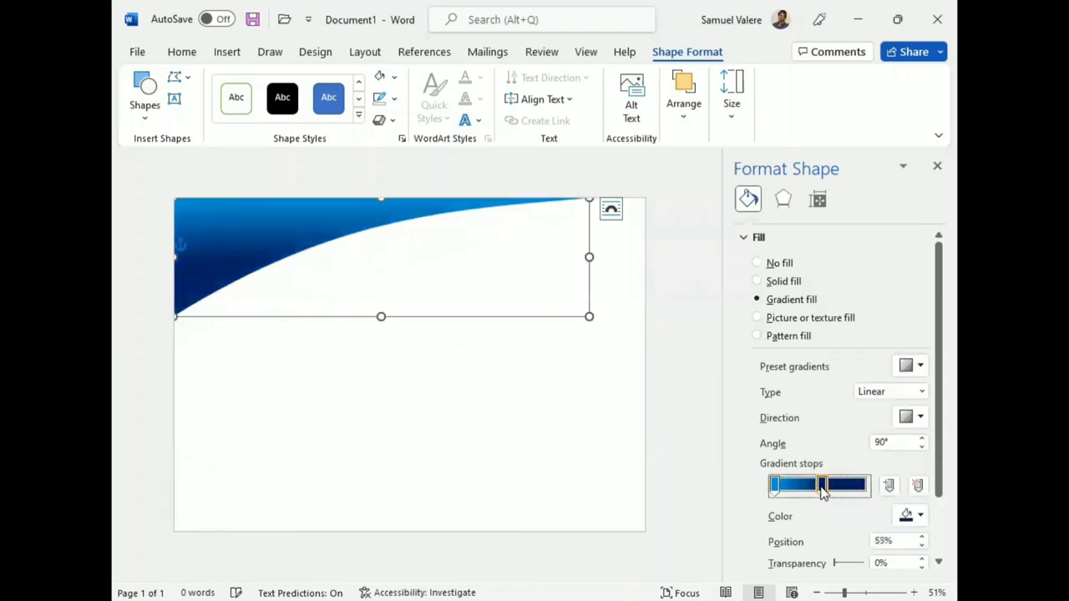
left_click(920, 419)
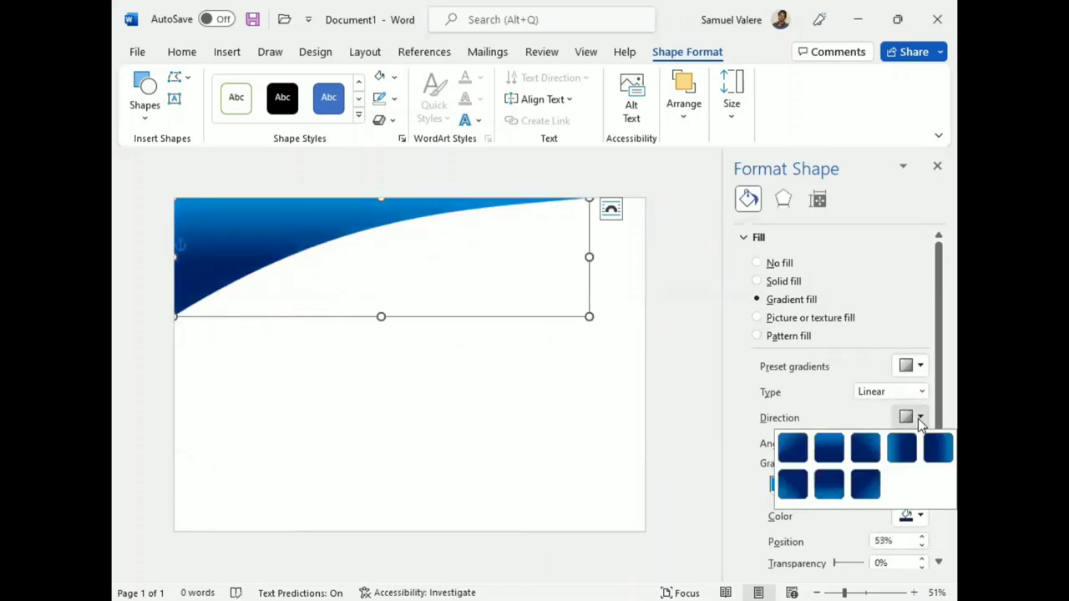
left_click(865, 479)
mouse_move(824, 486)
left_mouse_down()
mouse_move(869, 500)
mouse_move(857, 494)
left_mouse_up()
left_click_drag(781, 491, 791, 493)
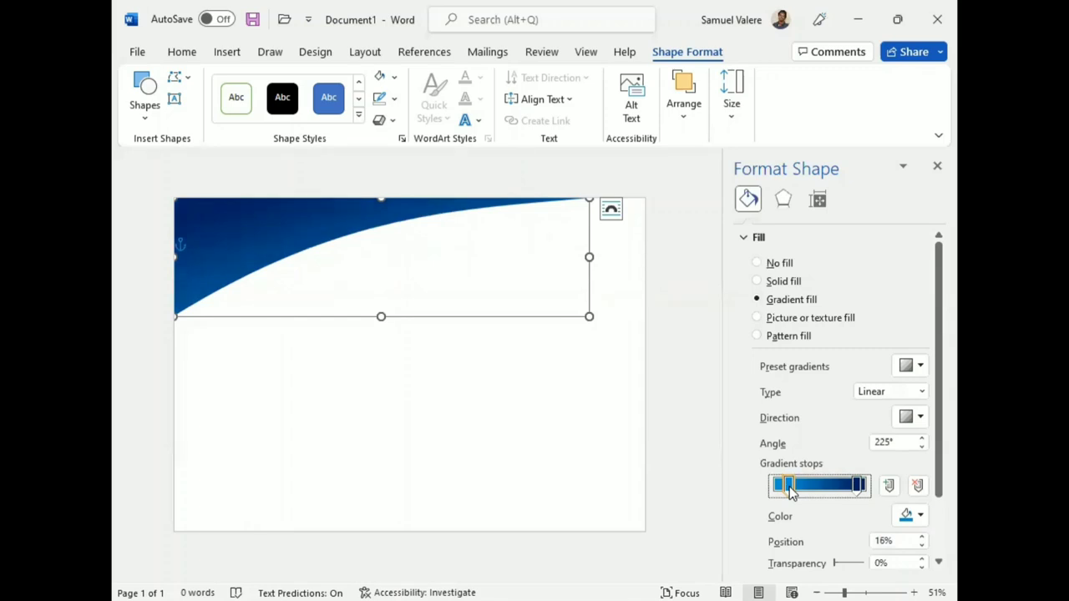
left_click(937, 165)
left_click(430, 348)
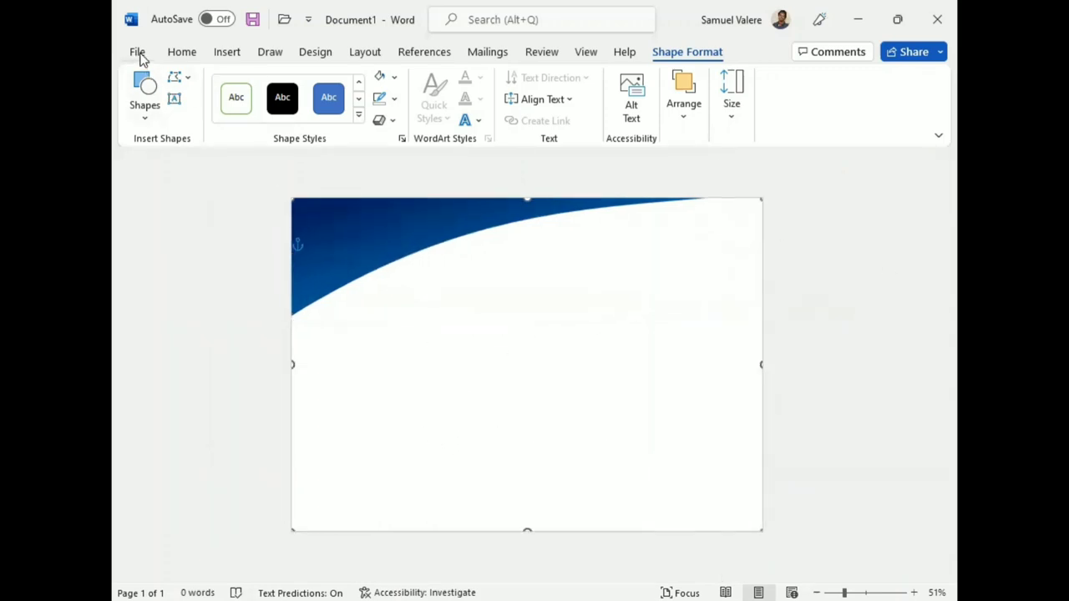
Step: Draw a right triangle and position it upright in the page's top-left corner
left_click(144, 109)
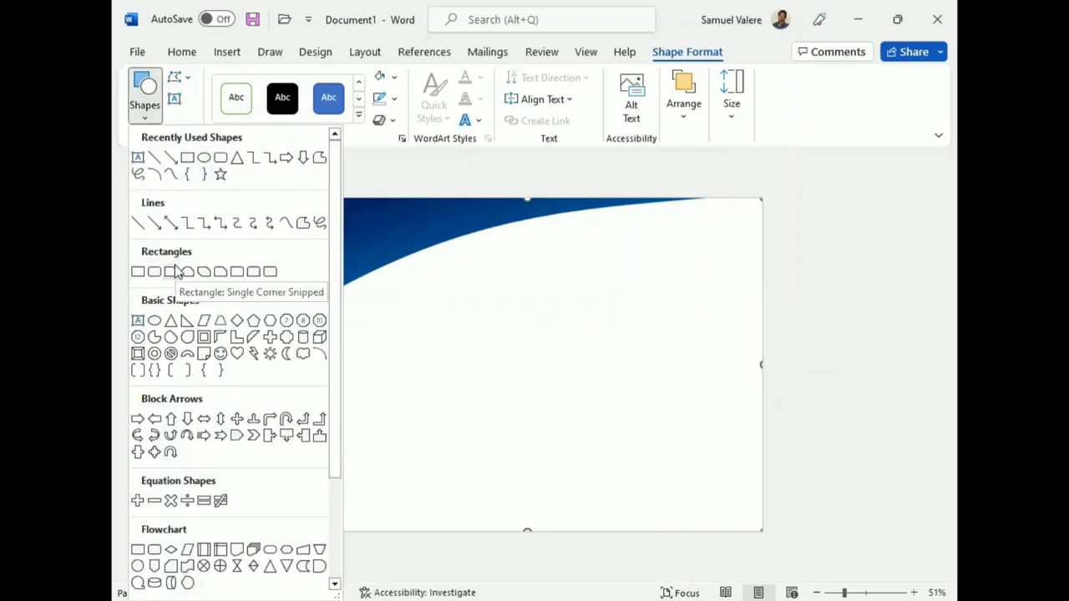
left_click(186, 320)
left_click_drag(322, 253, 393, 327)
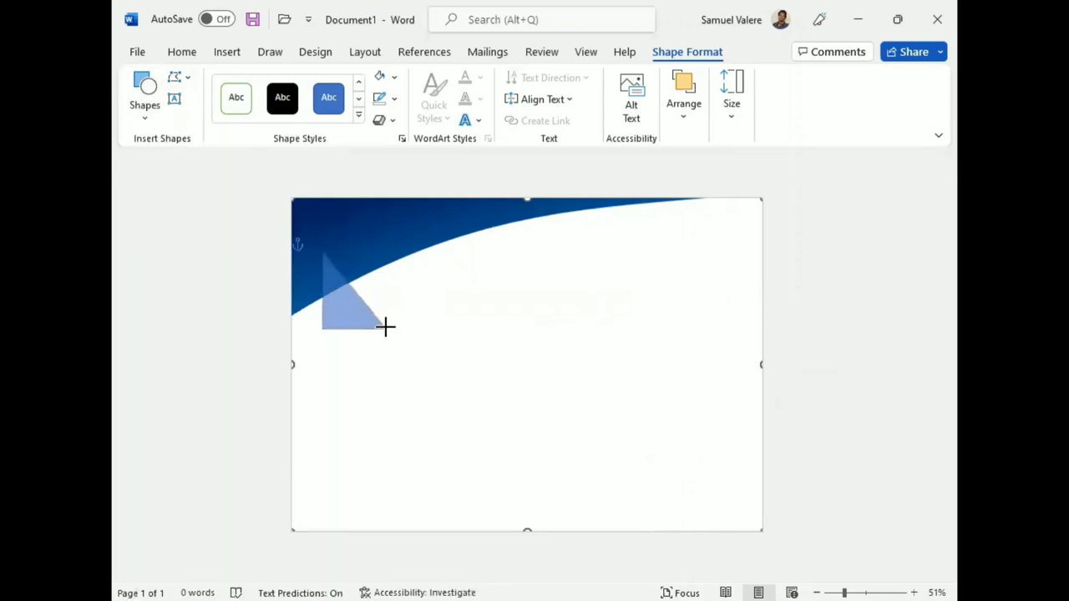
left_click_drag(353, 226, 409, 296)
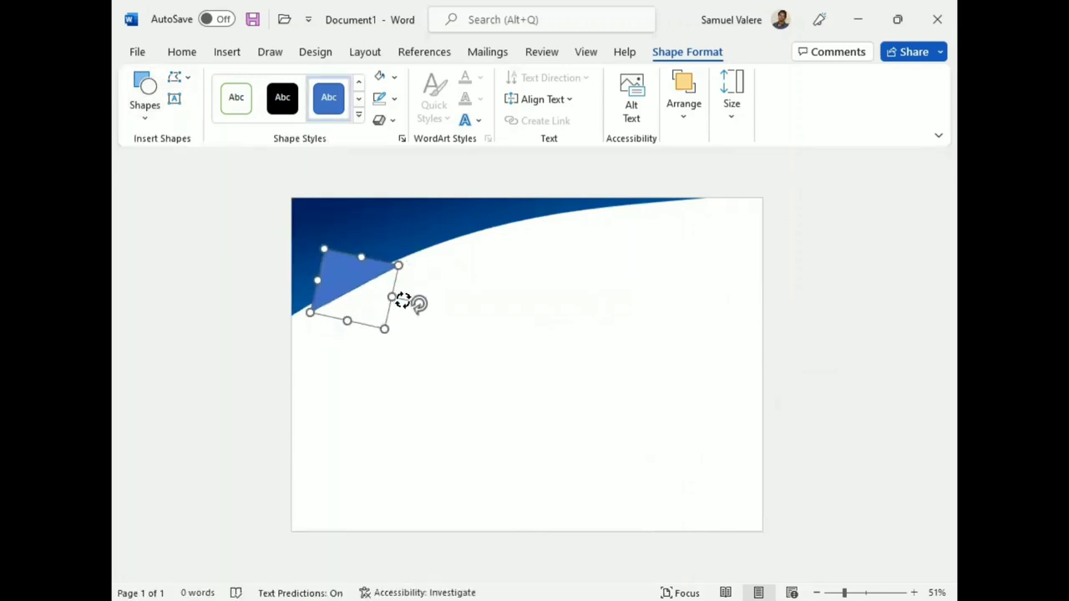
left_click_drag(327, 255, 317, 225)
left_click_drag(390, 267, 396, 247)
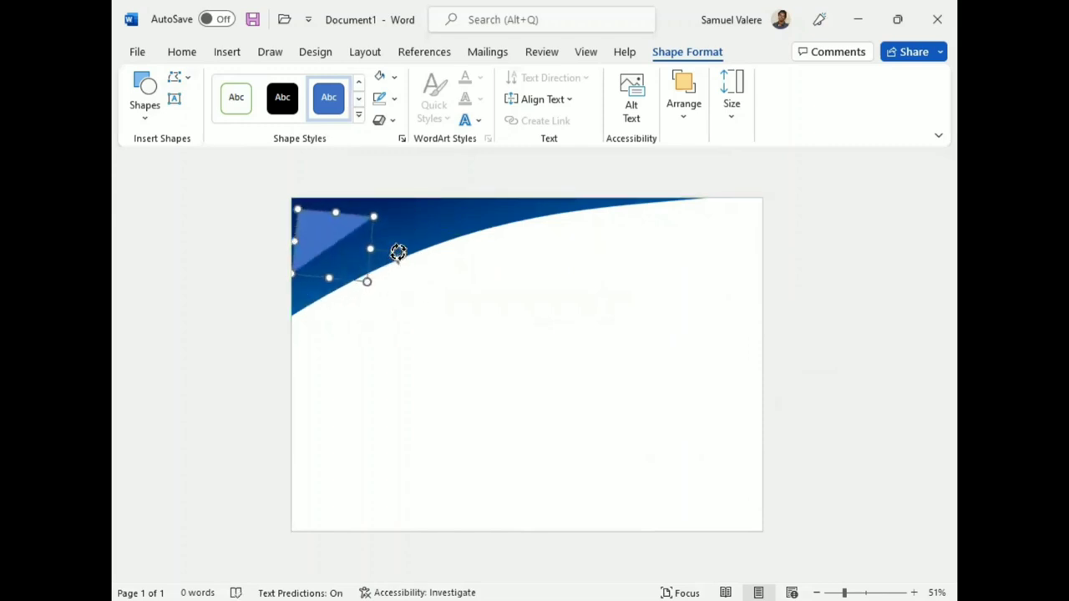
left_click_drag(318, 232, 316, 215)
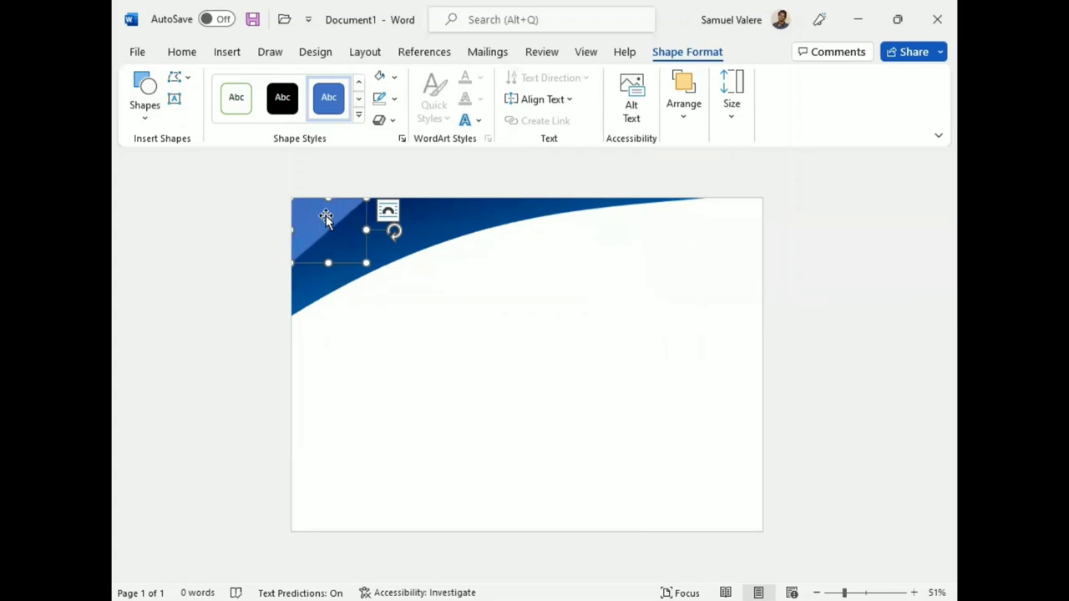
Step: Remove the triangle's outline, fill it Dark Blue, and enlarge it snugly in the corner
left_click(394, 98)
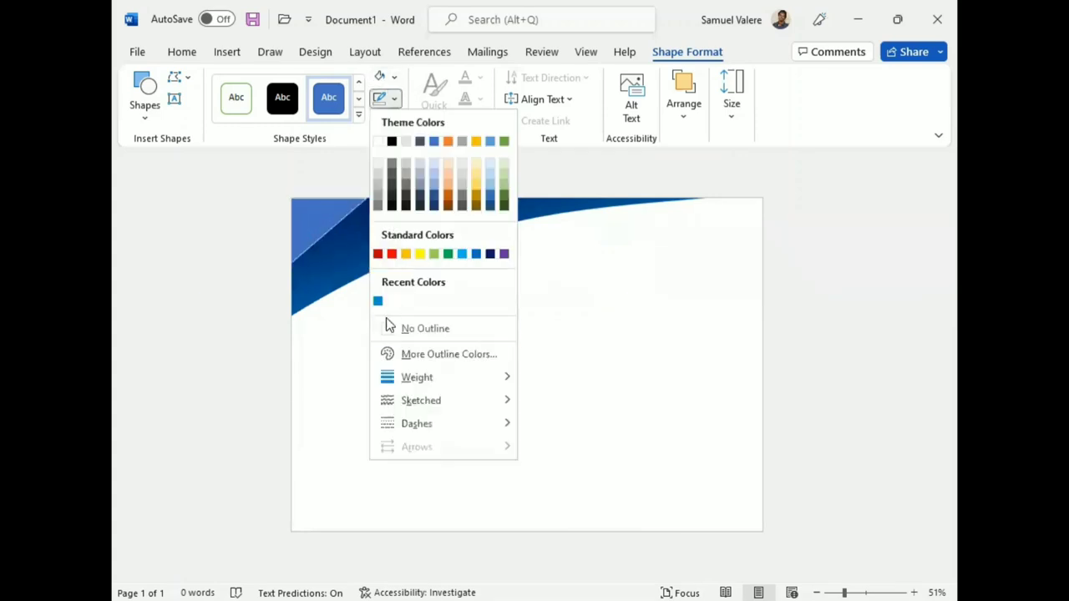
left_click(389, 327)
left_click(394, 77)
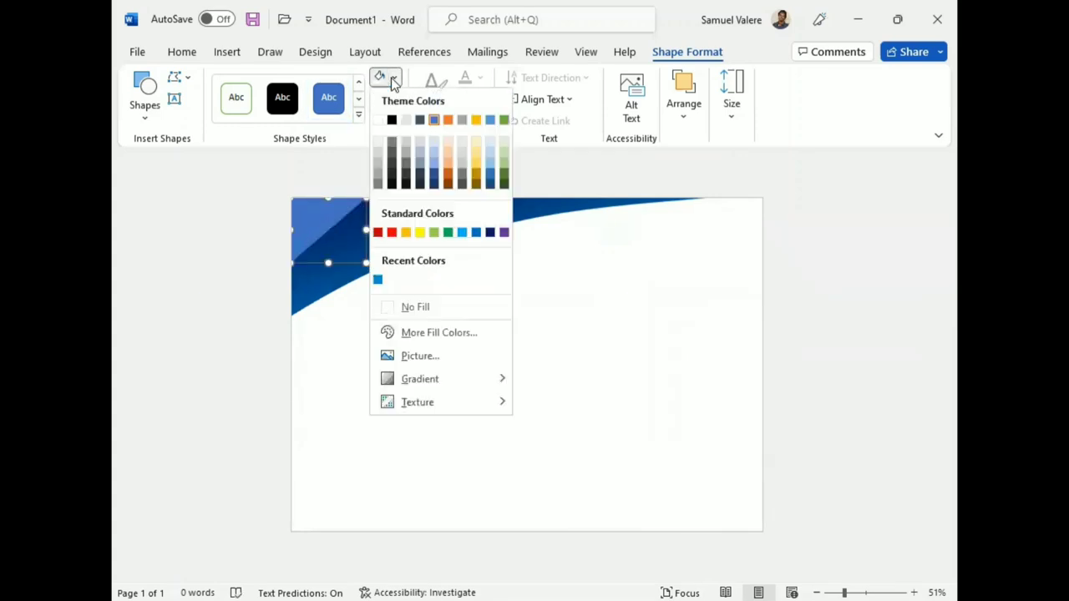
left_click(490, 233)
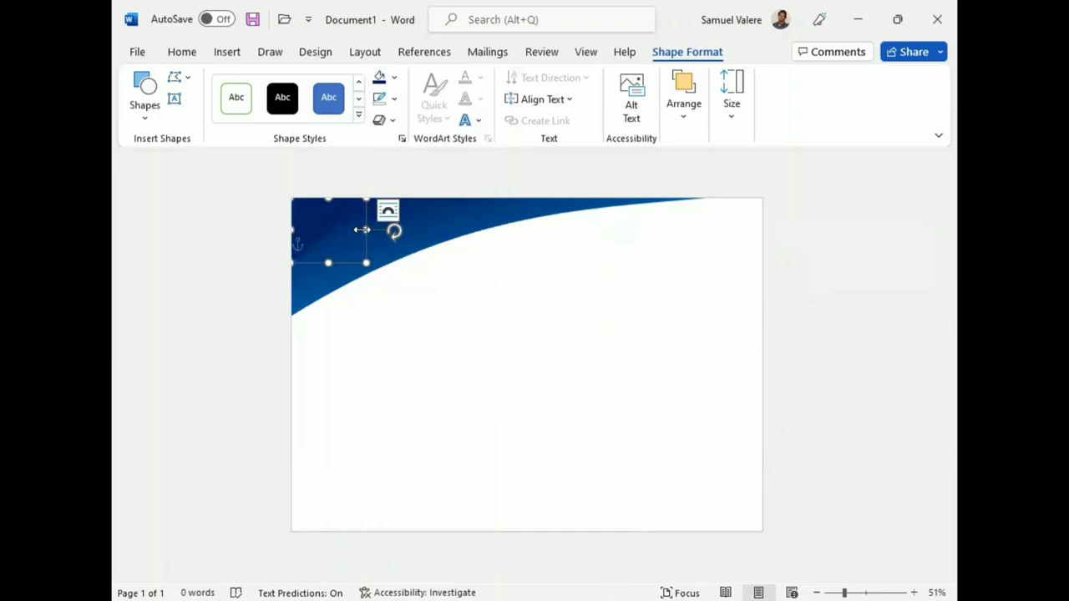
left_click_drag(331, 217, 333, 219)
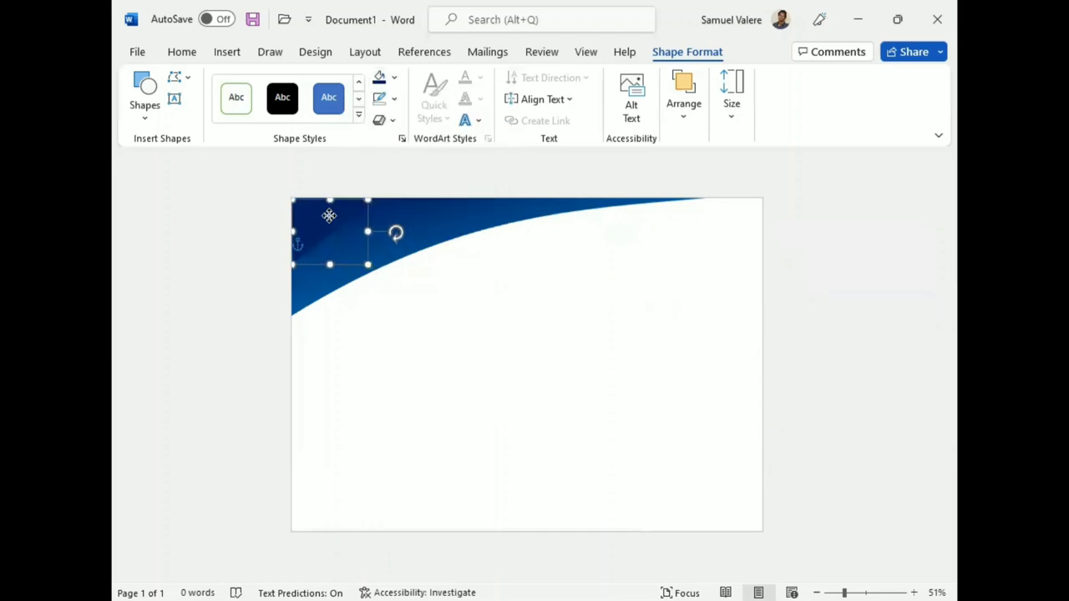
left_click_drag(367, 266, 388, 284)
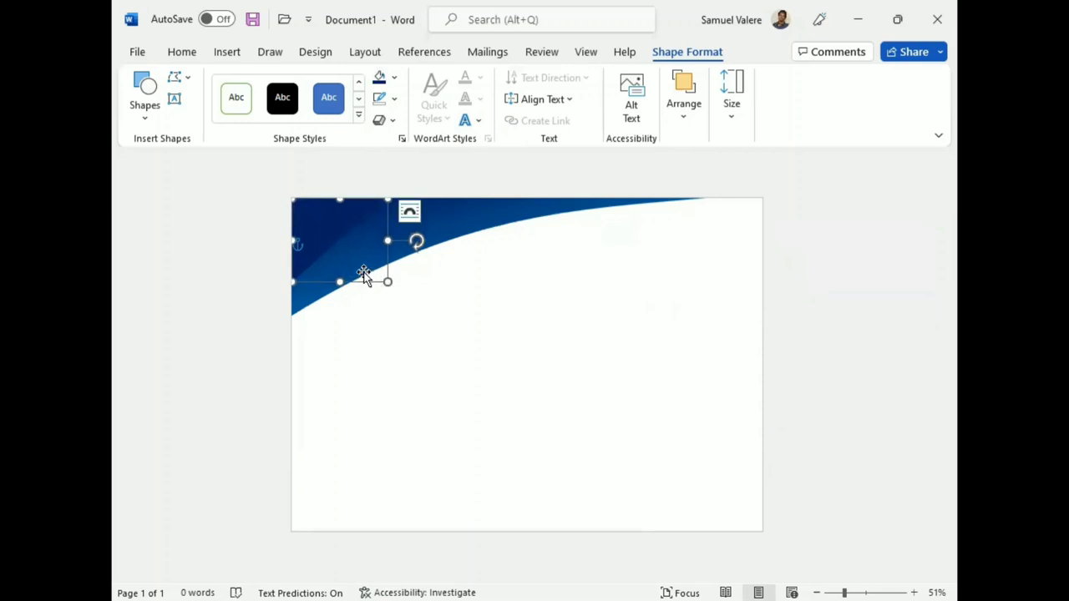
left_click_drag(388, 281, 394, 271)
Step: Fill the corner triangle gold with no outline and nudge it into the corner
left_click(395, 78)
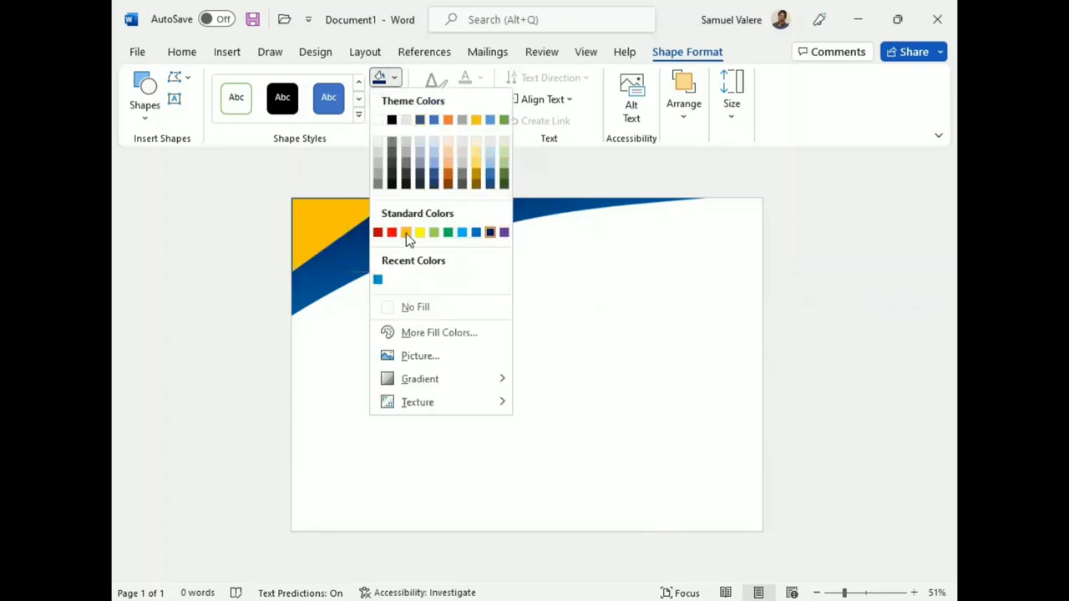
left_click(405, 233)
left_click(394, 99)
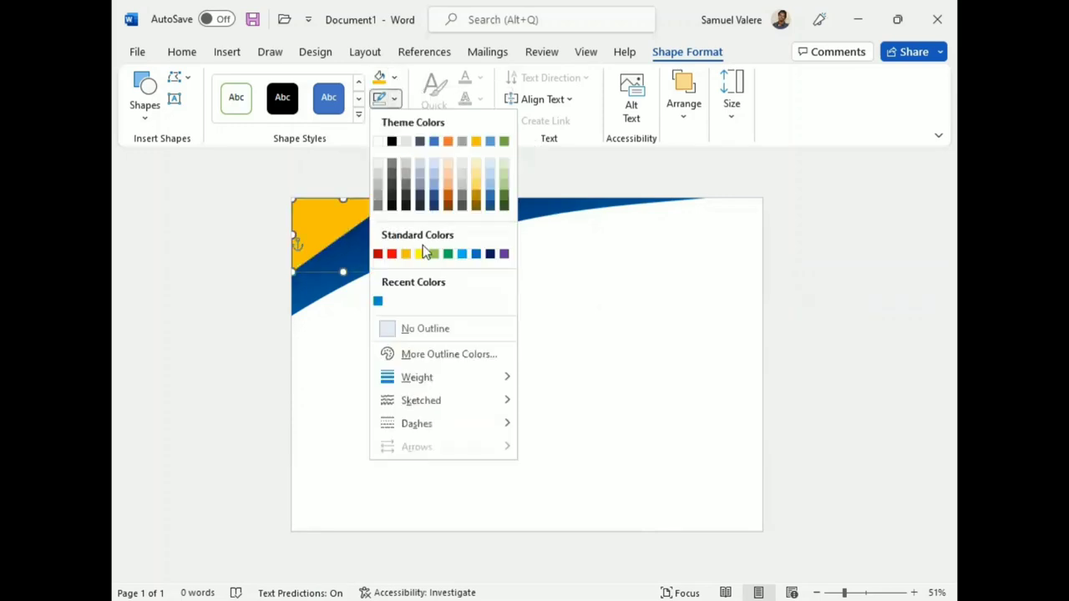
left_click(391, 329)
left_click_drag(330, 224, 330, 222)
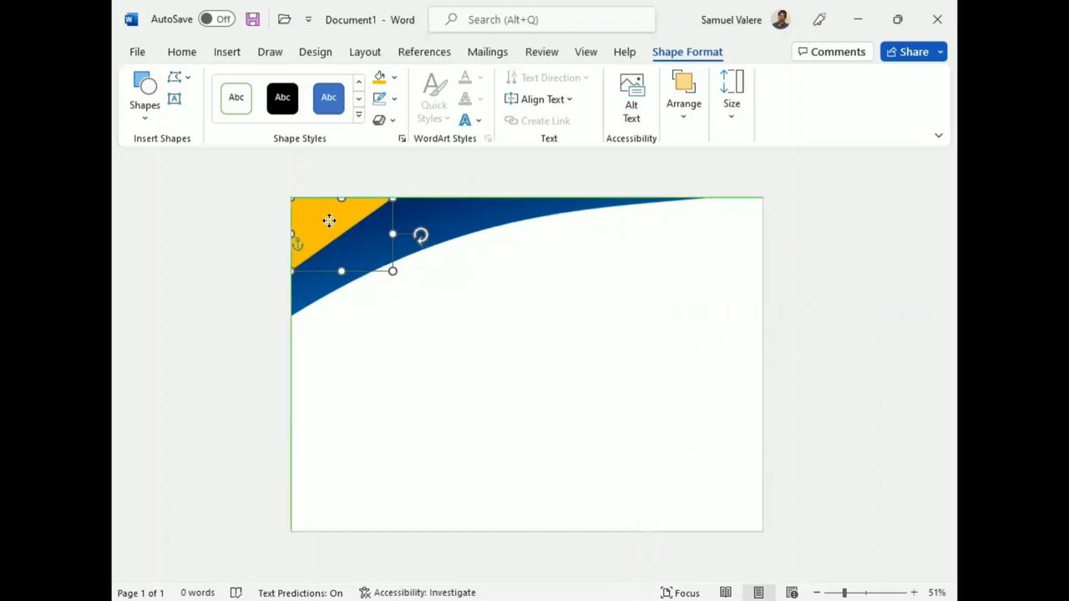
Step: Send the gold triangle behind the blue swoosh and shrink it to a thin stripe
left_click(684, 107)
left_click(810, 167)
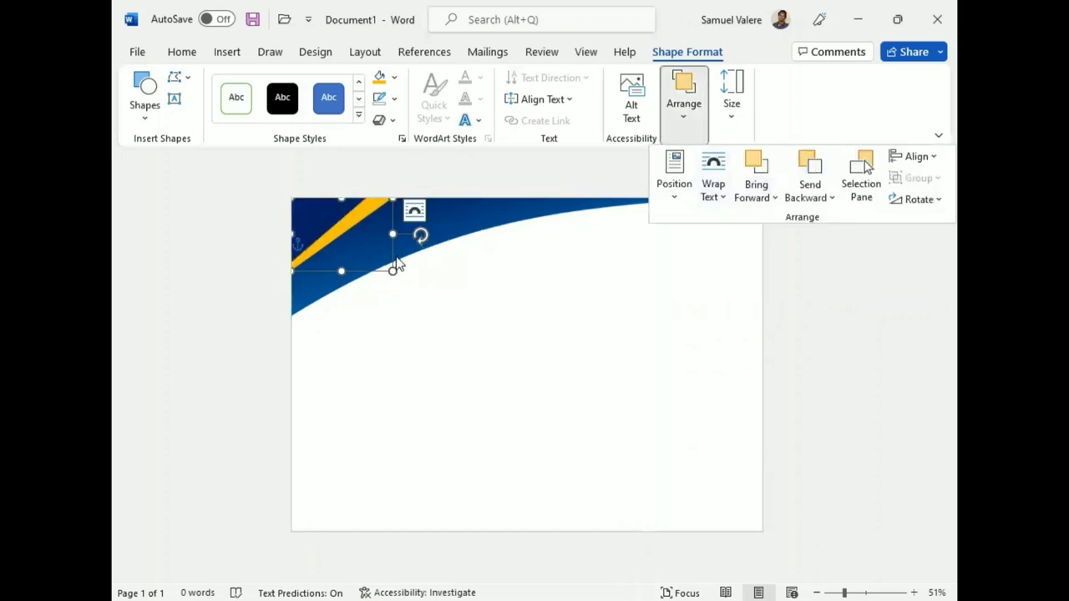
left_click(392, 271)
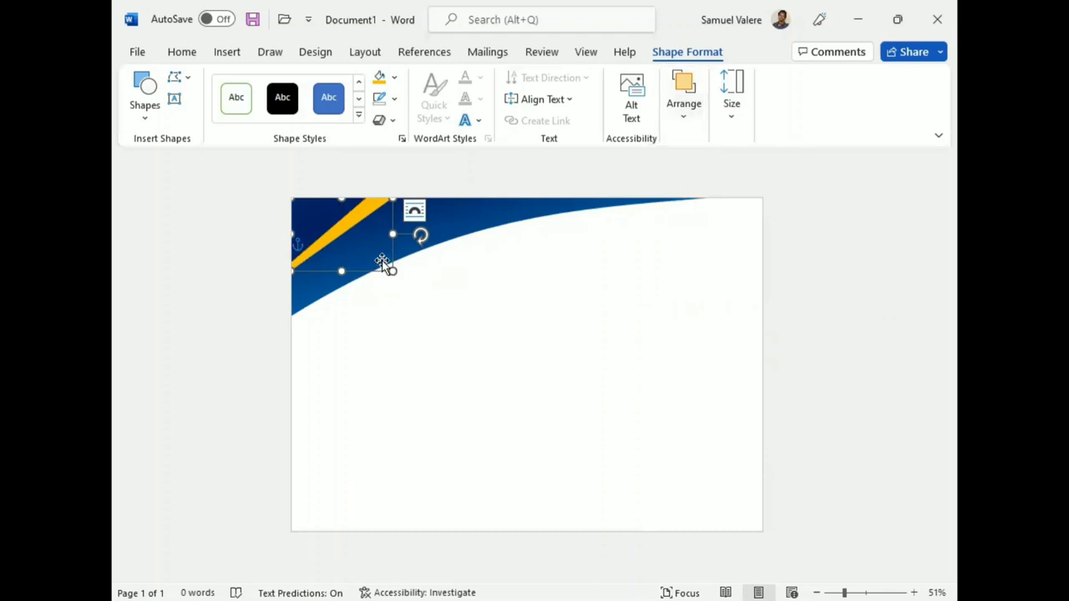
left_click_drag(393, 271, 395, 232)
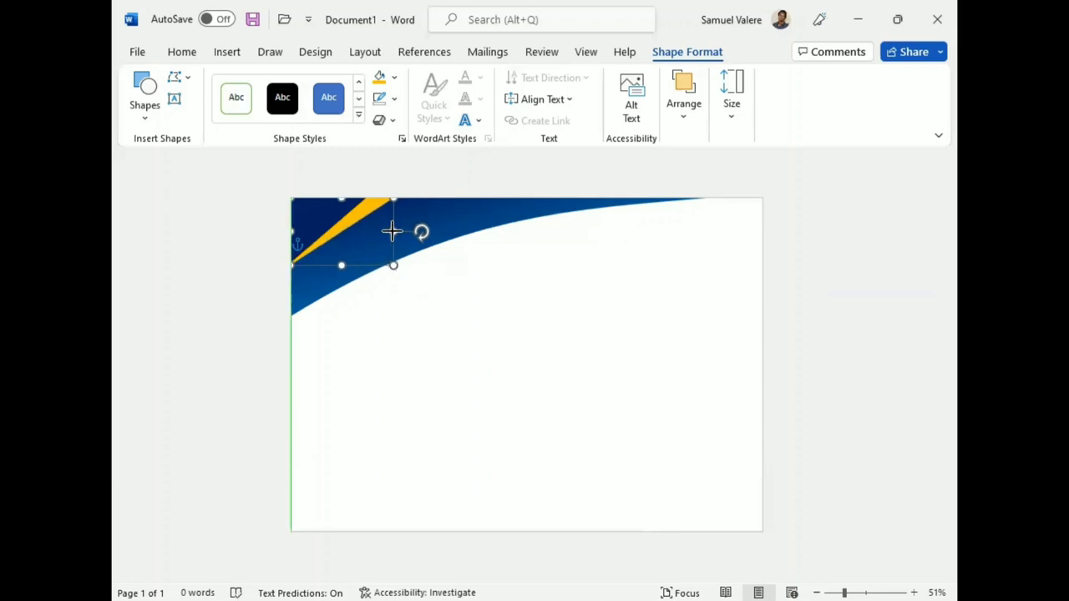
Step: Set the stripe's gradient stops to gold, a white middle stop, and gold
left_click(395, 78)
mouse_move(499, 382)
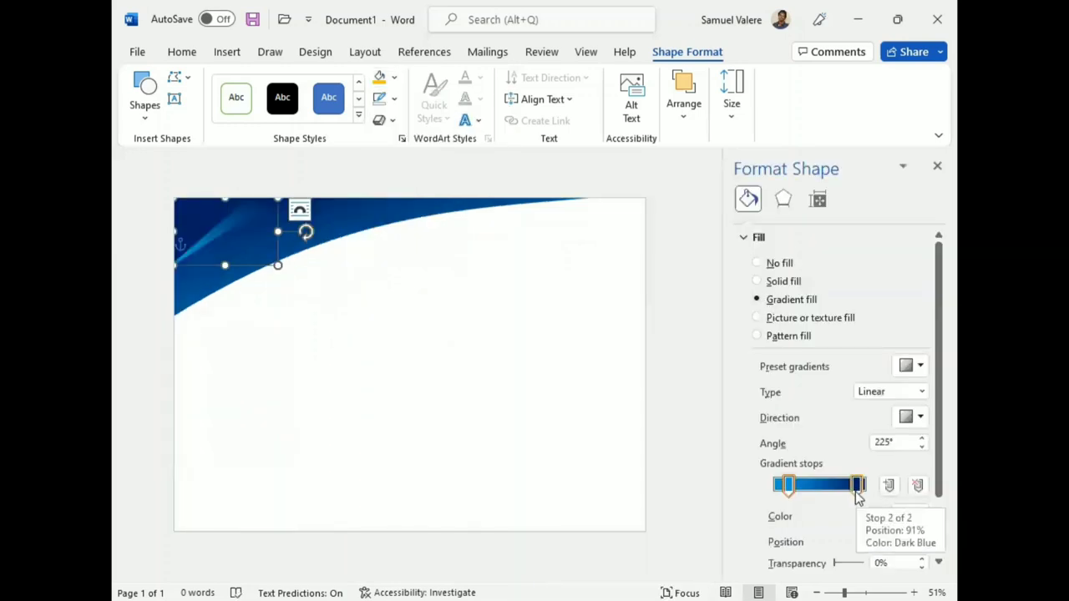
left_click(911, 516)
left_click(852, 422)
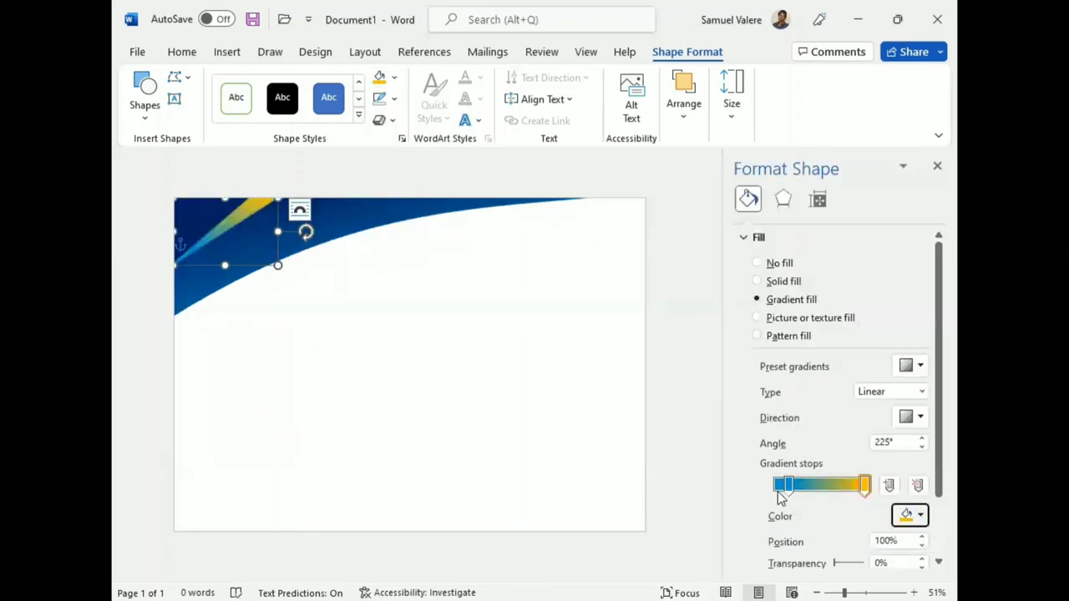
left_click_drag(787, 485, 765, 488)
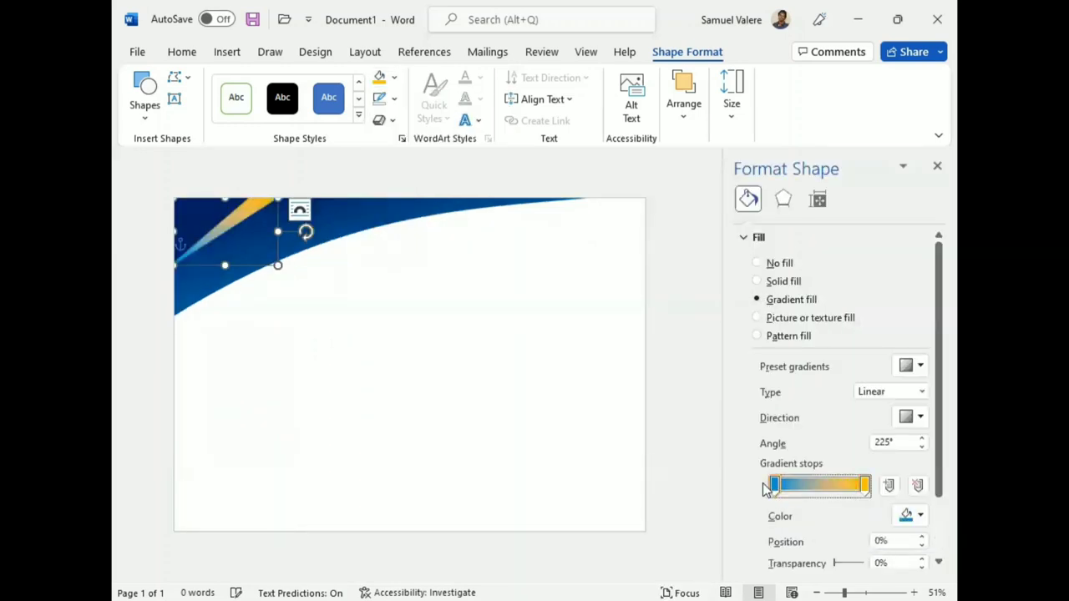
left_click(921, 516)
left_click(922, 367)
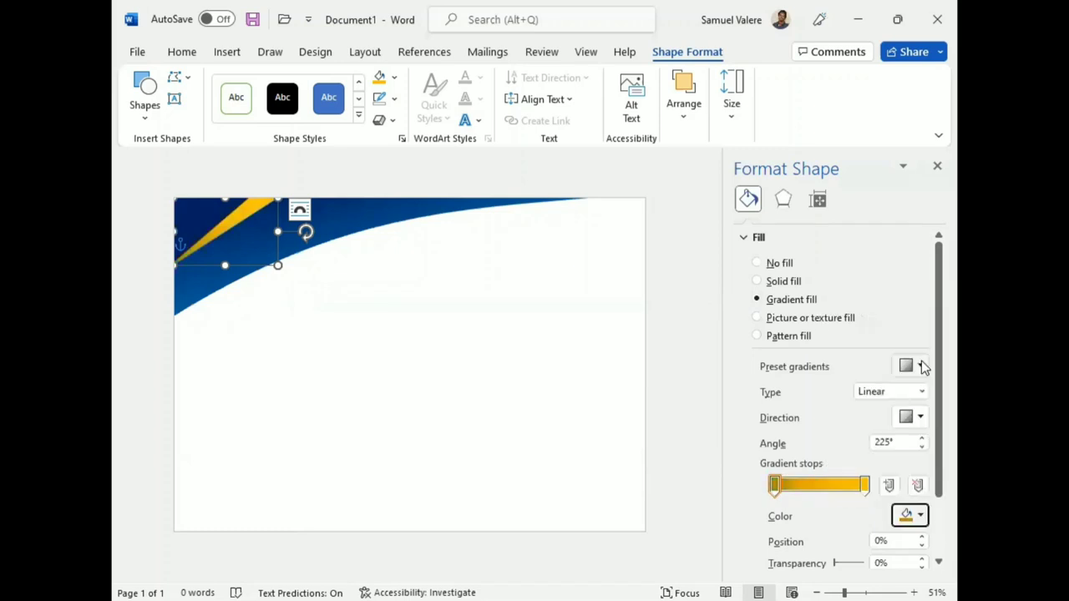
left_click(819, 486)
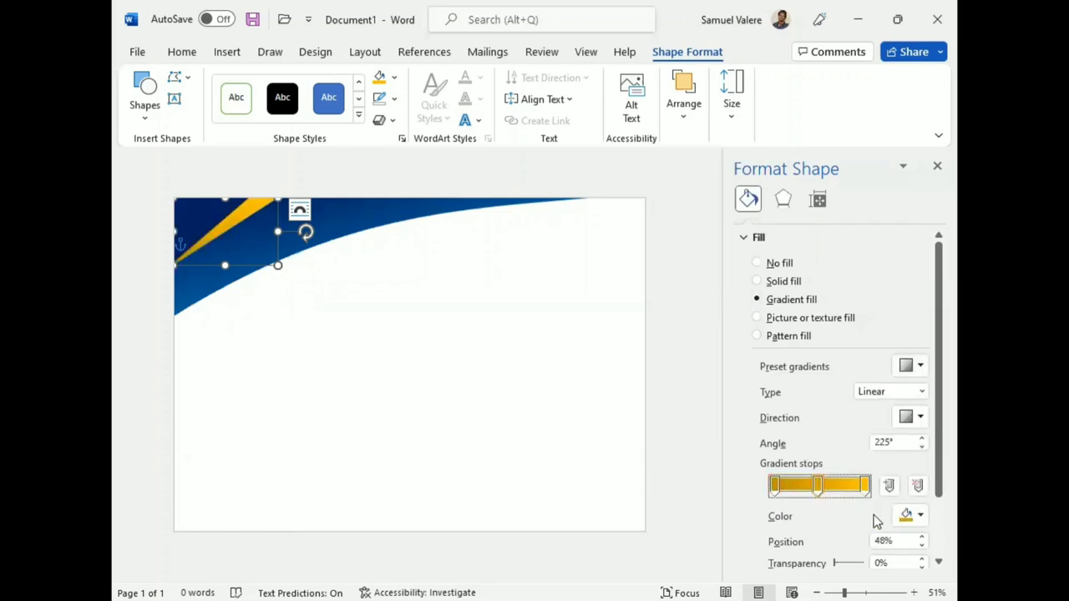
left_click(921, 515)
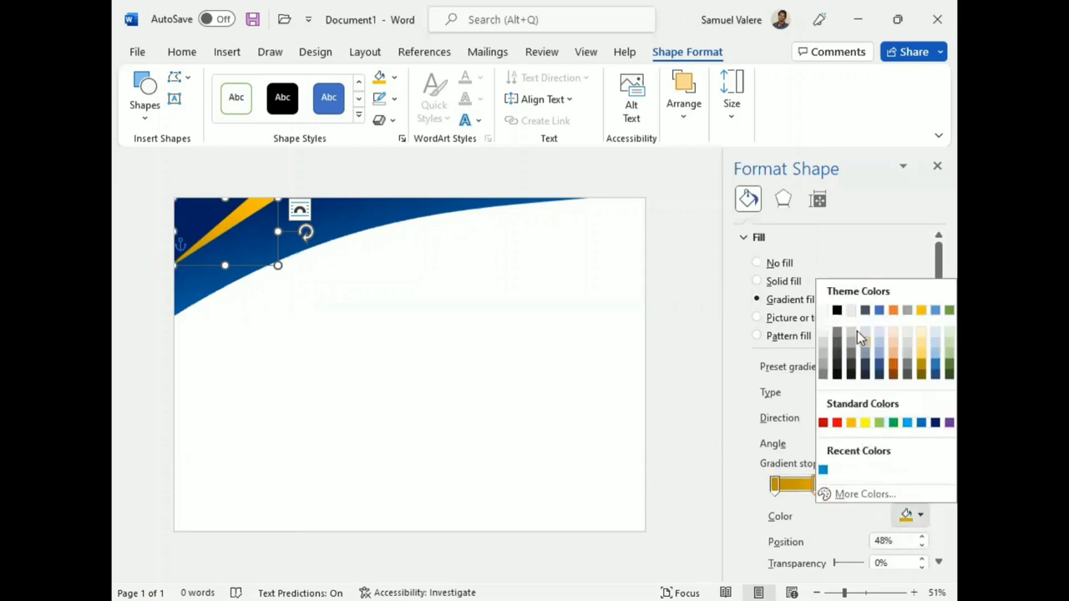
left_click(823, 311)
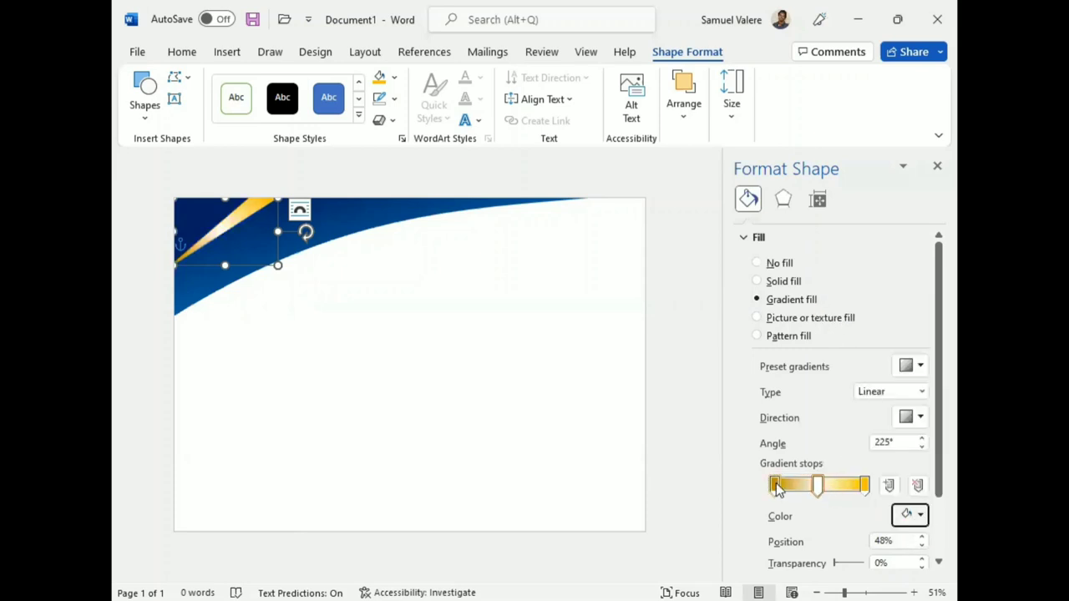
left_click_drag(783, 486, 838, 493)
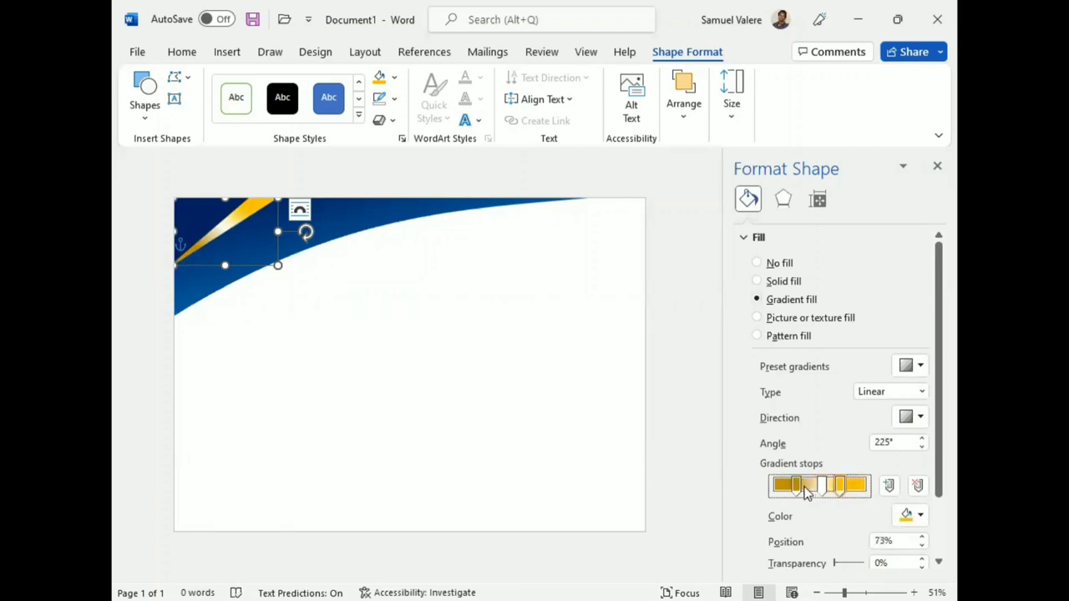
Step: Darken the gold stops to -10% brightness and move the left gold stop to 25%
left_click(820, 487)
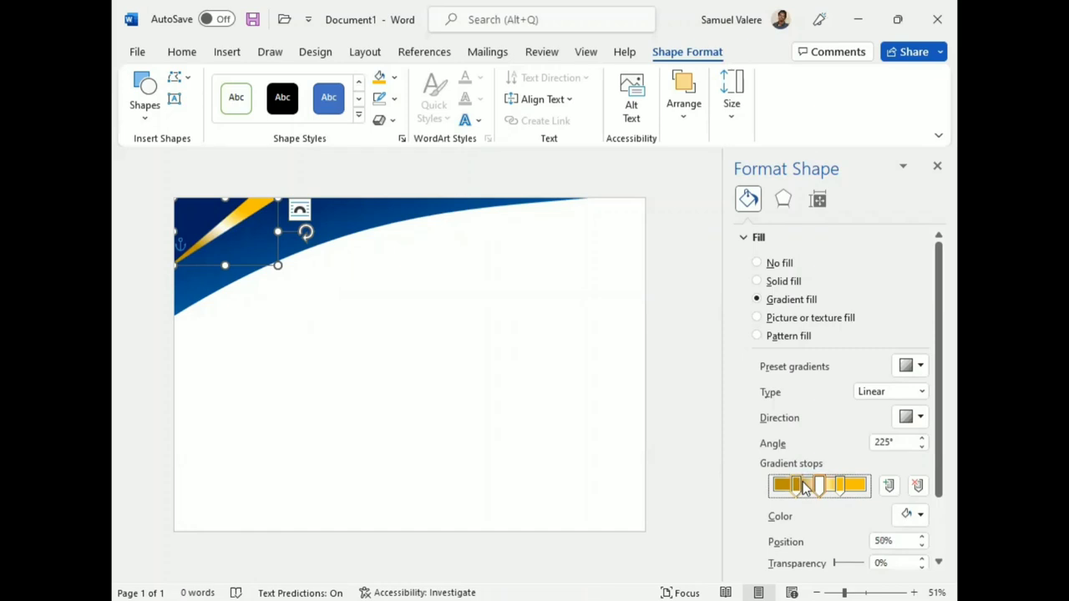
left_click(800, 487)
scroll(831, 506, "down", 2)
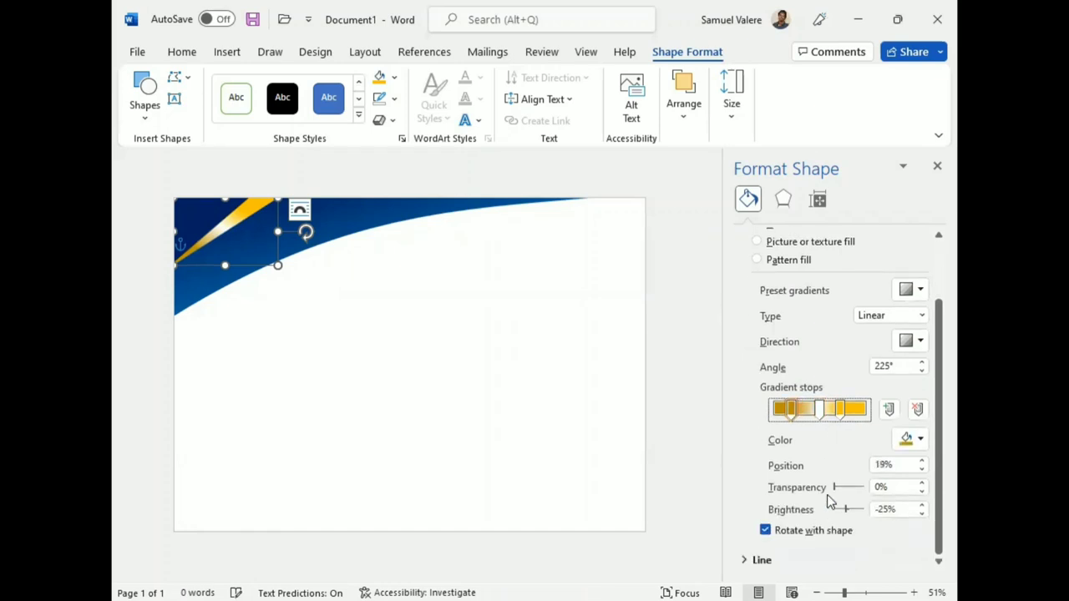
left_click(922, 506)
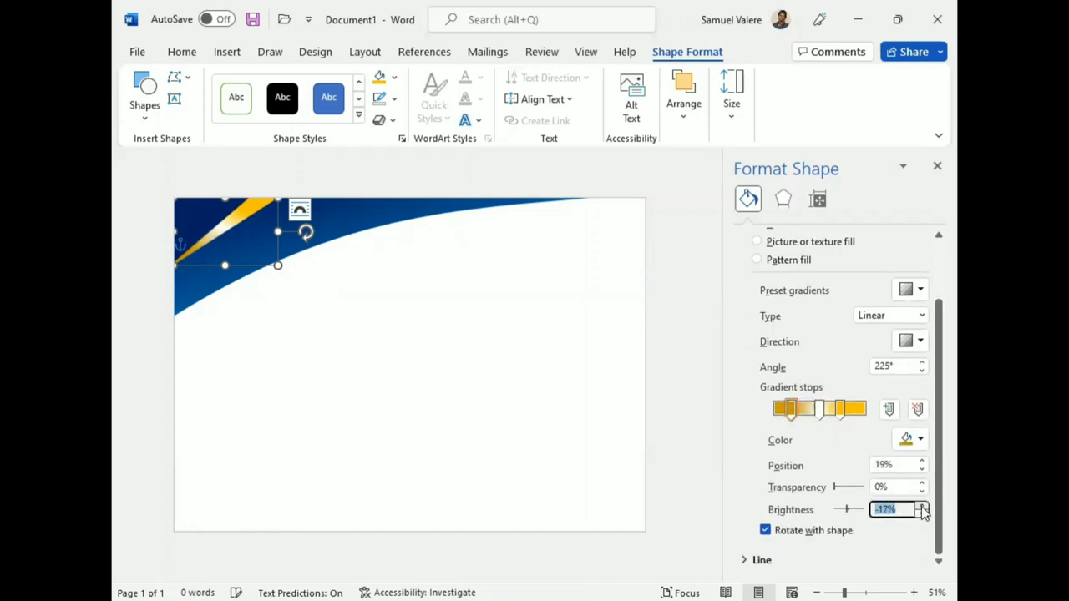
left_click(839, 409)
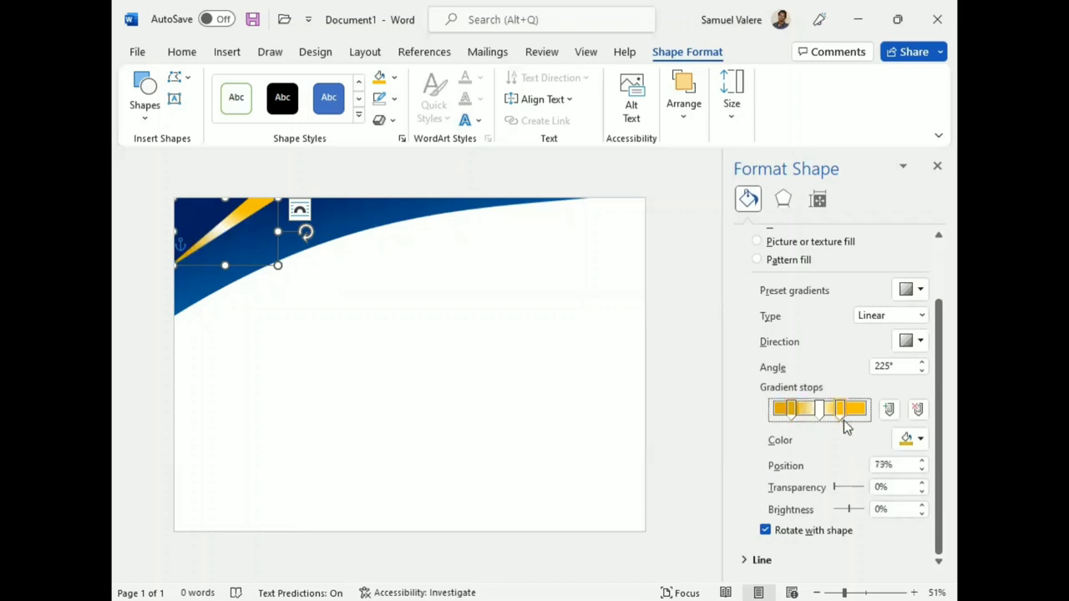
left_click(923, 514)
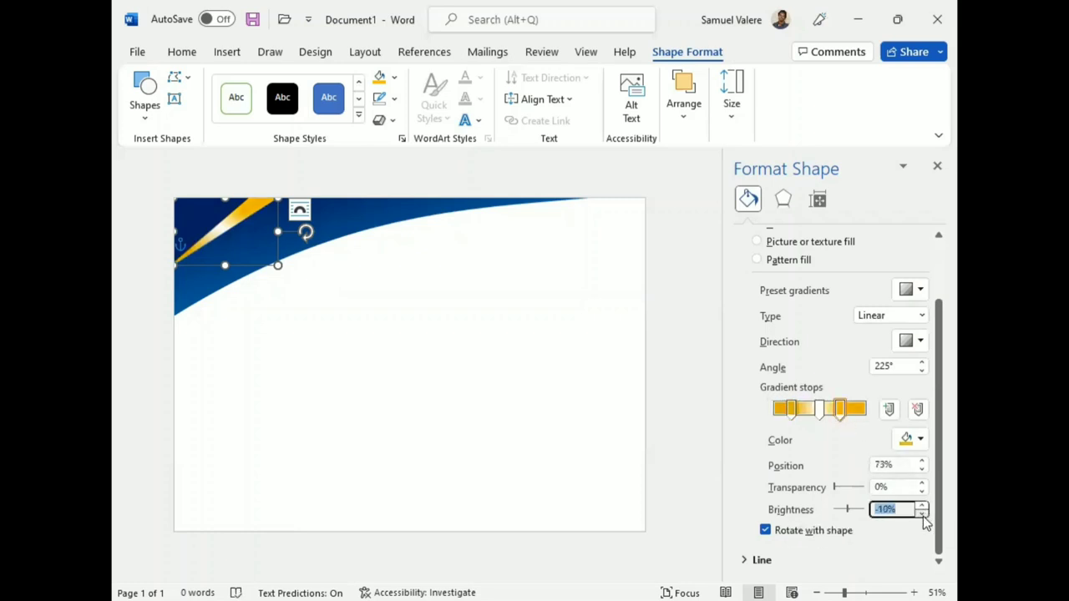
left_click(820, 409)
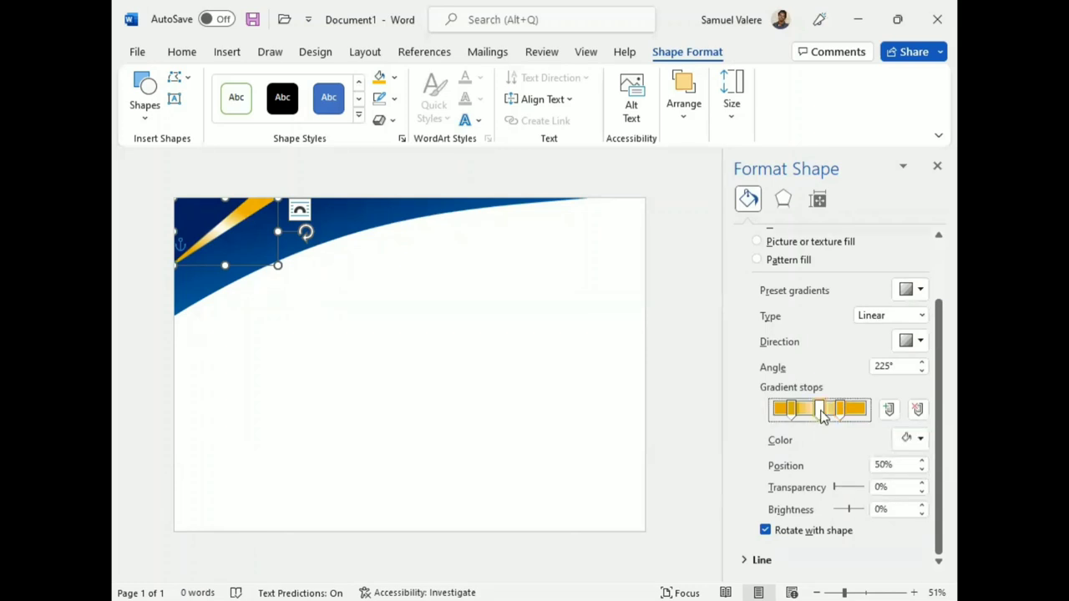
left_click_drag(792, 408, 799, 409)
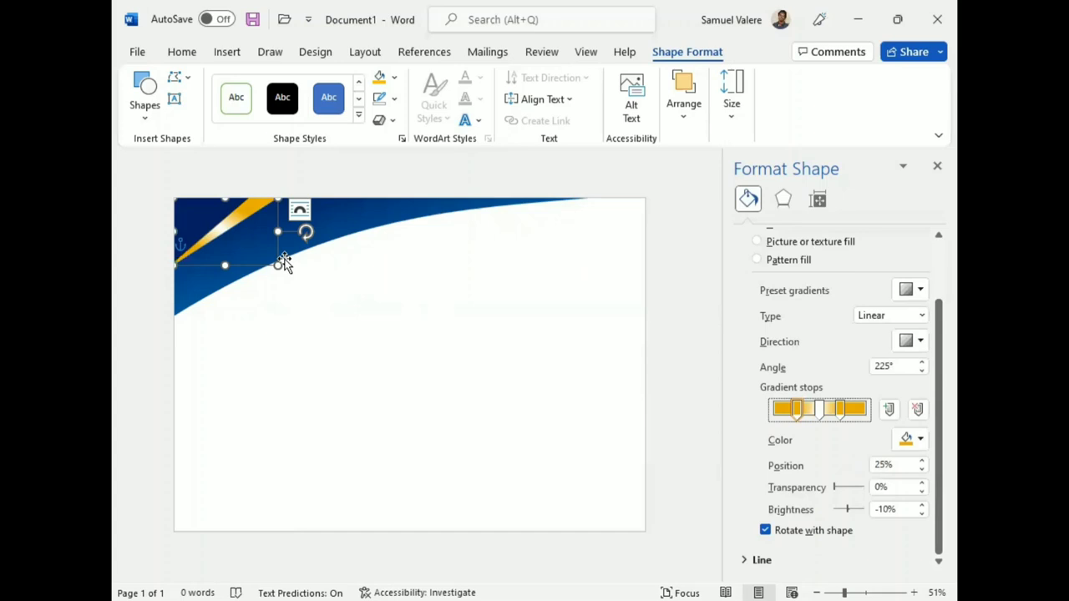
Step: Edit the small solid corner shape's points to widen its corner
left_click(200, 225)
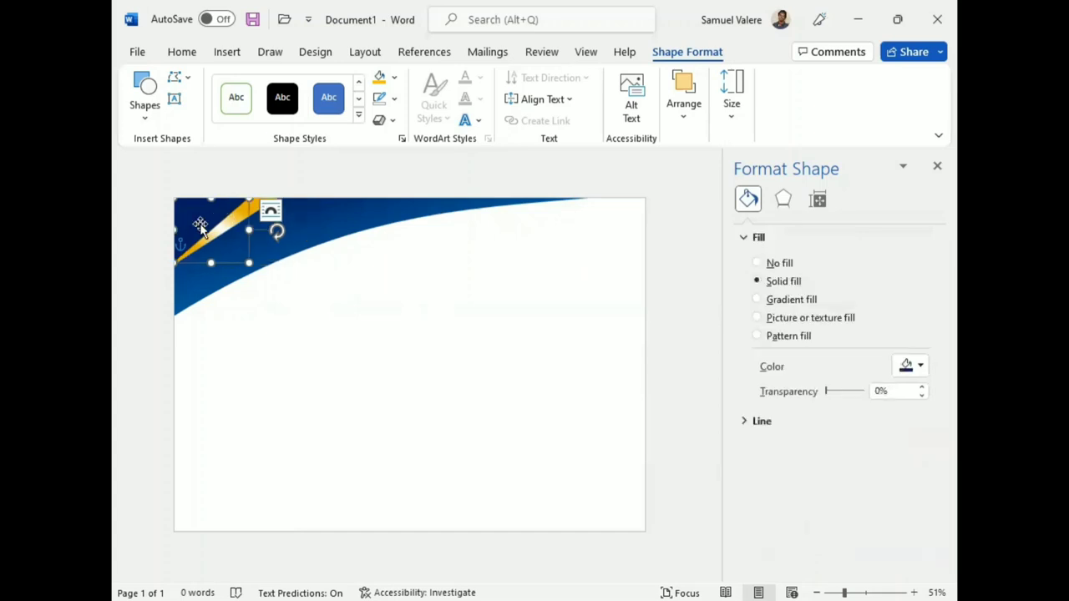
right_click(201, 230)
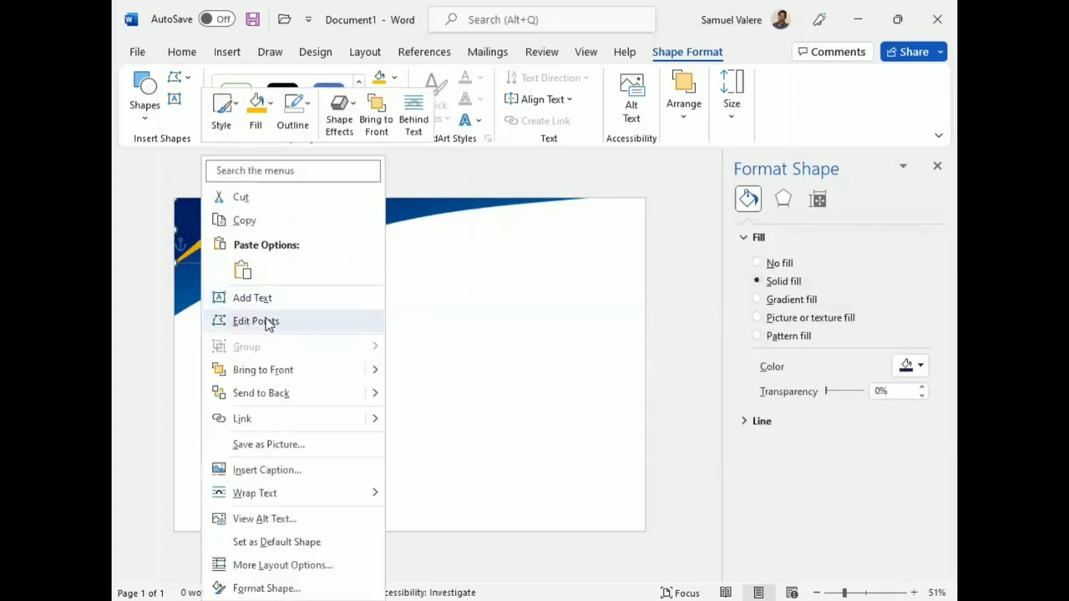
left_click(259, 322)
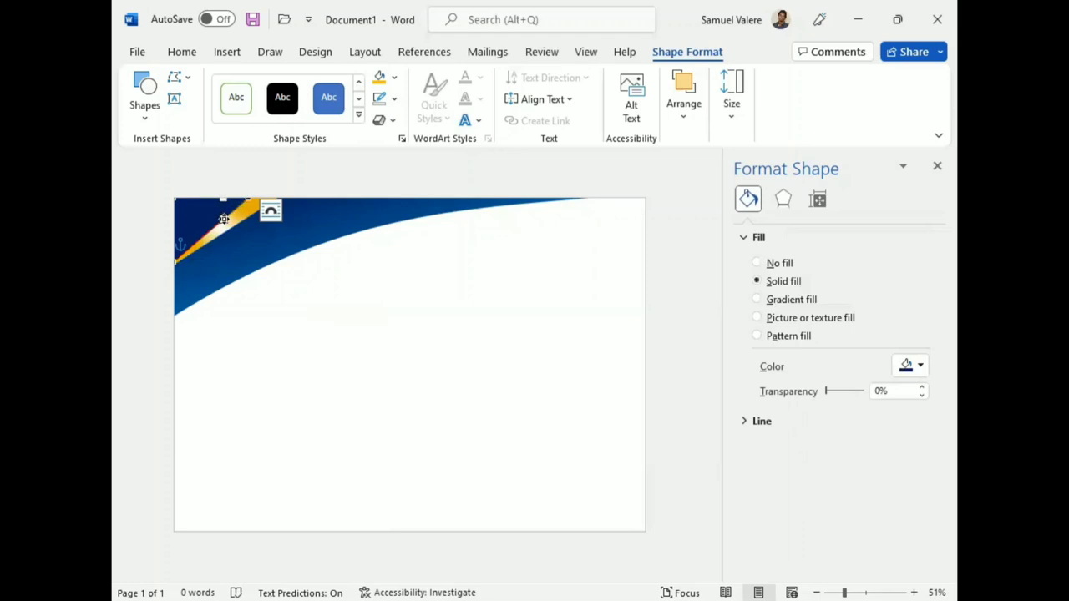
left_click_drag(223, 217, 213, 226)
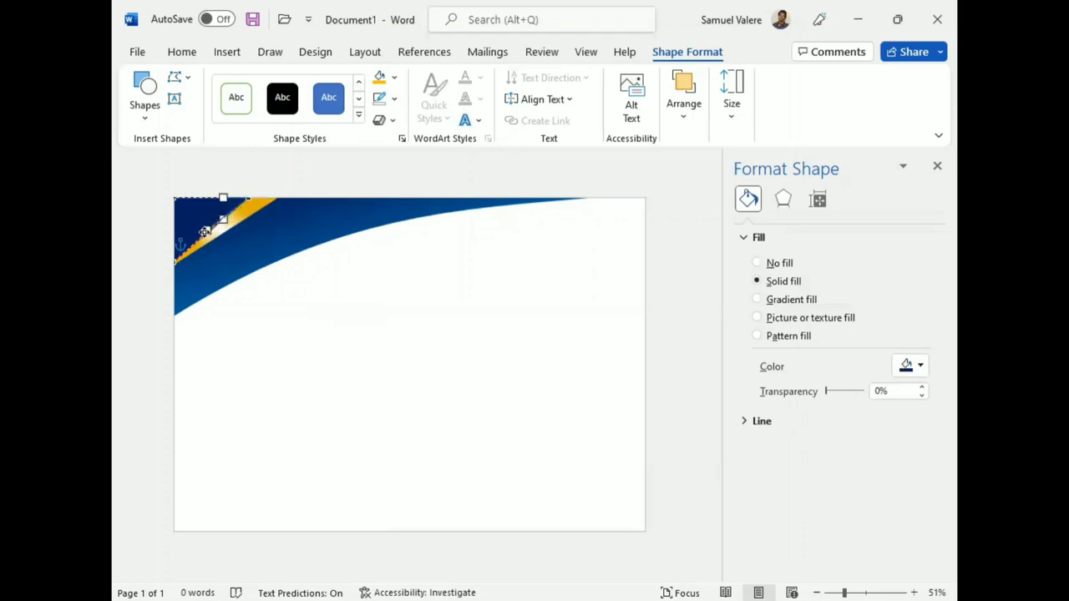
mouse_move(205, 232)
left_mouse_down()
mouse_move(202, 250)
mouse_move(196, 237)
left_mouse_up()
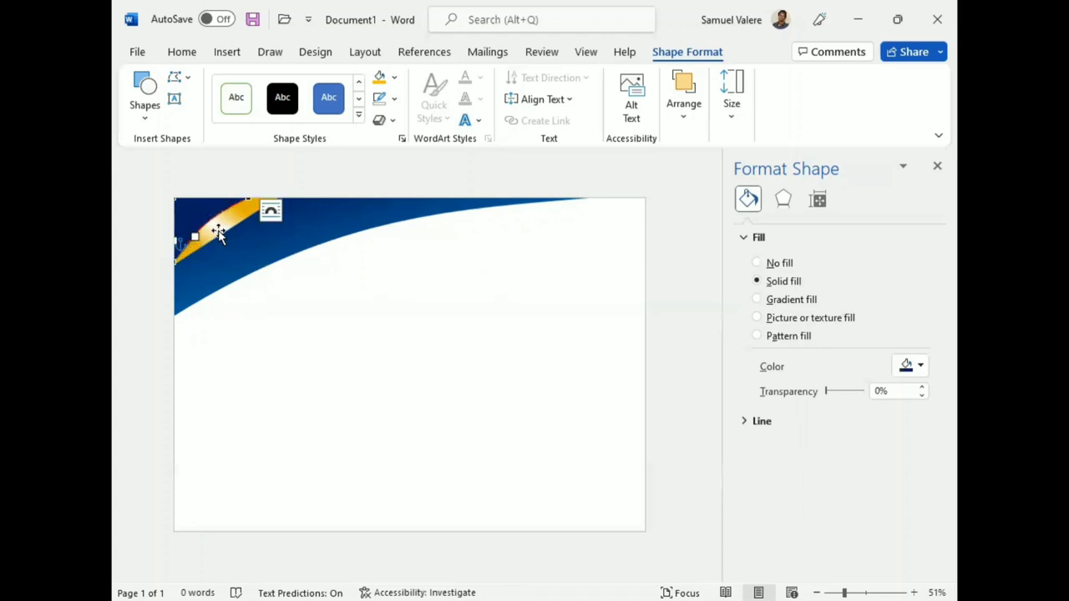
Step: Pull the gold gradient strip's vertex left to narrow it, then enlarge the strip slightly
right_click(223, 225)
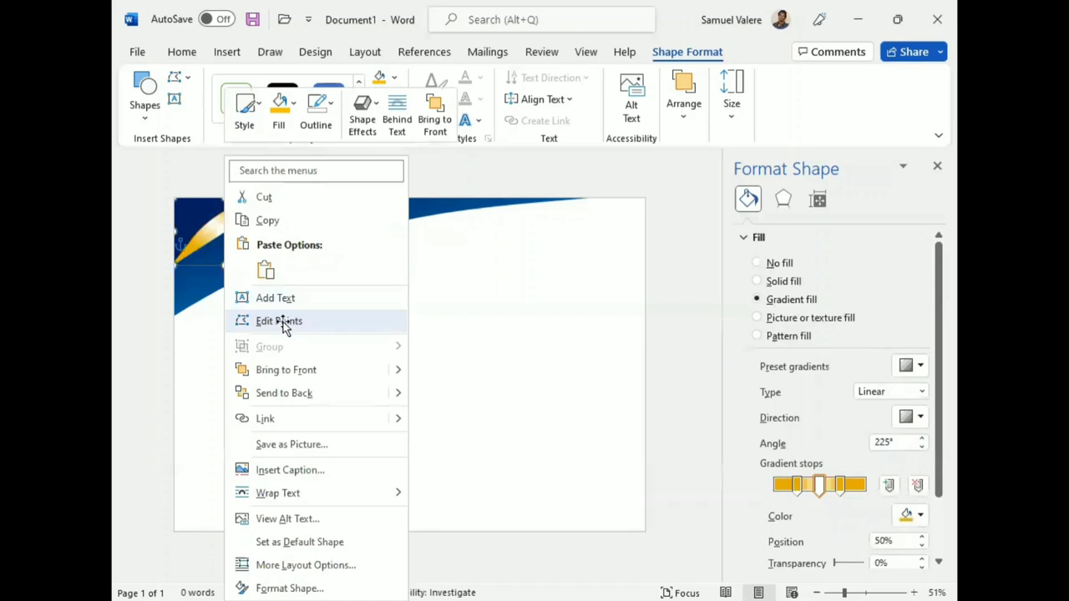
left_click(282, 323)
left_click_drag(241, 222, 219, 226)
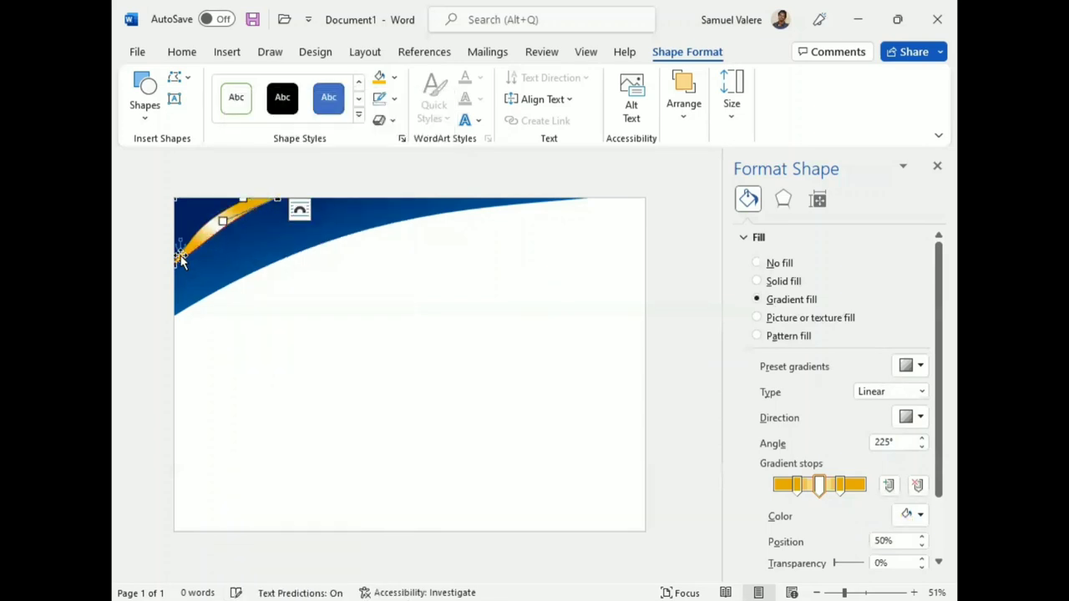
left_click(207, 243)
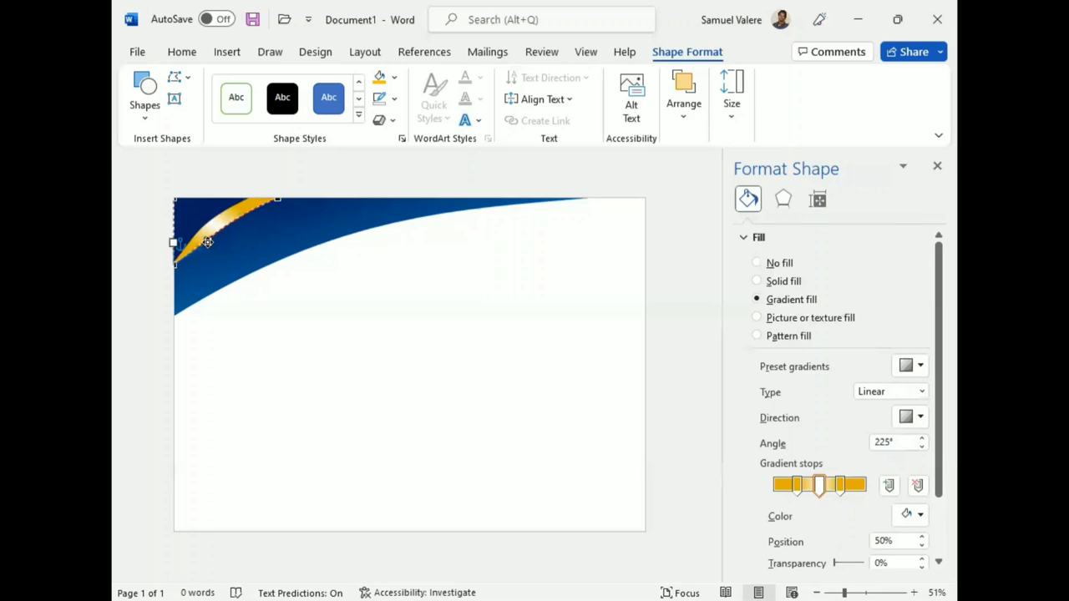
left_click(206, 233)
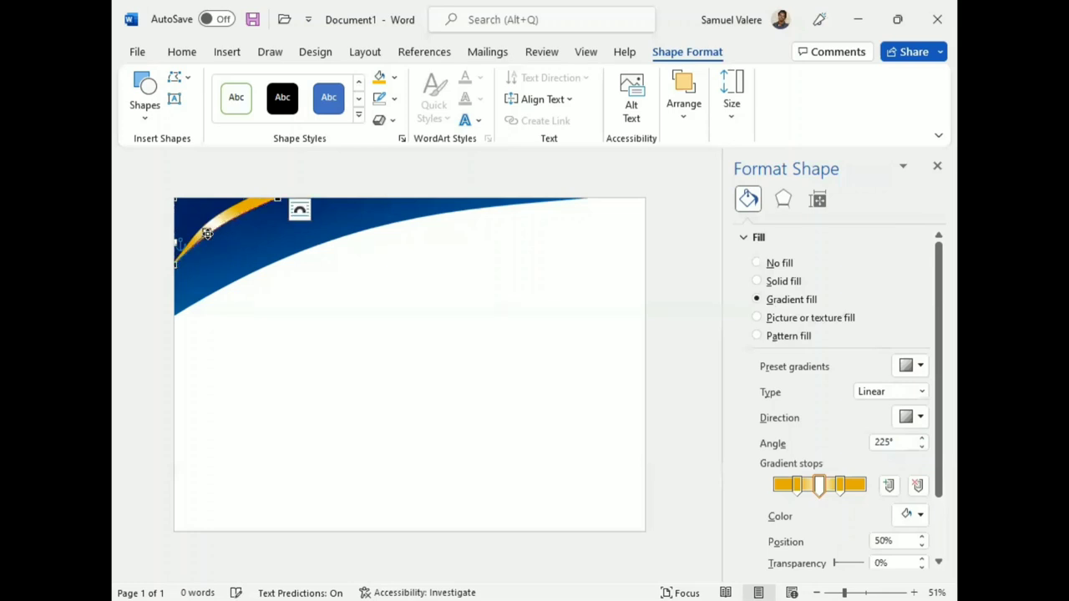
left_click(250, 319)
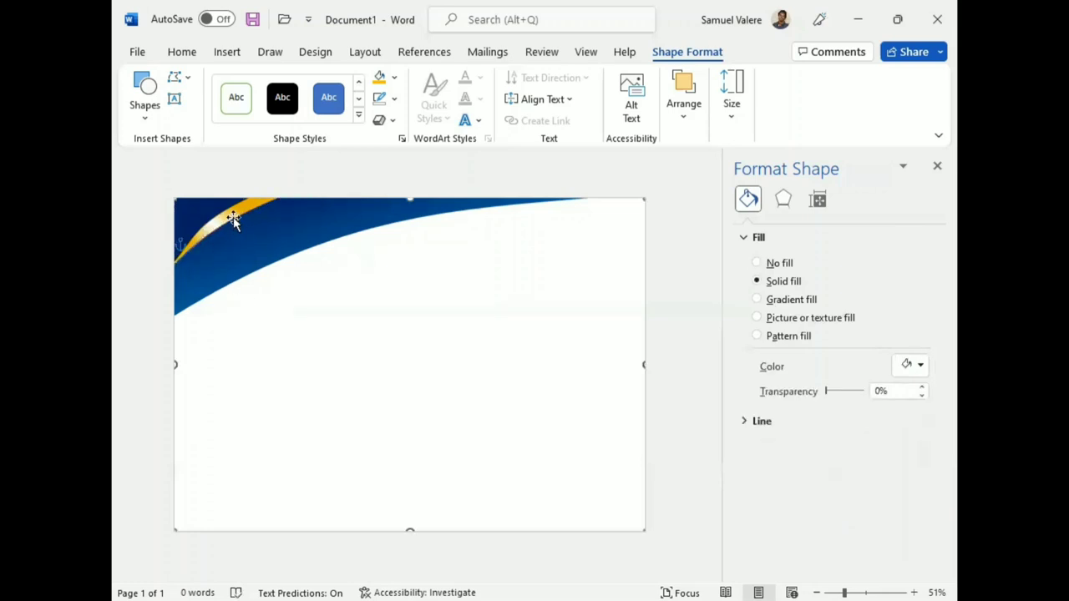
left_click(226, 219)
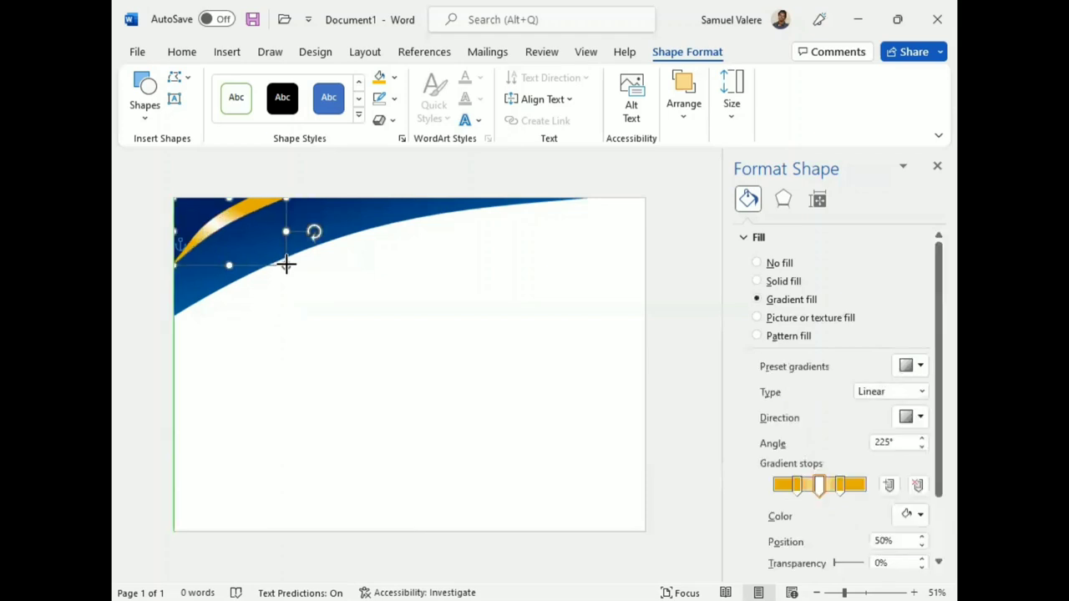
mouse_move(278, 265)
left_mouse_down()
mouse_move(290, 270)
mouse_move(254, 267)
left_mouse_up()
Step: Smooth the solid shape's curve near its left edge so it follows the swoosh
left_click(245, 238)
right_click(193, 221)
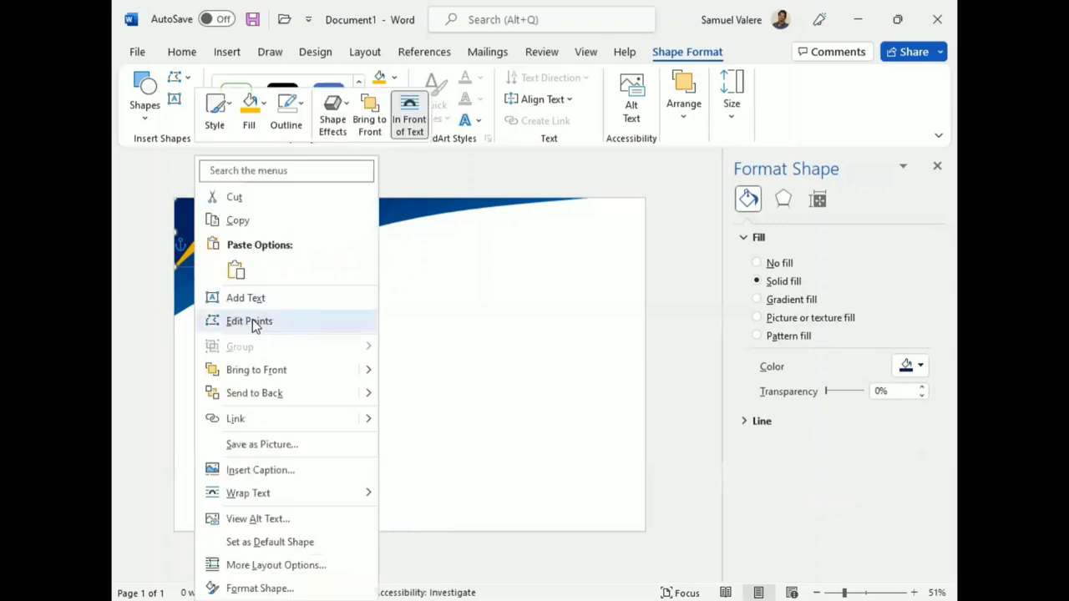
left_click(253, 323)
left_click(175, 266)
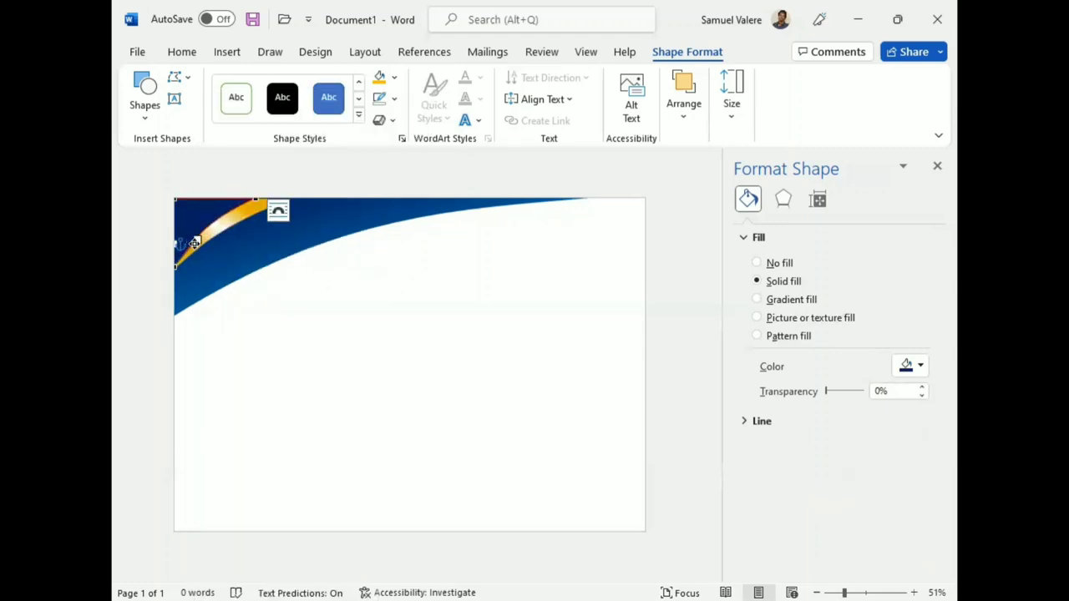
left_click_drag(194, 243, 192, 241)
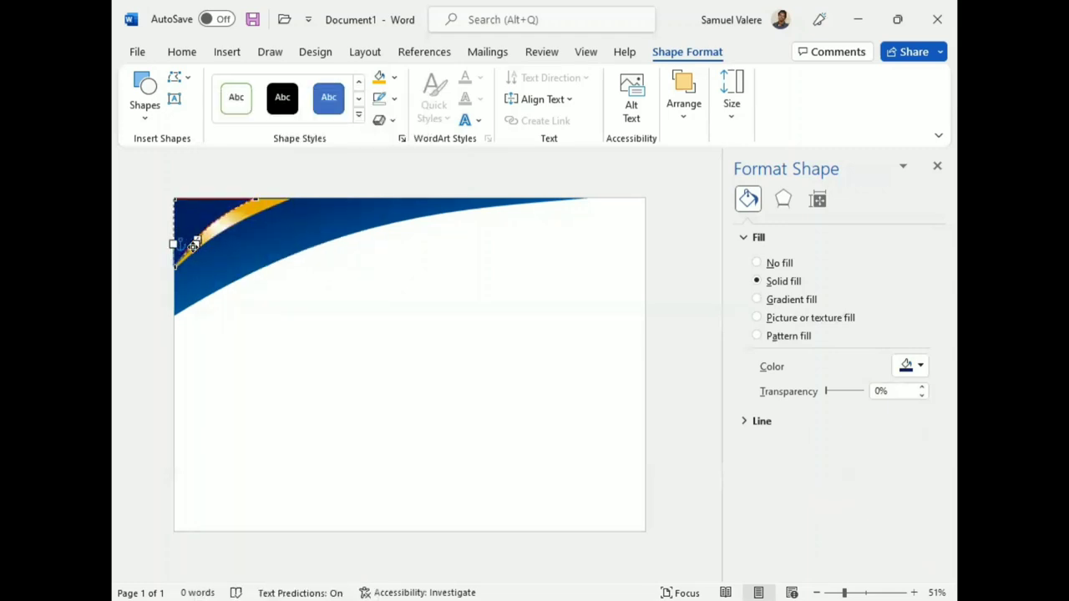
left_click(266, 311)
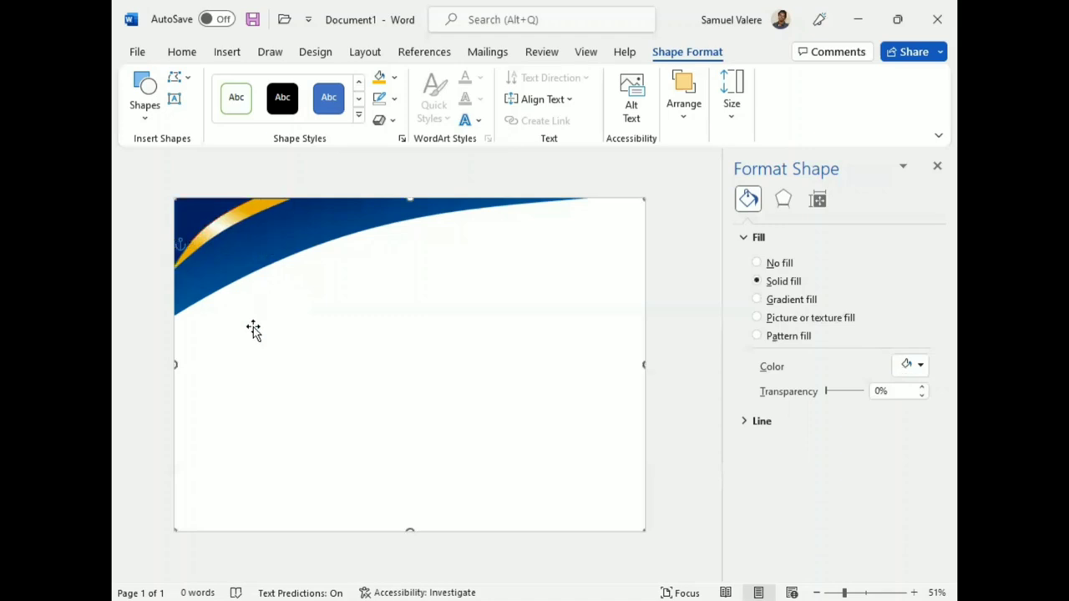
left_click(231, 263)
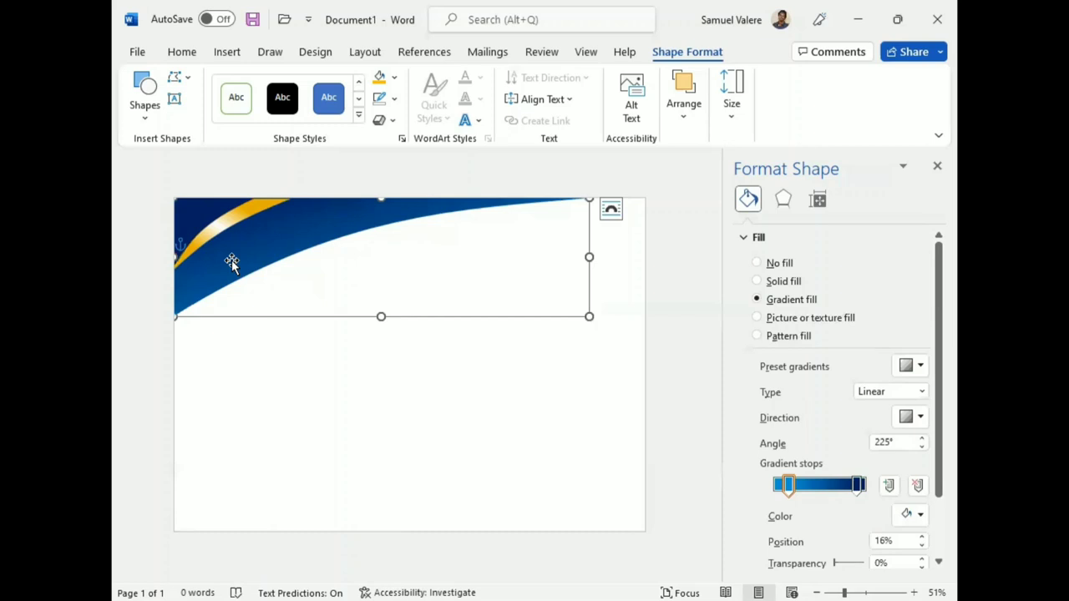
Step: Select the swoosh and gold corner pieces and group them into one graphic
left_click(218, 230, "shift")
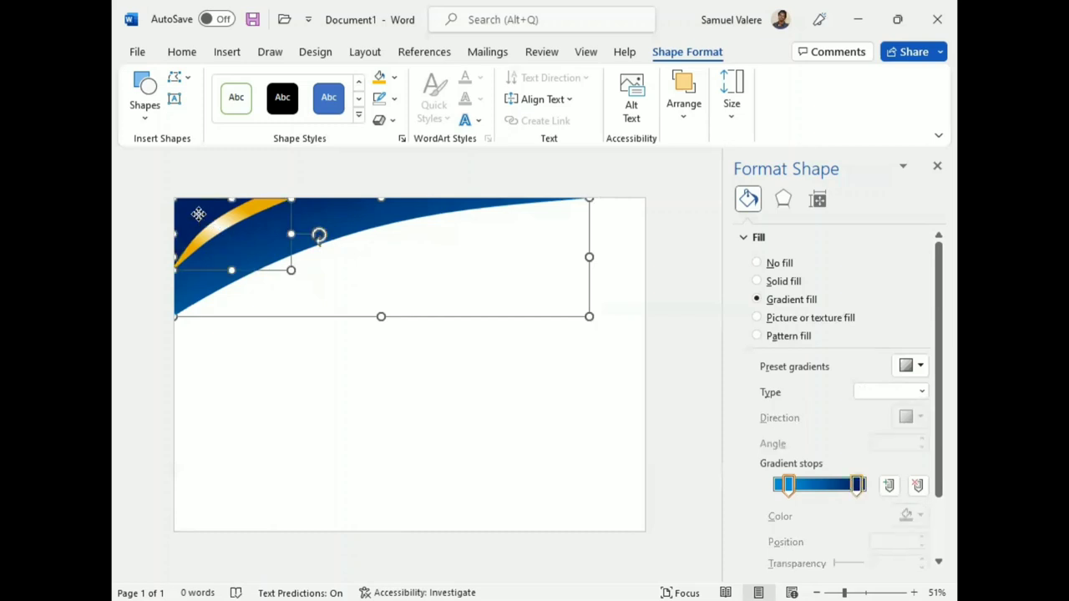
left_click(215, 231, "shift")
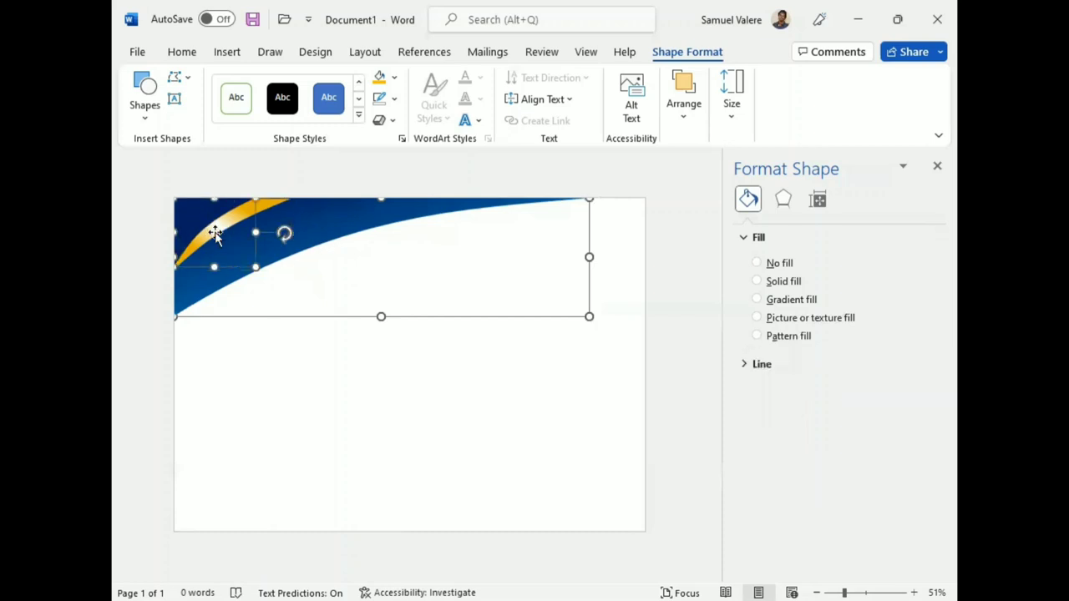
left_click(269, 204, "shift")
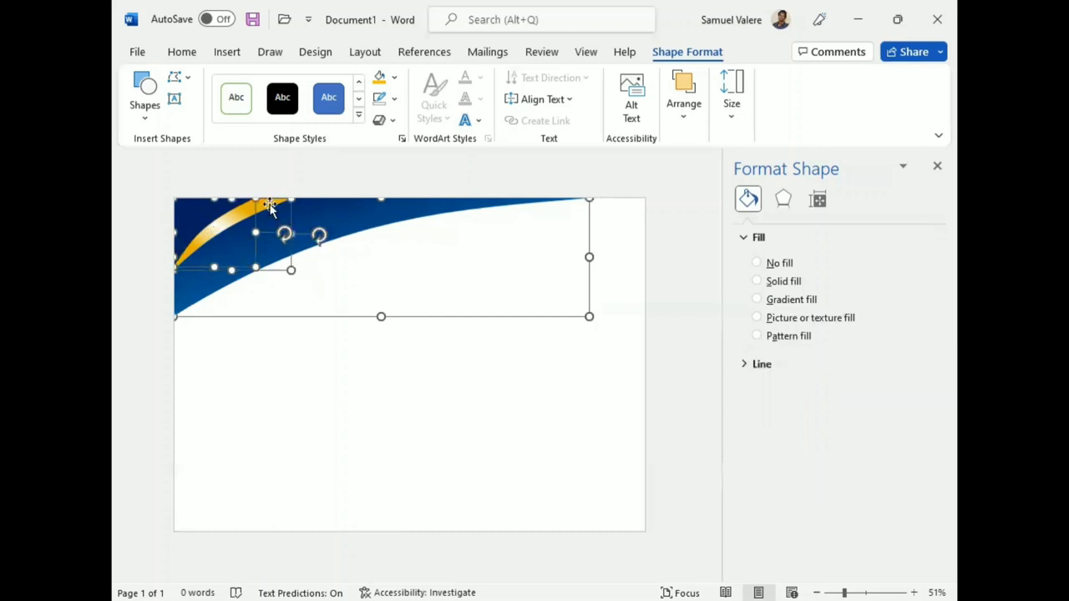
left_click(681, 121)
left_click(919, 177)
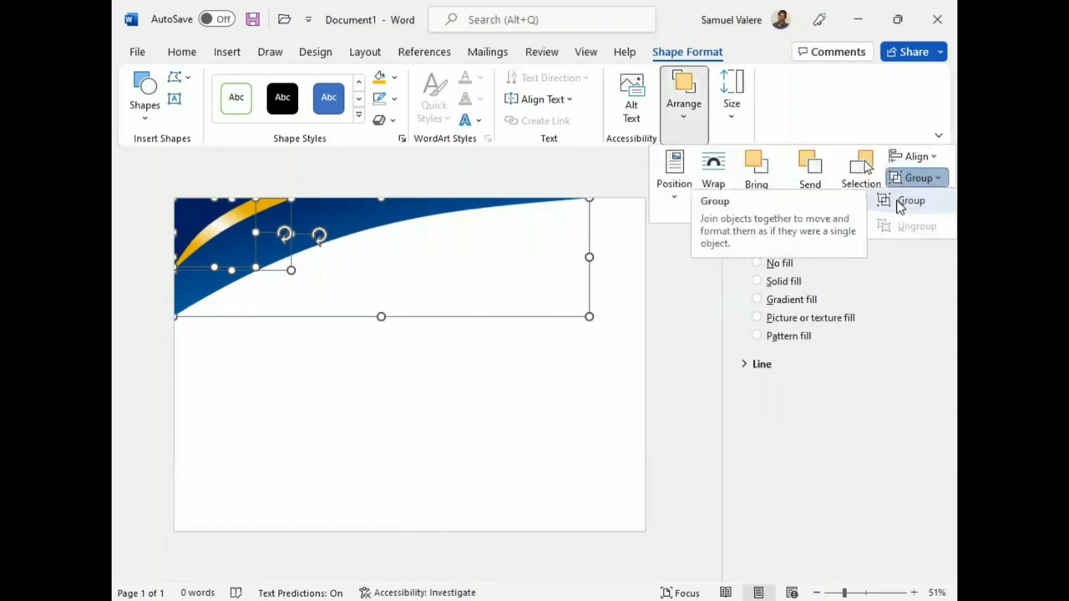
left_click(906, 201)
left_click(715, 376)
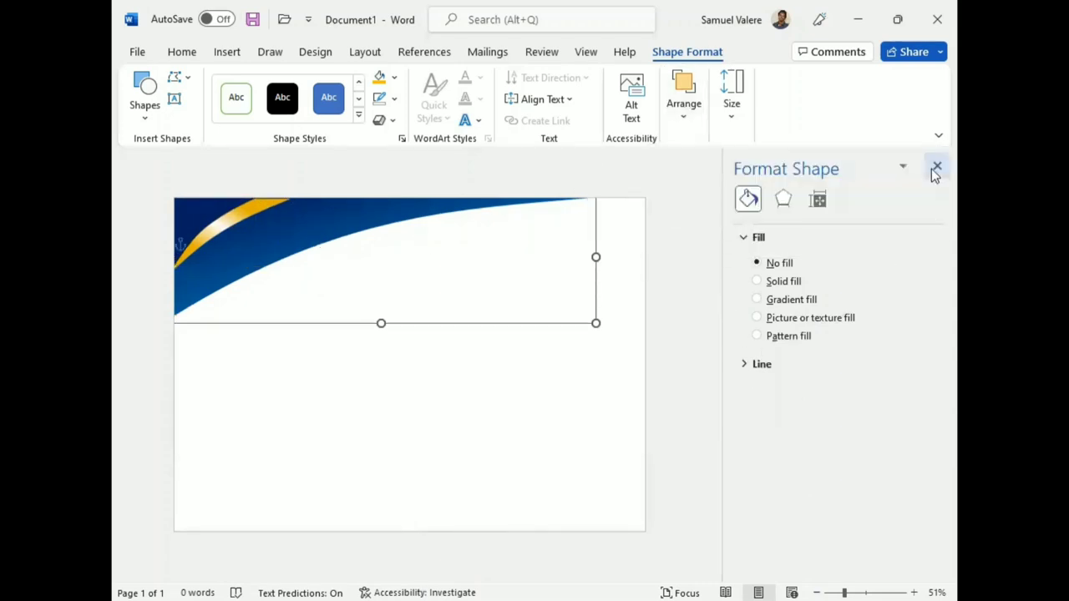
left_click(932, 169)
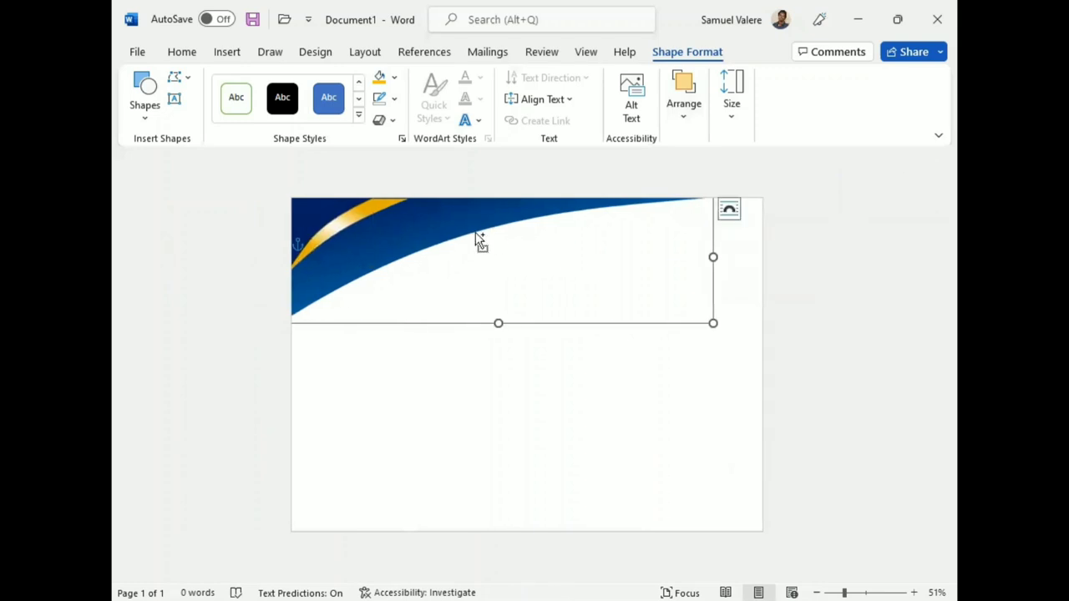
Step: Position the group at the page top and Ctrl-drag a copy below it
left_click_drag(475, 232, 490, 259)
left_click_drag(429, 246, 445, 338, "ctrl")
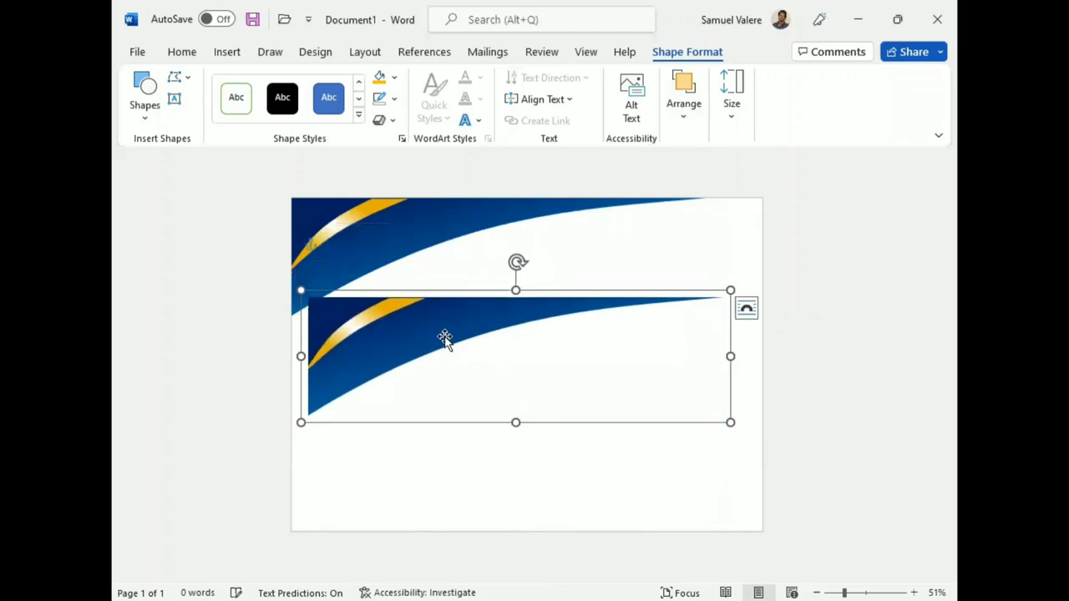
left_click(685, 117)
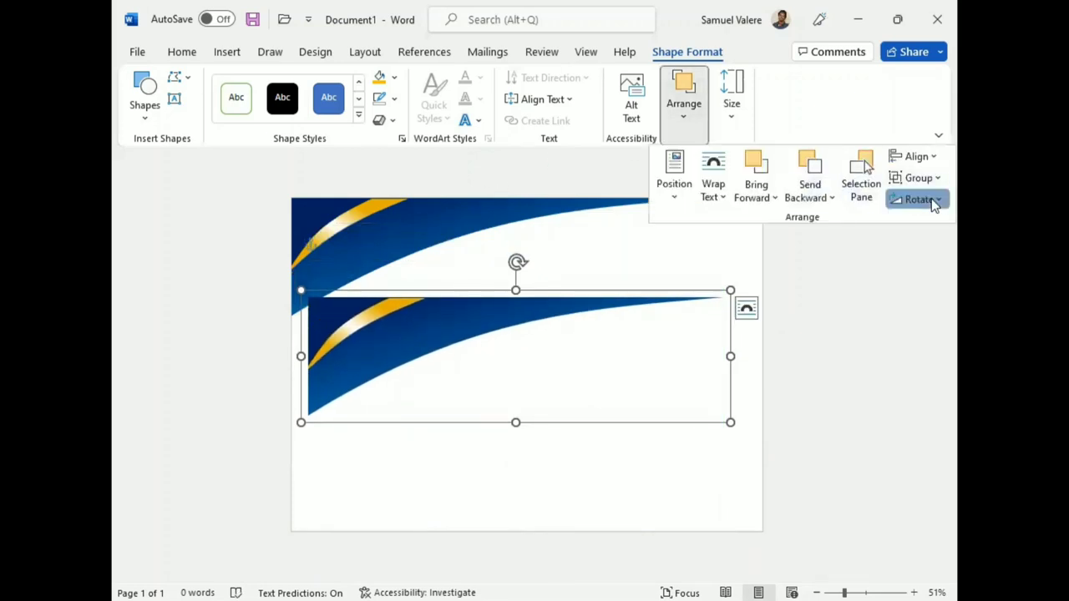
Step: Rotate the copy right 90° and on to upside down, then drag it to the page bottom
left_click(934, 203)
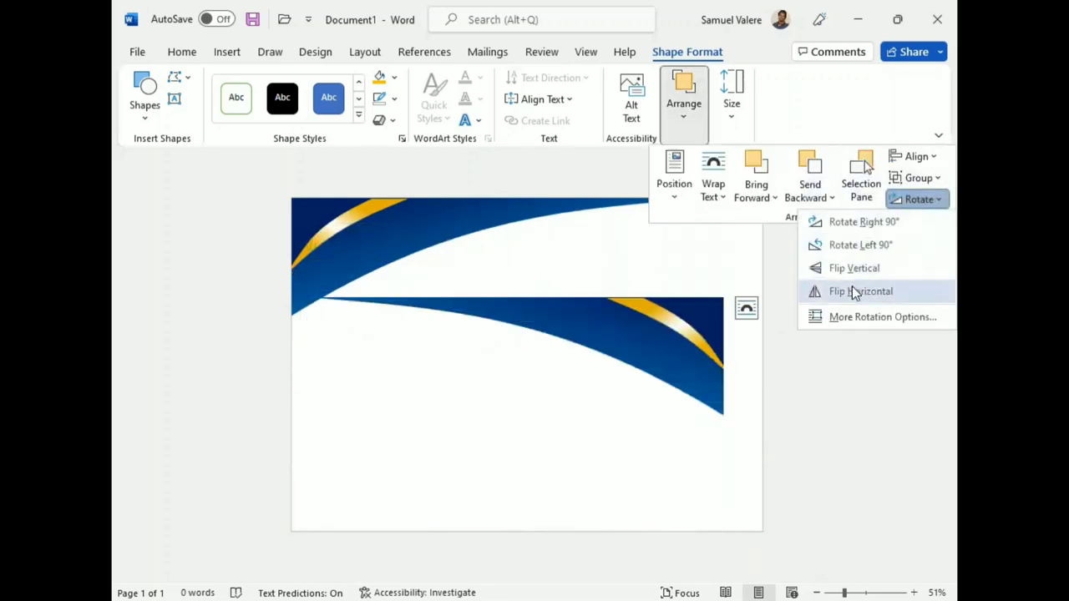
left_click(854, 223)
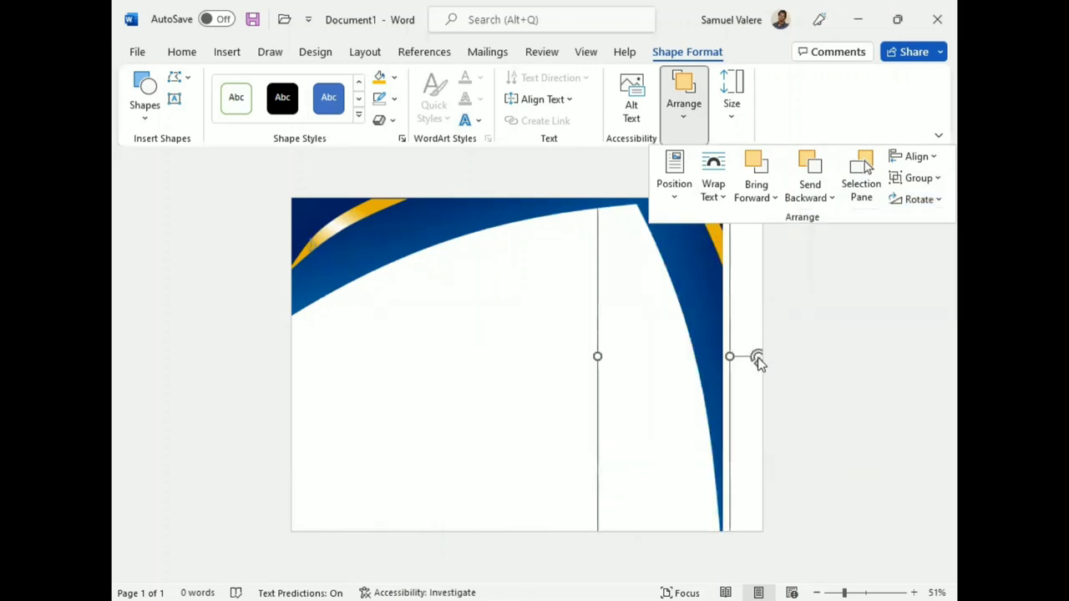
mouse_move(759, 360)
left_mouse_down()
mouse_move(663, 412)
mouse_move(711, 466)
left_mouse_up()
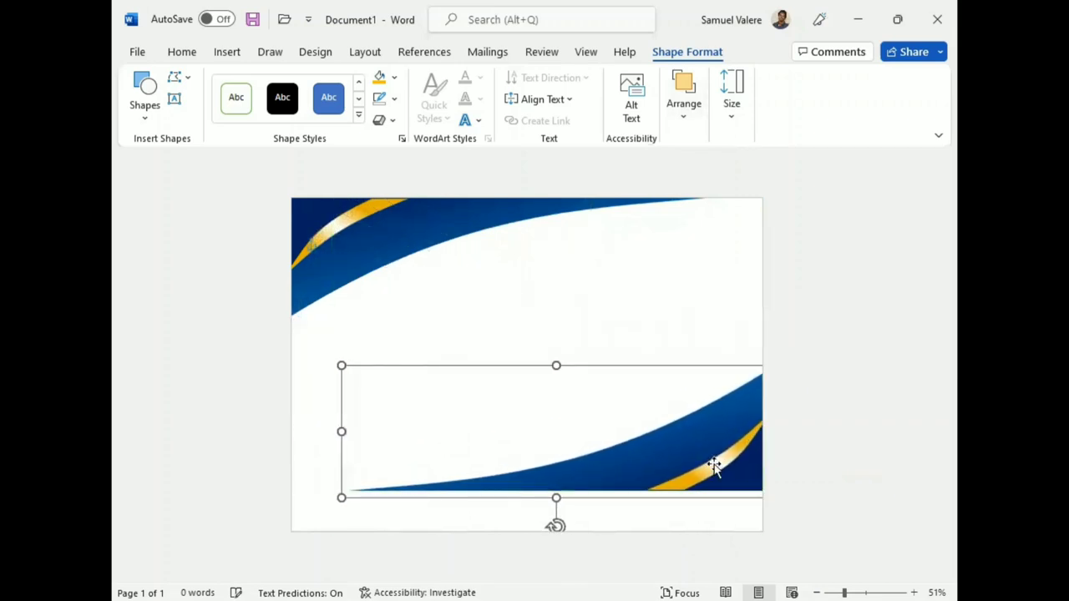
mouse_move(608, 506)
left_mouse_down()
mouse_move(636, 513)
mouse_move(507, 519)
left_mouse_up()
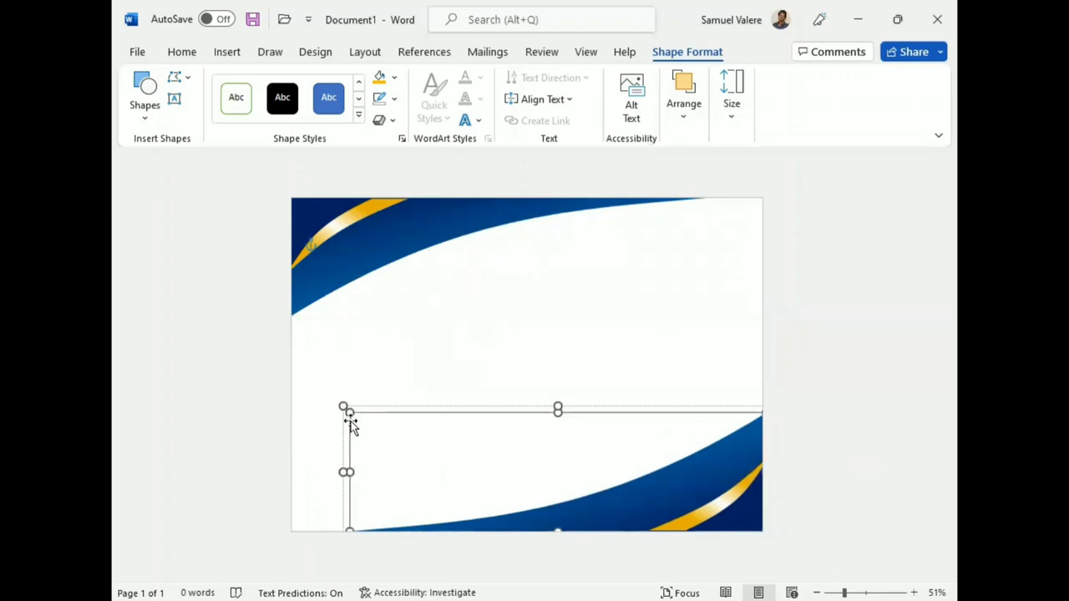
Step: Enlarge the bottom swoosh slightly and raise its bottom-left vertex with Edit Points
left_click_drag(350, 412, 342, 411)
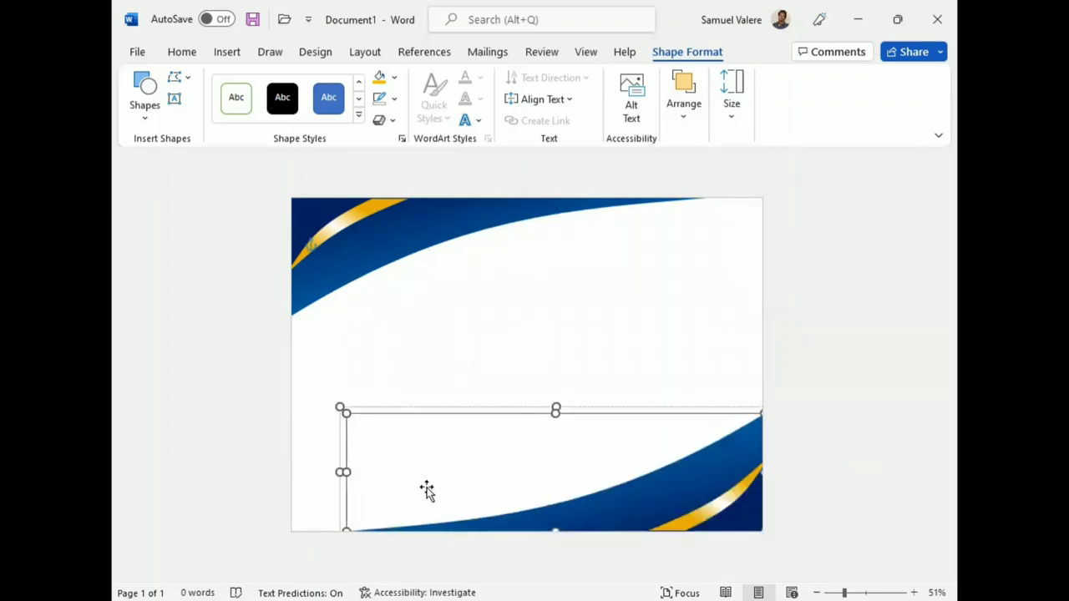
right_click(408, 526)
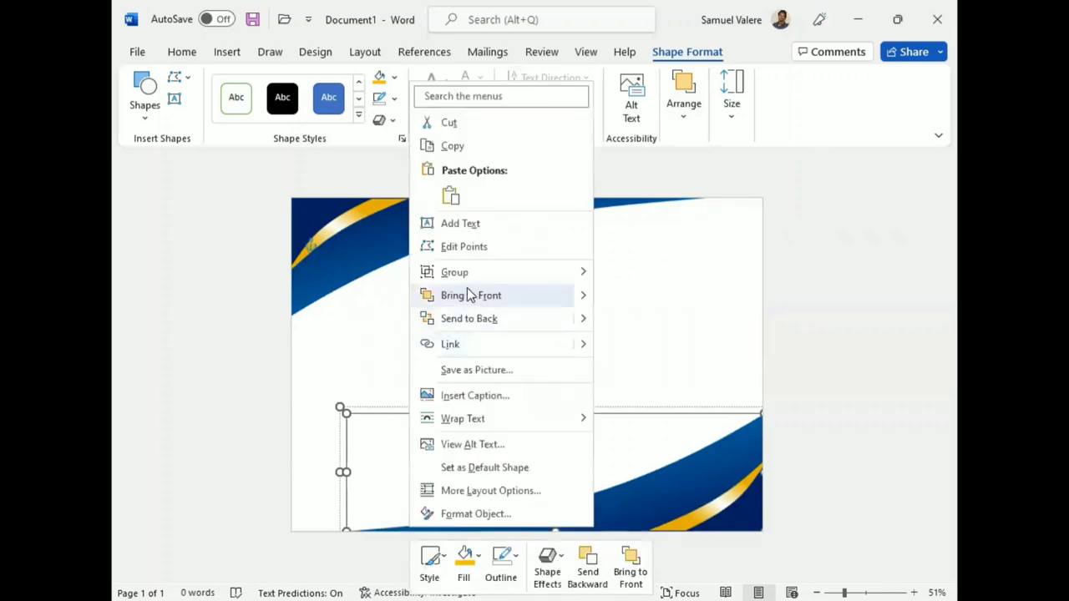
left_click(464, 248)
left_click_drag(348, 528, 346, 520)
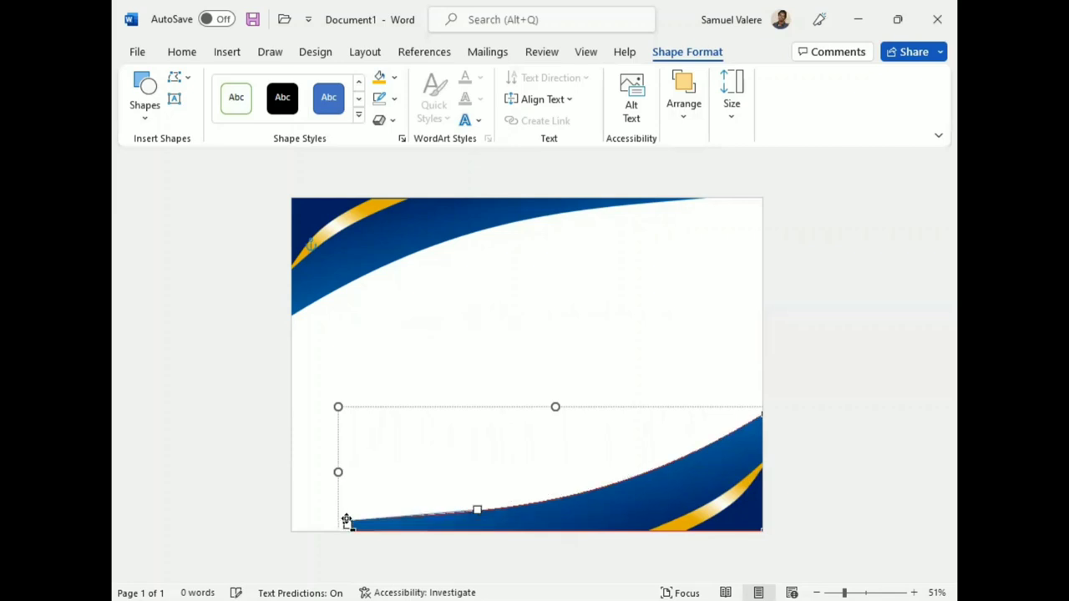
left_click(382, 493)
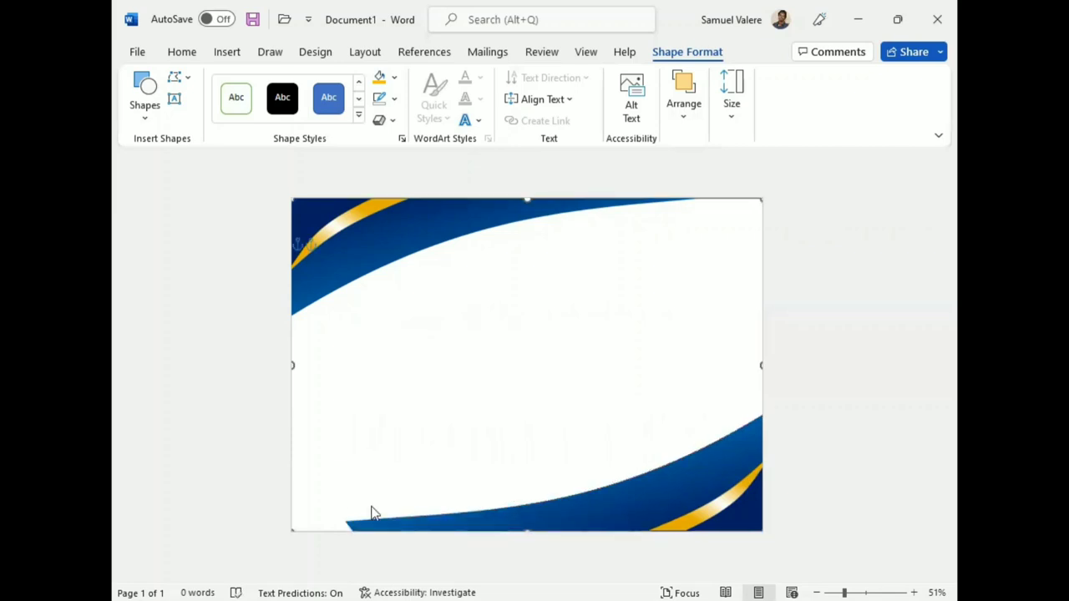
Step: Adjust the bottom wave's bottom-left point again and stretch the wave to the page's left edge
right_click(370, 511)
mouse_move(414, 295)
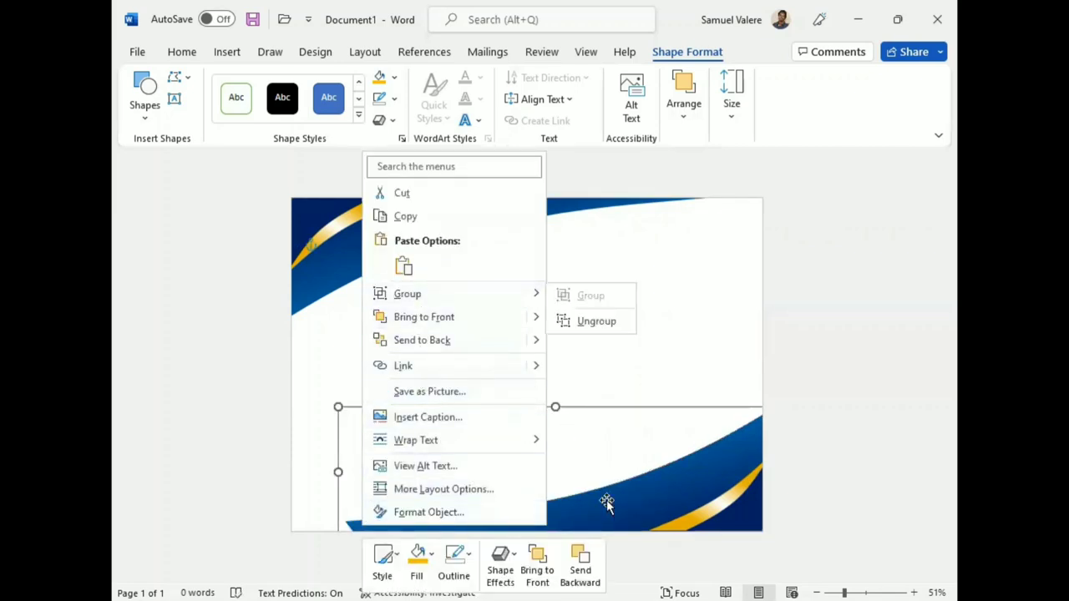
left_click(408, 522)
right_click(409, 520)
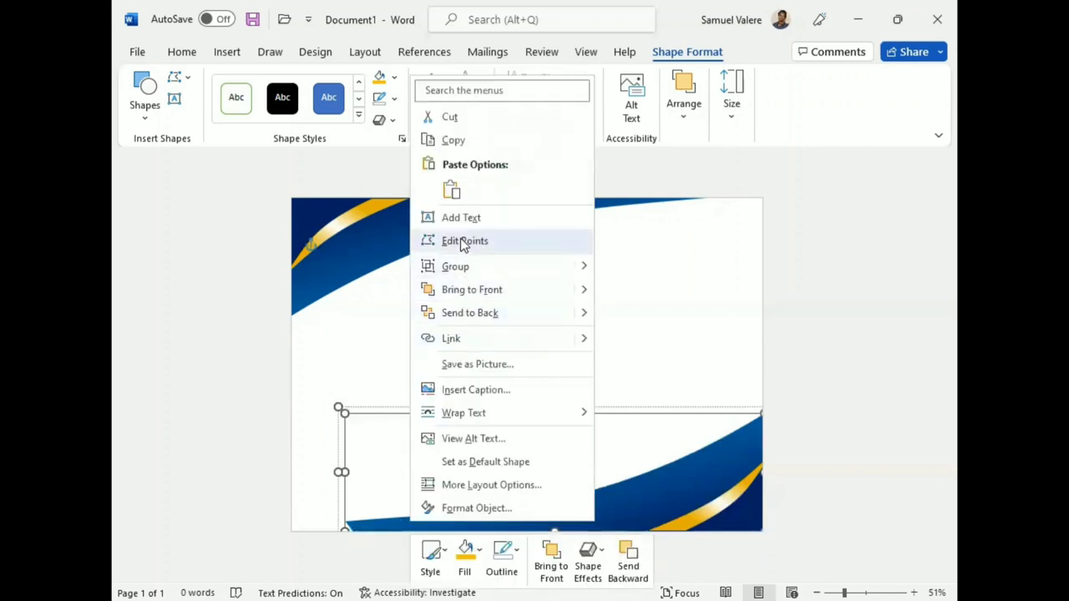
left_click(458, 241)
left_click(350, 529)
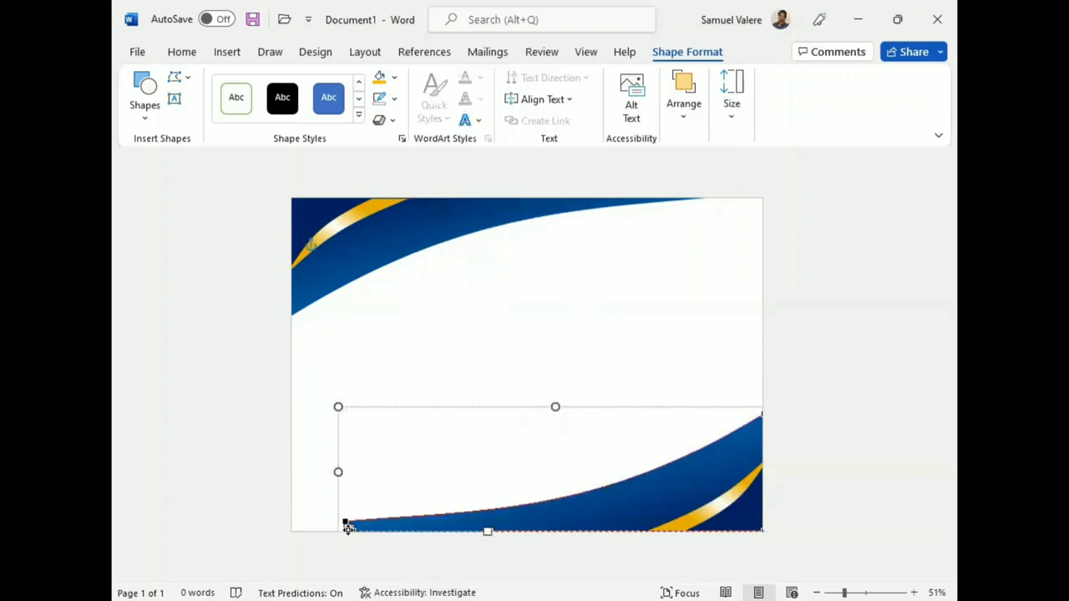
left_click(346, 527)
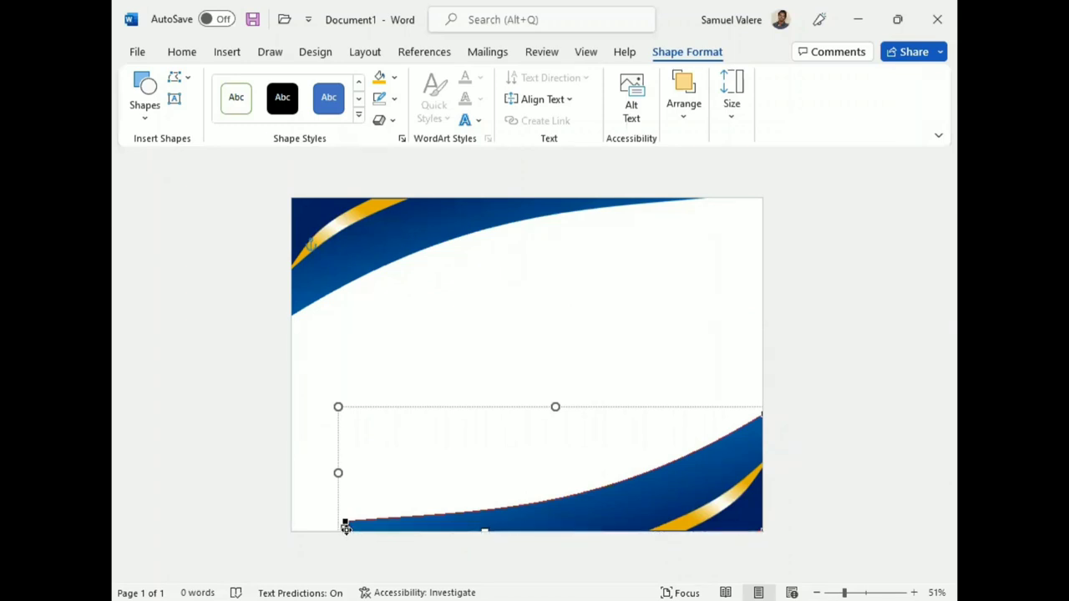
left_click(375, 489)
left_click_drag(361, 519, 367, 525)
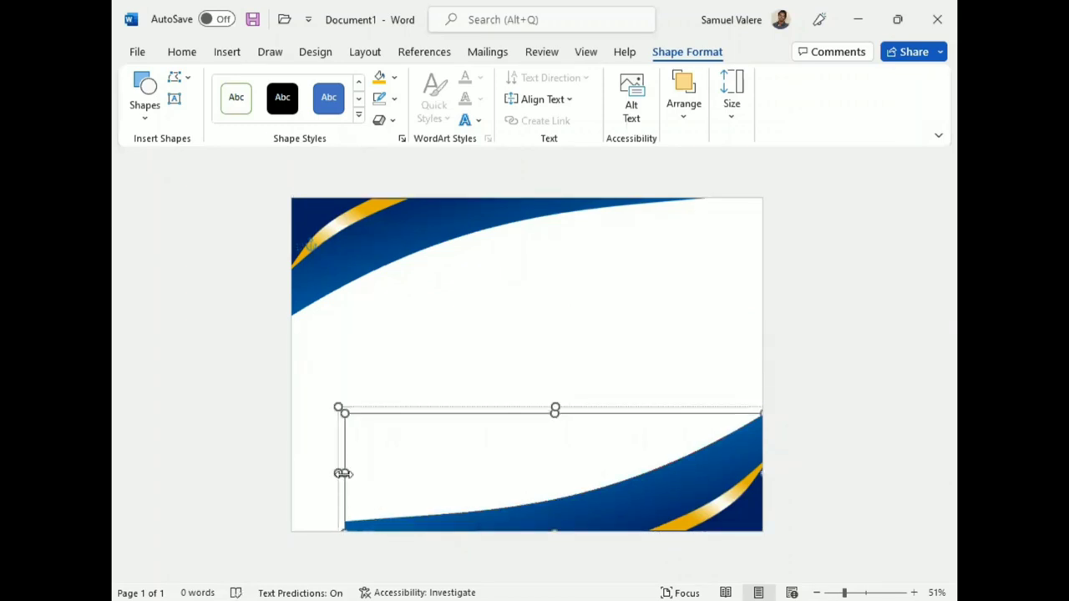
left_click_drag(341, 474, 289, 474)
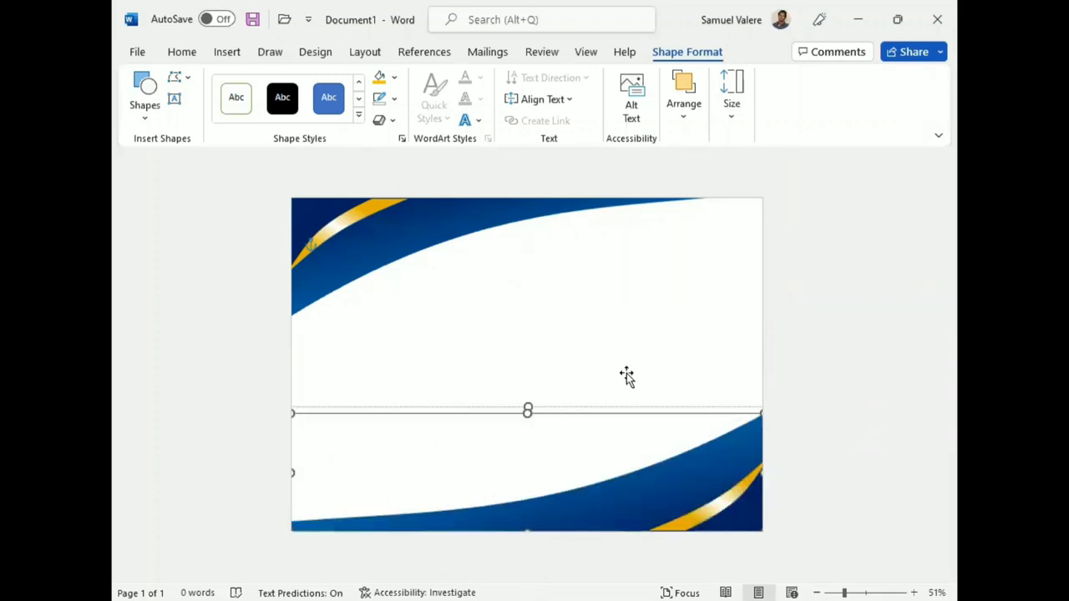
Step: Fit the small gold swoosh flush into the page's bottom-right corner
left_click(647, 359)
left_click(700, 511)
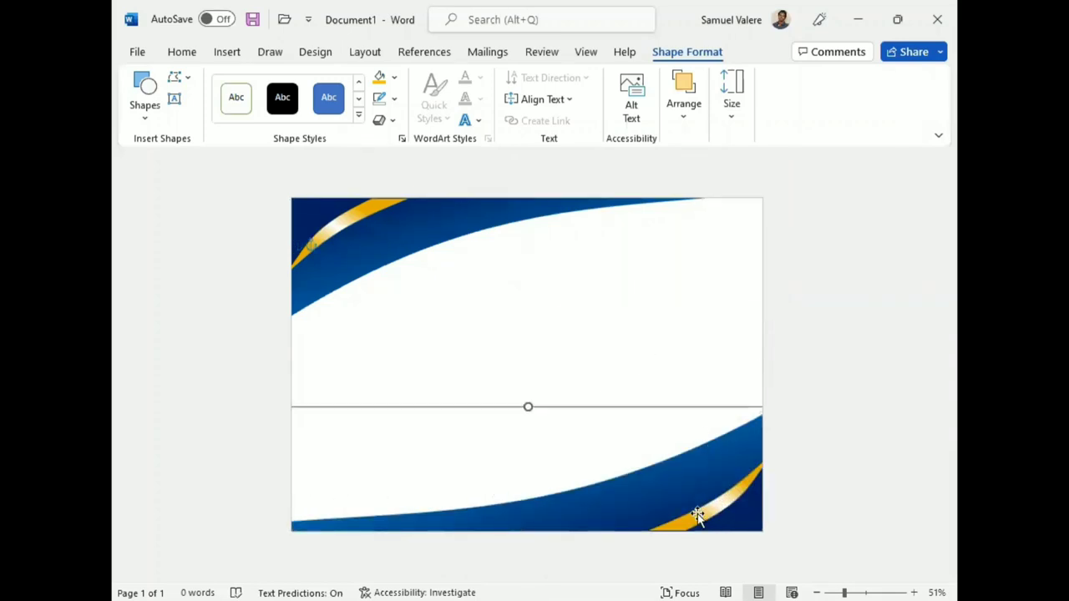
left_click(794, 501)
left_click(756, 511)
left_click(756, 511)
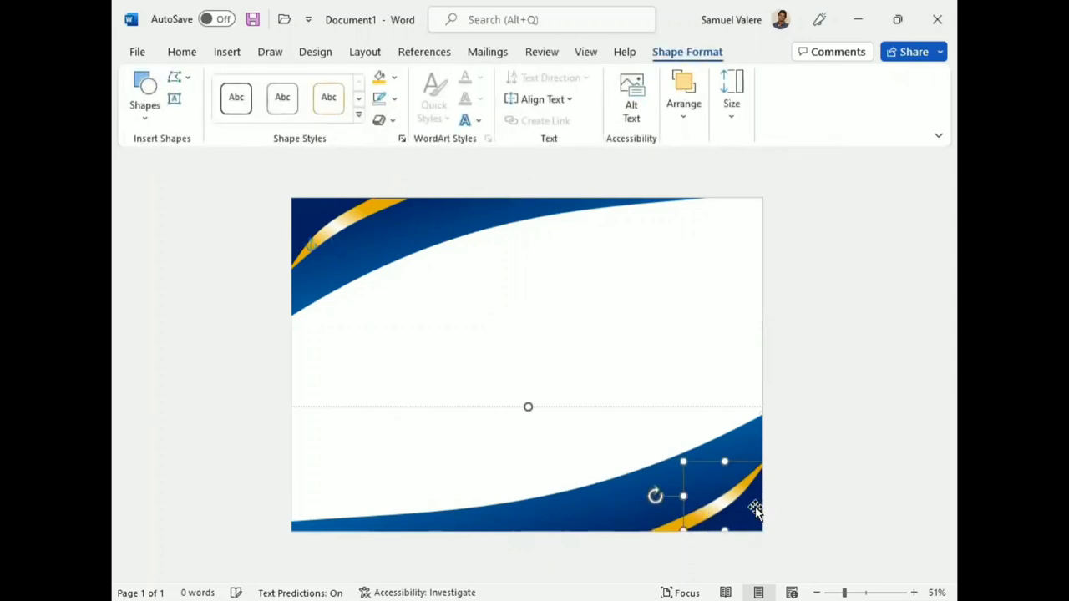
left_click_drag(723, 521, 722, 529)
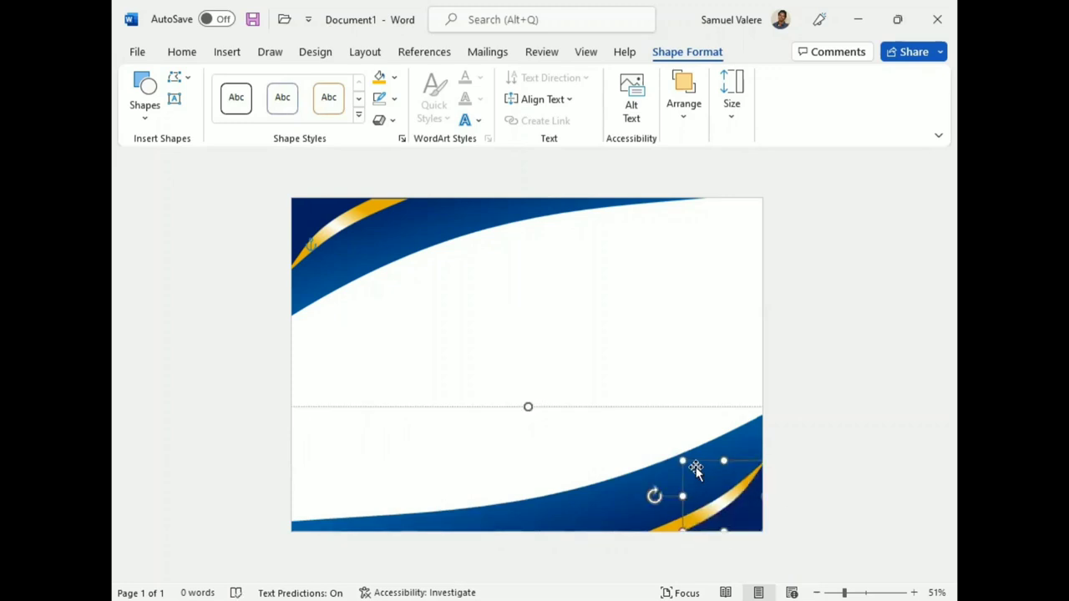
left_click(577, 344)
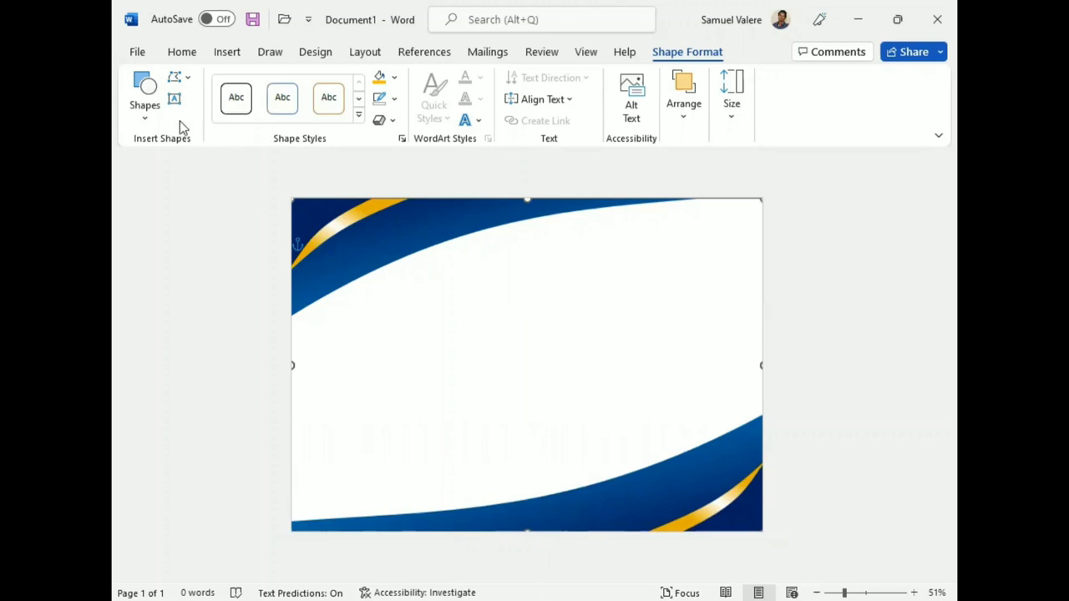
Step: Draw a blue right triangle at the lower-left, snapped to the page's left edge
left_click(145, 99)
left_click(137, 158)
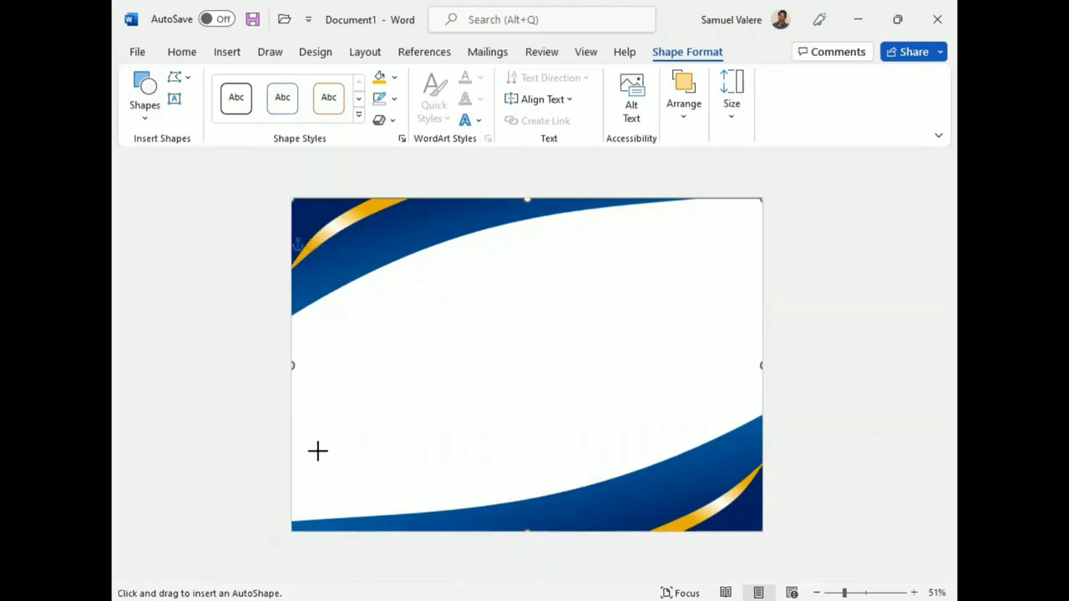
left_click_drag(301, 461, 440, 506)
left_click_drag(324, 487, 313, 492)
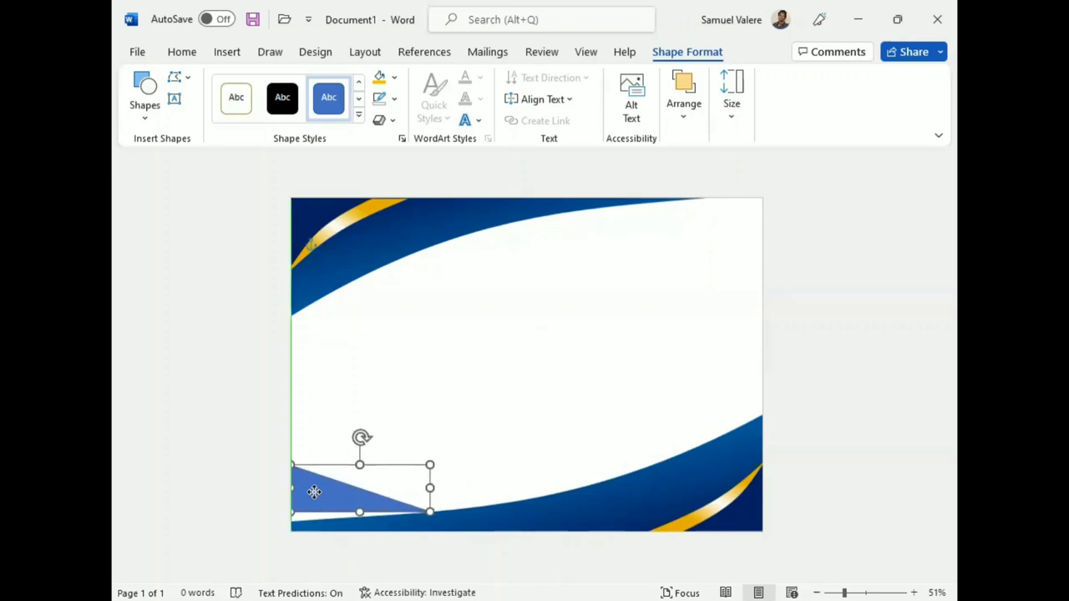
mouse_move(430, 487)
left_mouse_down()
mouse_move(448, 487)
mouse_move(420, 493)
left_mouse_up()
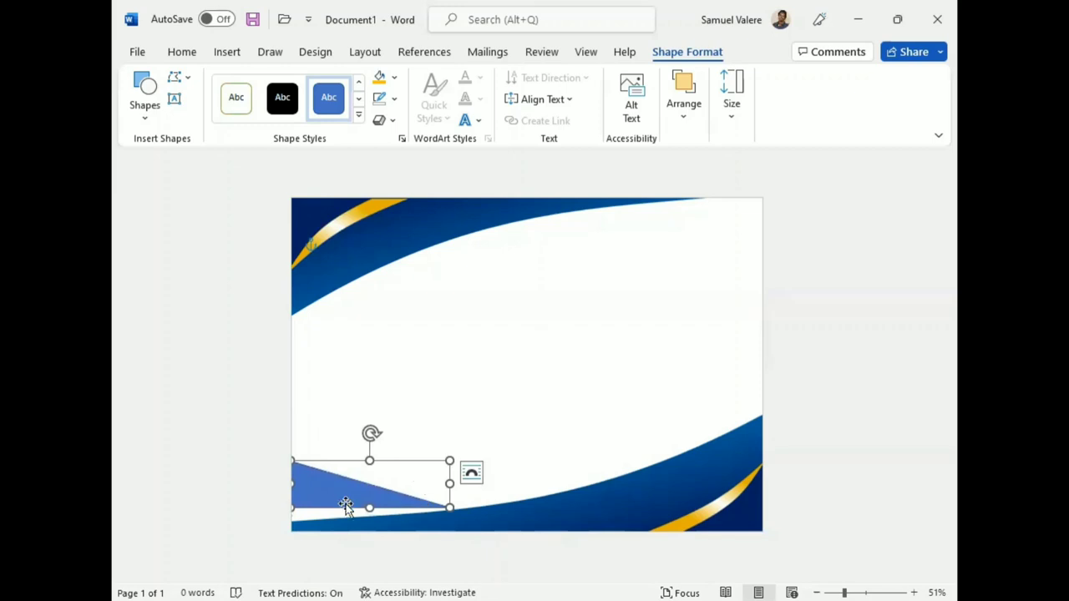
Step: Curve the triangle's top and bottom edges with Edit Points into a tapered wedge
right_click(351, 488)
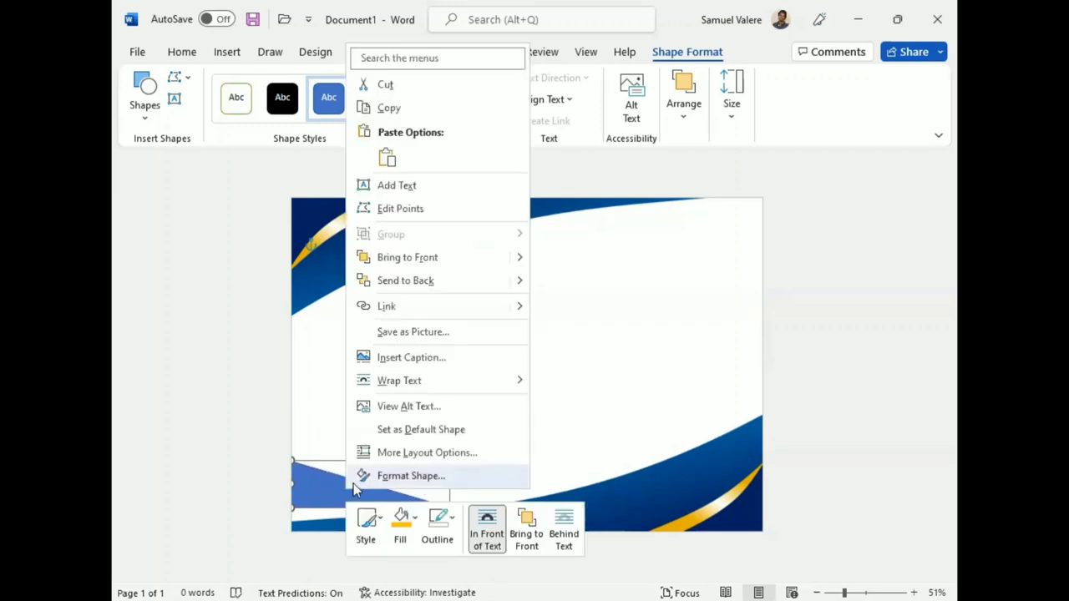
left_click(391, 209)
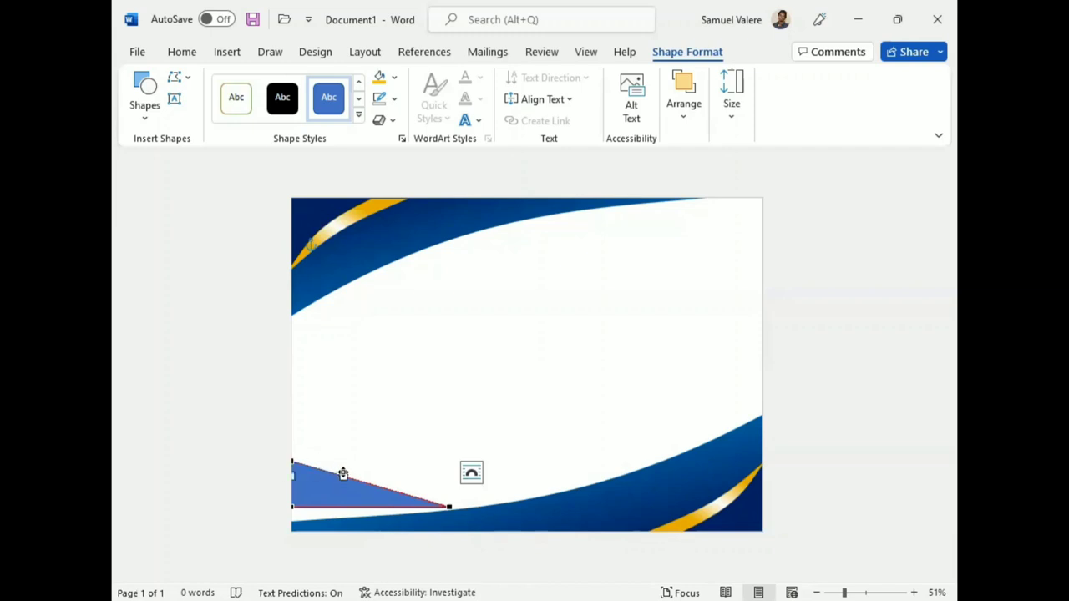
left_click_drag(343, 474, 333, 492)
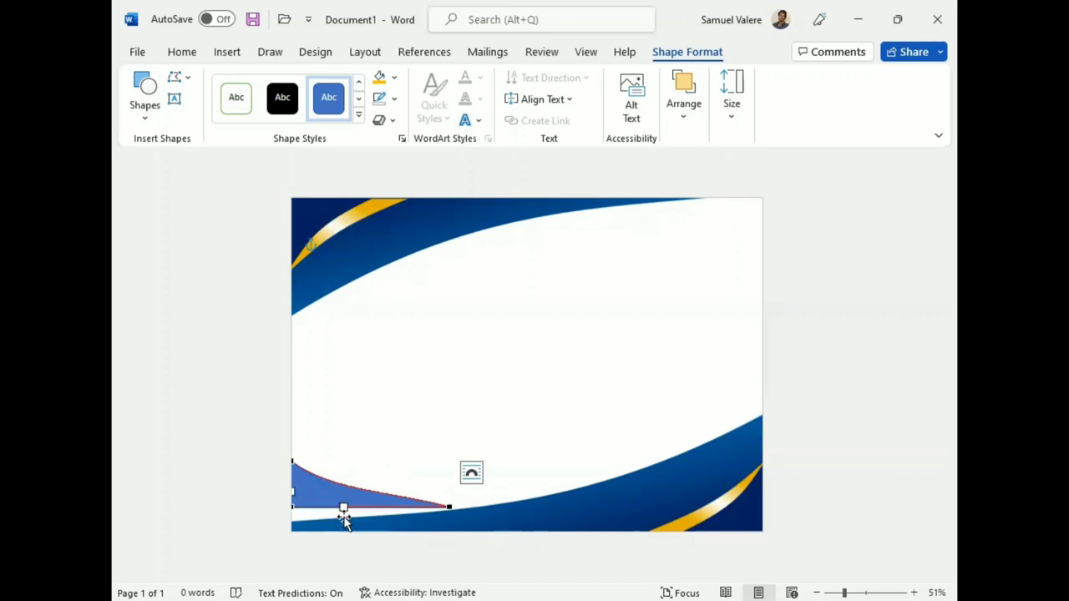
left_click_drag(344, 504, 354, 518)
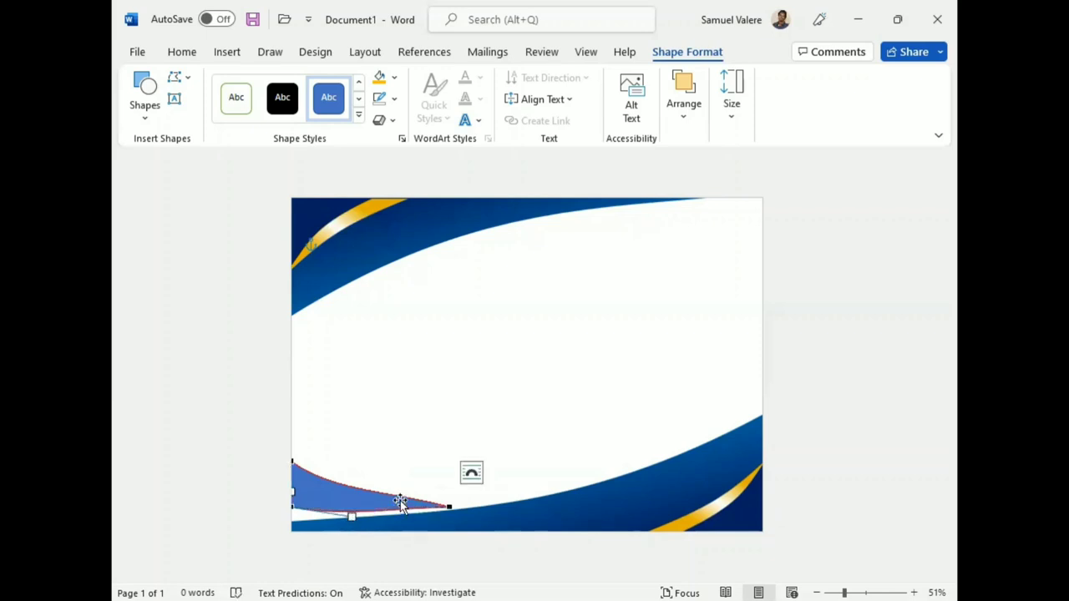
left_click(447, 508)
left_click_drag(395, 492, 392, 500)
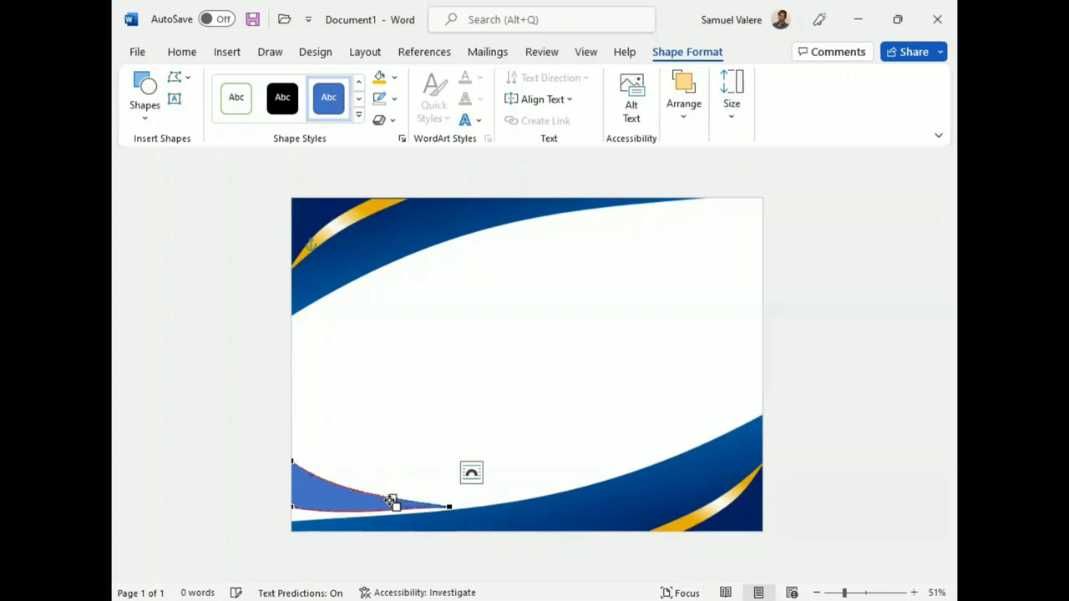
left_click(291, 460)
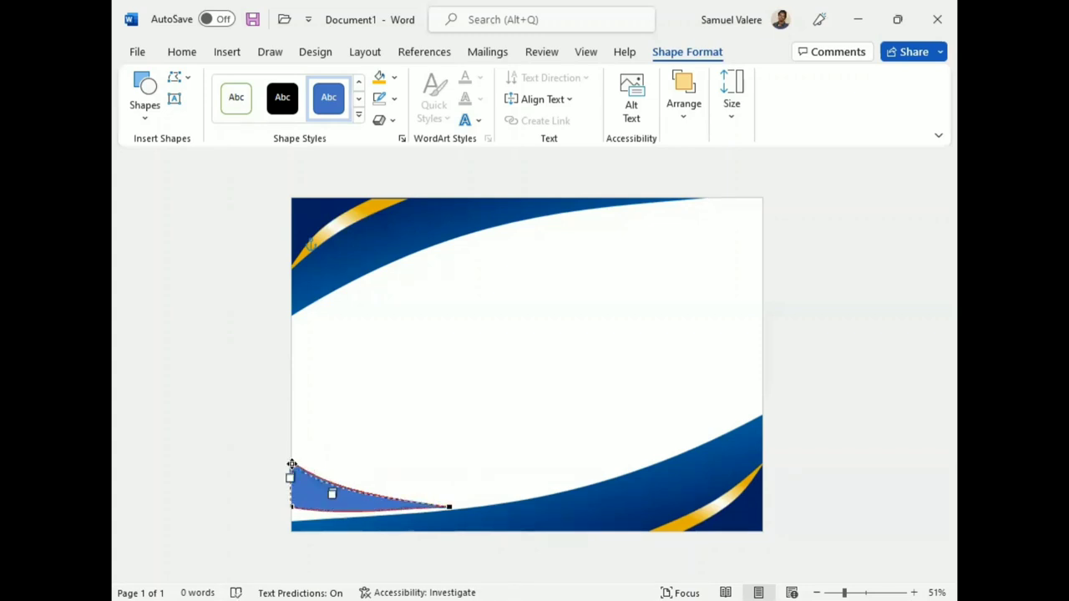
left_click_drag(292, 464, 291, 463)
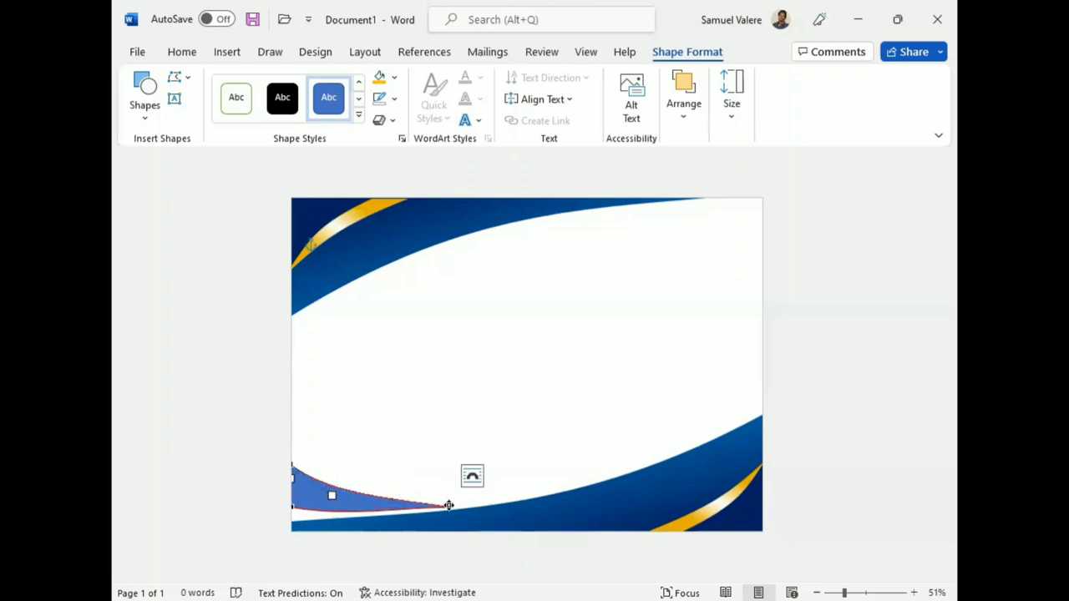
left_click_drag(448, 505, 450, 501)
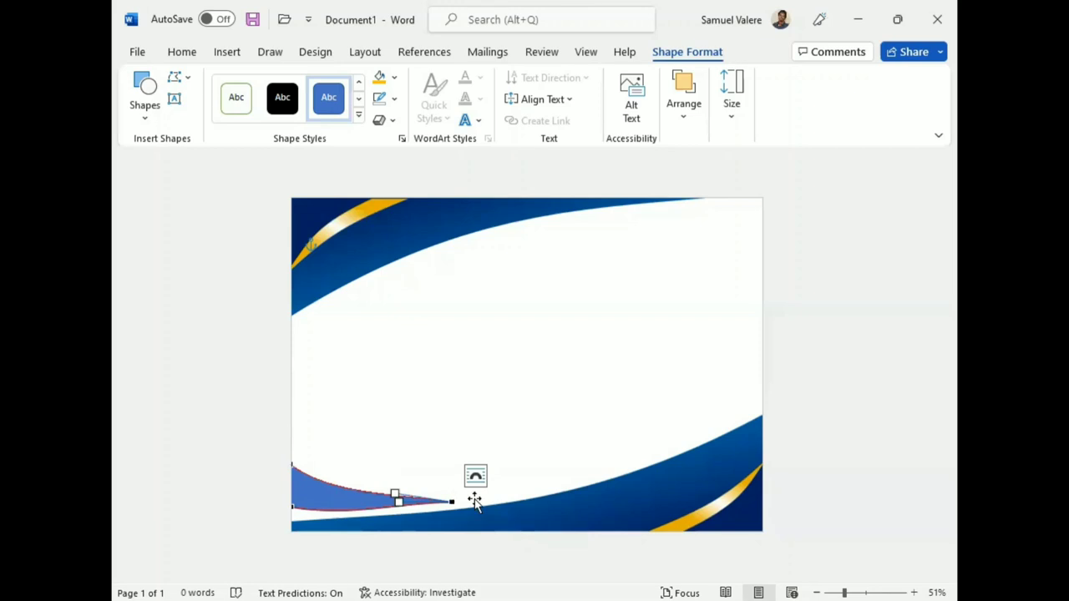
left_click_drag(398, 494, 410, 504)
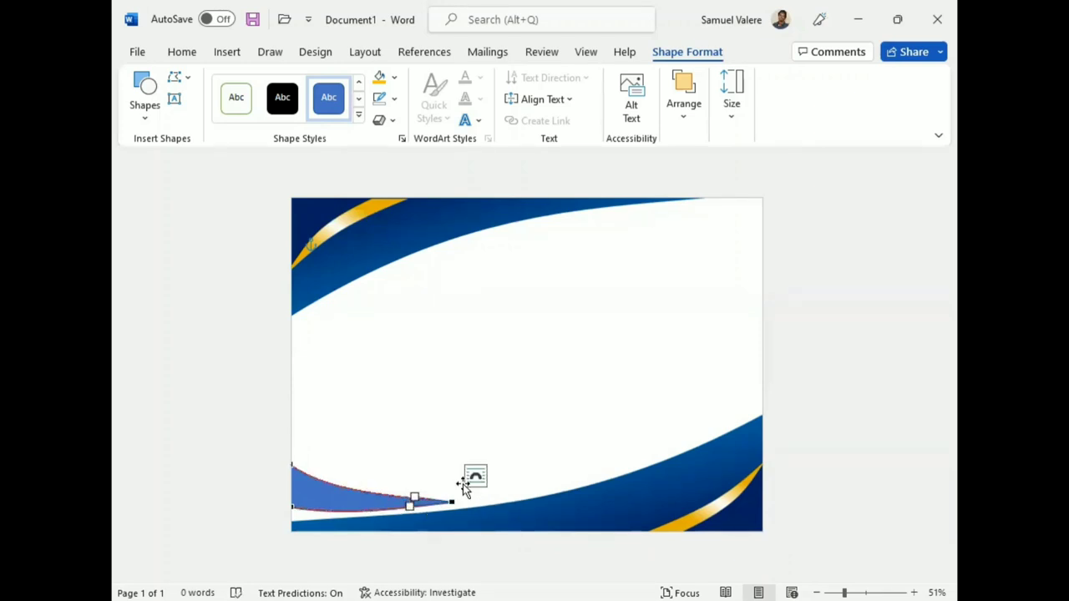
left_click(504, 425)
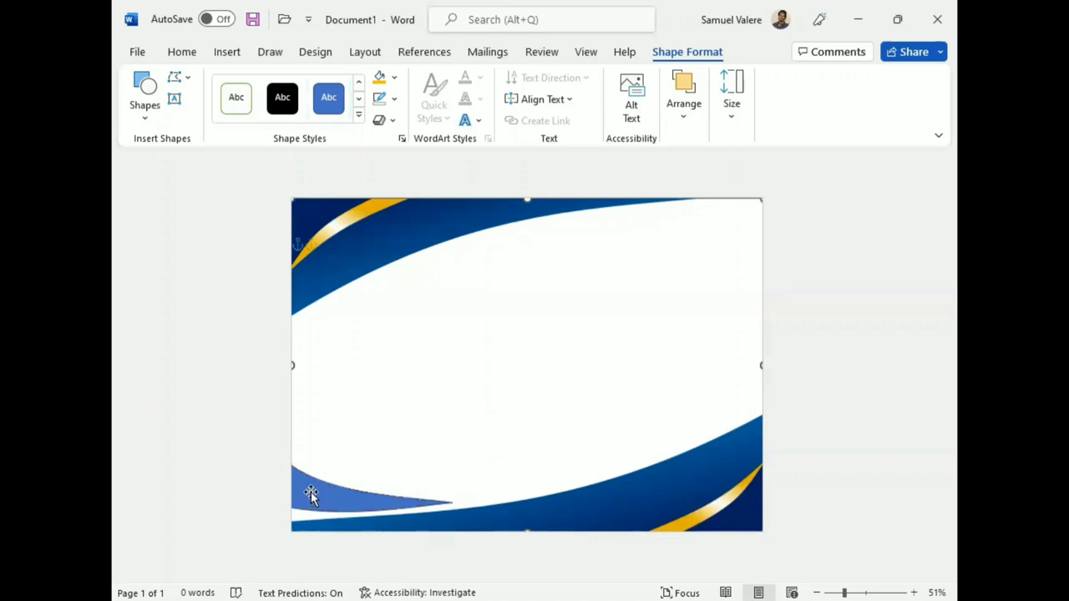
Step: Fill the small bottom-left wedge Turquoise with No Outline
left_click(310, 494)
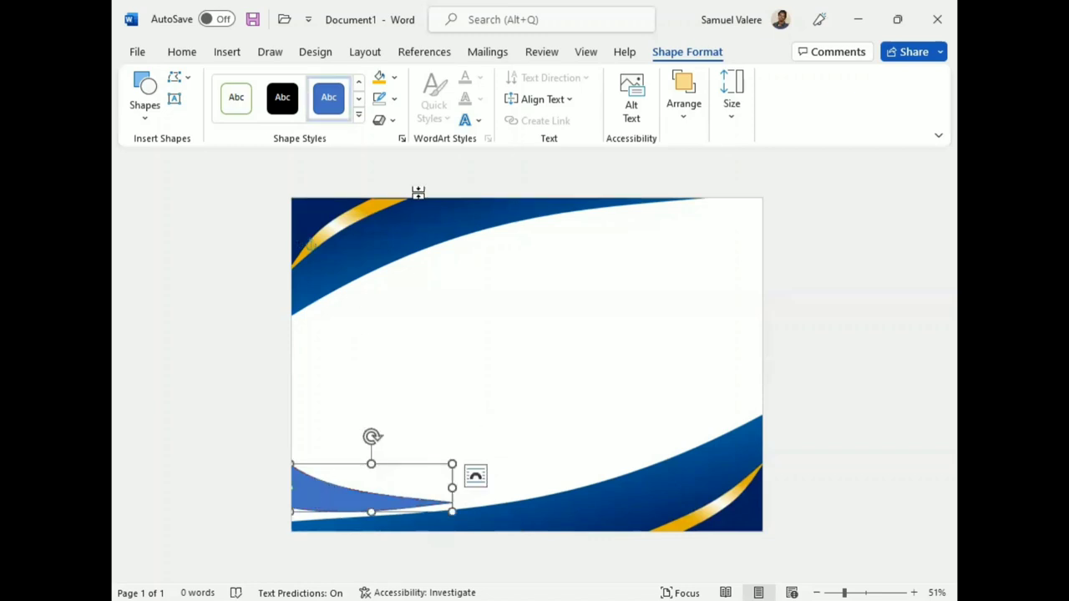
left_click(394, 77)
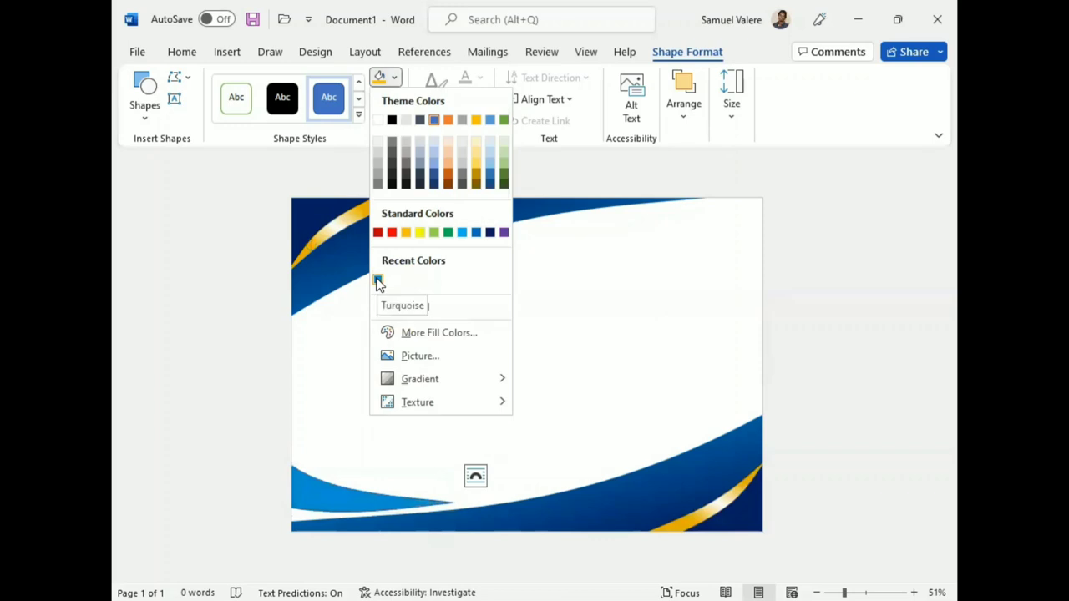
left_click(377, 281)
left_click(386, 99)
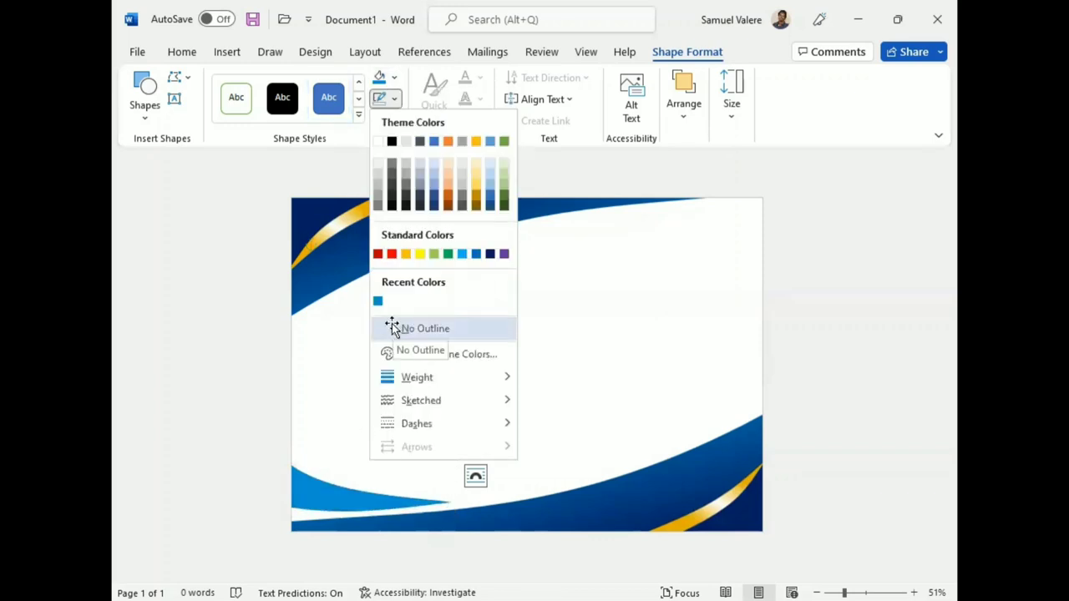
left_click(393, 327)
Step: Give the large bottom swoosh a Linear Right blue gradient, moving the dark blue stop to 29%
left_click(480, 526)
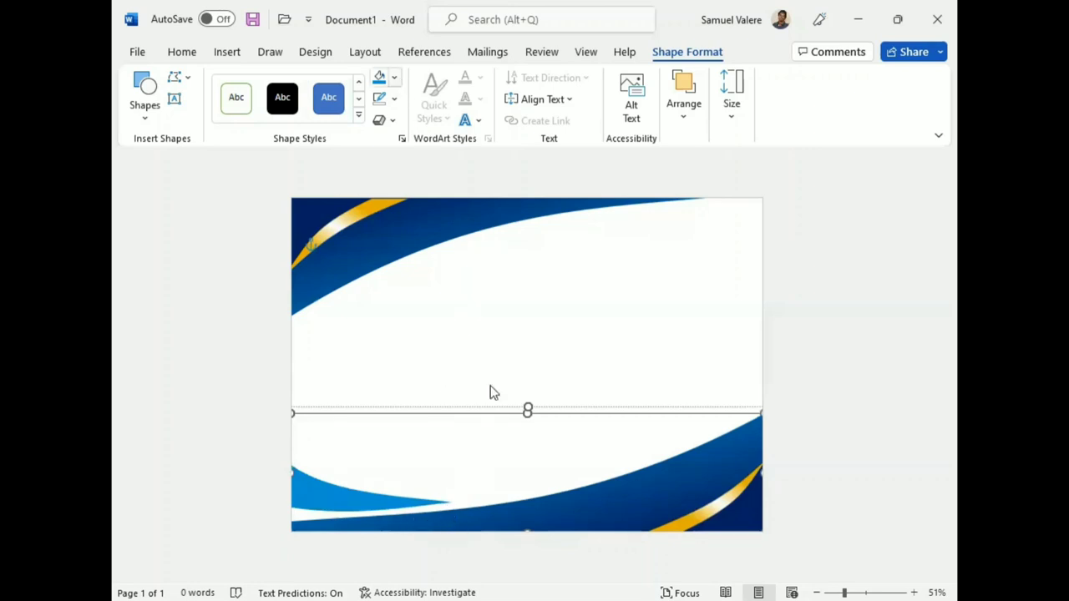
left_click(394, 77)
mouse_move(419, 379)
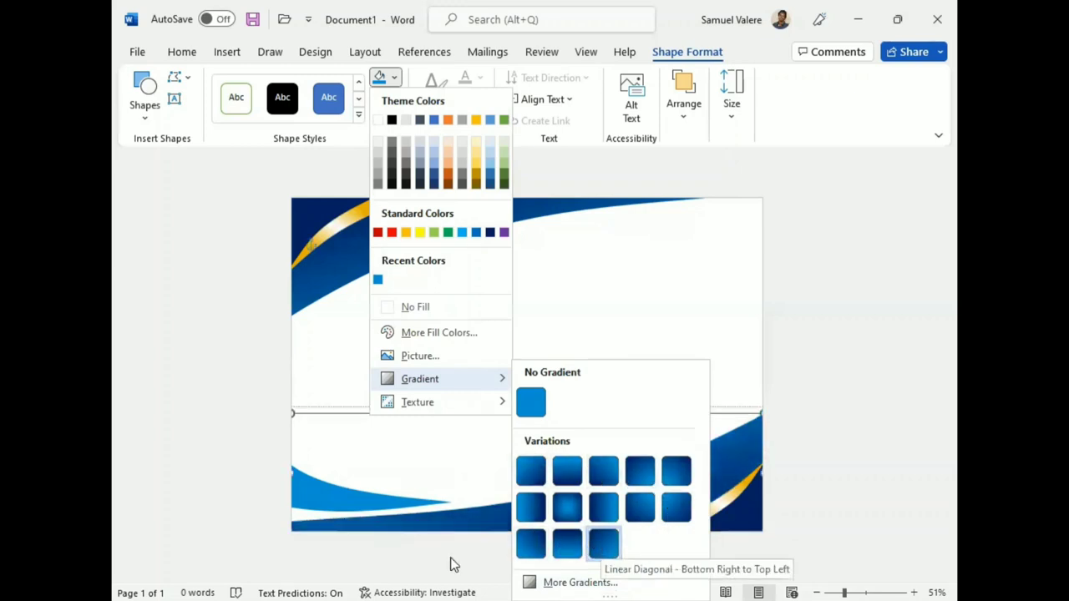
left_click(581, 582)
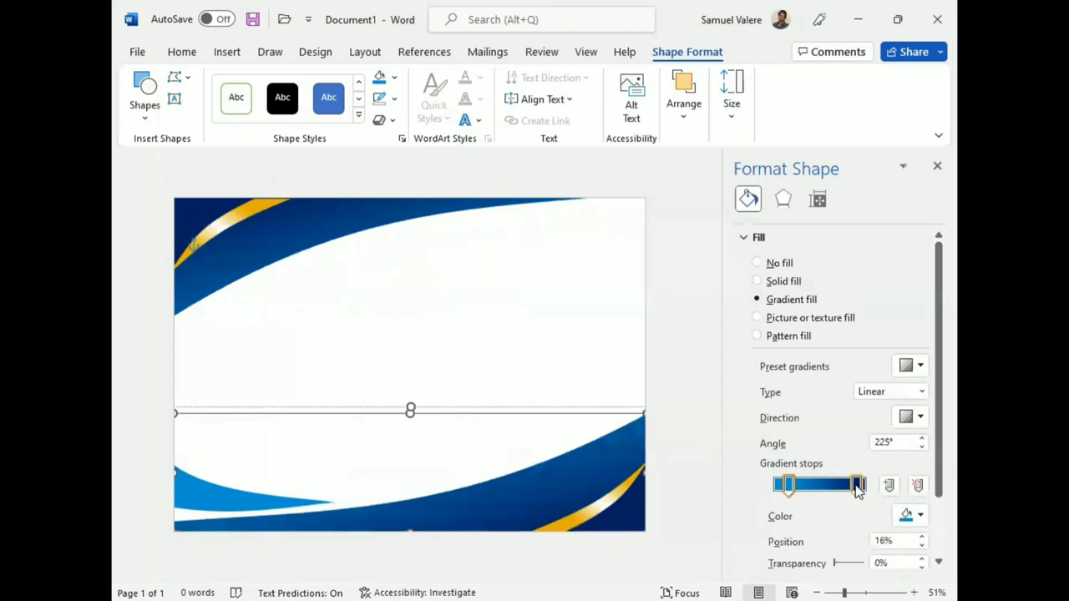
mouse_move(852, 484)
left_mouse_down()
mouse_move(772, 486)
mouse_move(864, 485)
left_mouse_up()
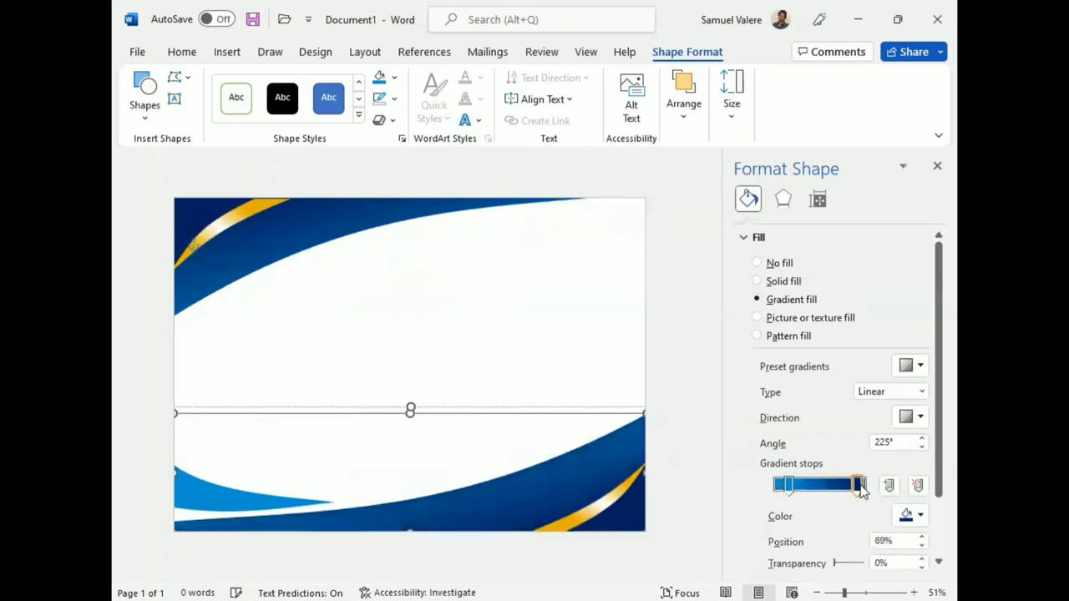
left_click(920, 417)
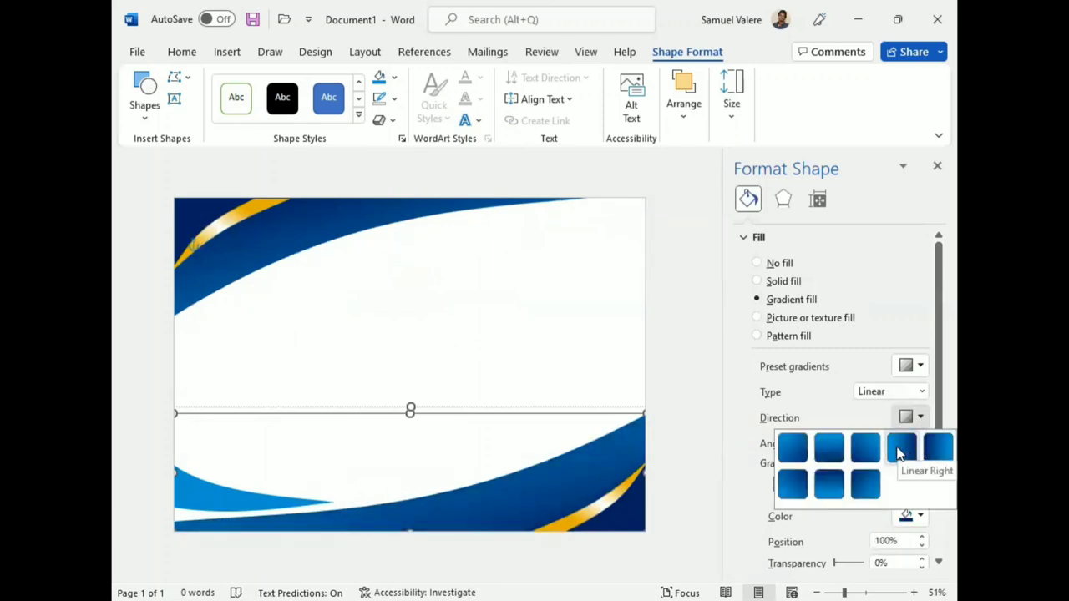
left_click(890, 446)
left_click_drag(788, 484, 874, 491)
left_click(791, 486)
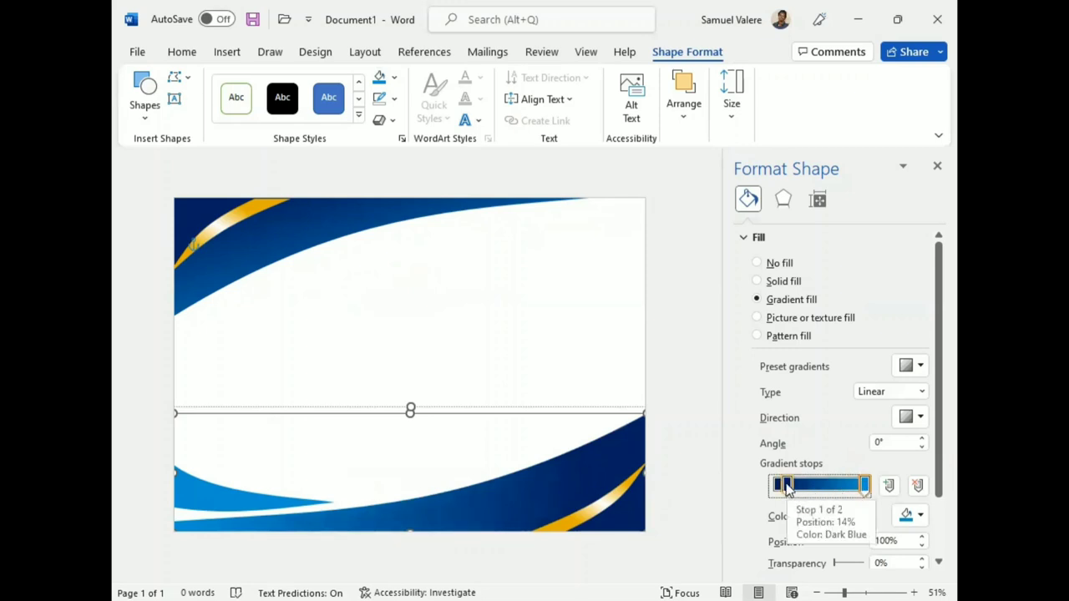
left_click_drag(787, 489, 797, 491)
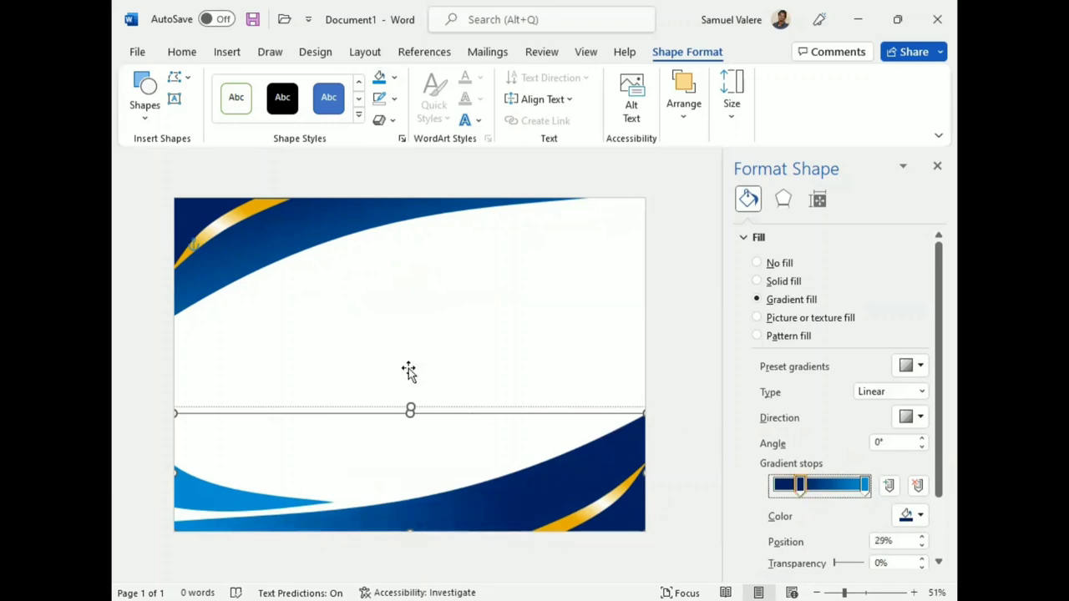
left_click(187, 501)
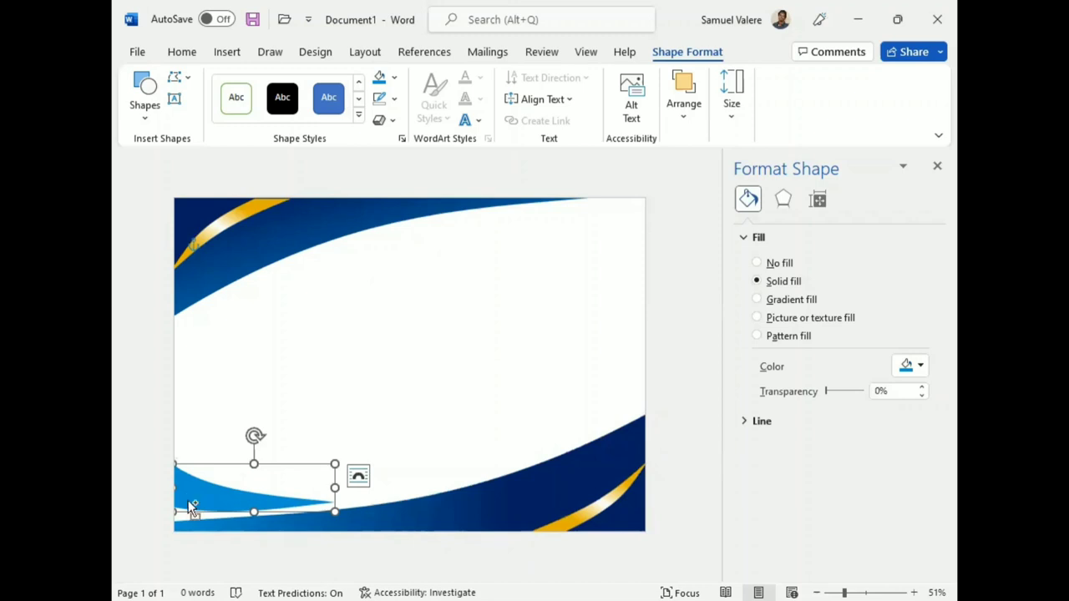
Step: Duplicate the wedge, then rotate it to follow the top swoosh in the top-right corner
left_click_drag(189, 500, 330, 359)
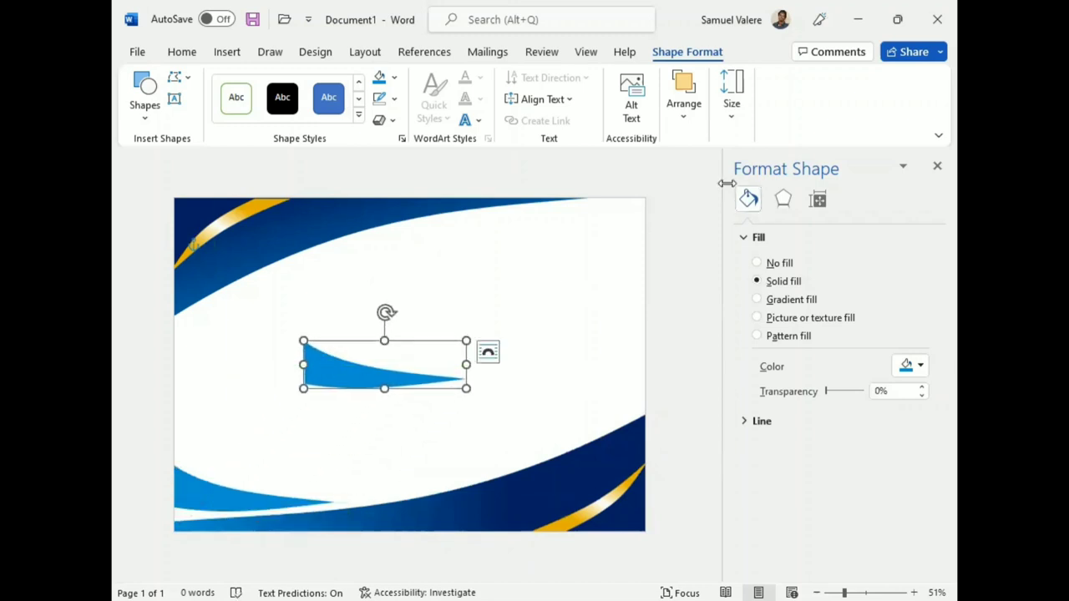
left_click(684, 107)
left_click(919, 201)
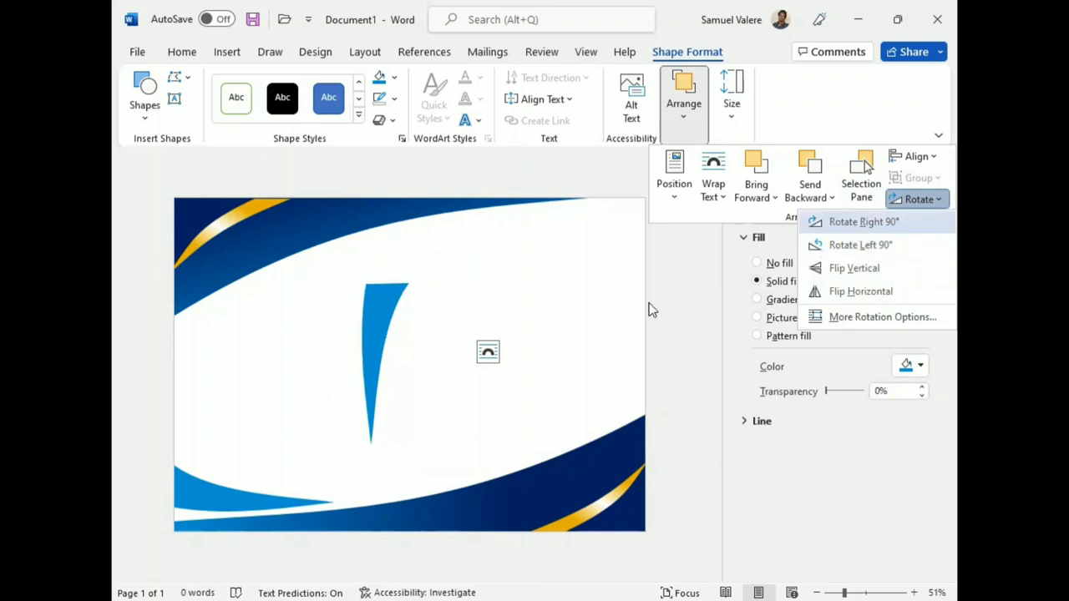
mouse_move(437, 365)
left_mouse_down()
mouse_move(382, 356)
mouse_move(393, 407)
left_mouse_up()
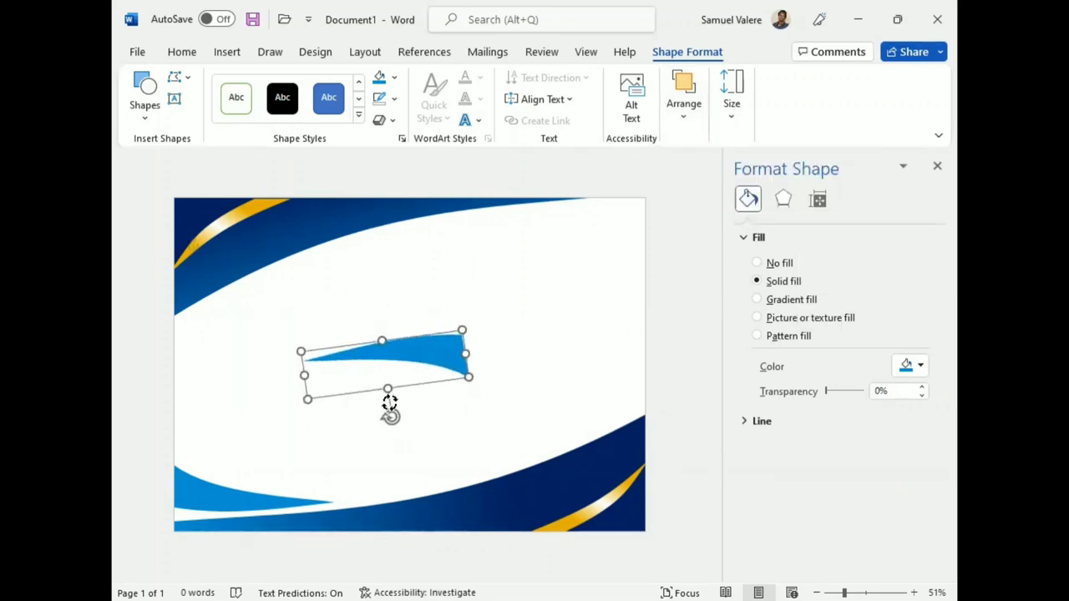
left_click_drag(431, 343, 613, 233)
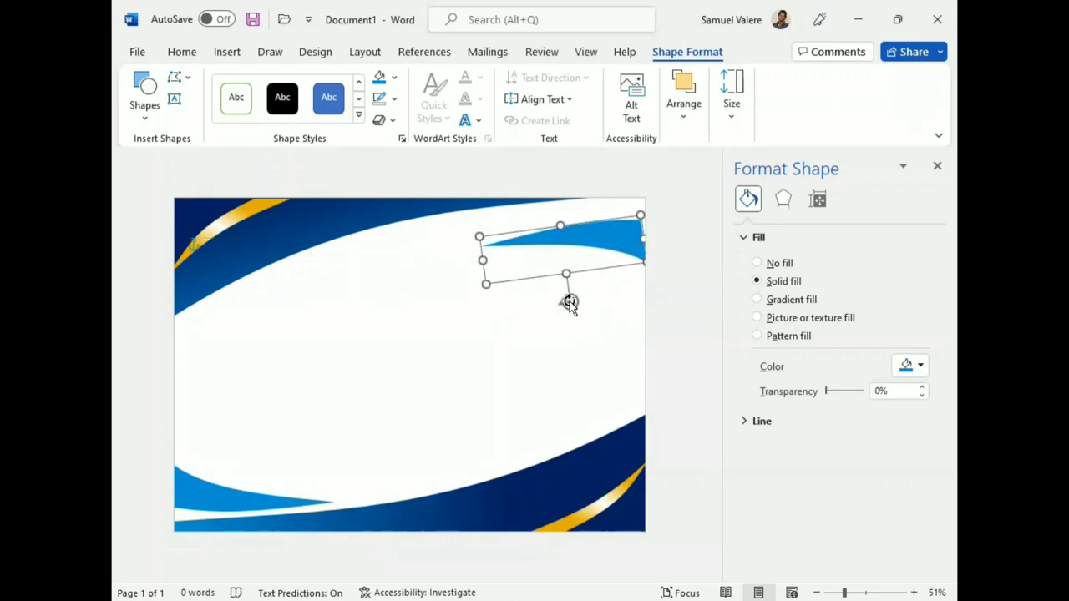
mouse_move(568, 302)
left_mouse_down()
mouse_move(564, 276)
mouse_move(565, 299)
left_mouse_up()
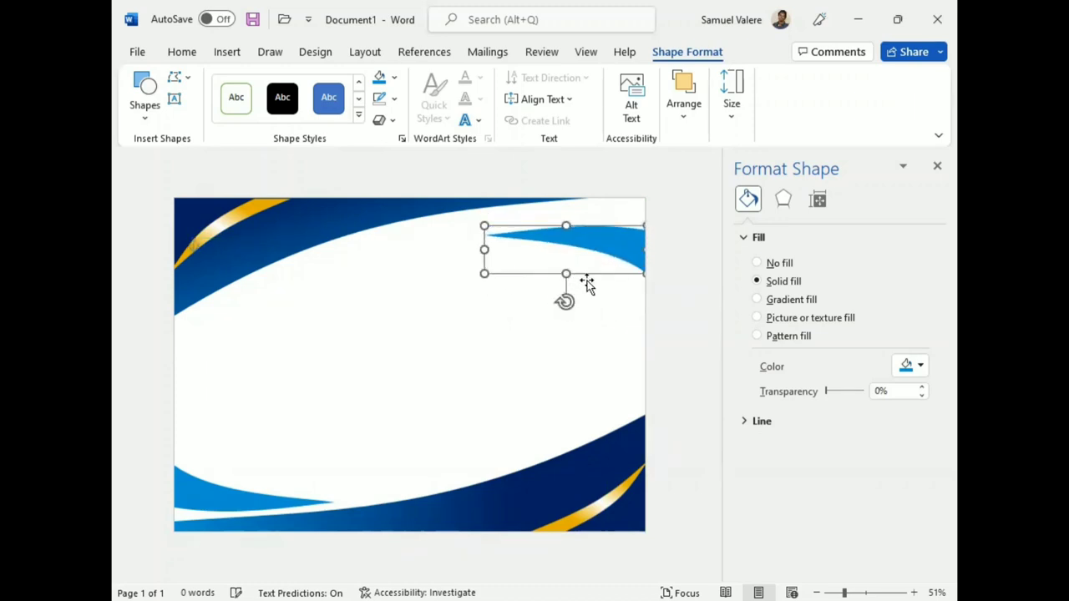
key("Up")
key("Up")
key("Up")
key("Up")
key("Up")
key("Up")
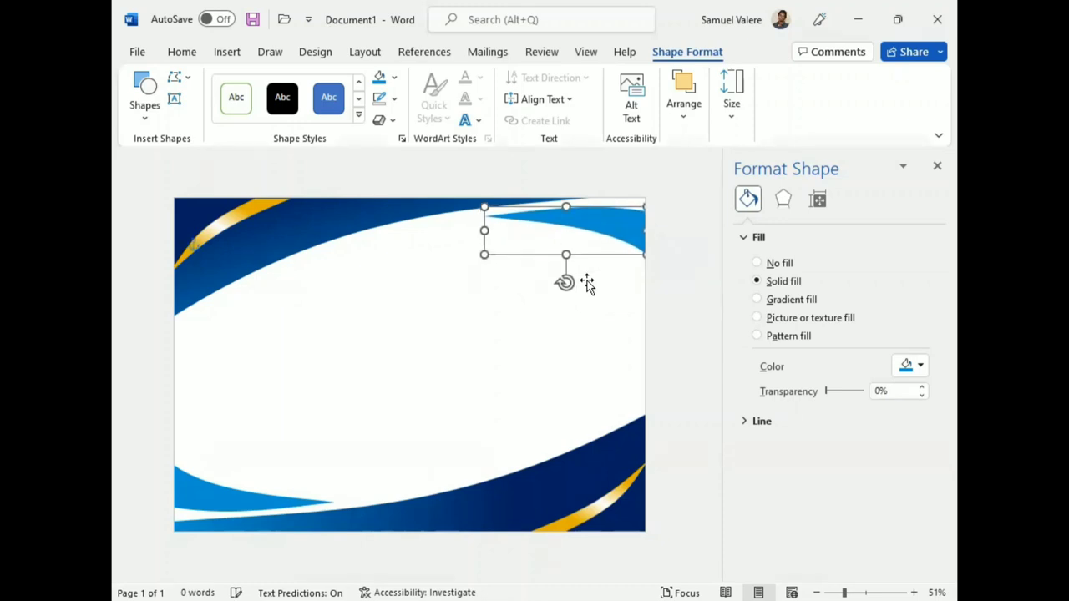
key("Up")
key("Up")
key("Up")
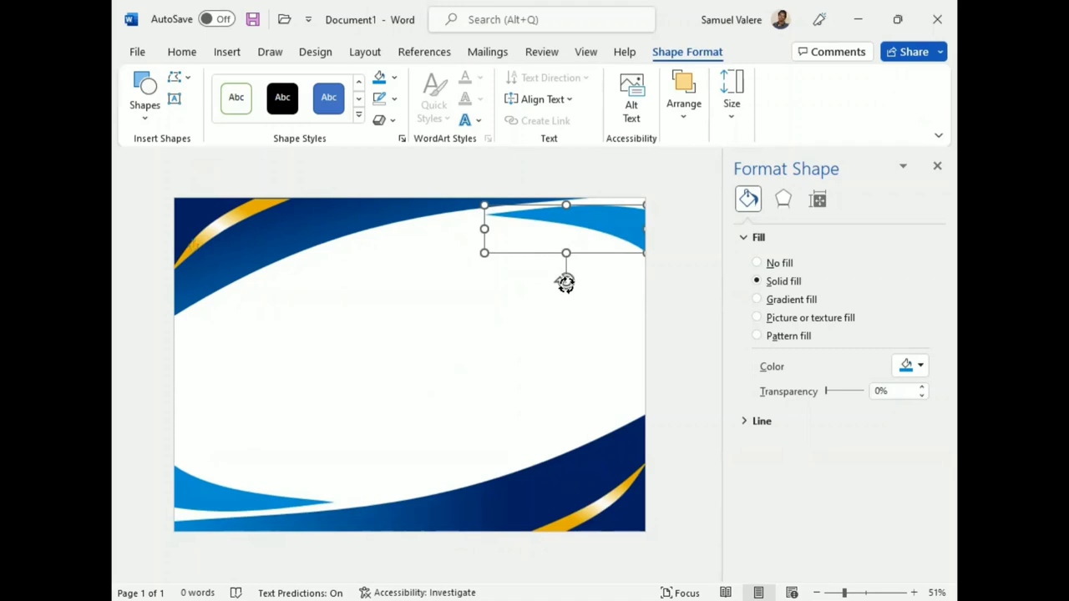
left_click_drag(565, 283, 568, 289)
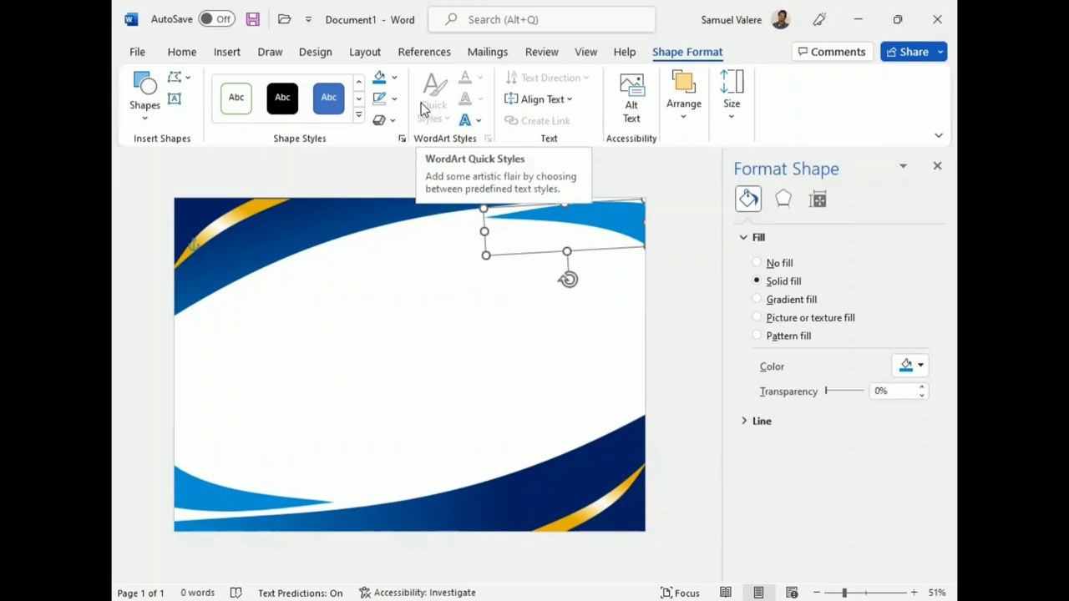
Step: Fill the top-right wedge copy with Blue
left_click(393, 77)
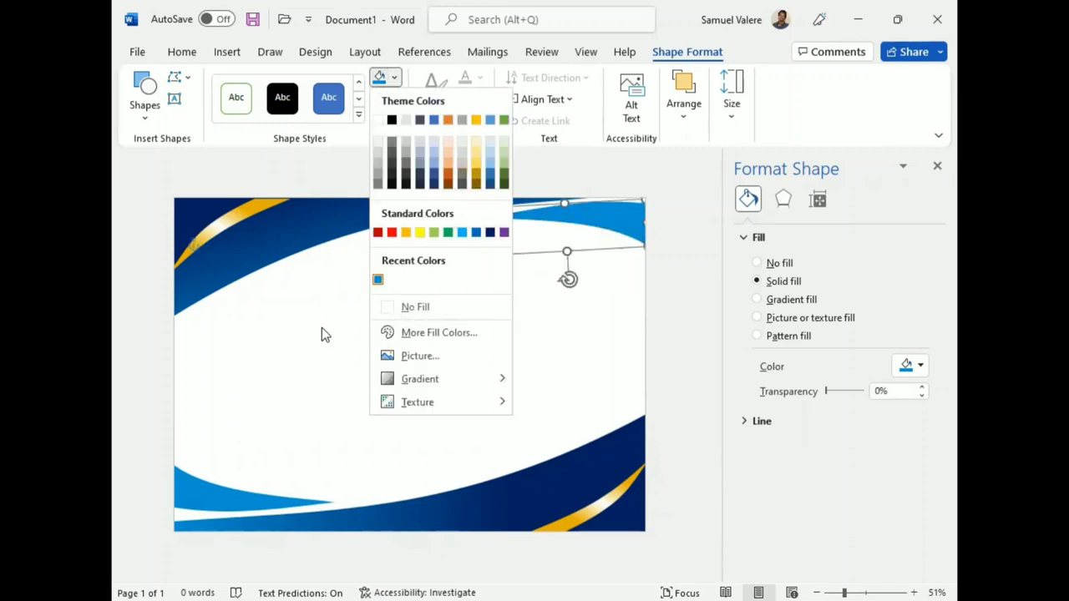
left_click(477, 233)
left_click(396, 80)
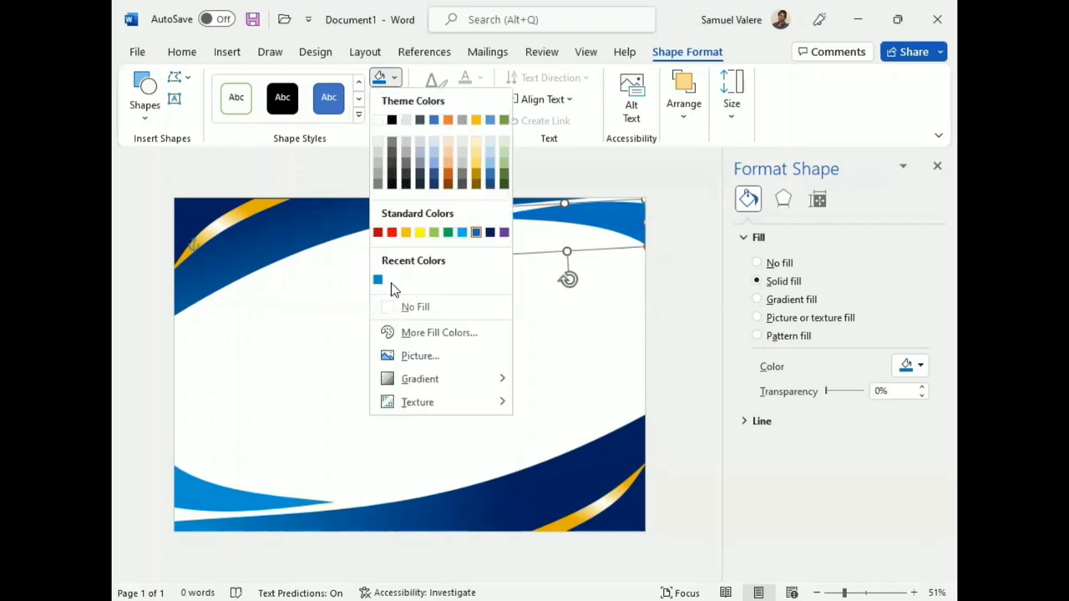
left_click(376, 282)
left_click(385, 344)
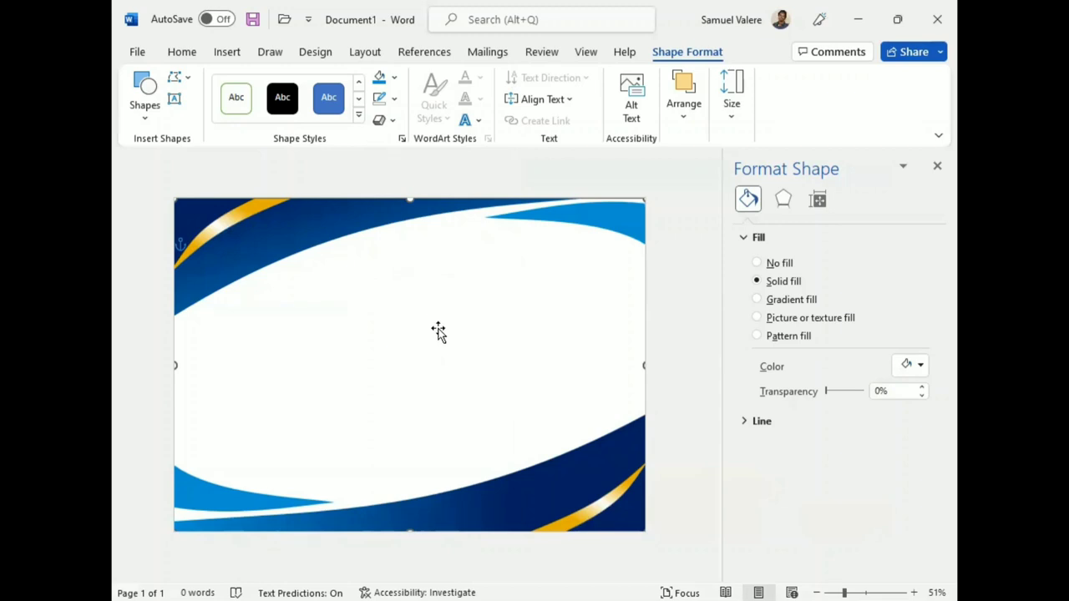
Step: Draw a rectangle and stretch its corners and edges to sit just inside the page edges
left_click(143, 103)
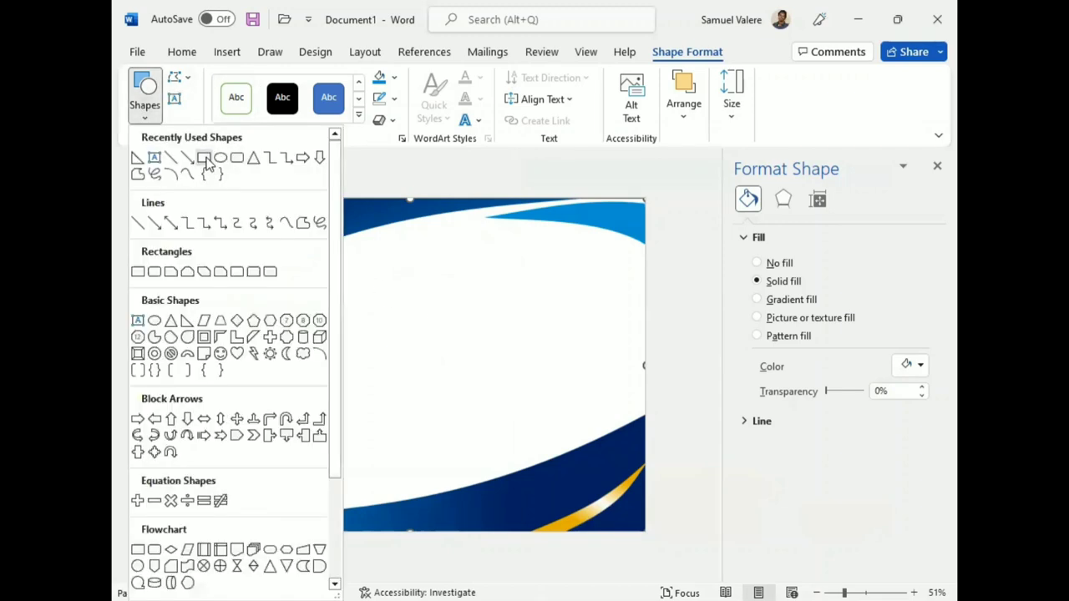
left_click(206, 158)
left_click_drag(185, 220, 631, 508)
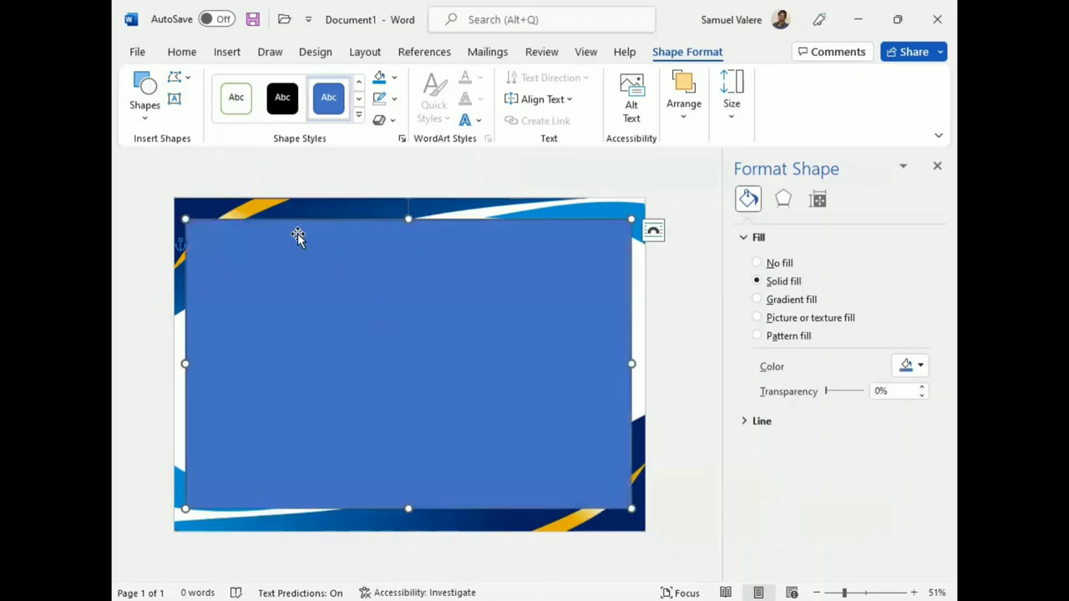
left_click_drag(187, 219, 179, 207)
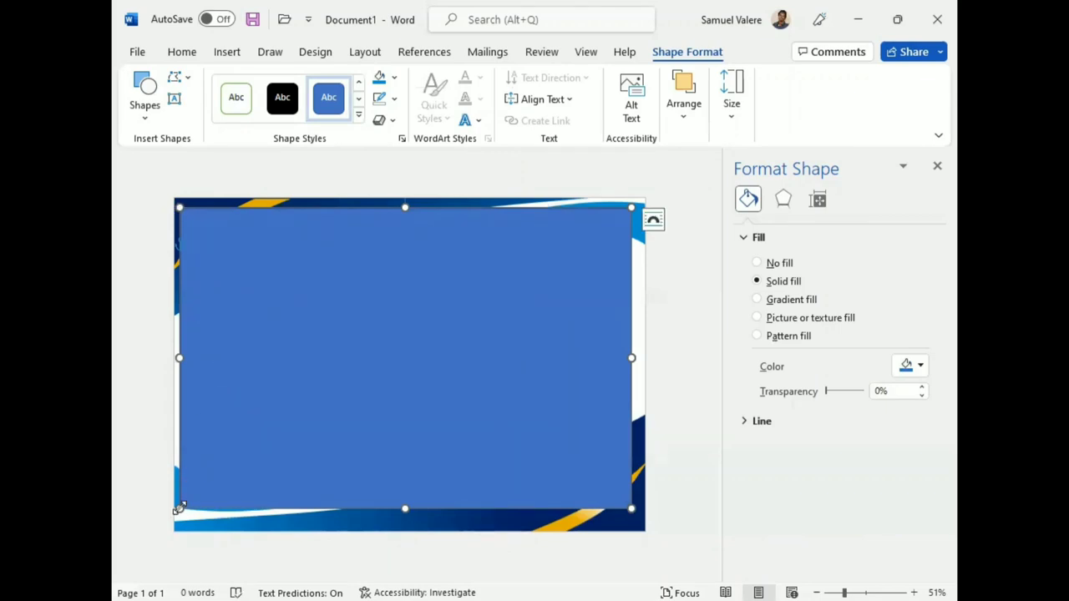
left_click_drag(178, 508, 178, 522)
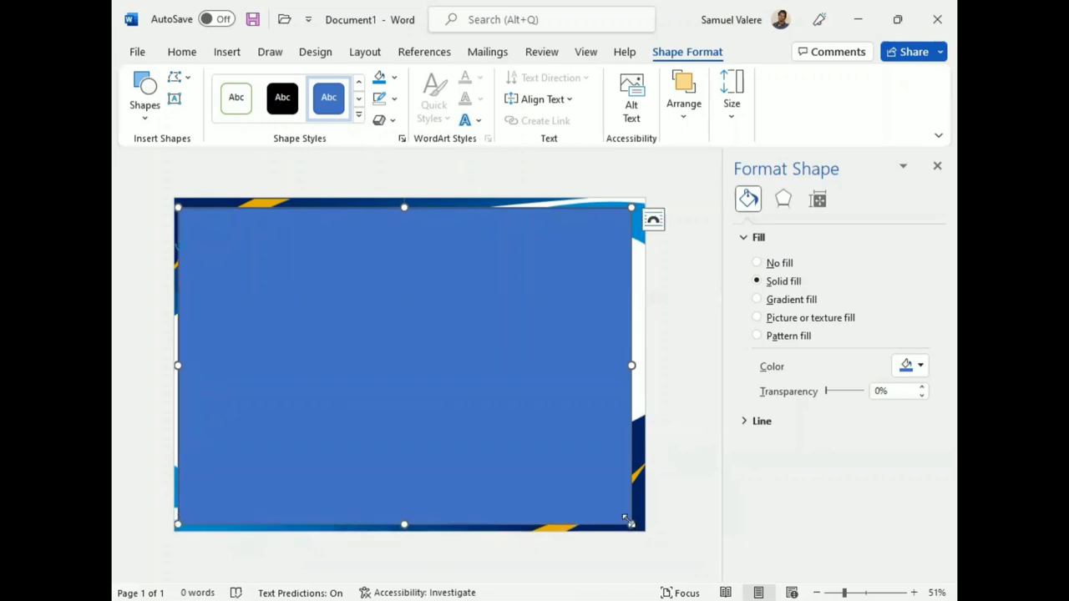
left_click_drag(632, 524, 641, 526)
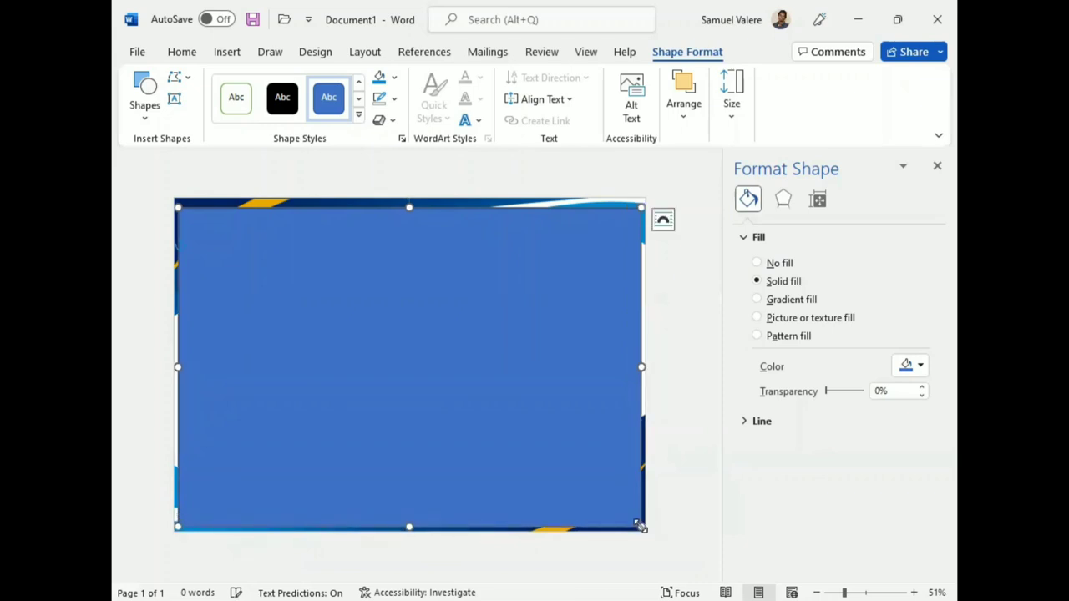
key("Up")
key("Up")
key("Up")
key("Down")
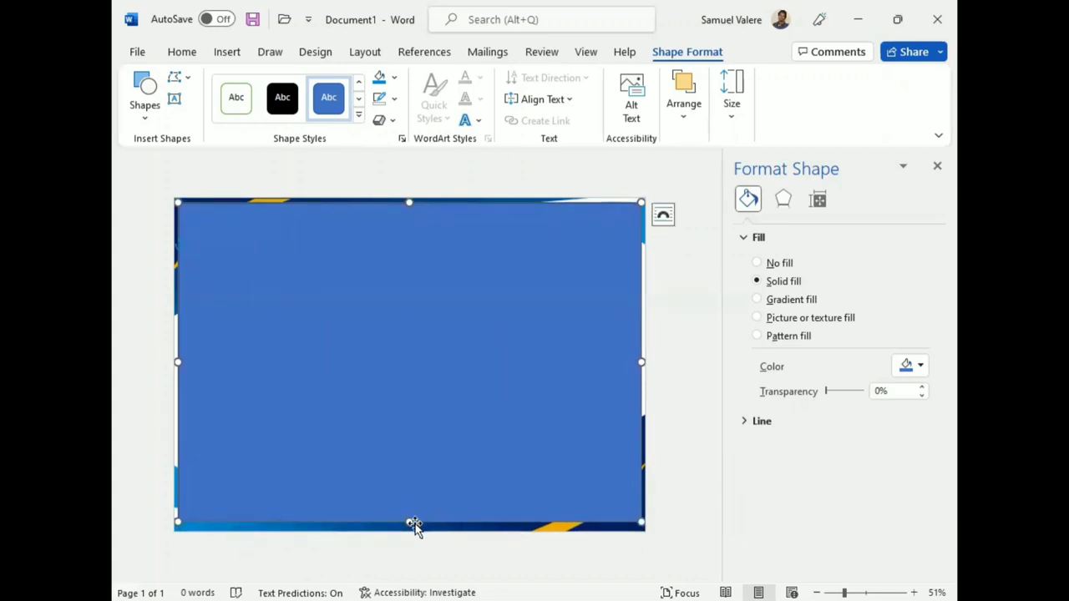
left_click_drag(409, 522, 410, 523)
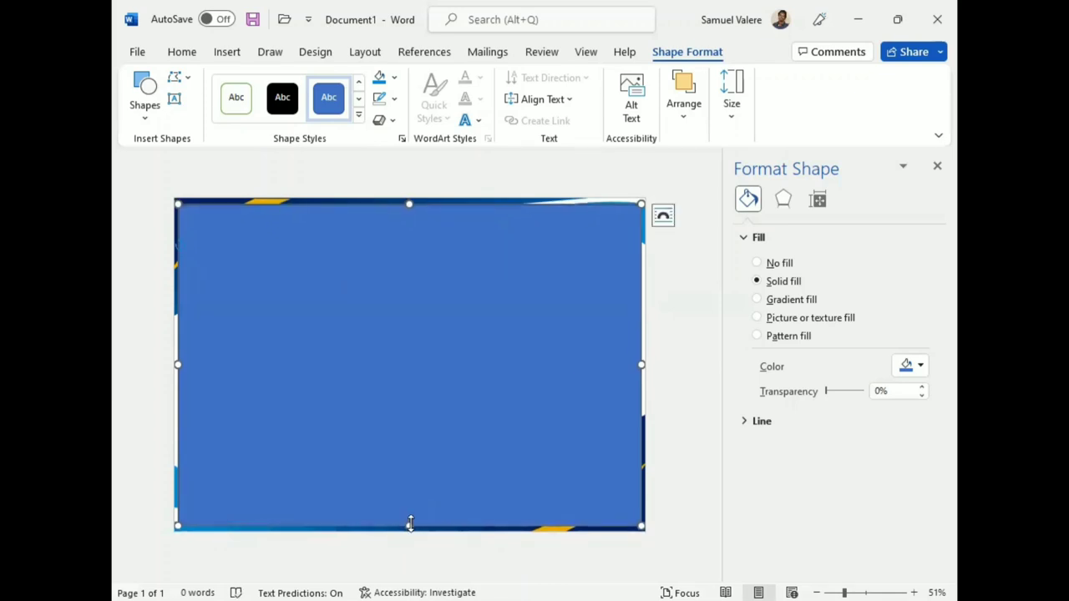
Step: Set the rectangle's Shape Fill to No Fill so it becomes a see-through frame
left_click(394, 99)
left_click(395, 77)
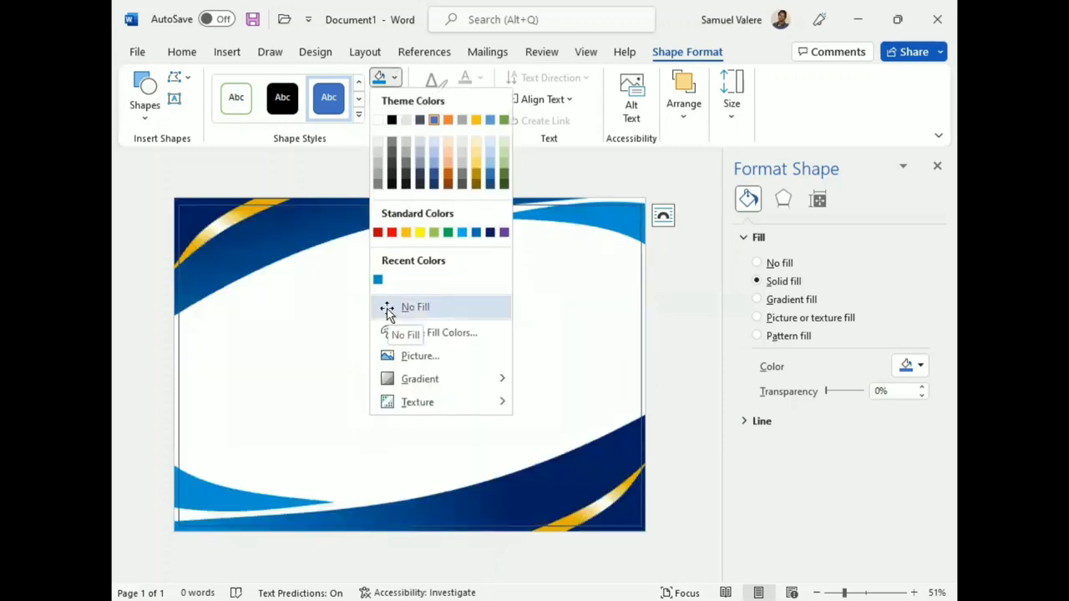
left_click(387, 308)
left_click(608, 499)
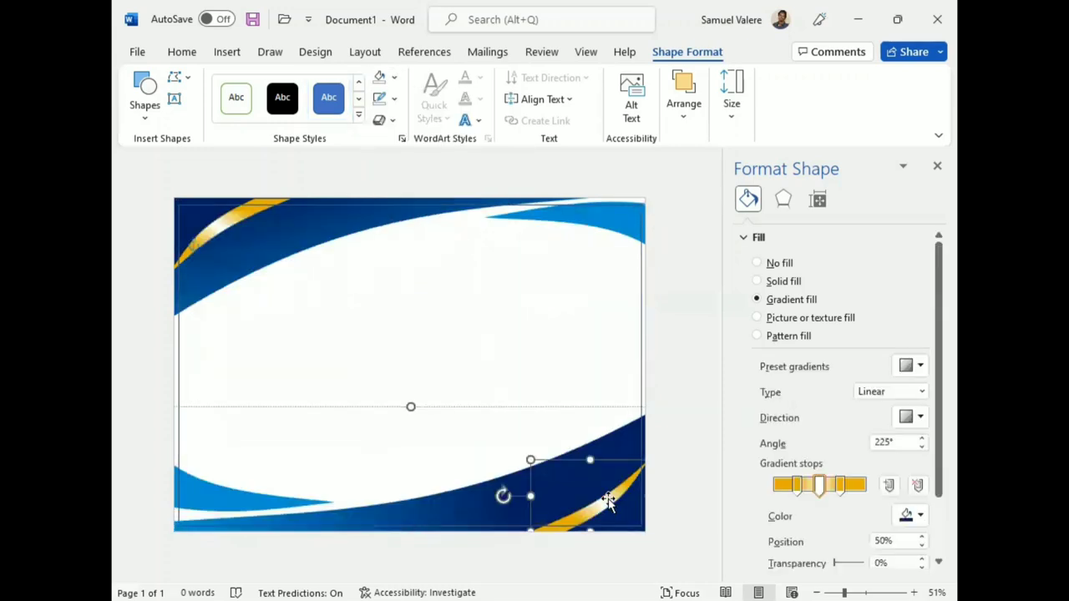
left_click(638, 342)
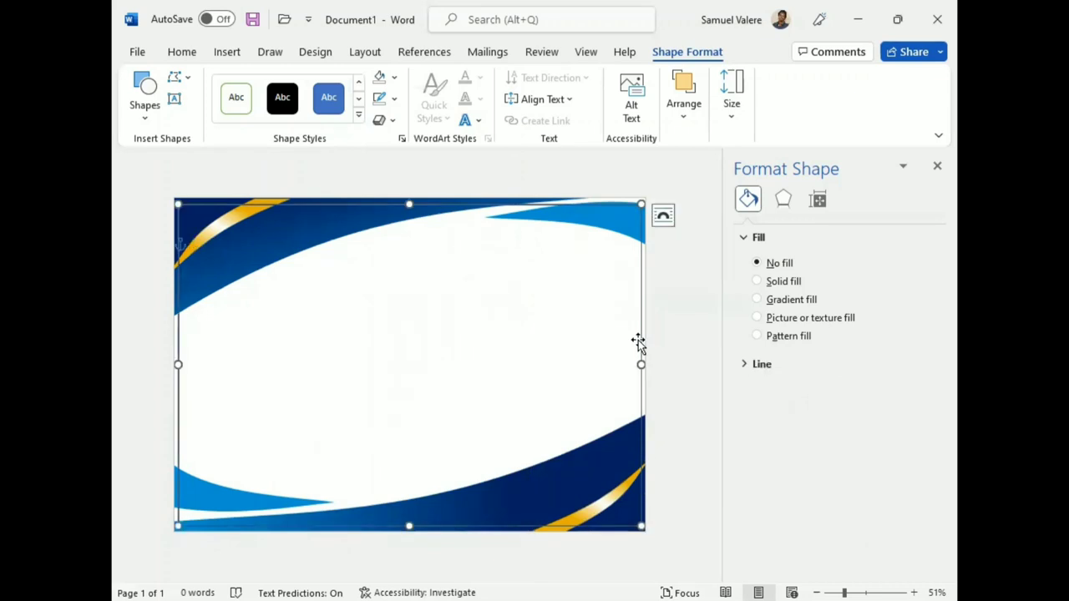
Step: Give the frame a gradient line outline and delete the gradient's middle stops
left_click(392, 99)
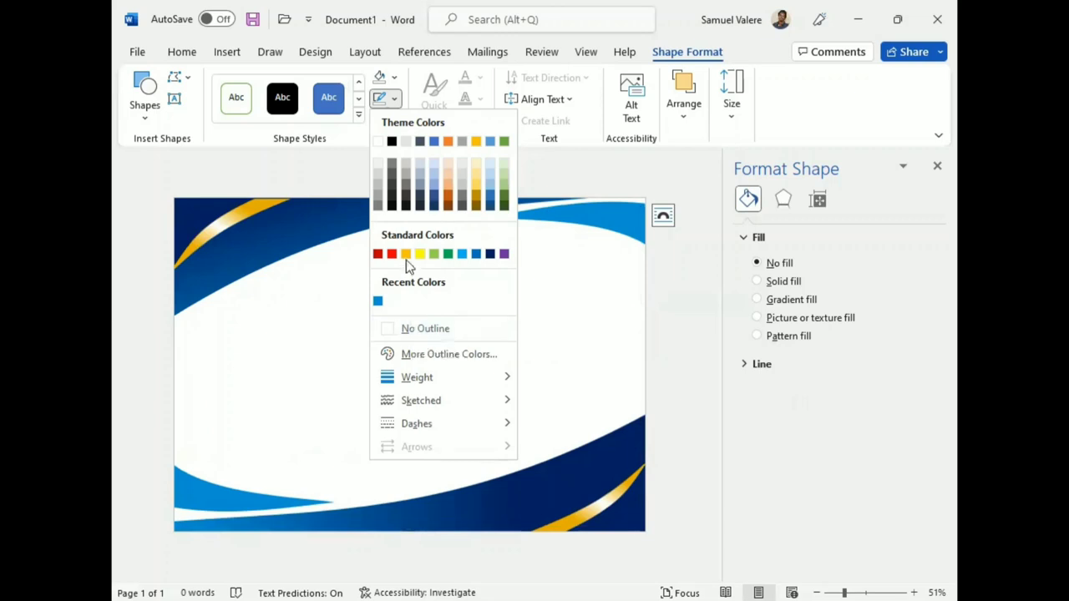
left_click(758, 301)
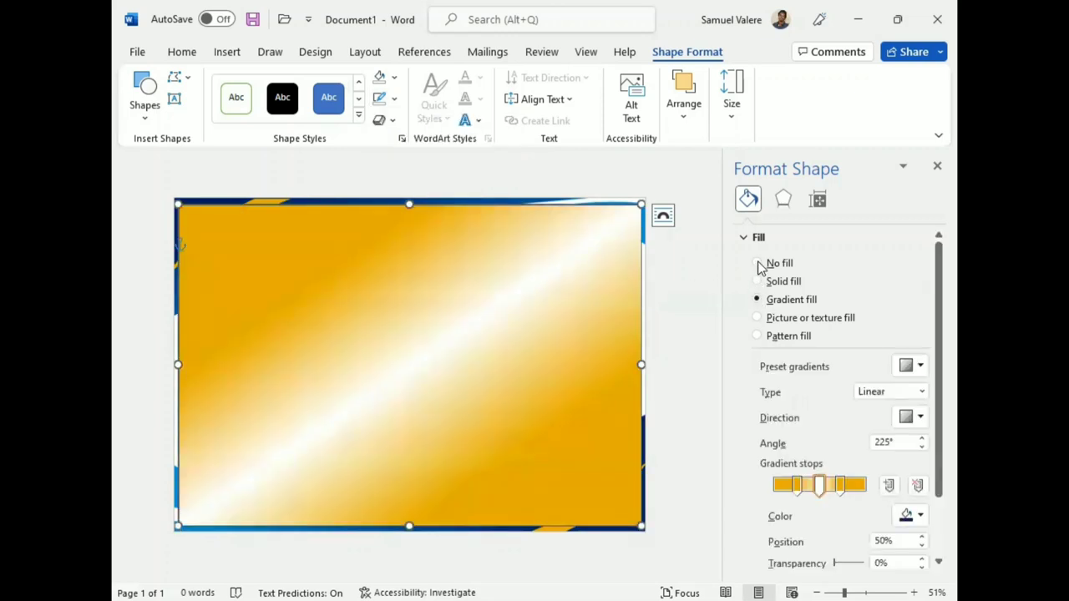
left_click(760, 264)
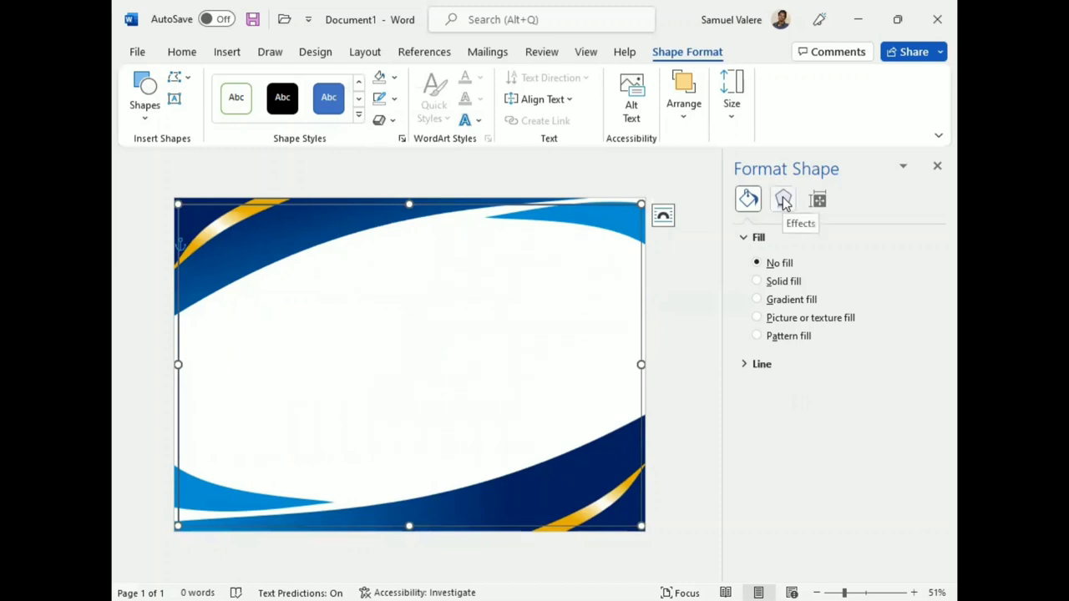
left_click(762, 365)
left_click(770, 427)
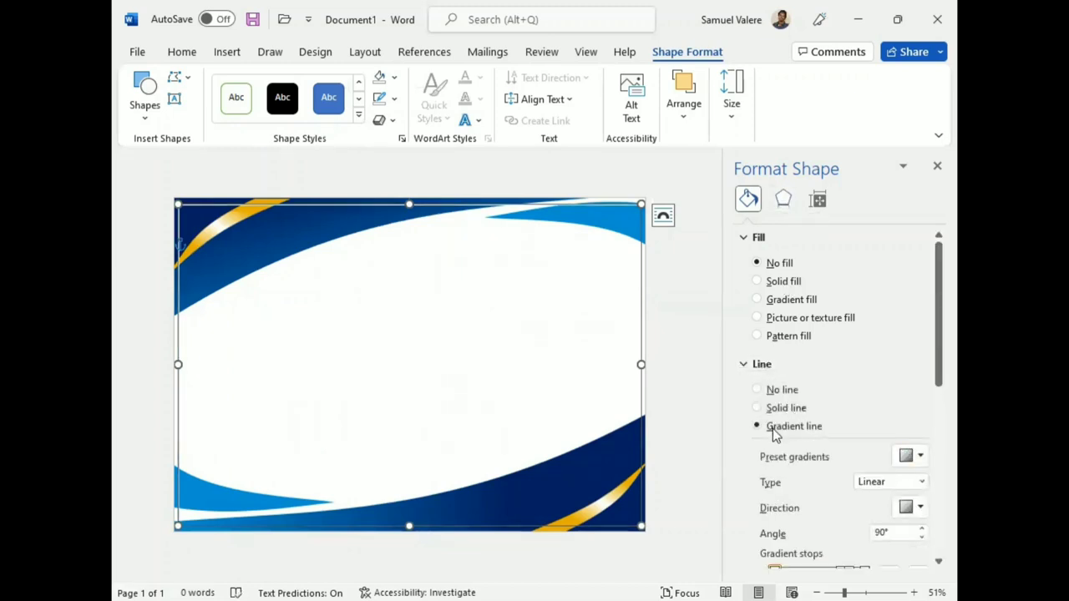
scroll(835, 377, "down", 2)
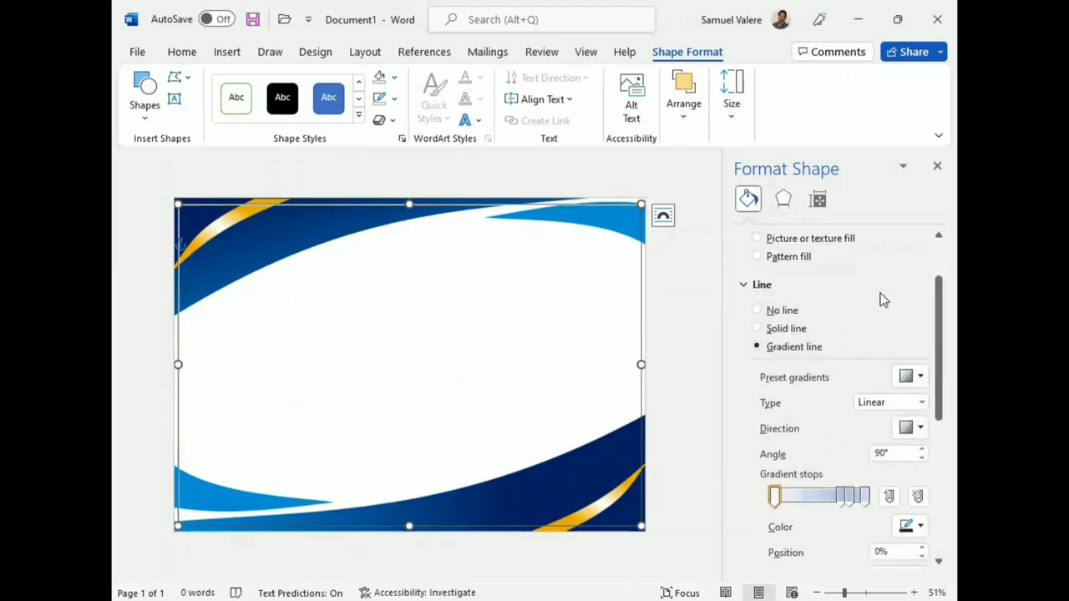
scroll(883, 299, "down", 2)
left_click(918, 417)
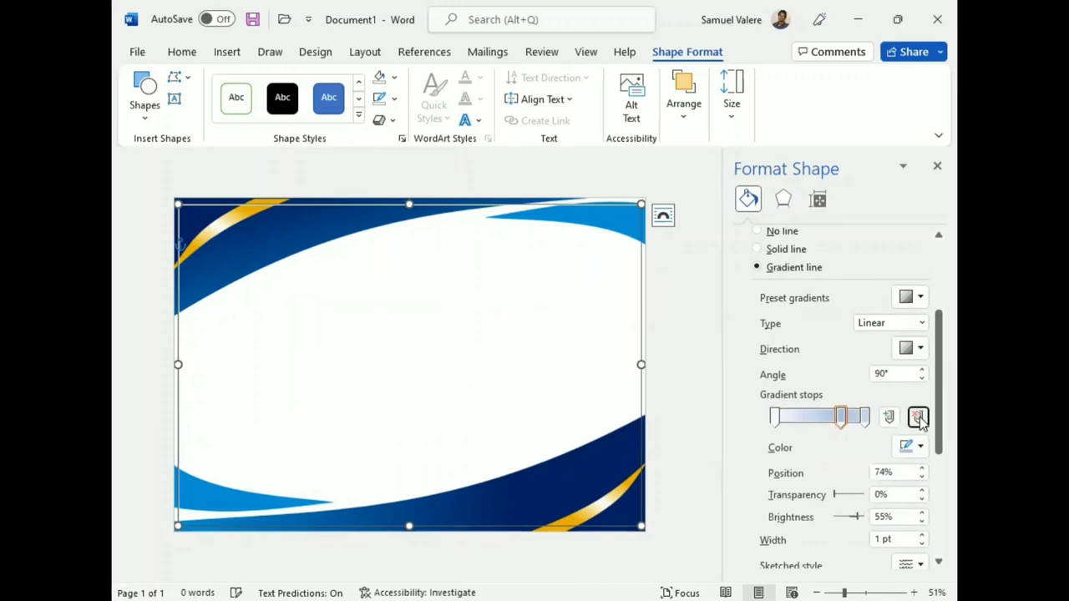
left_click(918, 417)
Step: Make both end stops of the outline gradient gold
left_click(865, 417)
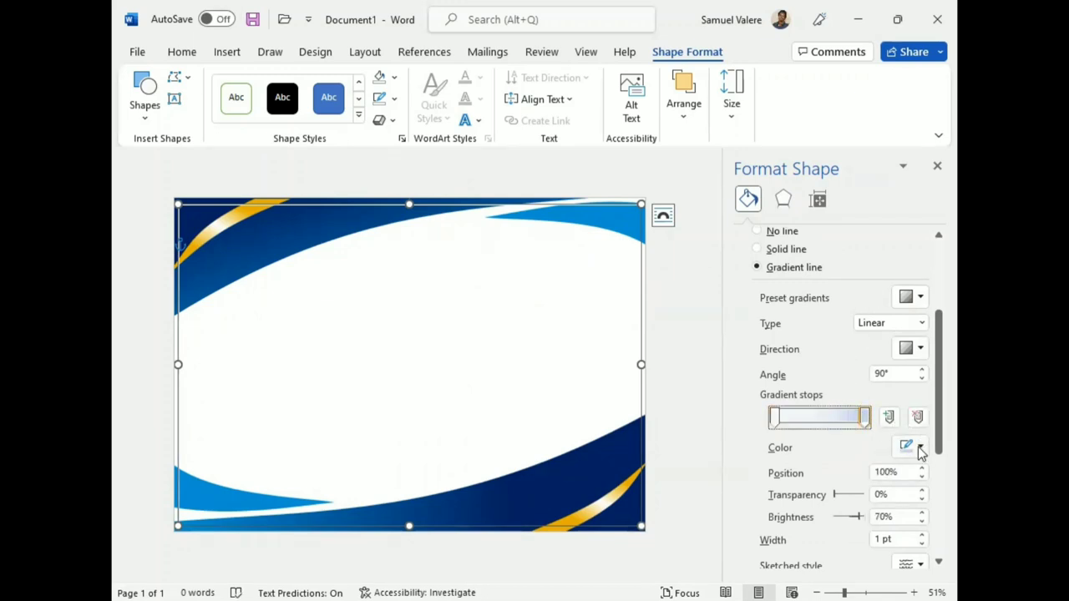
left_click(920, 447)
left_click(852, 353)
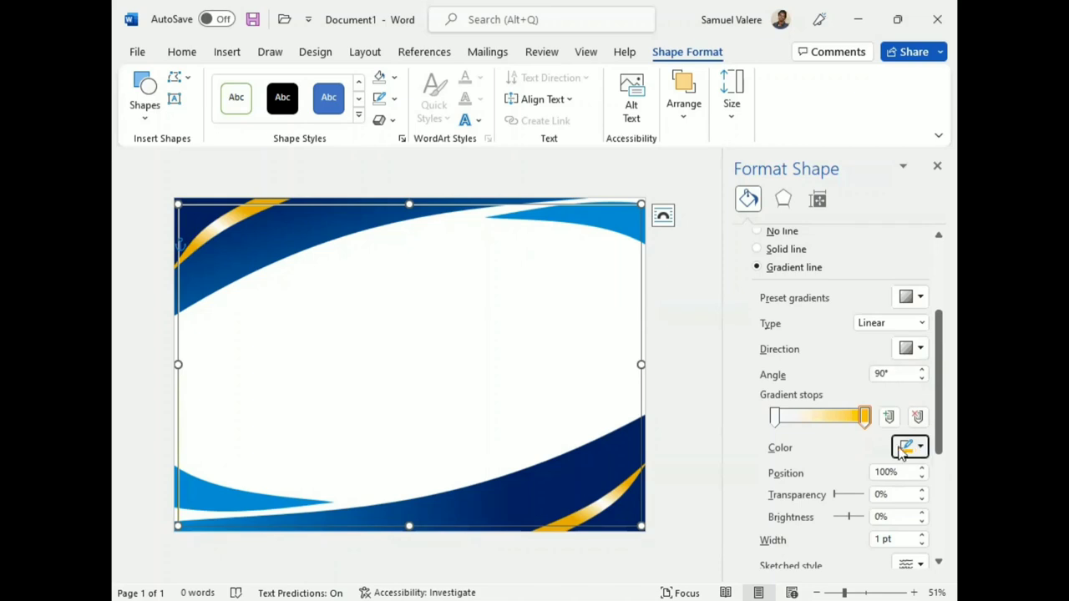
left_click(775, 416)
left_click(921, 447)
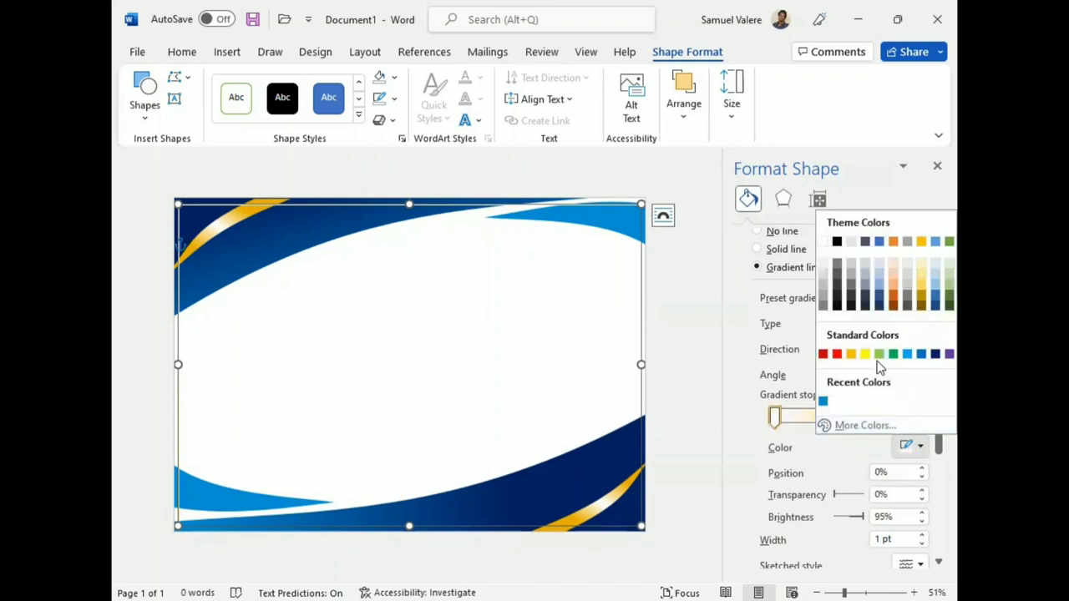
left_click(922, 297)
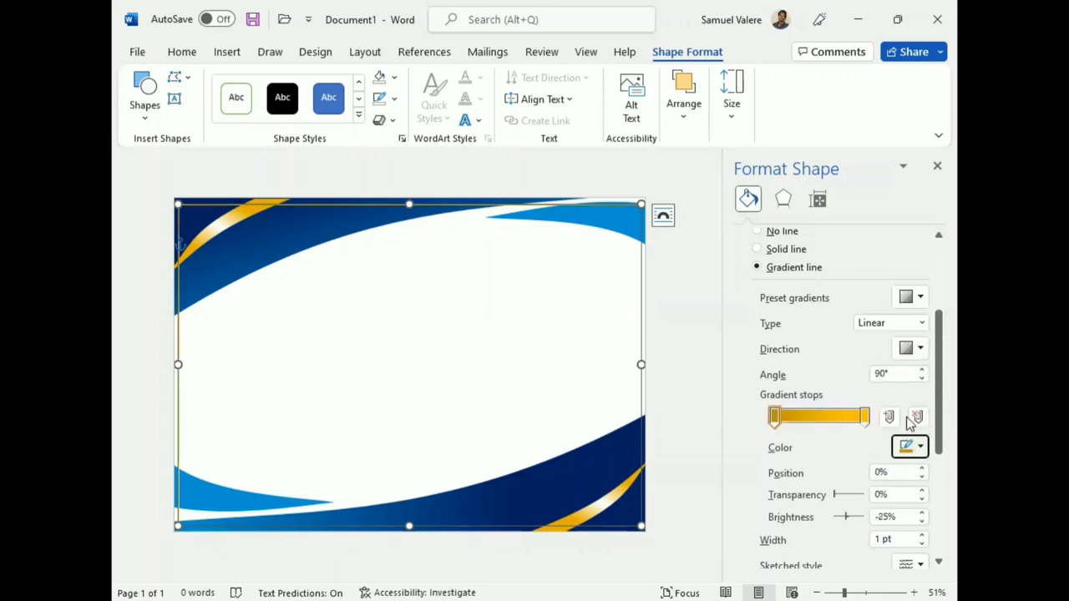
Step: Add a white middle gradient stop, set an inner stop to 22%, and darken the 79% stop
left_click(819, 420)
left_click_drag(820, 419, 822, 419)
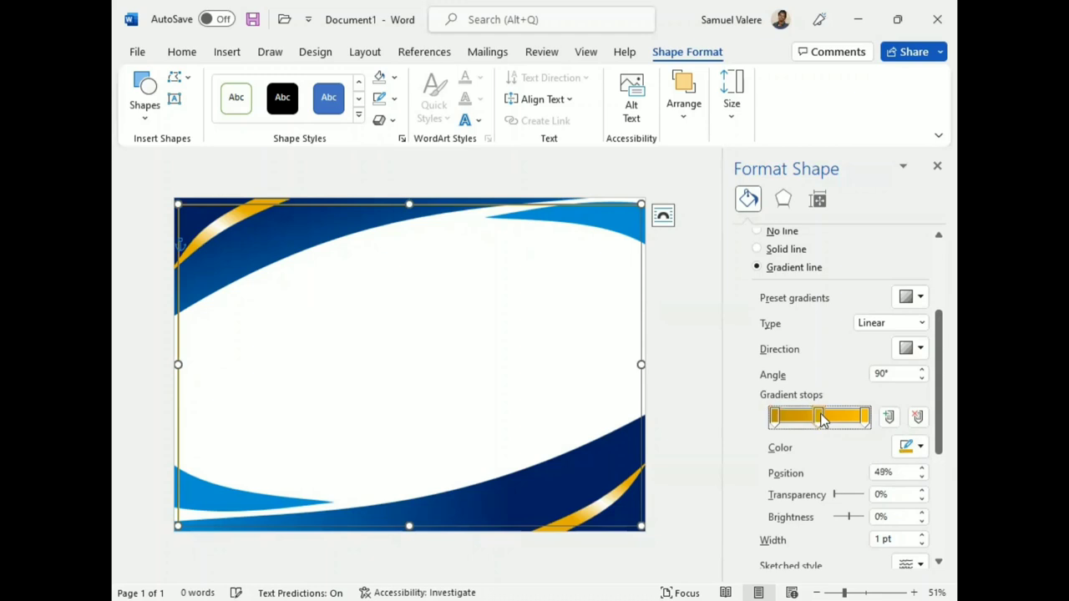
left_click(921, 447)
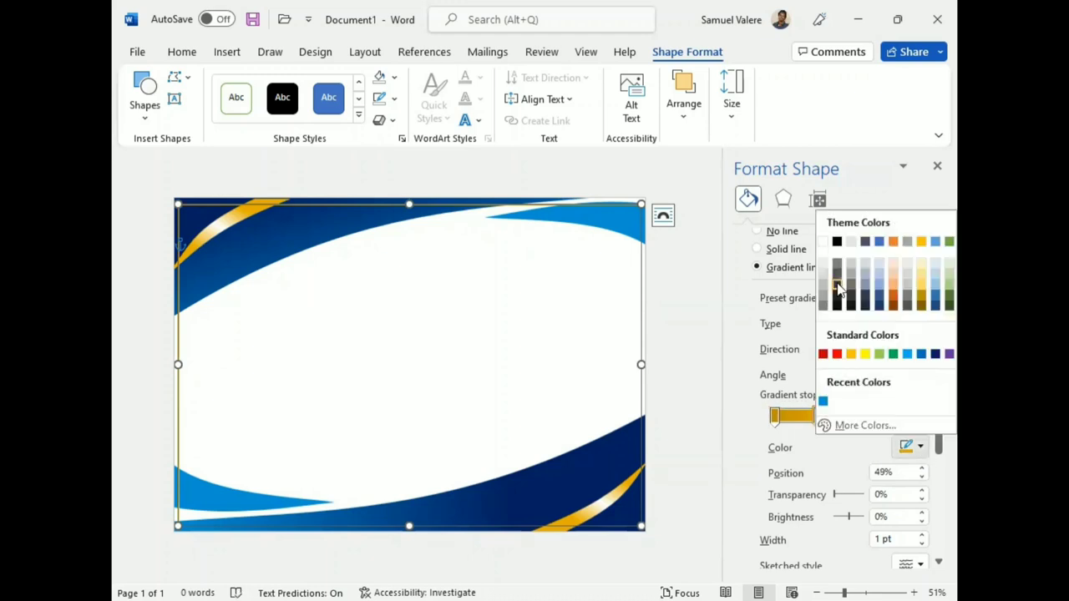
left_click(824, 241)
left_click(775, 416)
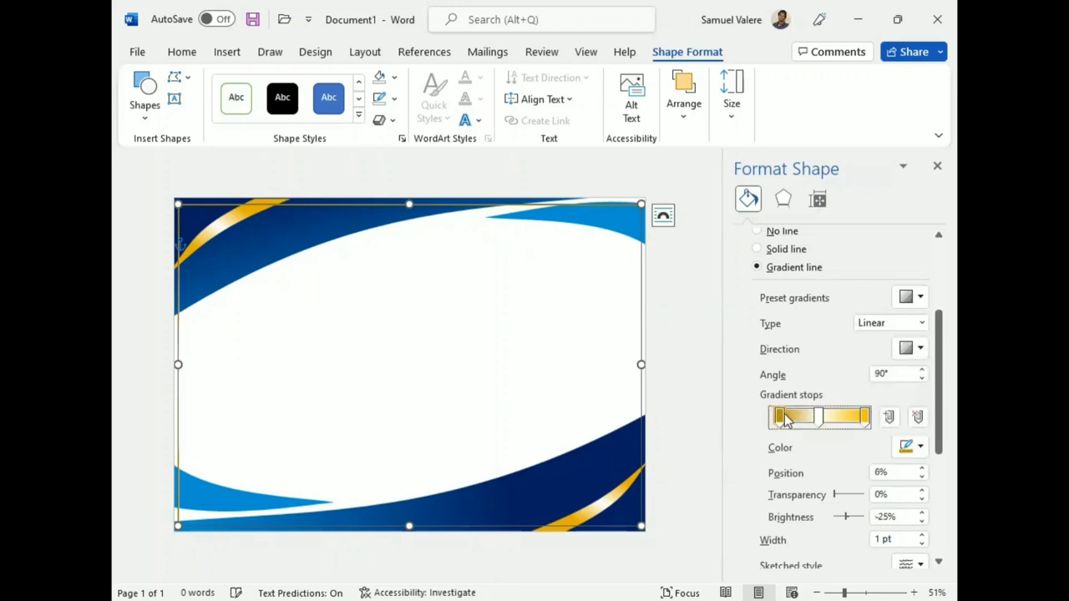
left_click_drag(865, 418, 796, 422)
left_click(789, 420)
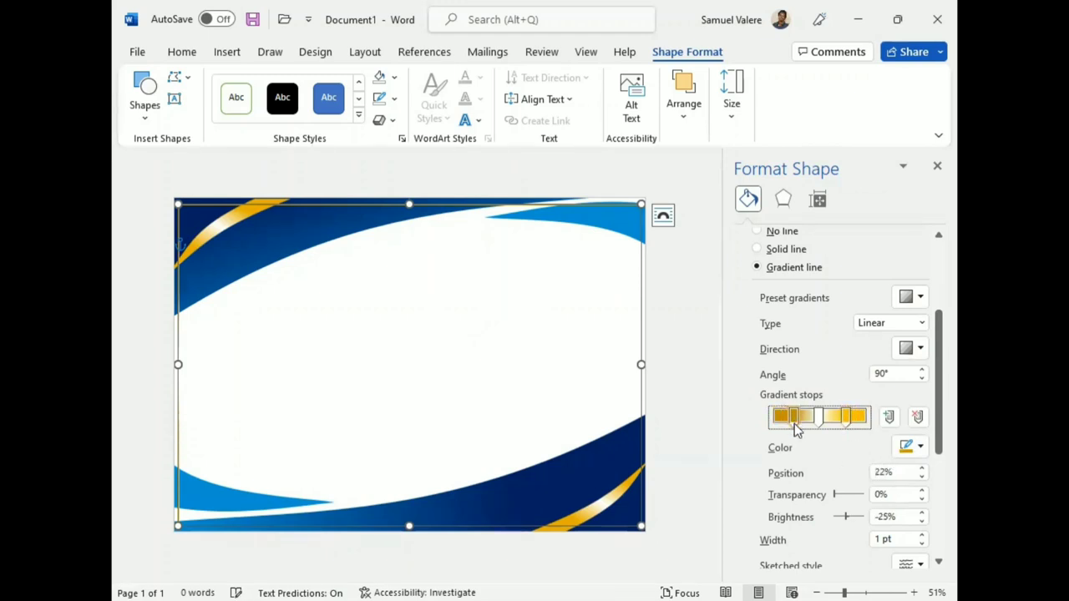
left_click(923, 513)
left_click(923, 513)
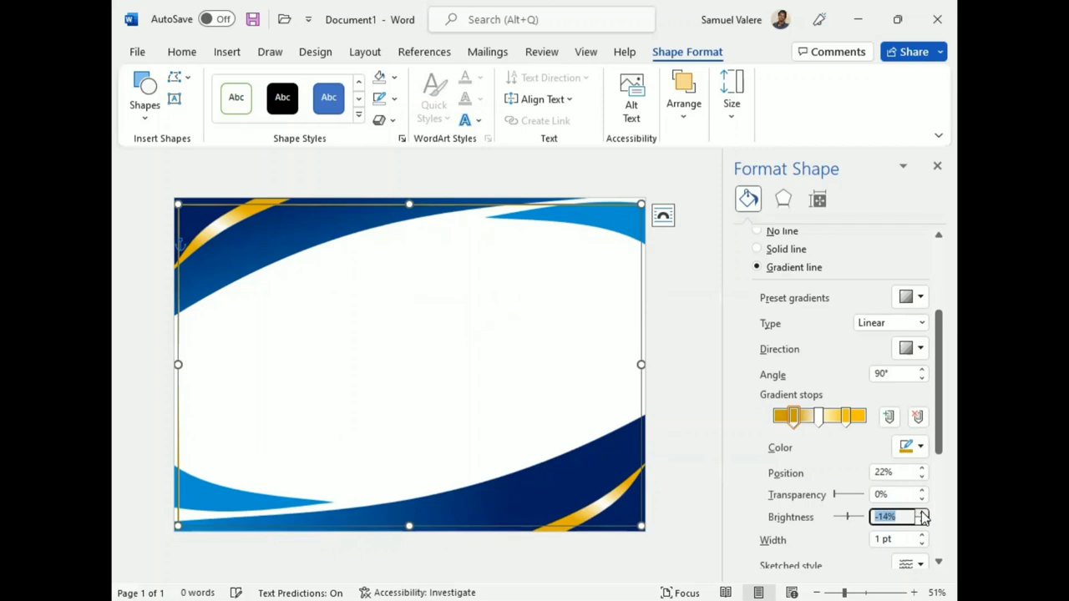
left_click(846, 415)
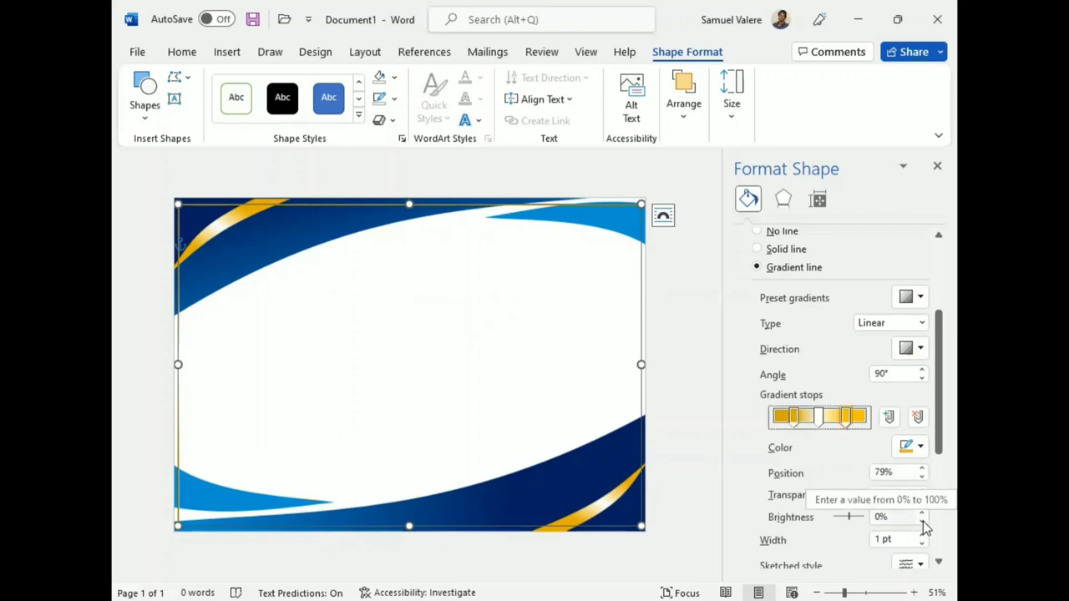
left_click(923, 521)
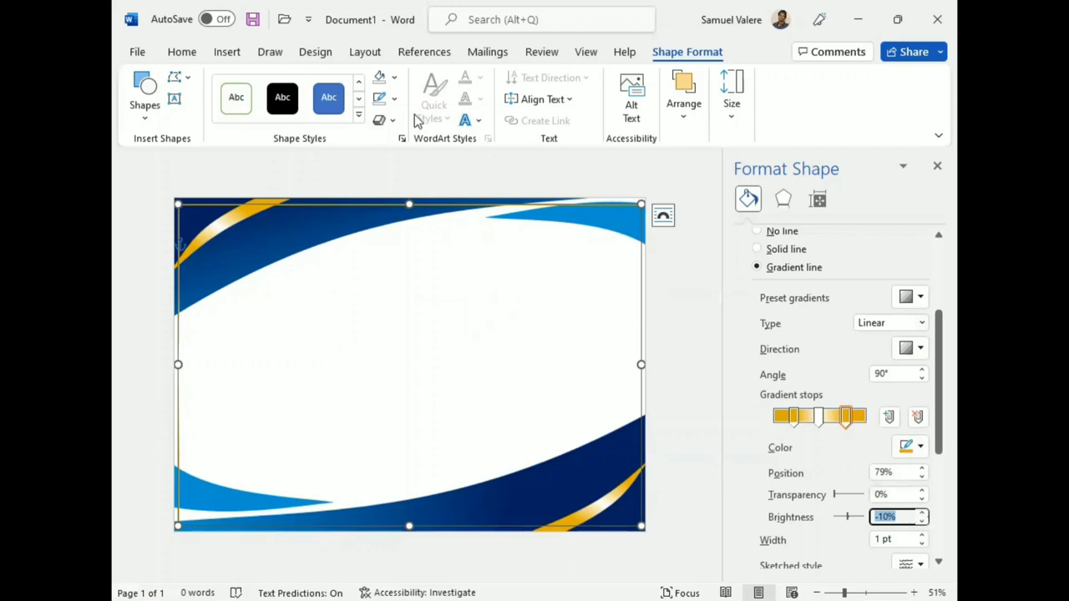
Step: Set the frame's outline weight to 2¼ pt
left_click(394, 98)
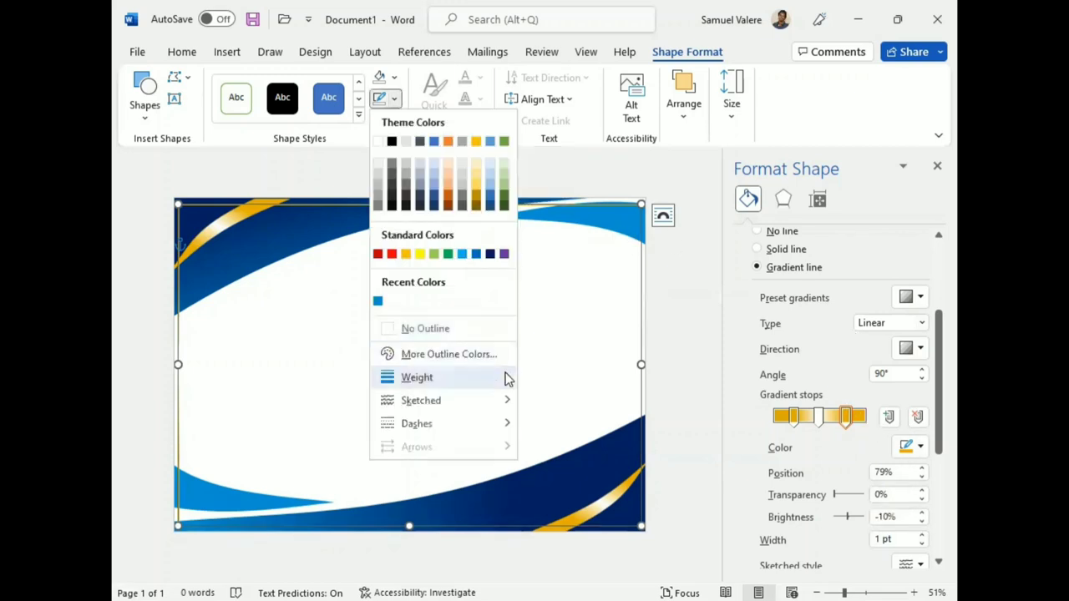
mouse_move(508, 381)
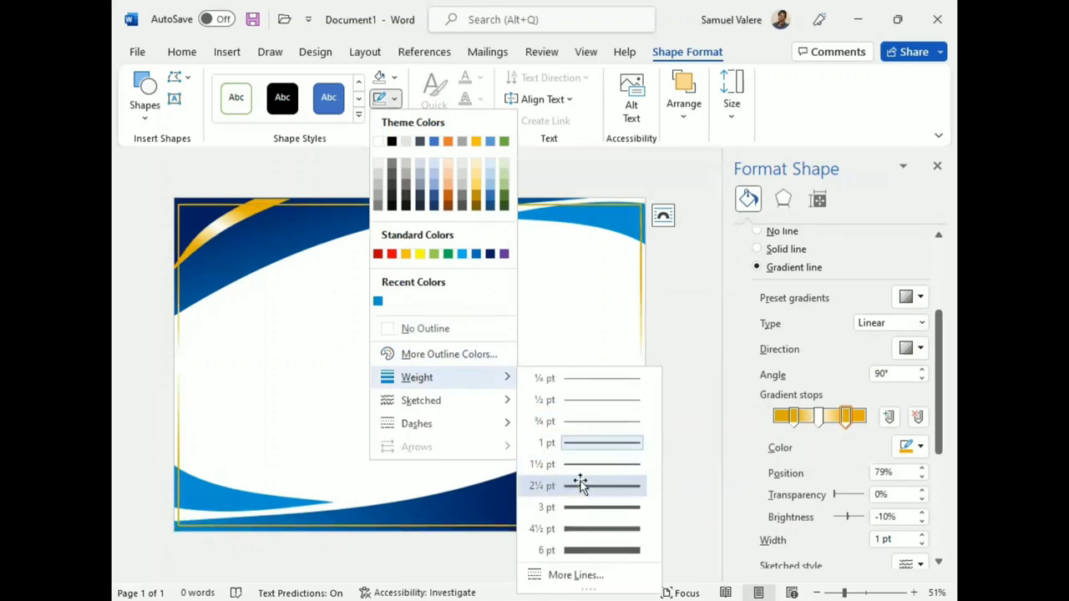
left_click(580, 486)
Step: Close Format Shape and nudge the top-right blue swoosh slightly down
left_click(937, 165)
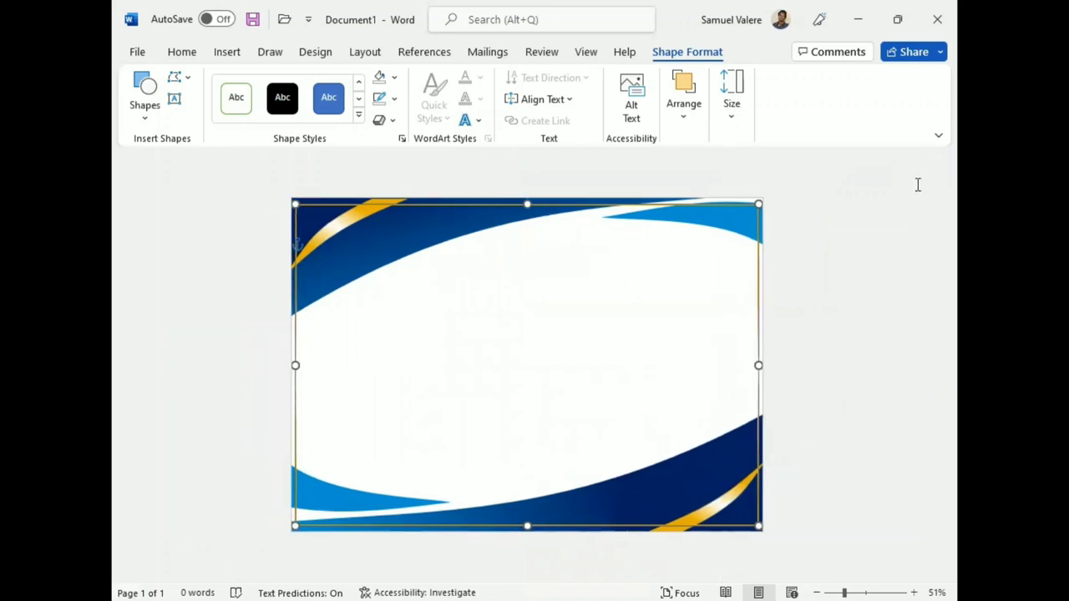
left_click(831, 289)
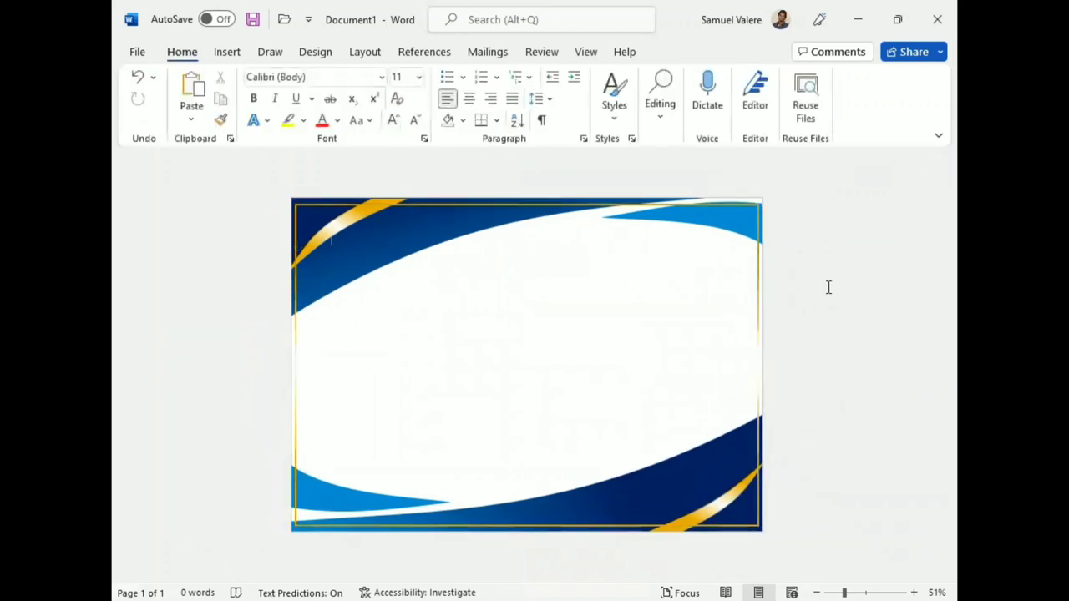
left_click(739, 225)
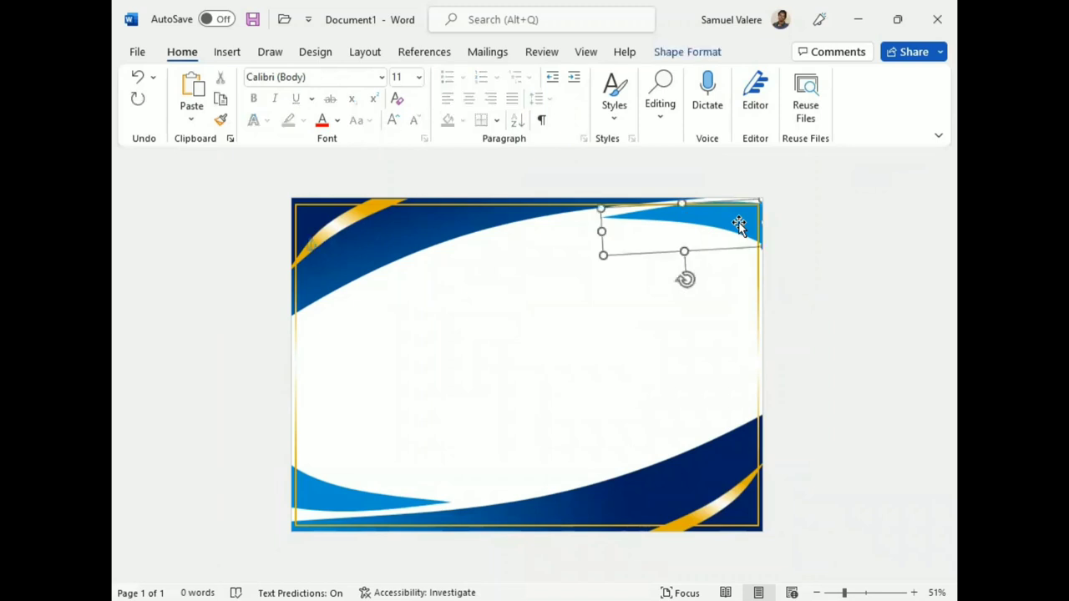
key("Down")
key("Down")
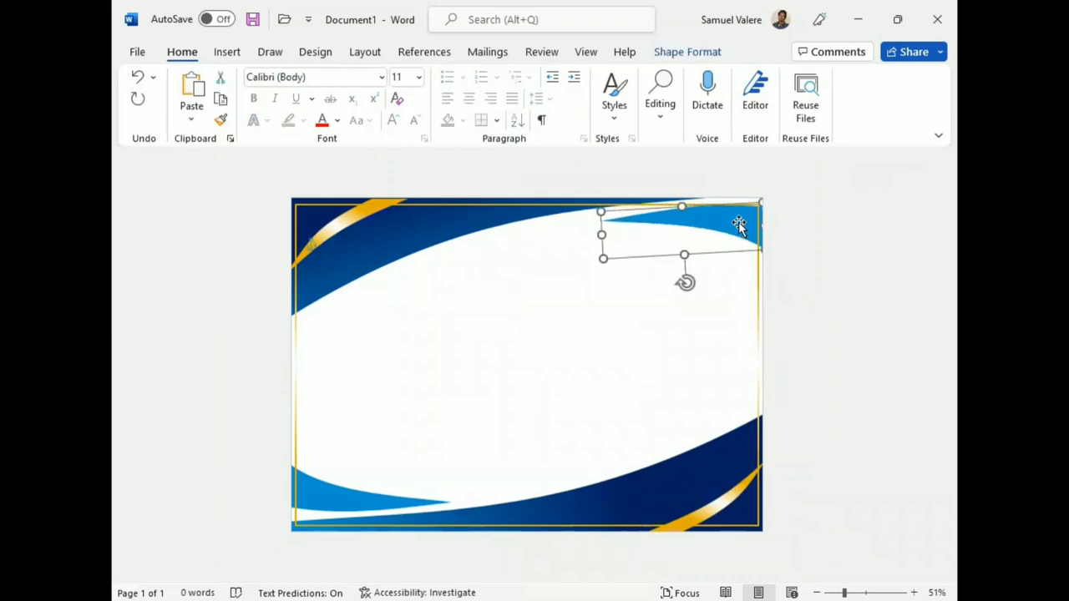
left_click(474, 341)
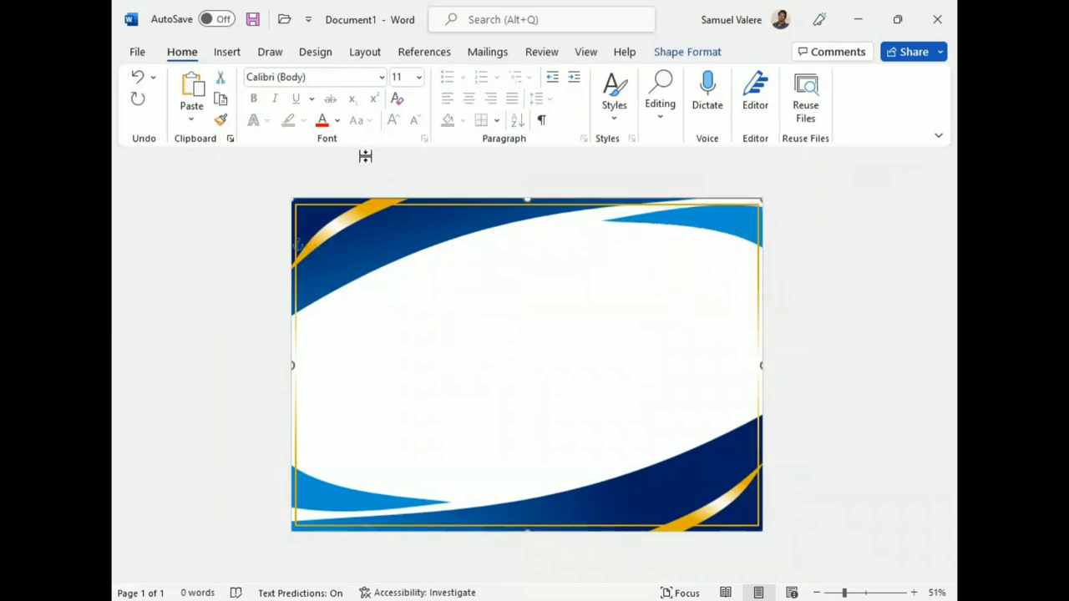
Step: Draw a text box across the upper part of the certificate
left_click(227, 52)
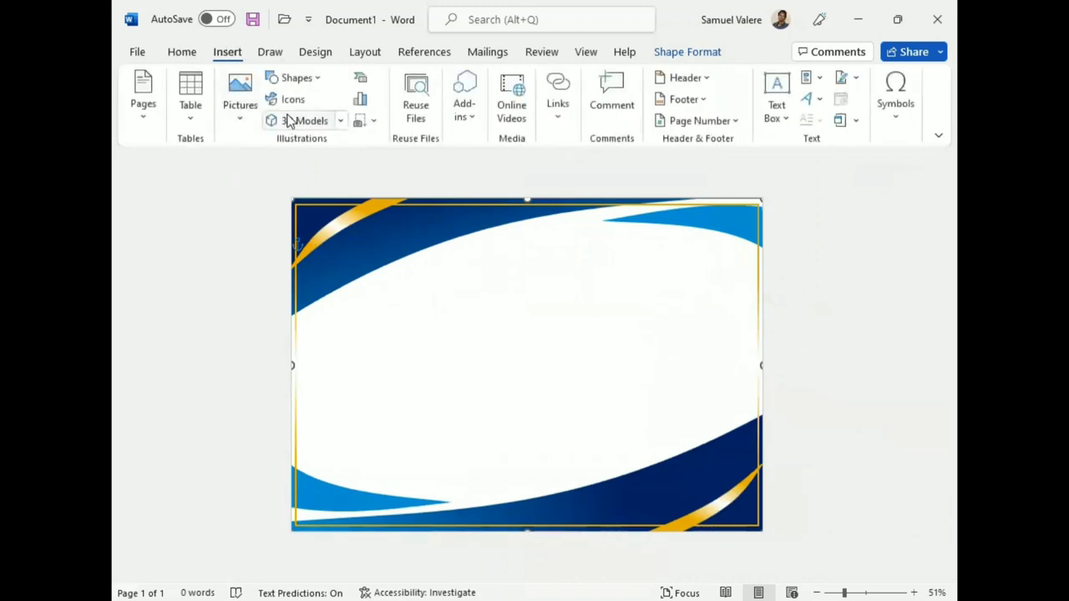
left_click(309, 77)
left_click(286, 119)
left_click_drag(393, 267, 688, 345)
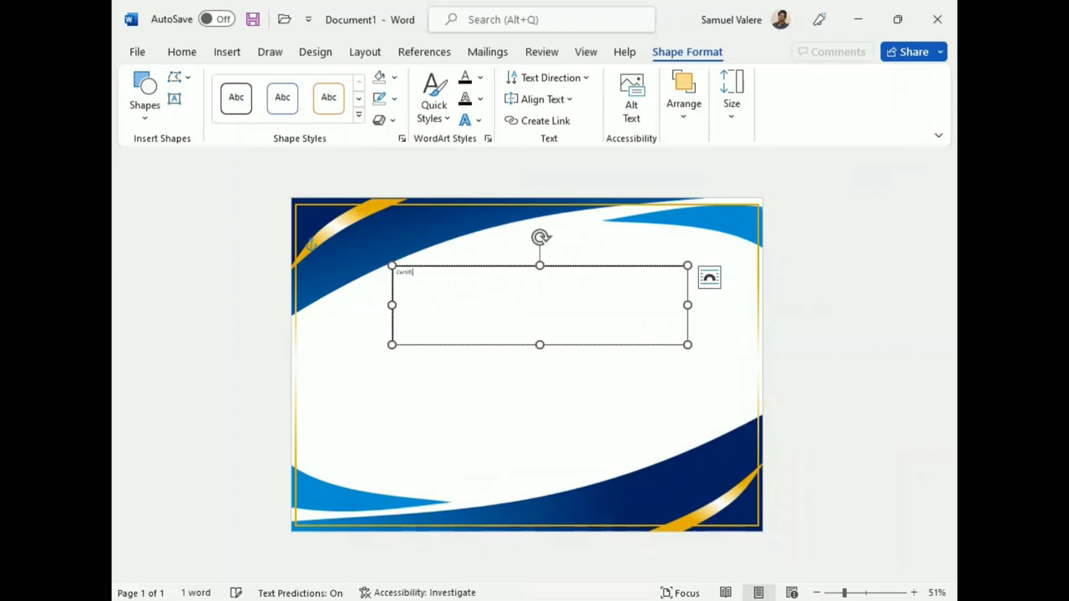
Step: Make the word 'Certificate' 72 pt and centre it in the text box
double_click(413, 274)
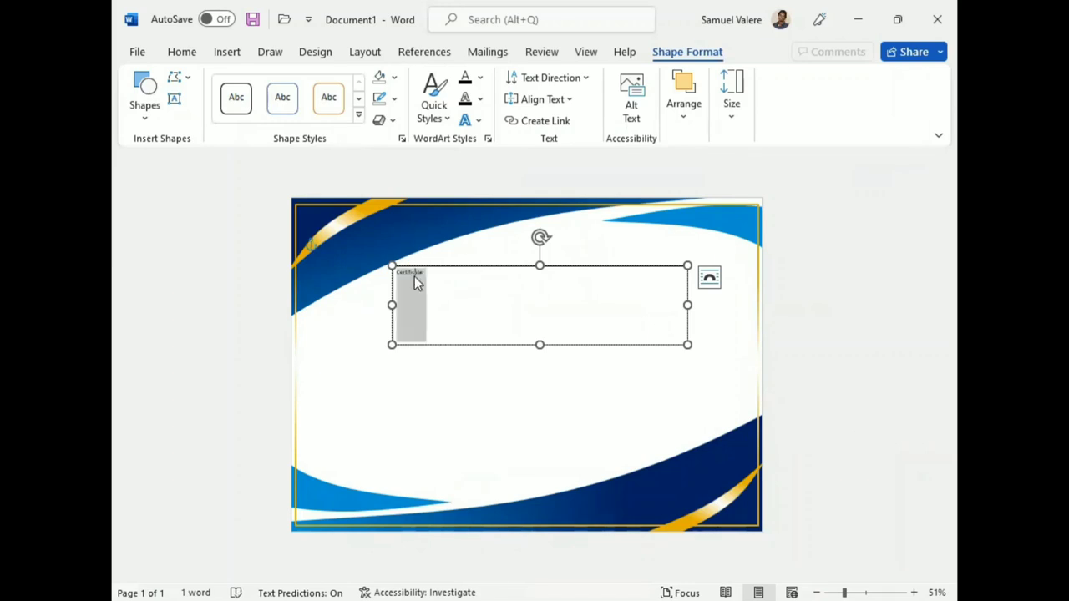
left_click(182, 51)
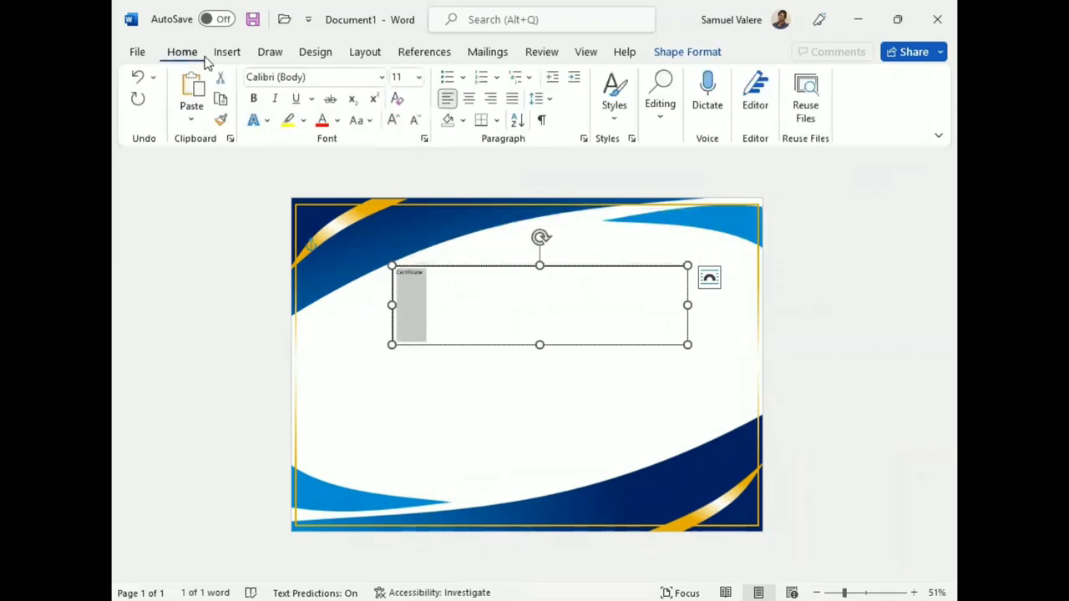
left_click(393, 120)
left_click(393, 120)
left_click(393, 120)
left_click(470, 99)
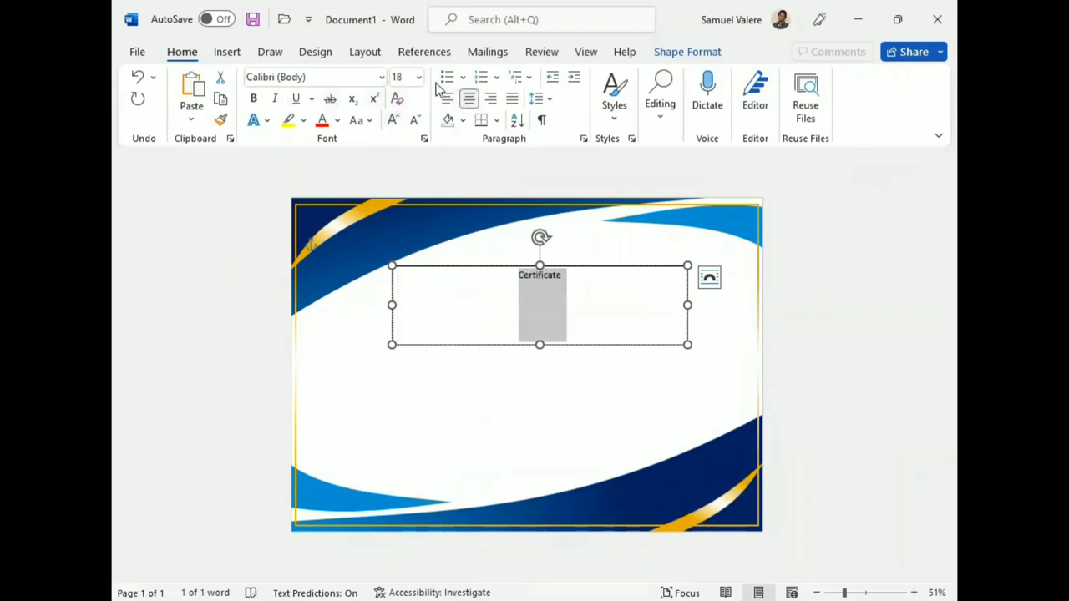
left_click(394, 121)
left_click(394, 120)
left_click(394, 120)
left_click(393, 120)
left_click(394, 121)
left_click(394, 121)
left_click(393, 120)
left_click(394, 121)
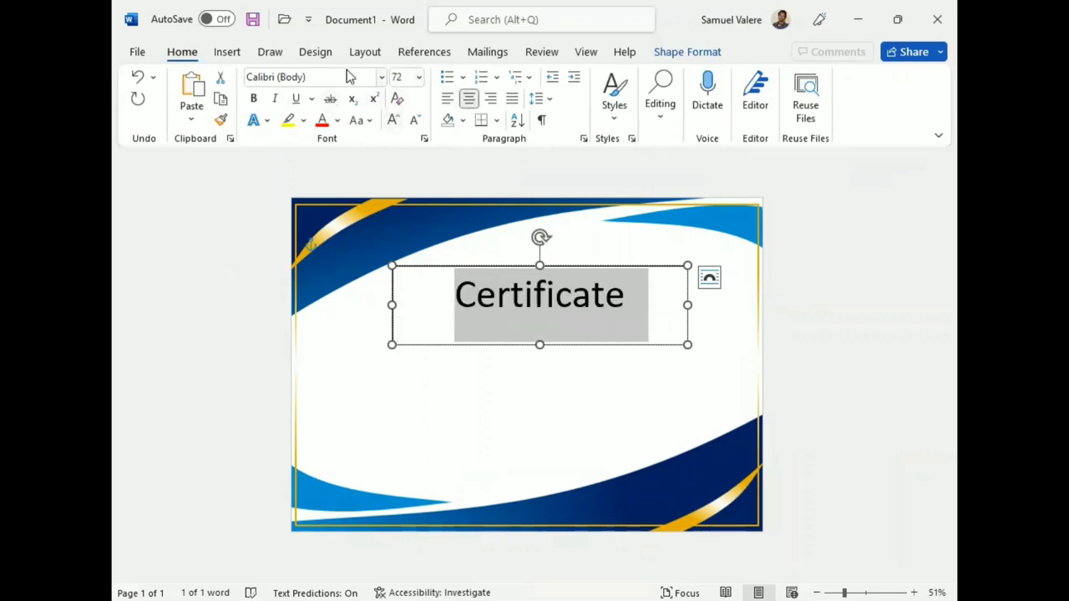
Step: Set the title to Times New Roman in UPPERCASE and shrink its text box to fit
left_click(330, 76)
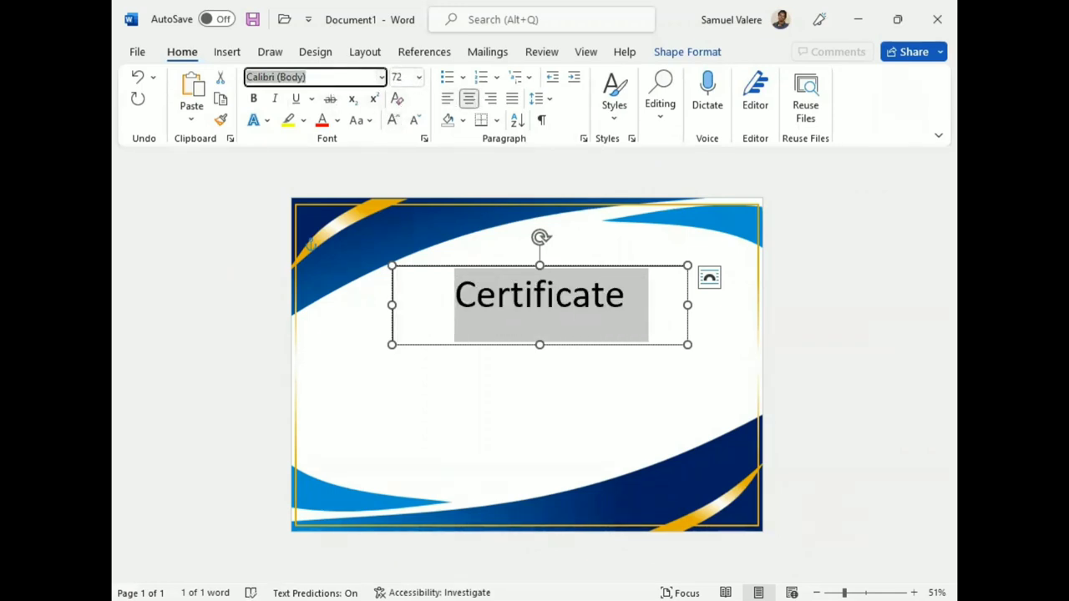
type("Times New Roman")
key("Return")
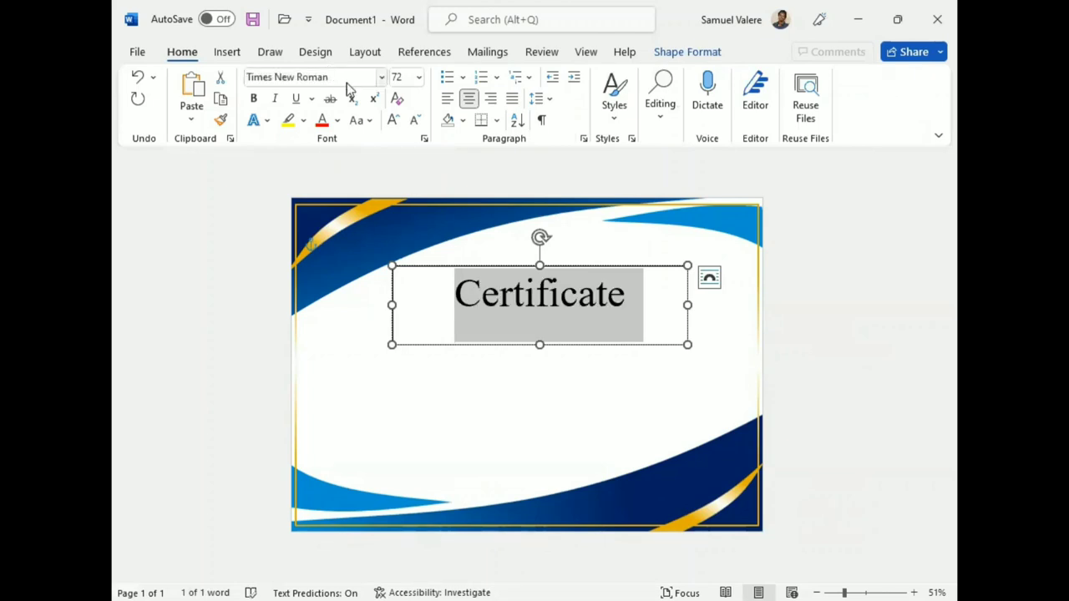
left_click(358, 120)
left_click(400, 188)
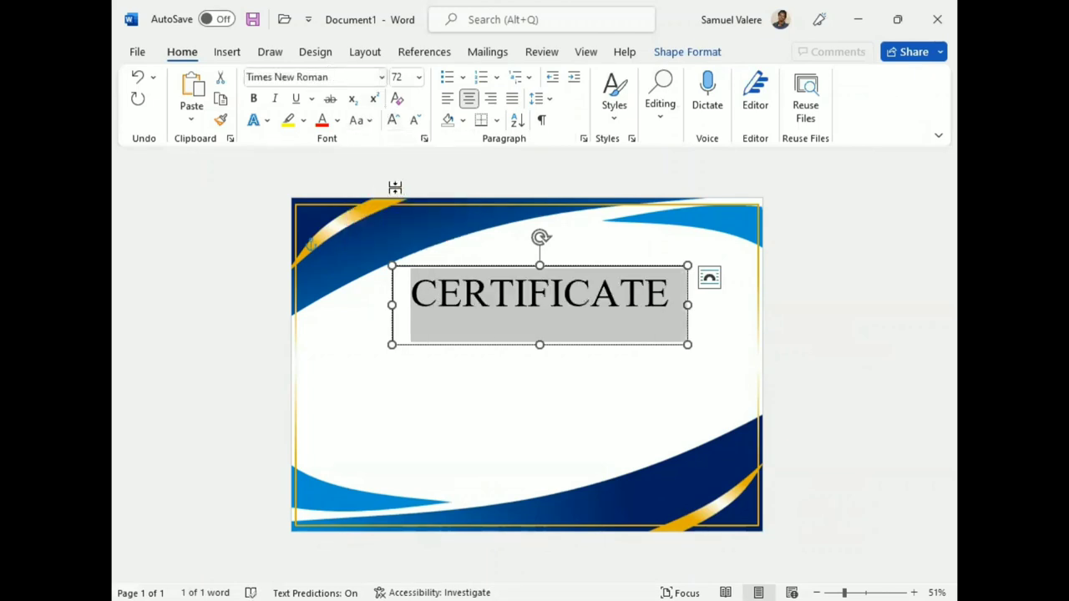
left_click_drag(540, 345, 537, 318)
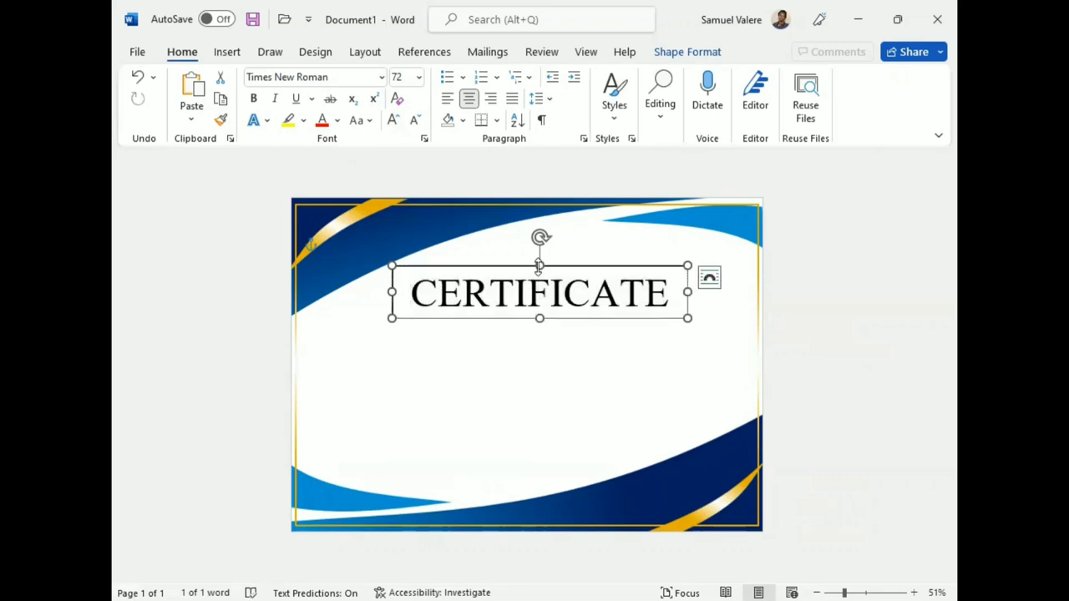
left_click_drag(539, 266, 539, 268)
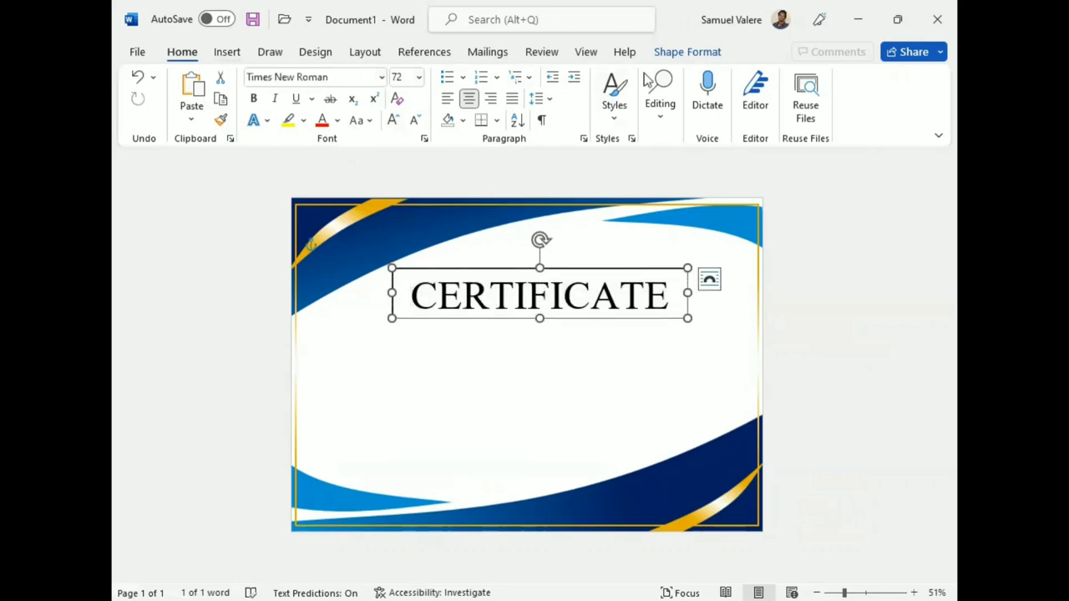
Step: Remove the CERTIFICATE box's outline and fill, then move it slightly higher
left_click(685, 53)
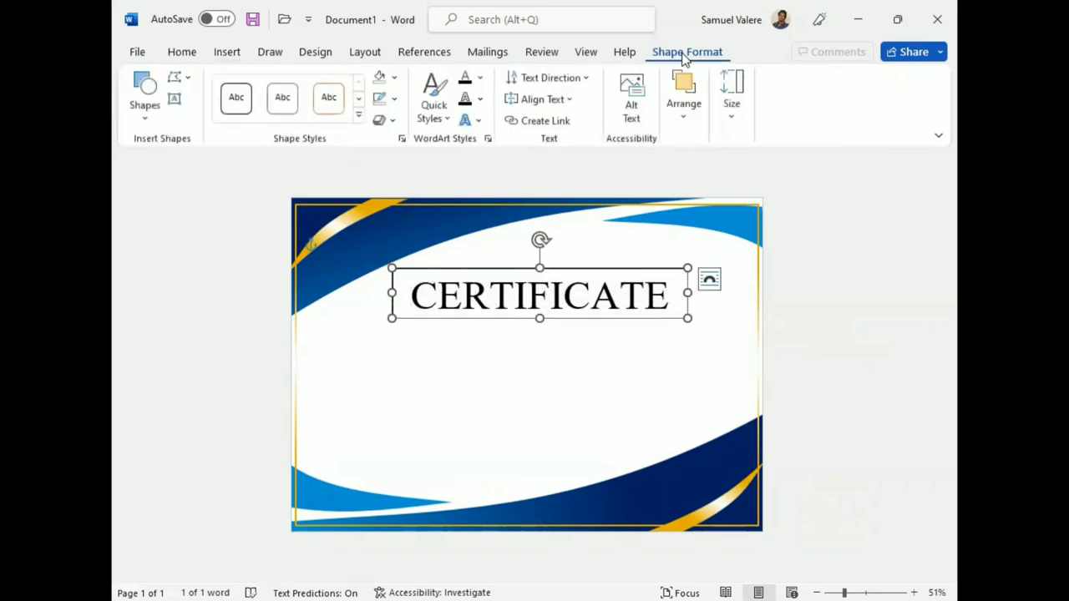
left_click(394, 99)
left_click(388, 326)
left_click(396, 78)
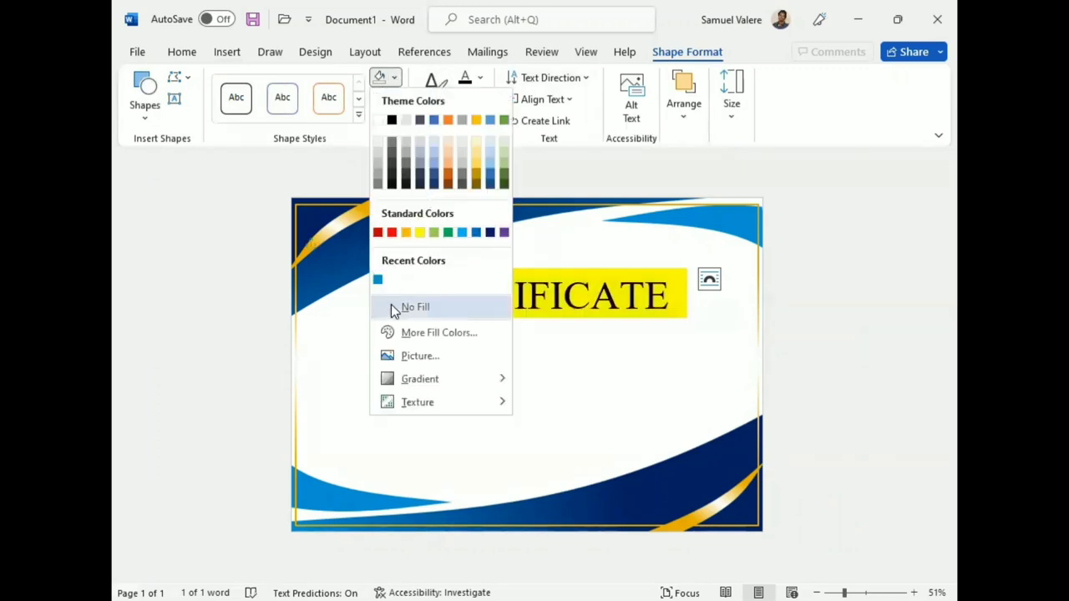
left_click(387, 306)
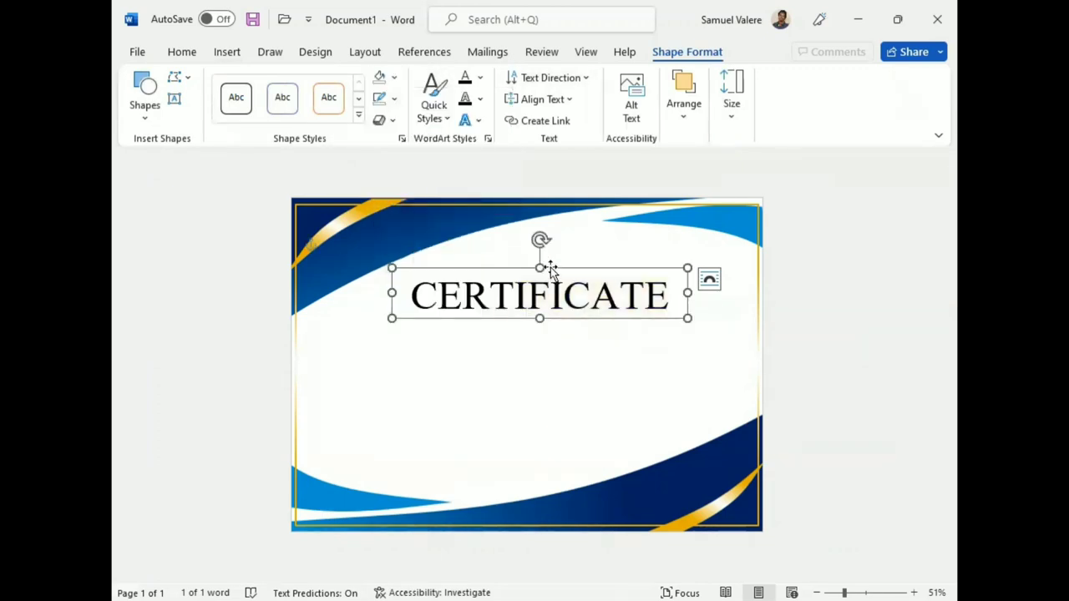
left_click_drag(551, 269, 554, 240)
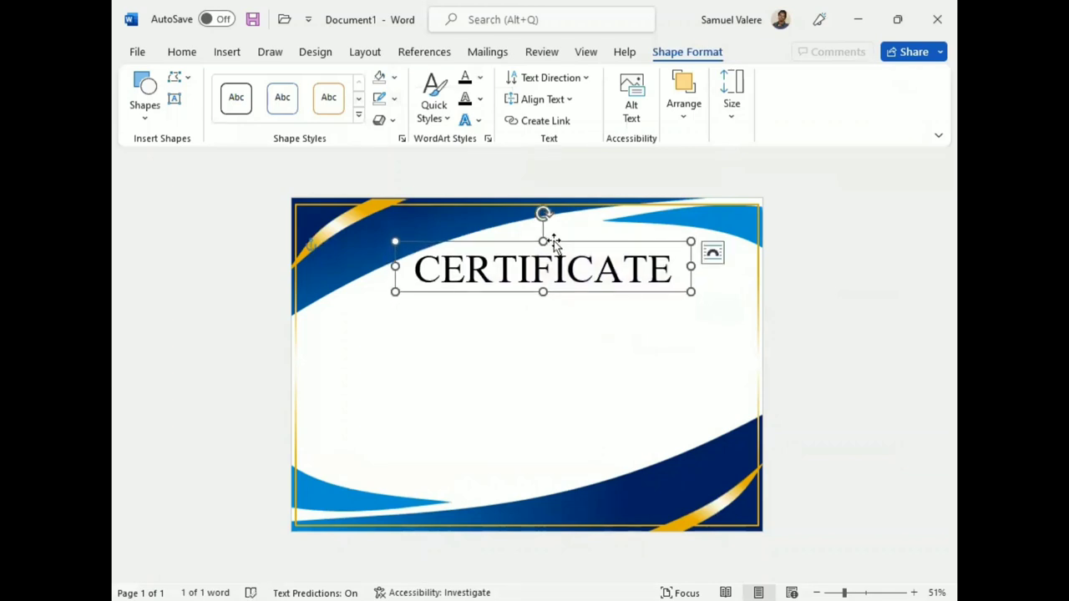
key("Up")
key("Up")
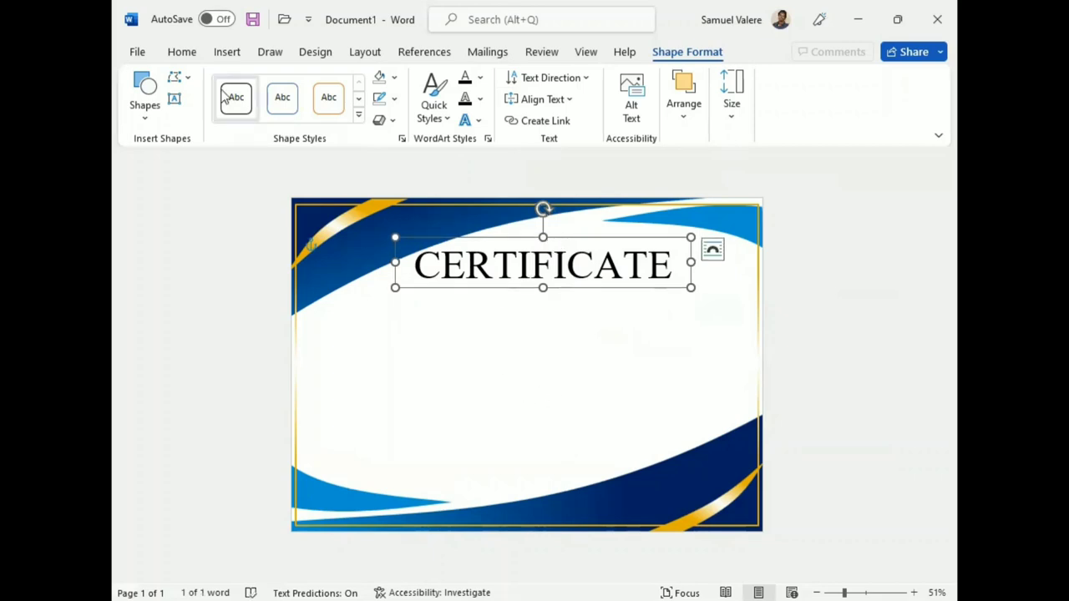
Step: Draw a text box below CERTIFICATE holding 'Of Appreciation', centred in the box
left_click(176, 98)
left_click_drag(454, 293, 622, 334)
type("of")
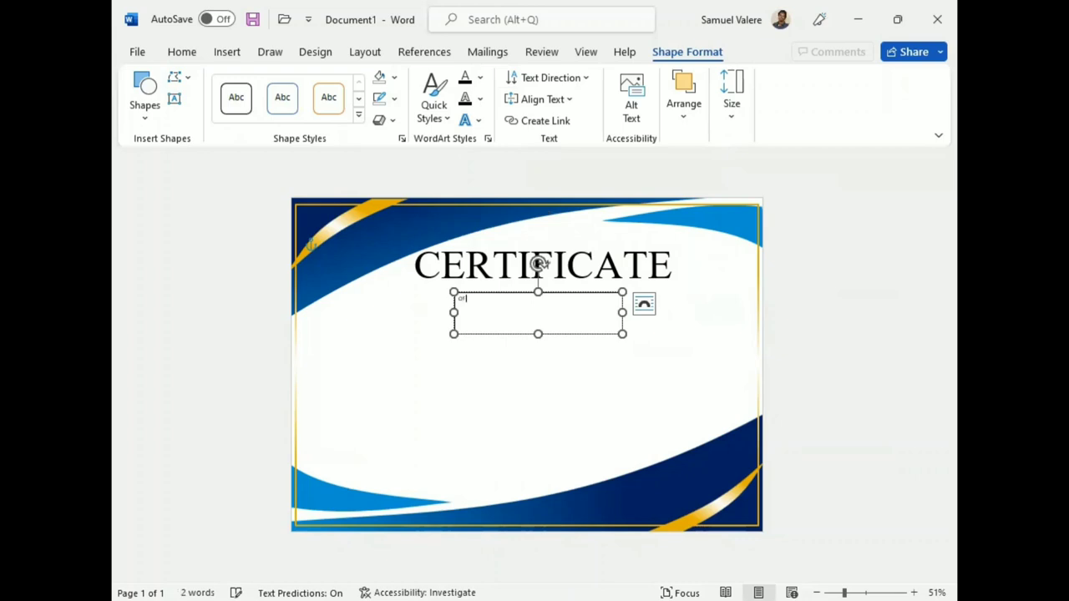
type("ac")
triple_click(483, 308)
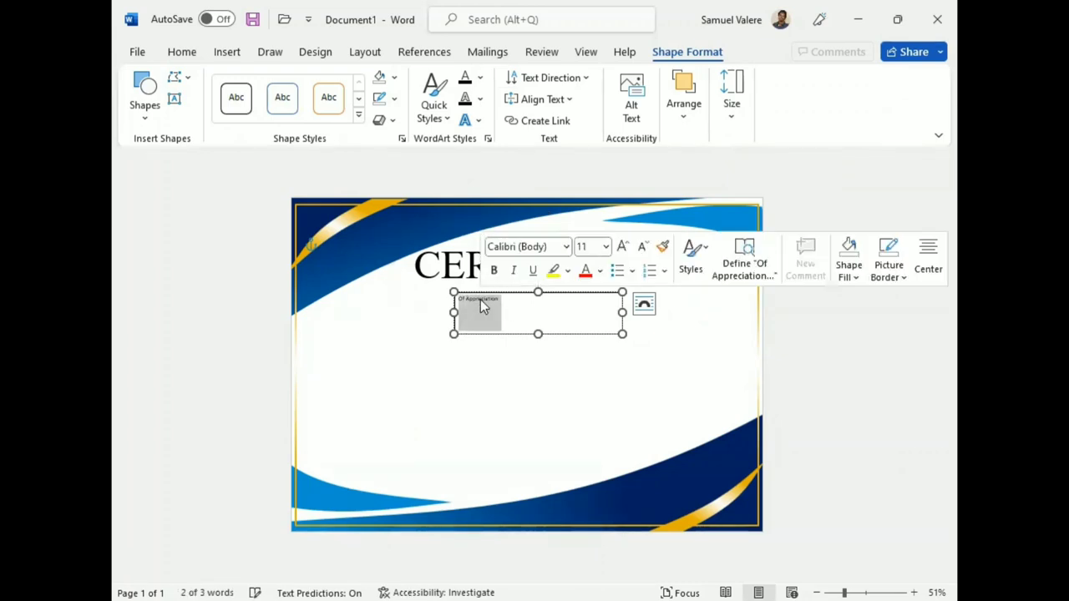
left_click(182, 52)
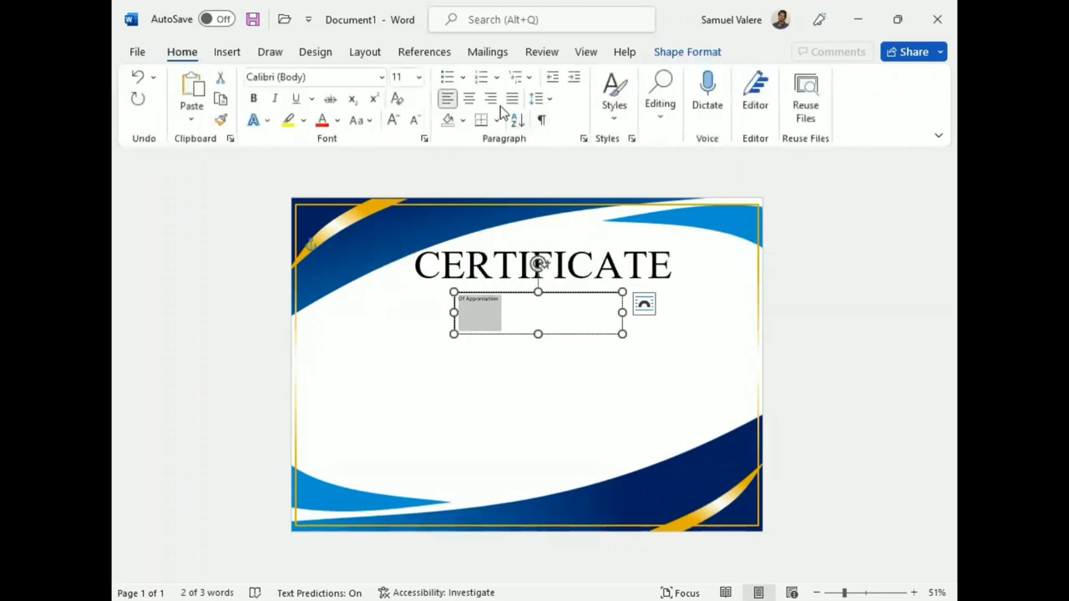
left_click(468, 98)
Step: Set the subtitle to Times New Roman in all capitals
left_click(349, 76)
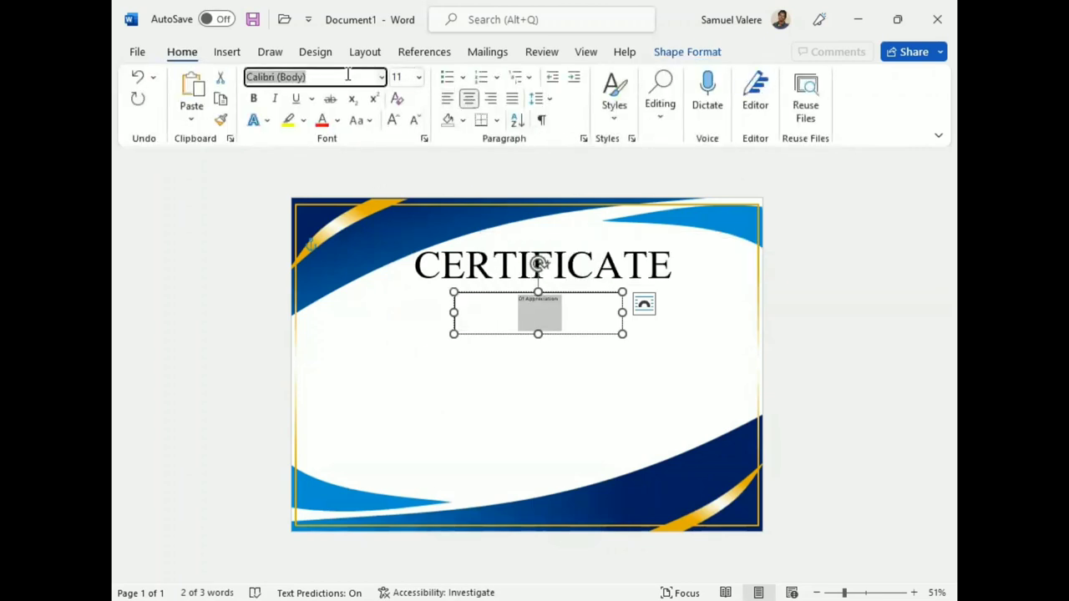
type("Times New Roman")
key("Return")
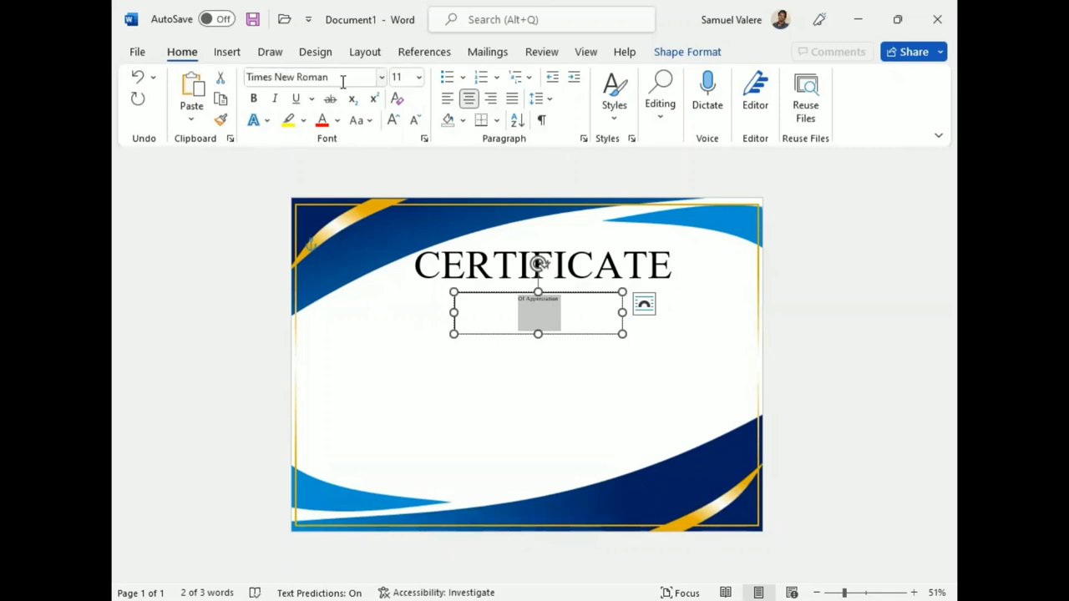
left_click(394, 121)
left_click(394, 121)
left_click(357, 121)
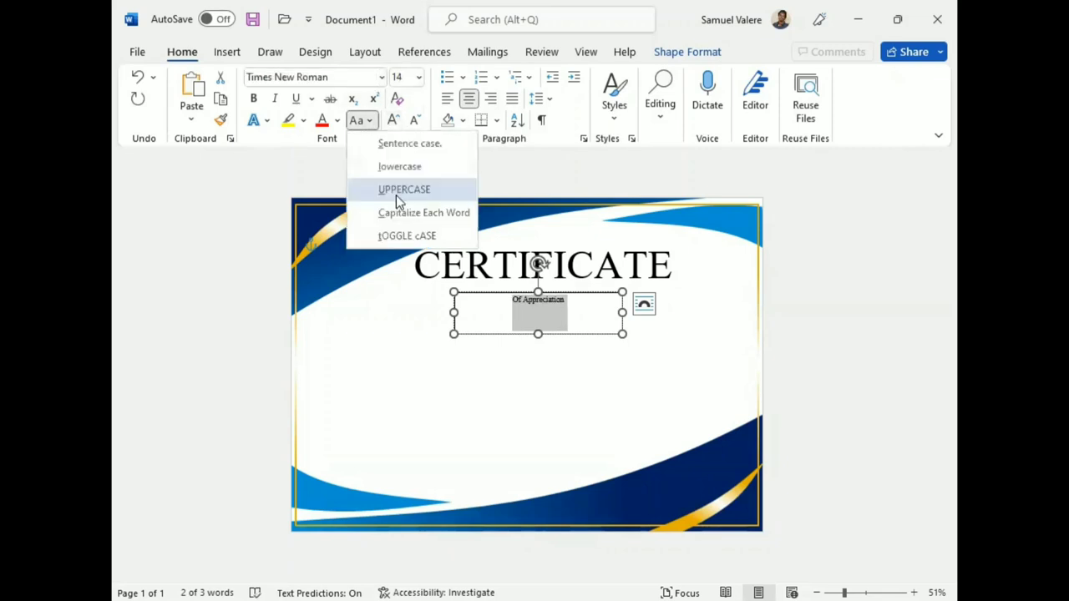
left_click(400, 189)
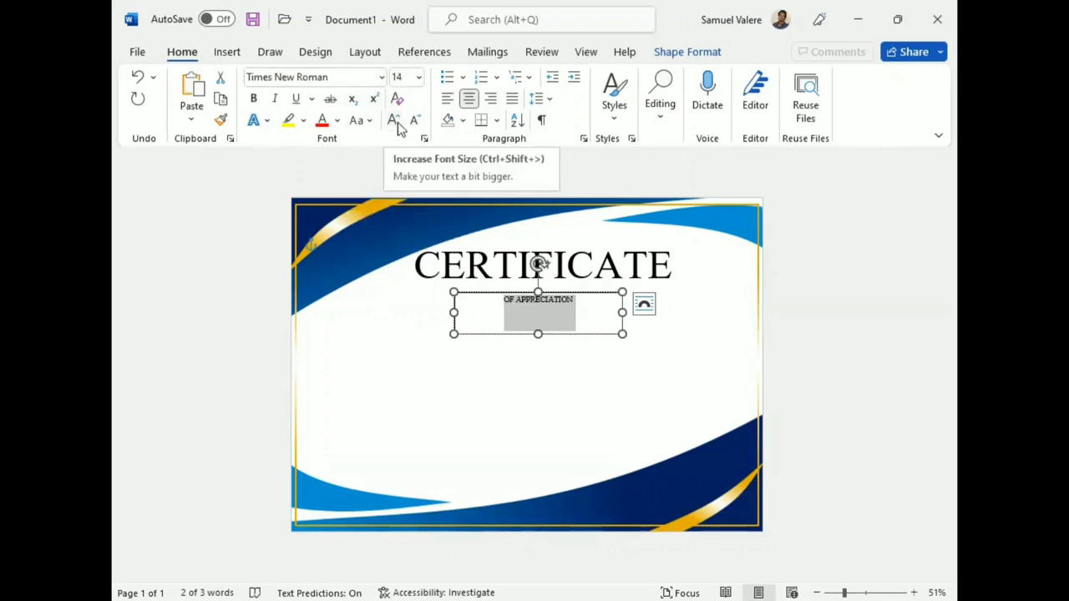
Step: Size the OF APPRECIATION text to 24 pt and select its box
left_click(393, 120)
left_click(393, 120)
left_click(393, 120)
left_click(394, 121)
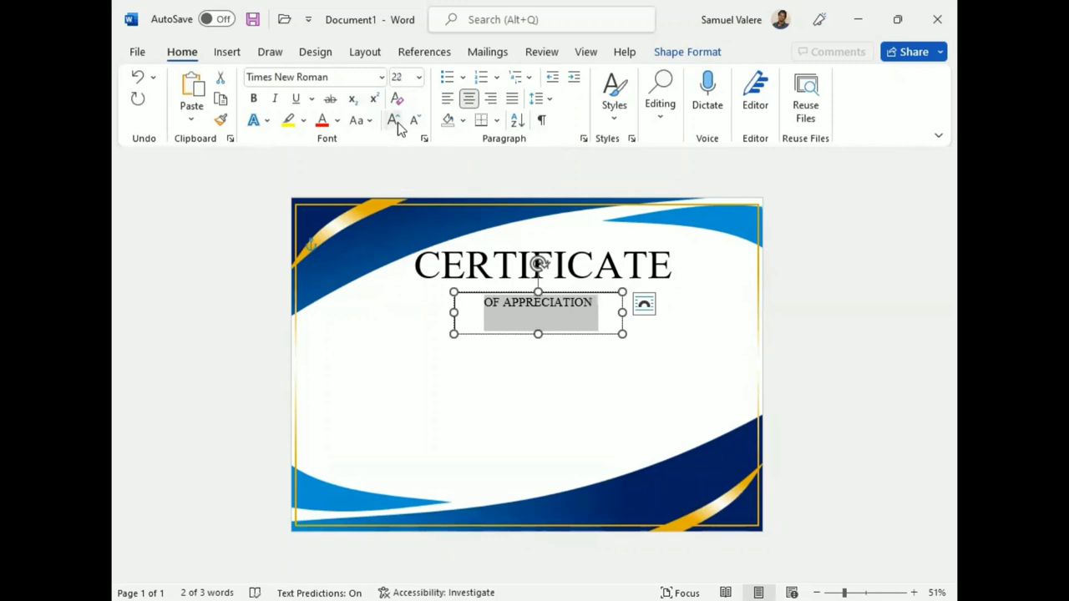
left_click(398, 122)
left_click(398, 122)
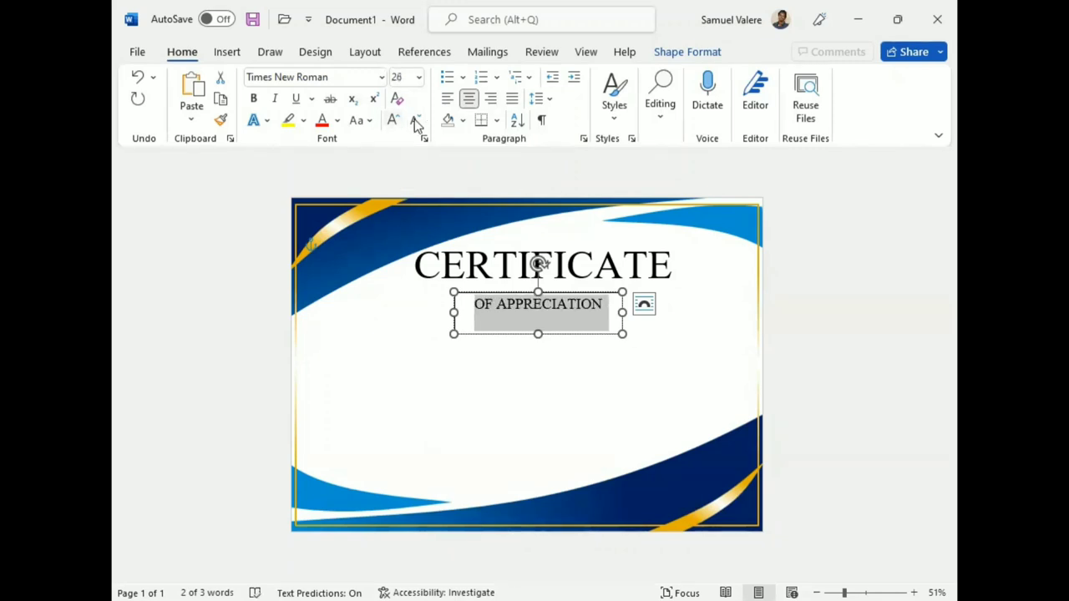
left_click(416, 122)
left_click(535, 331)
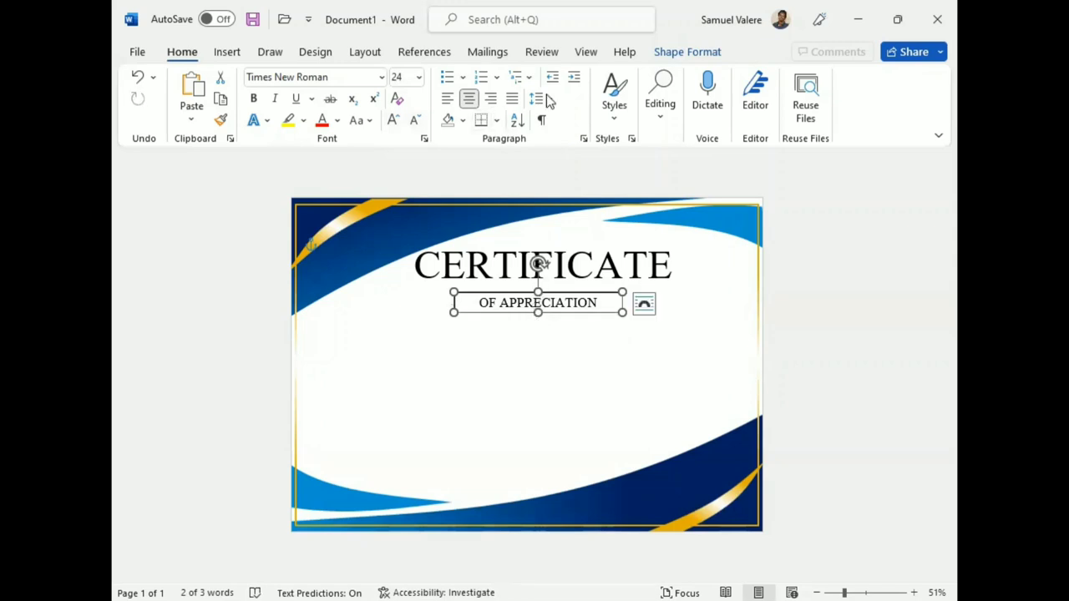
Step: Give the subtitle box no outline and no fill, and move it up under CERTIFICATE
left_click(686, 52)
left_click(395, 99)
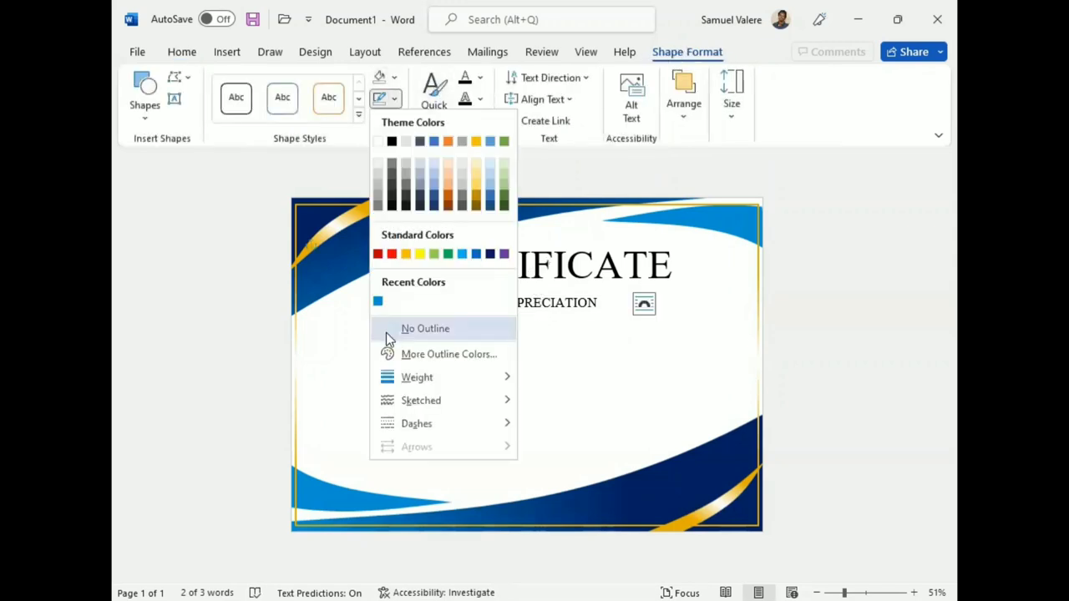
left_click(386, 333)
left_click(395, 80)
left_click(387, 304)
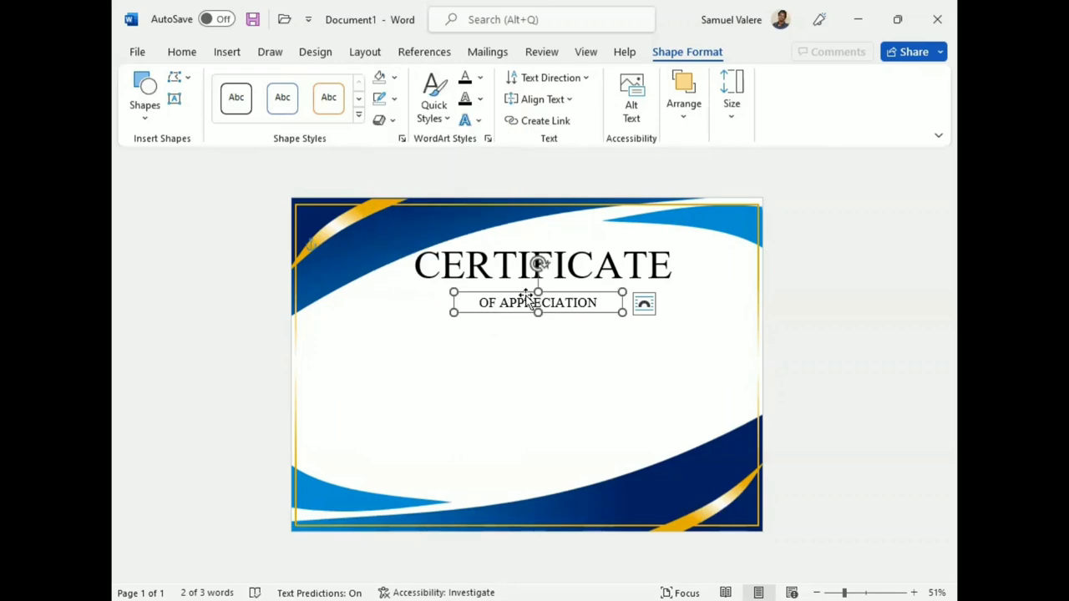
left_click_drag(528, 299, 531, 285)
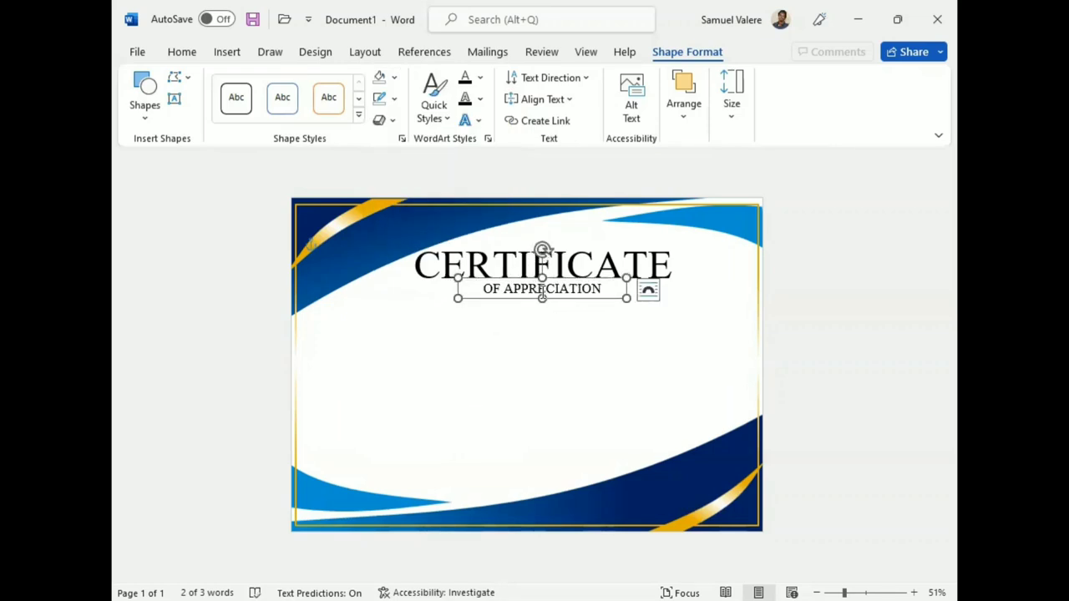
Step: Expand the OF APPRECIATION character spacing by 3 pt
double_click(541, 290)
triple_click(541, 293)
left_click(182, 52)
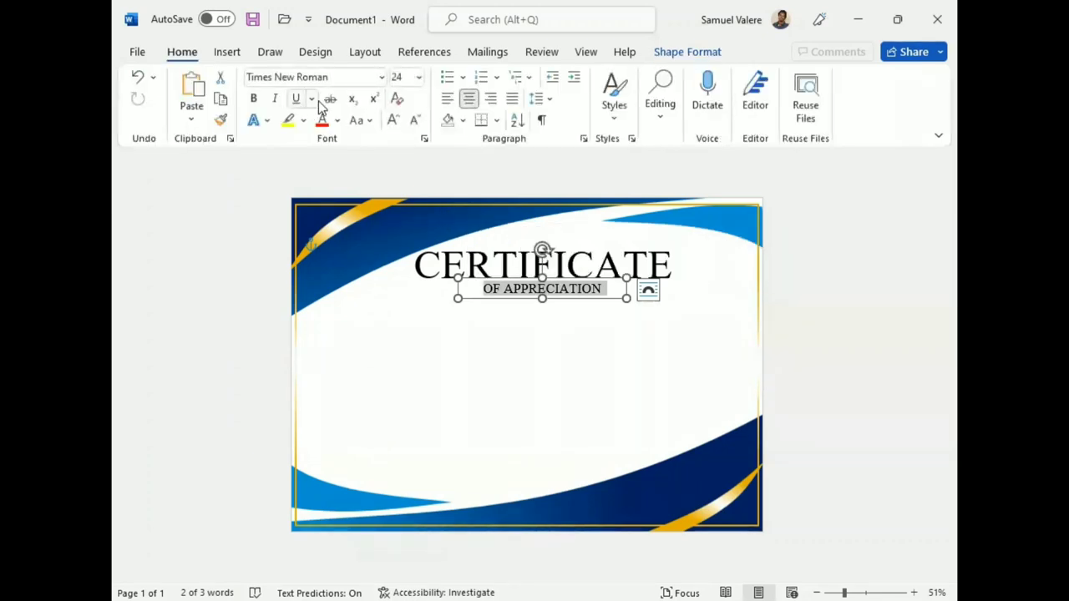
left_click(424, 139)
left_click(436, 119)
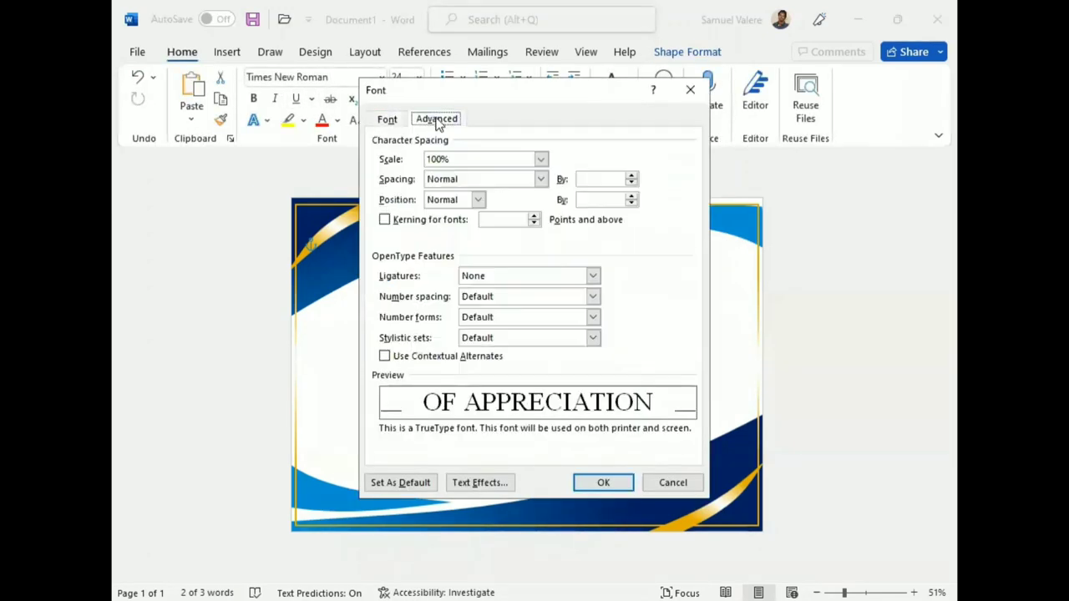
left_click(541, 178)
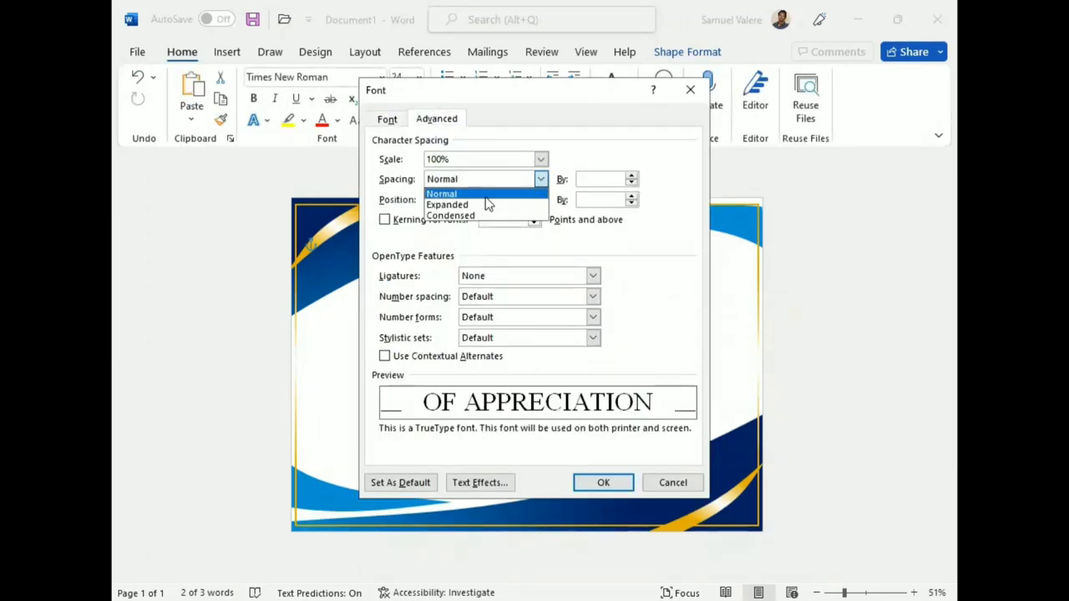
left_click(484, 206)
left_click(602, 178)
type("3")
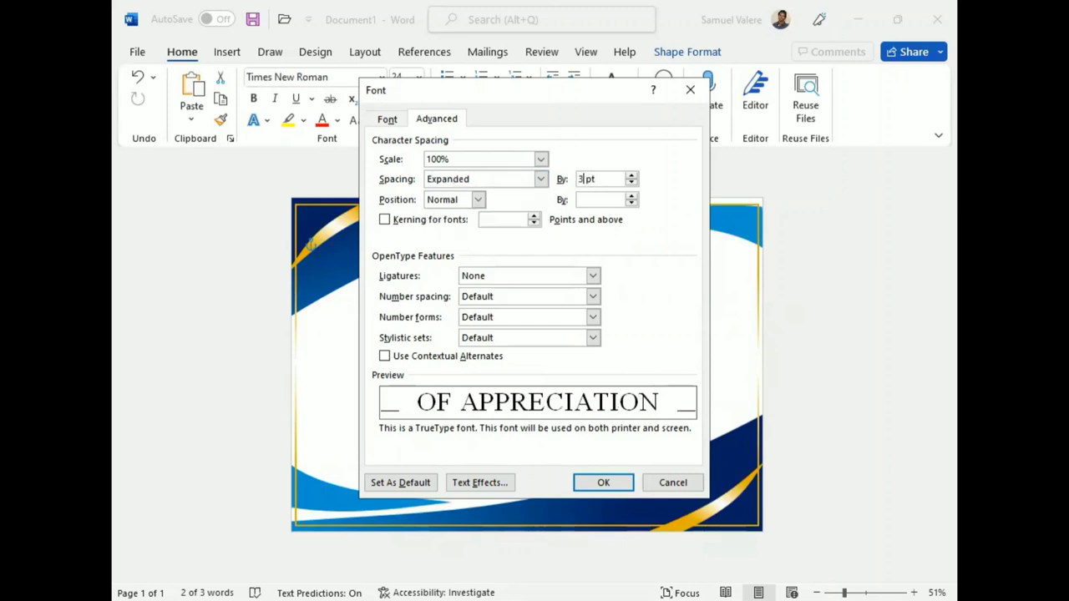
key("Return")
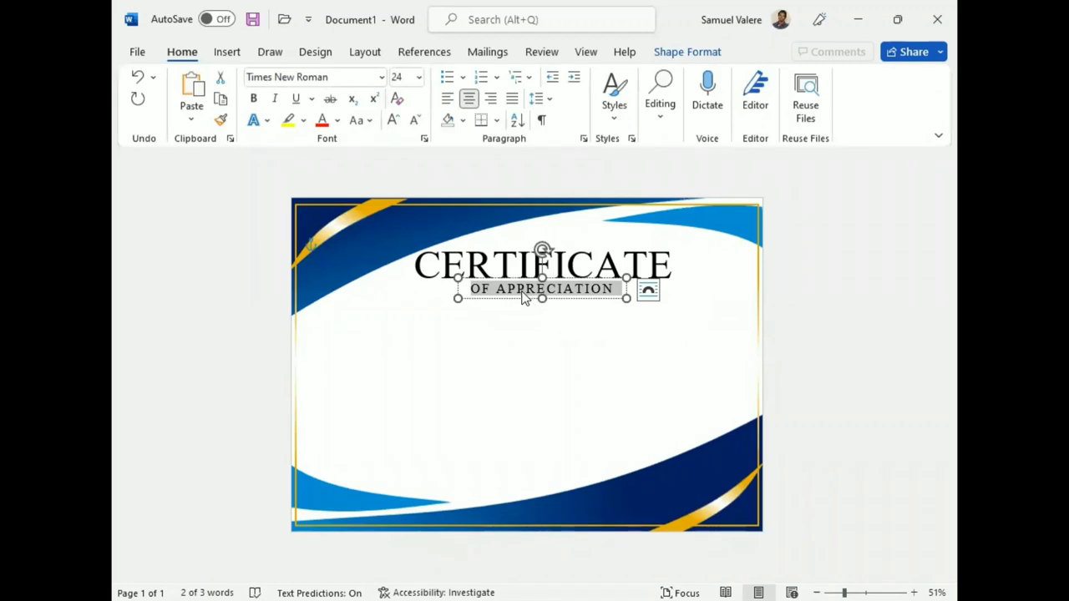
left_click(557, 290)
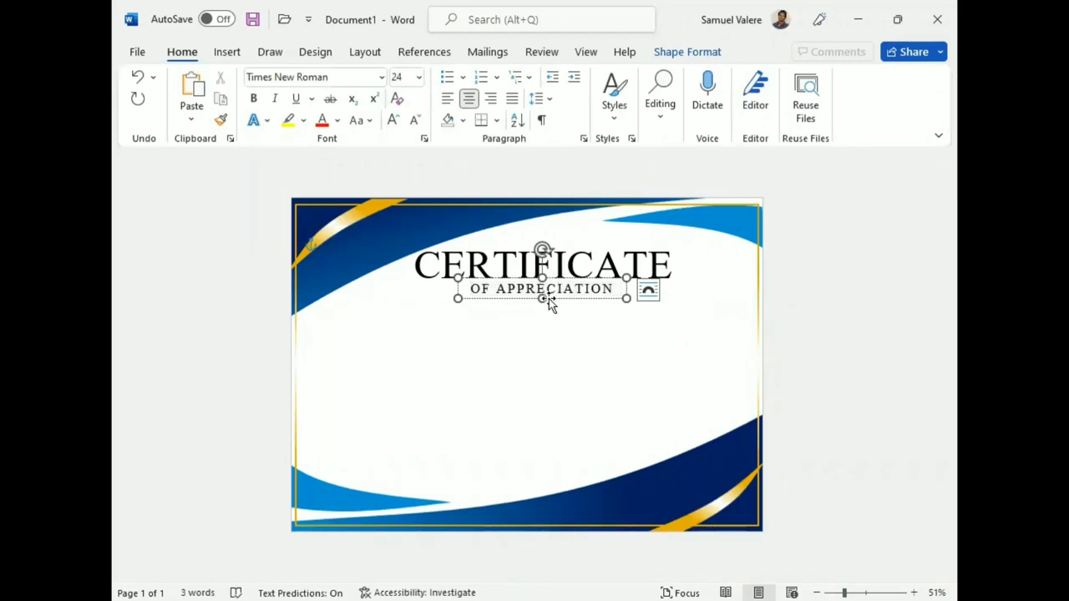
Step: Shift the CERTIFICATE box slightly, then nudge the subtitle right and up to centre it beneath
left_click(535, 329)
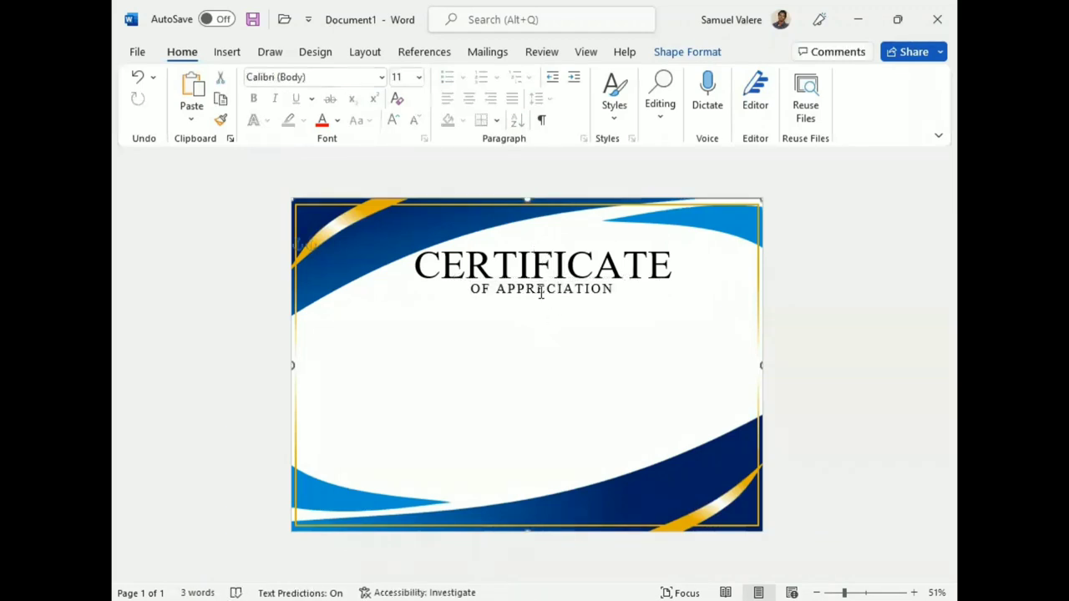
left_click(536, 302)
left_click(532, 238)
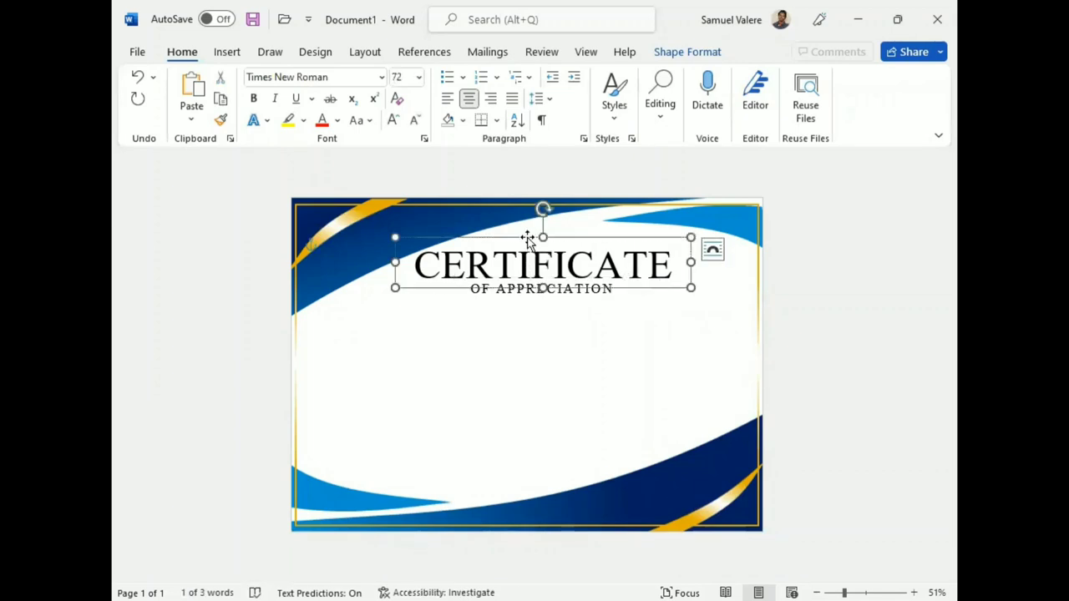
left_click_drag(532, 236, 532, 234)
left_click(554, 282)
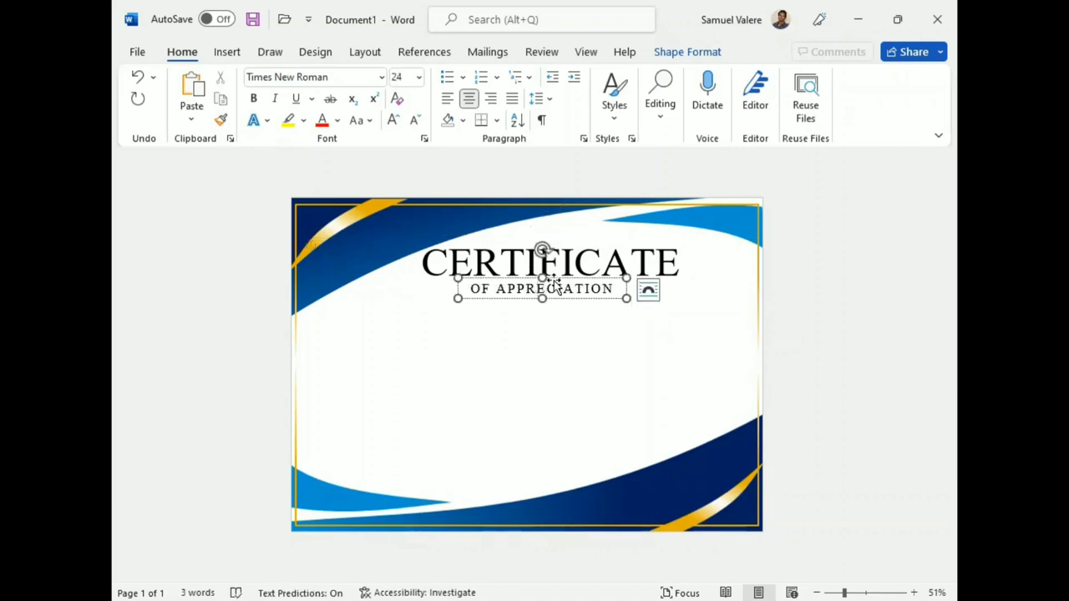
left_click(557, 277)
key("Right")
key("Right")
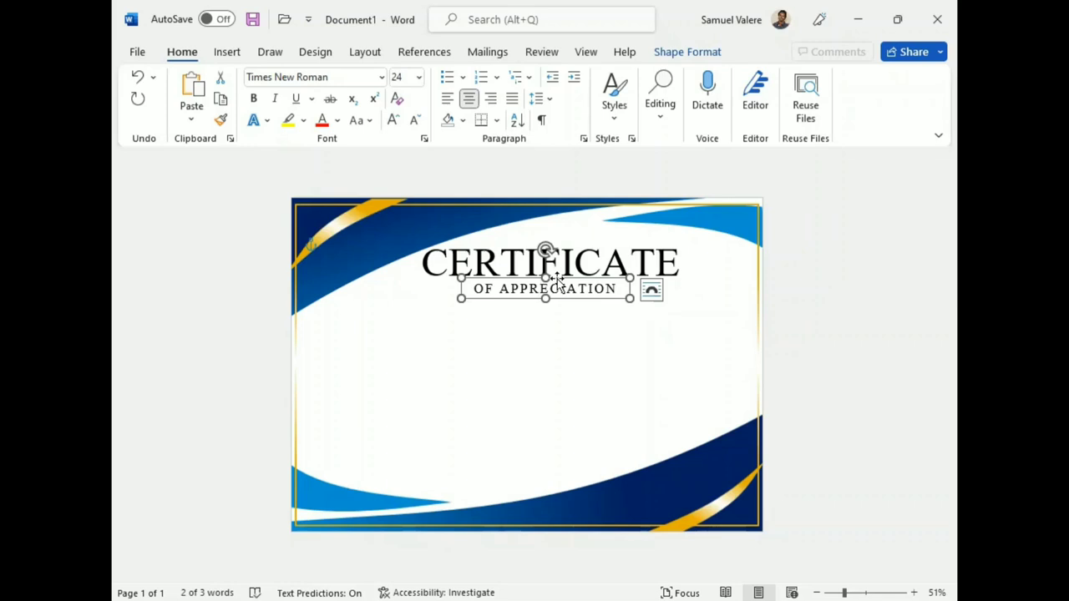
key("Up")
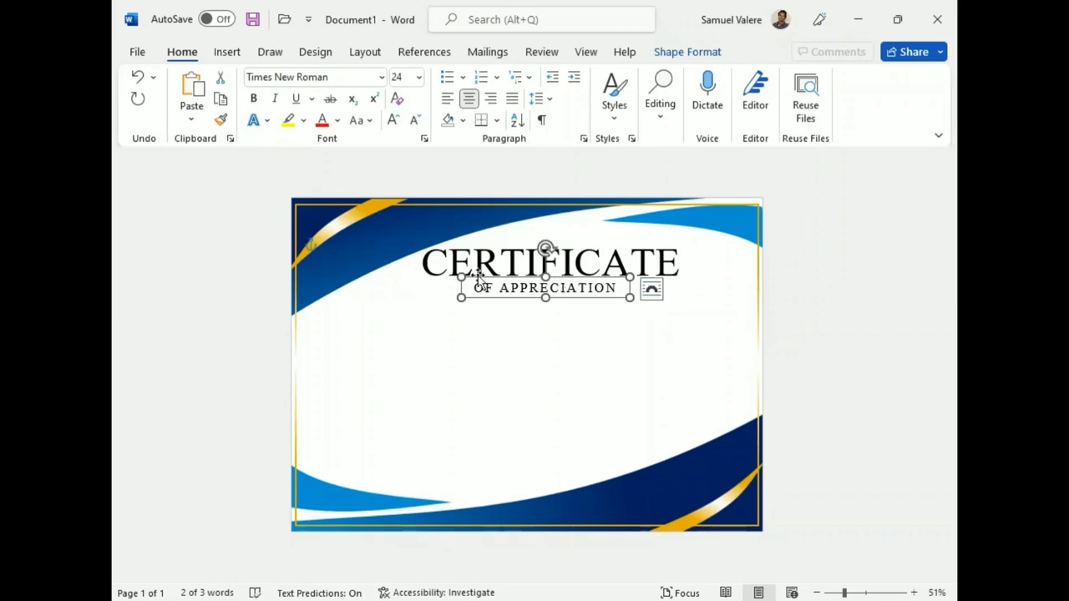
left_click(227, 52)
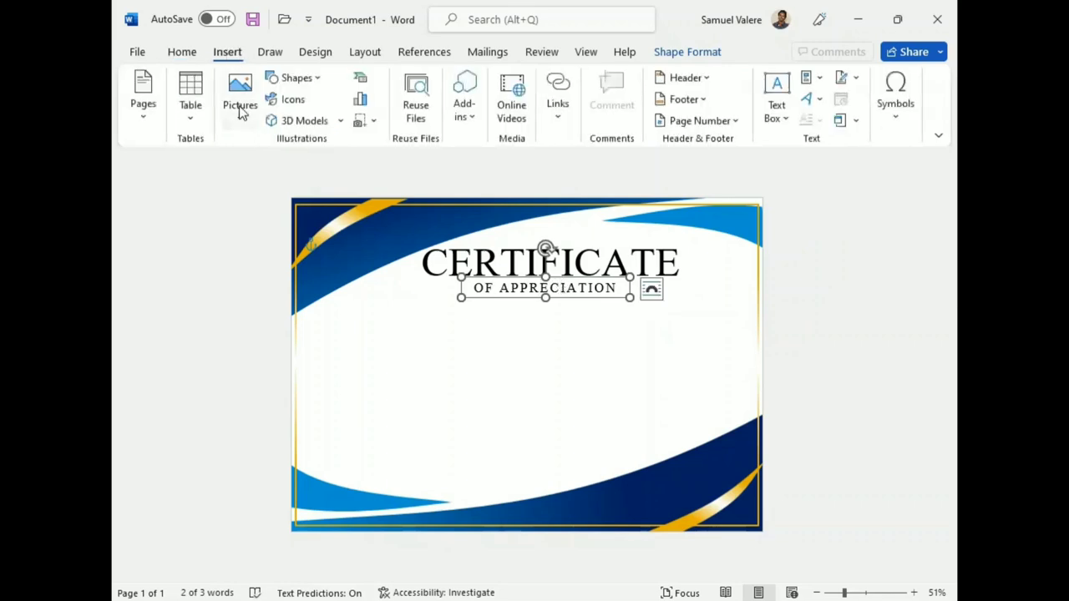
Step: Draw a horizontal line under OF APPRECIATION, shorten its right end and nudge it centred
left_click(311, 79)
left_click(271, 184)
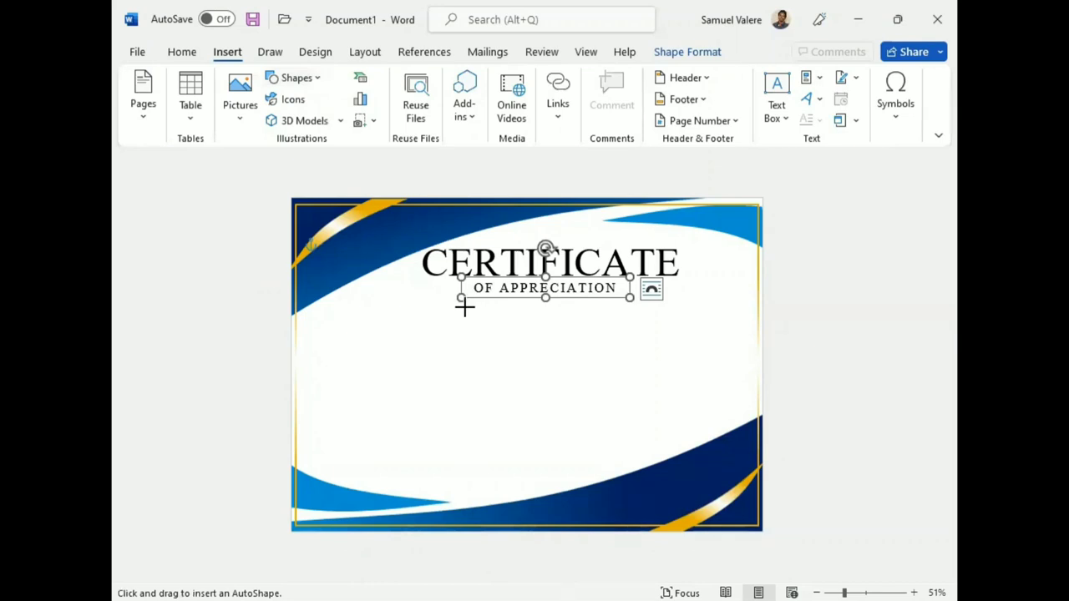
mouse_move(466, 307)
left_mouse_down()
mouse_move(632, 307)
mouse_move(605, 308)
left_mouse_up()
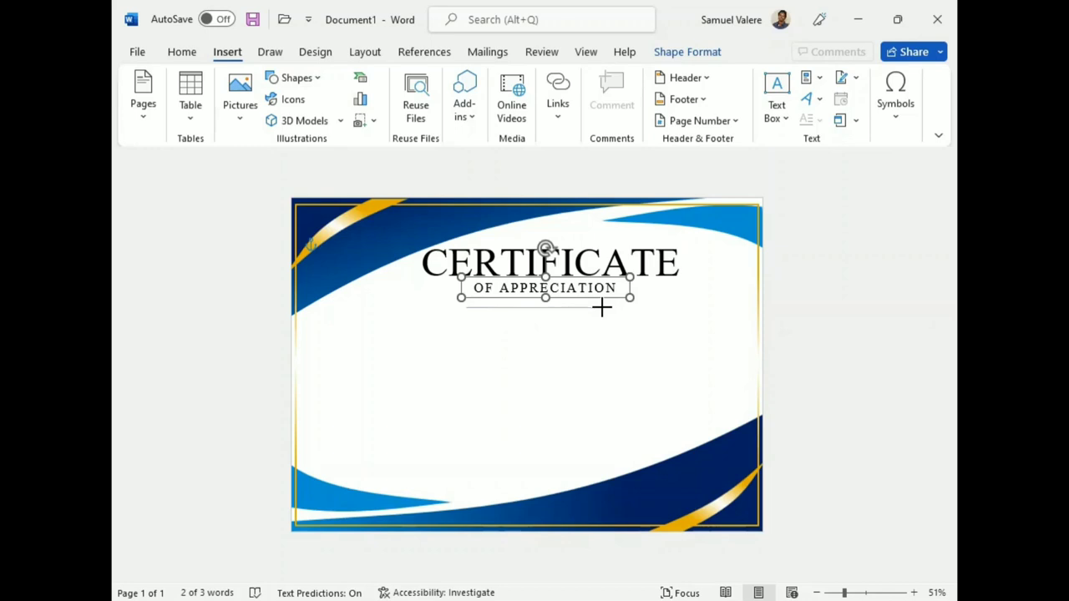
left_click_drag(601, 307, 603, 306)
key("Up")
key("Up")
key("Up")
key("Up")
key("Up")
key("Up")
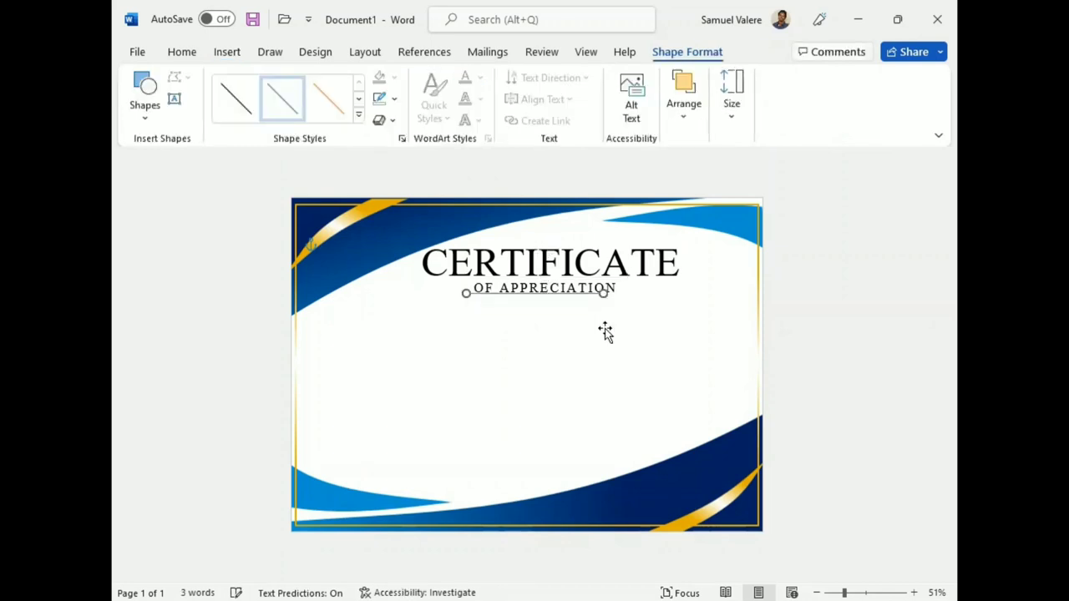
key("Down")
key("Right")
key("Right")
key("Right")
key("Right")
key("Right")
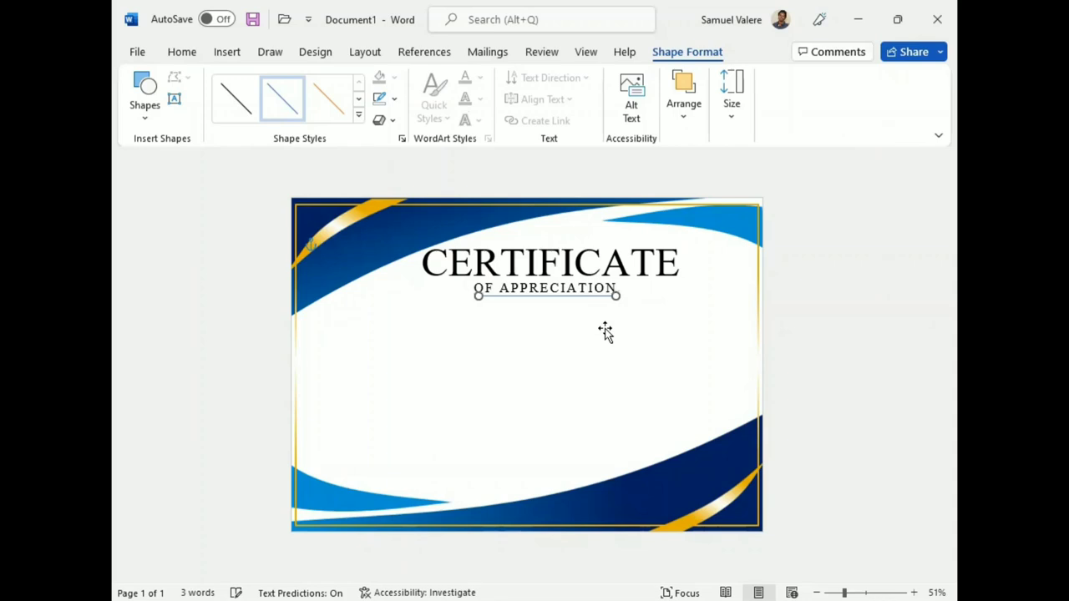
left_click_drag(614, 296, 589, 298)
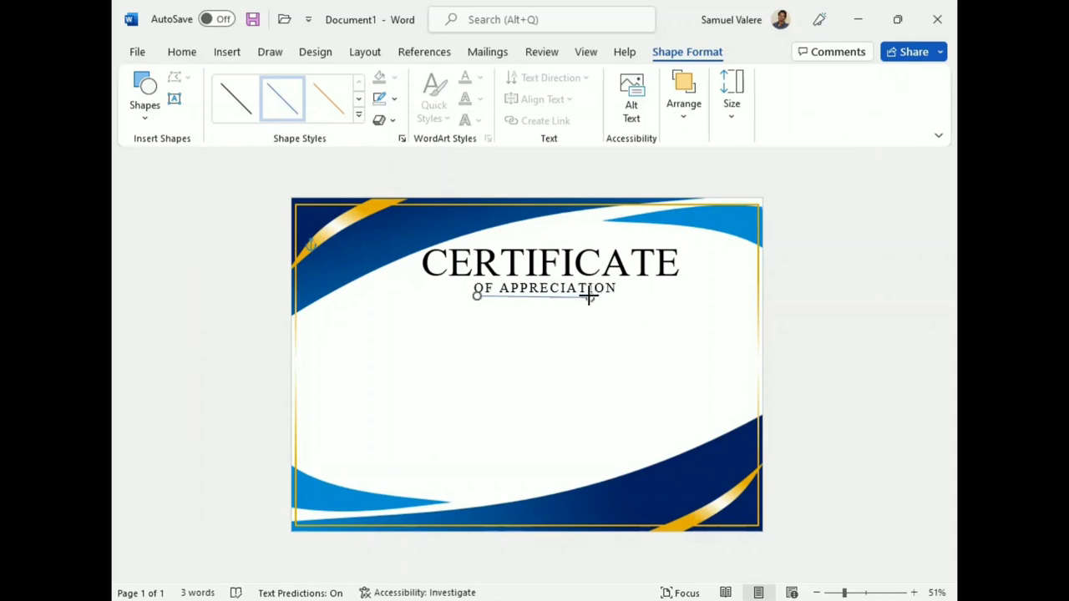
key("Right")
key("Right")
key("Right")
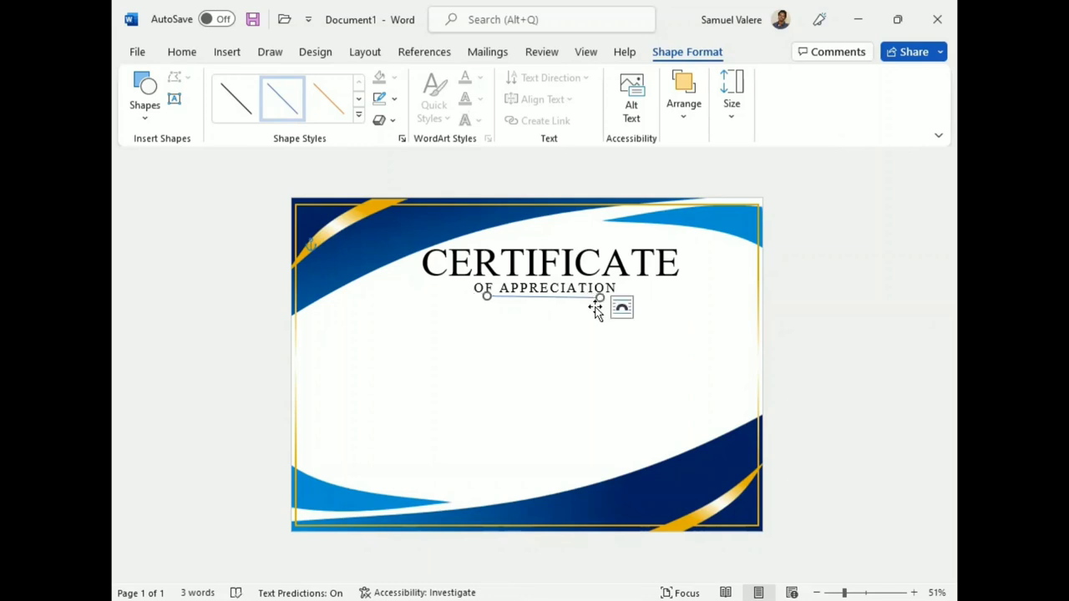
Step: Make the underline under OF APPRECIATION black with a ¾ pt weight, then deselect it
left_click(387, 99)
left_click(391, 142)
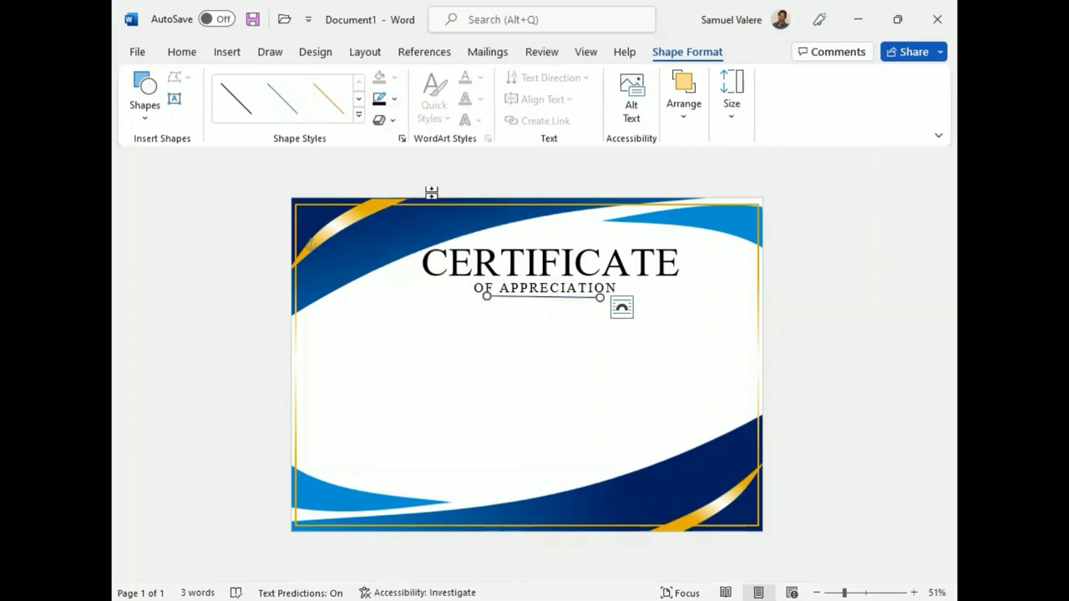
left_click(393, 98)
mouse_move(505, 382)
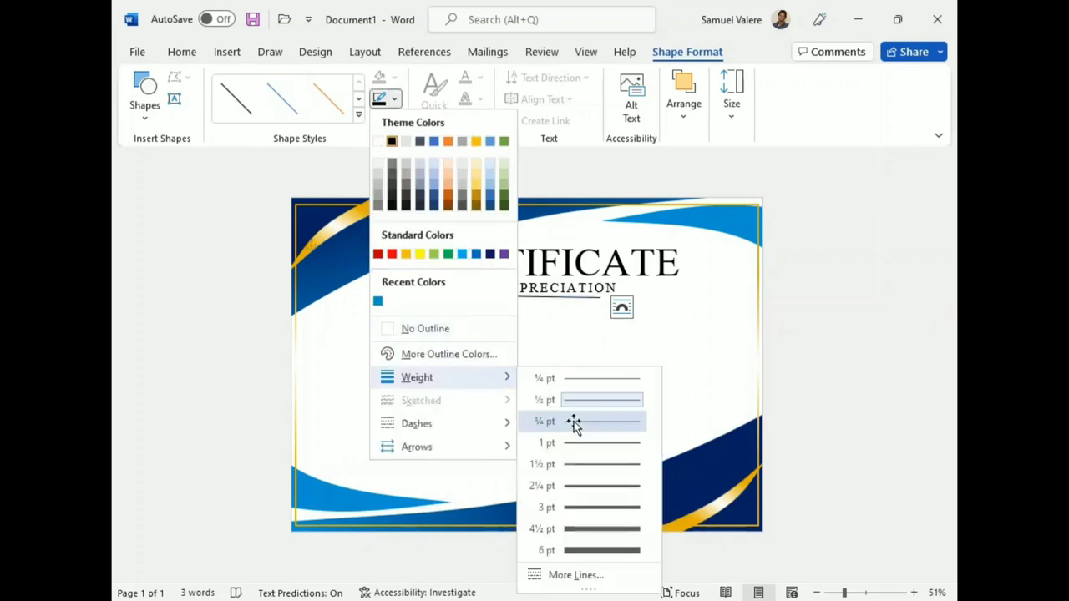
left_click(573, 424)
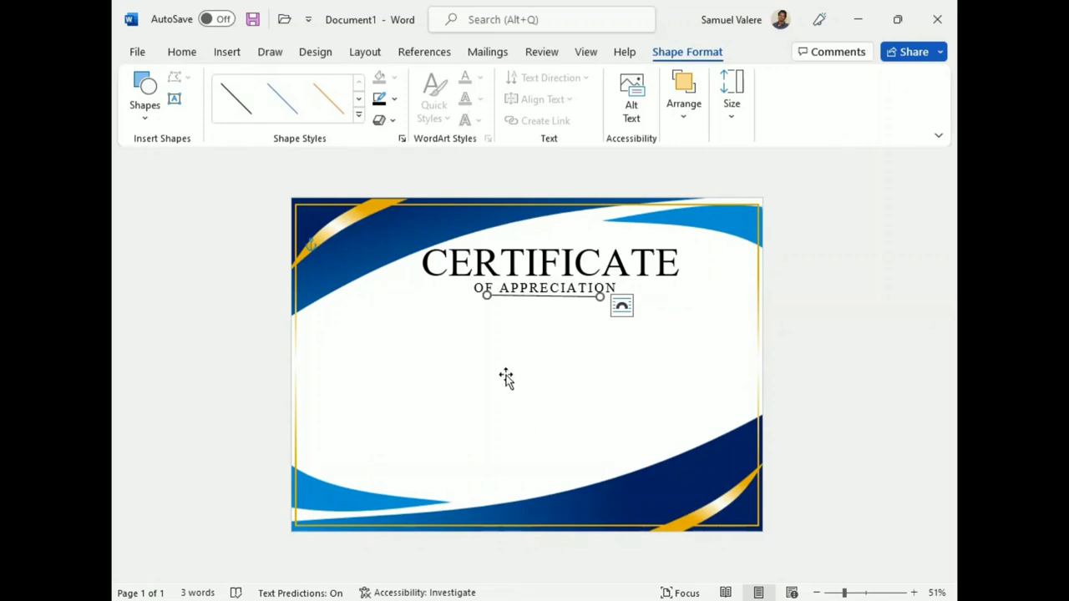
left_click(491, 347)
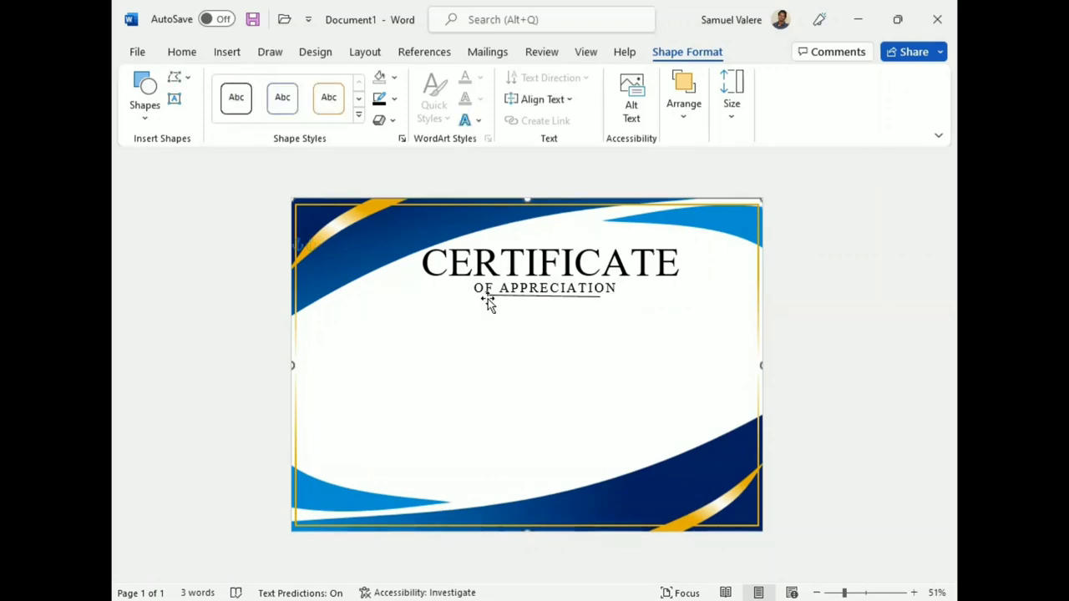
Step: Draw a text box below the subtitle and type the 'Proudly Presented To' line
left_click(174, 99)
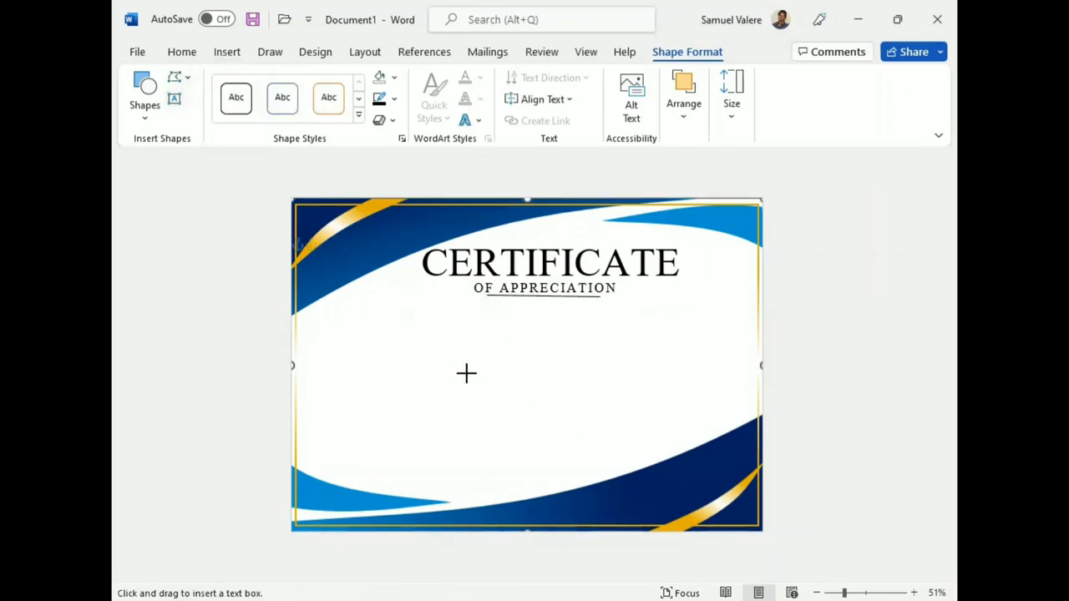
left_click_drag(422, 320, 727, 378)
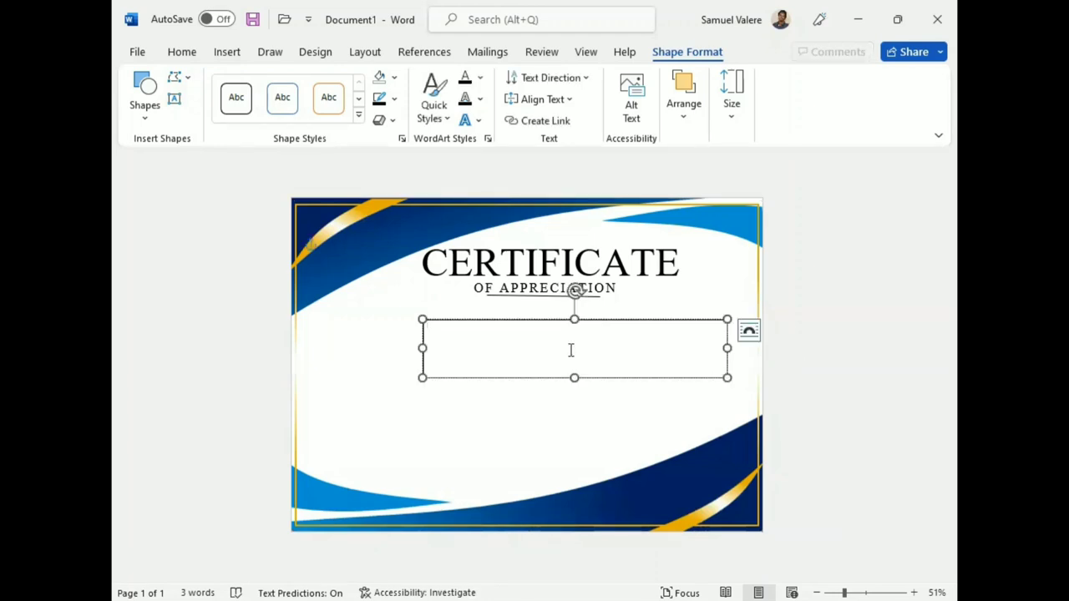
left_click_drag(556, 320, 499, 320)
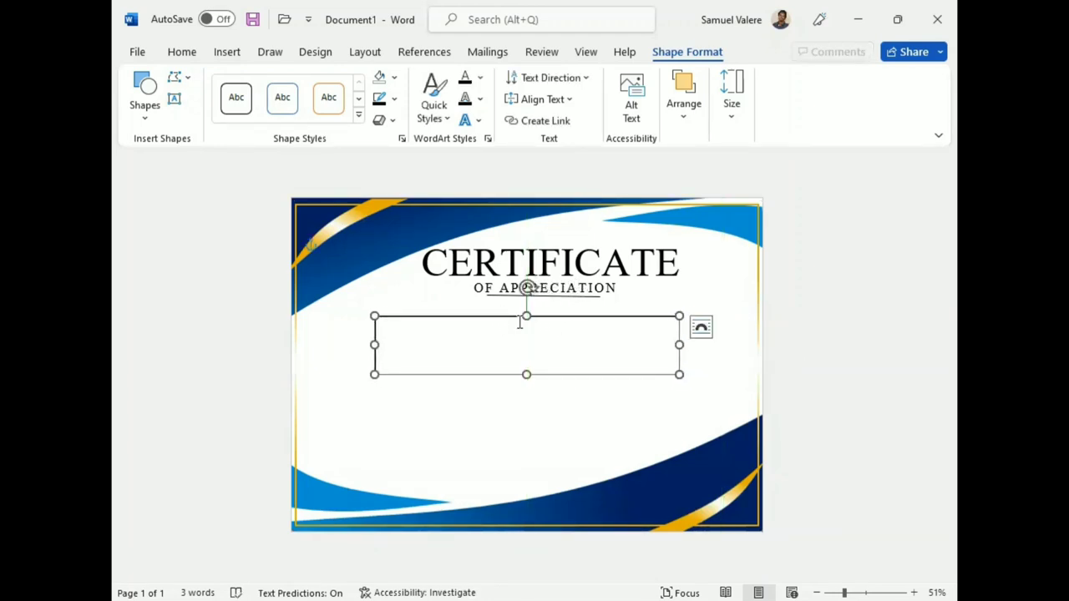
left_click(516, 331)
type("Proudly Presented T")
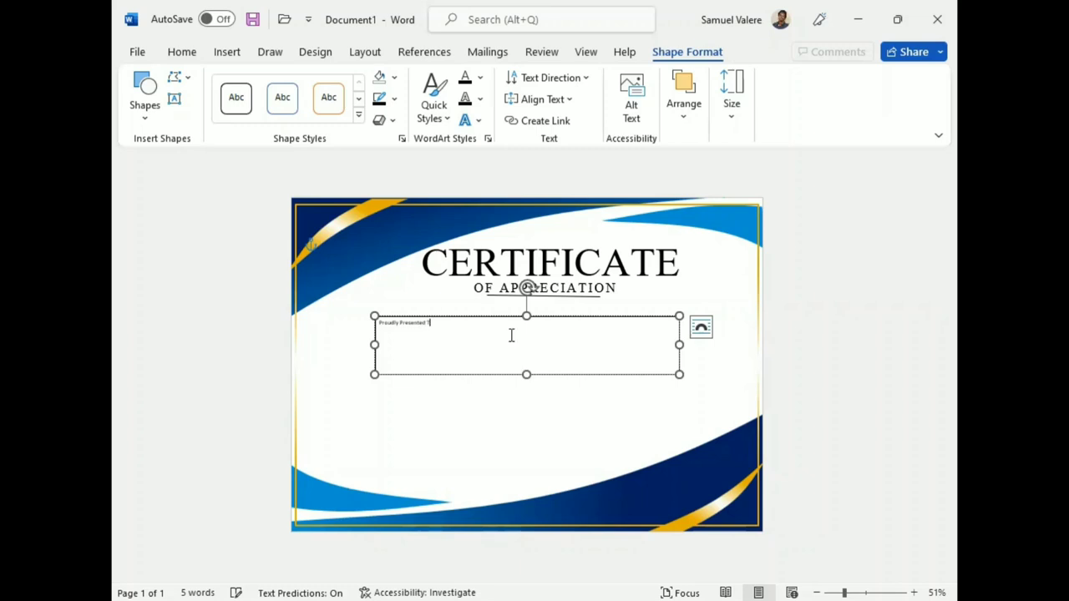
type("o")
Step: Make 'Proudly Presented To' centred, bold and 20 pt
triple_click(403, 324)
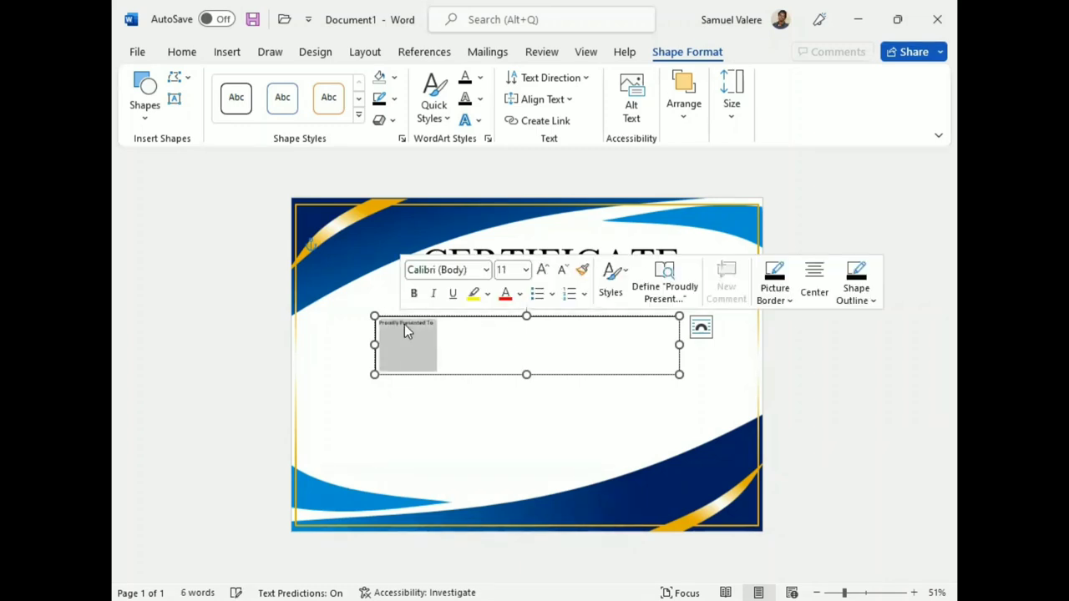
left_click(178, 52)
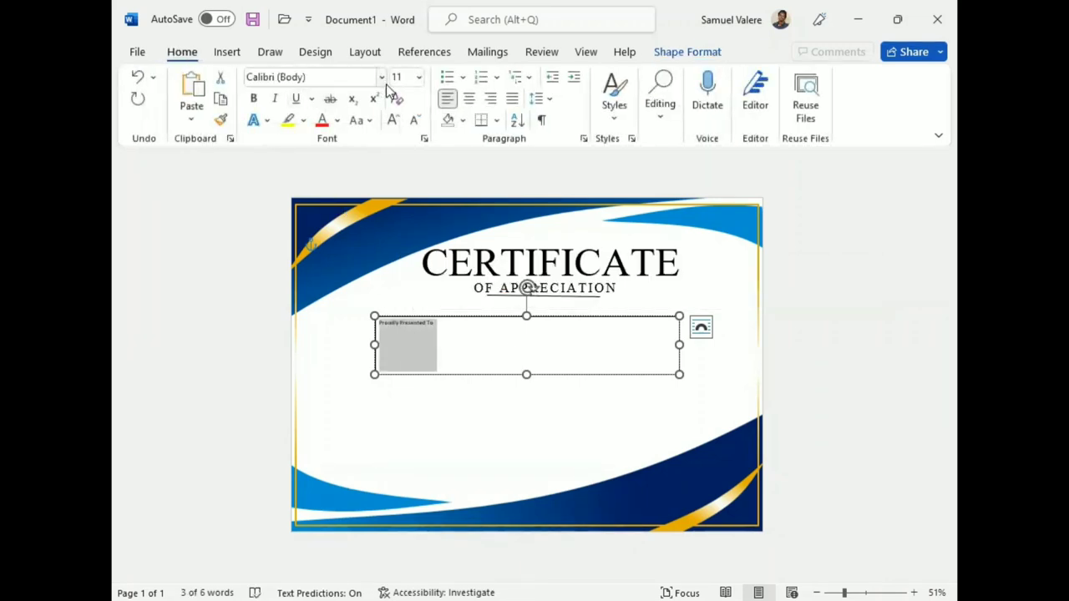
left_click(393, 121)
left_click(393, 121)
left_click(393, 121)
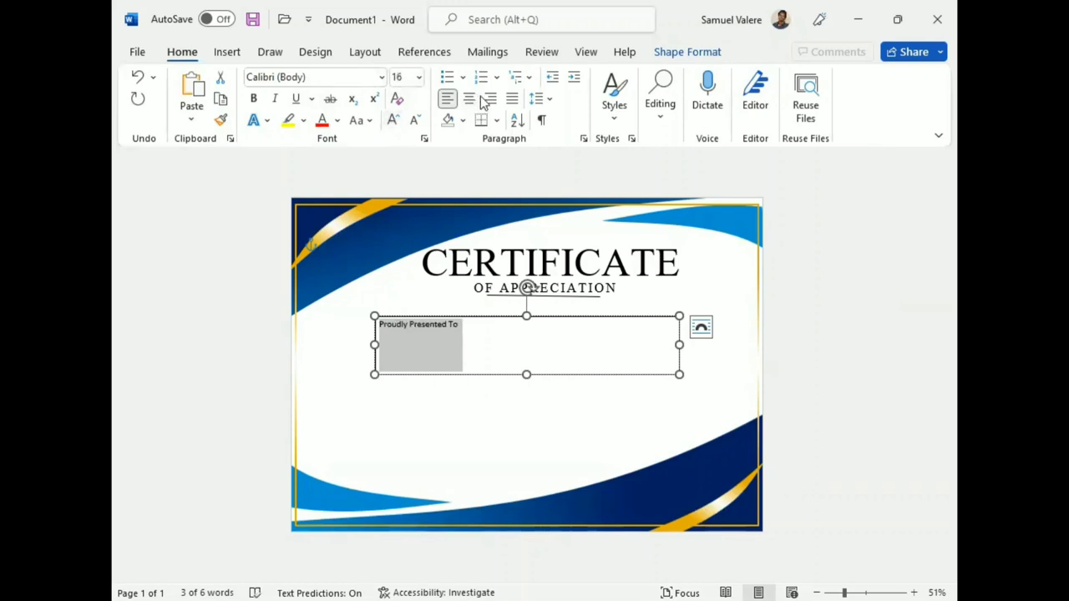
left_click(468, 100)
left_click(254, 98)
left_click(393, 121)
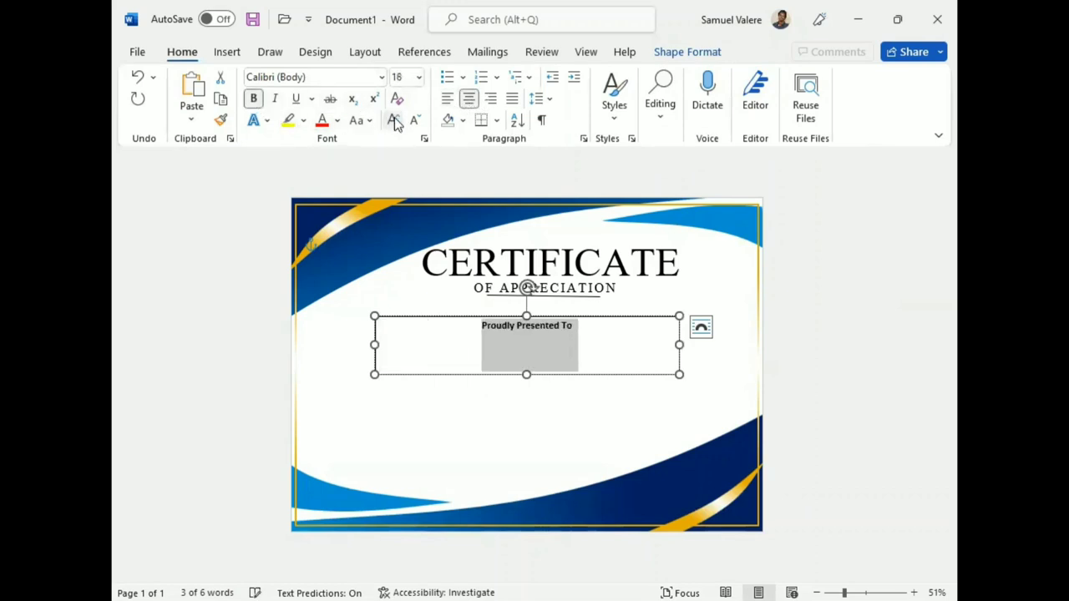
left_click(393, 121)
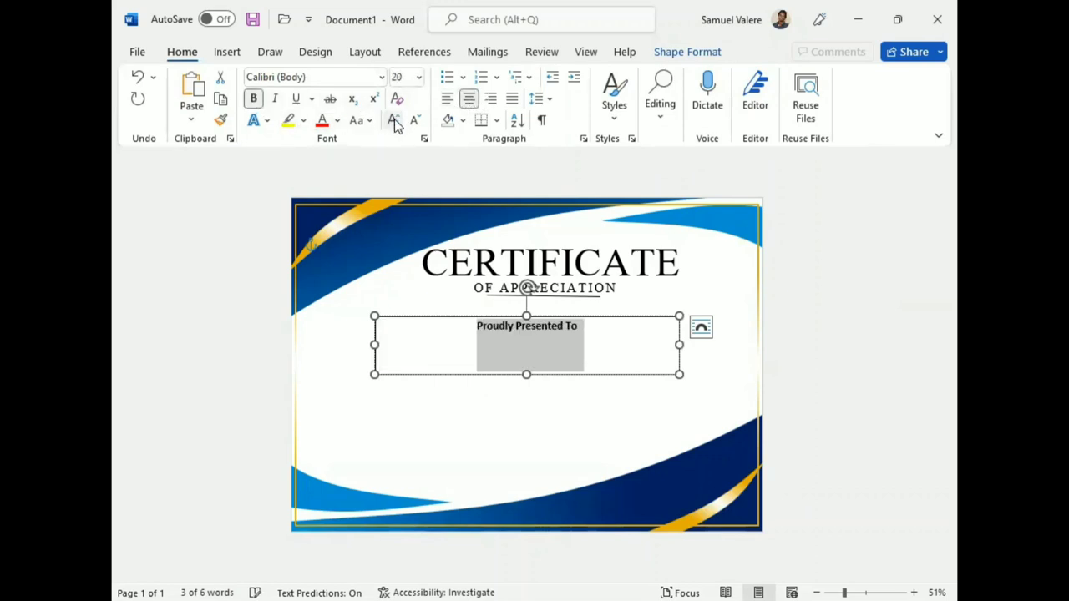
Step: Expand the character spacing of 'Proudly Presented To' by 3 pt
left_click(424, 139)
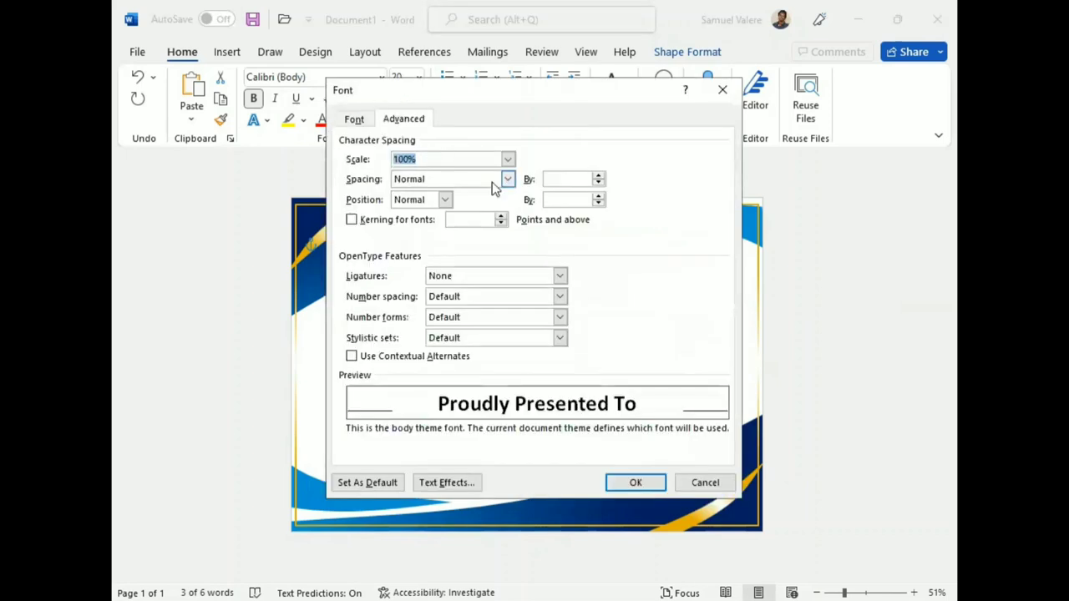
left_click(507, 179)
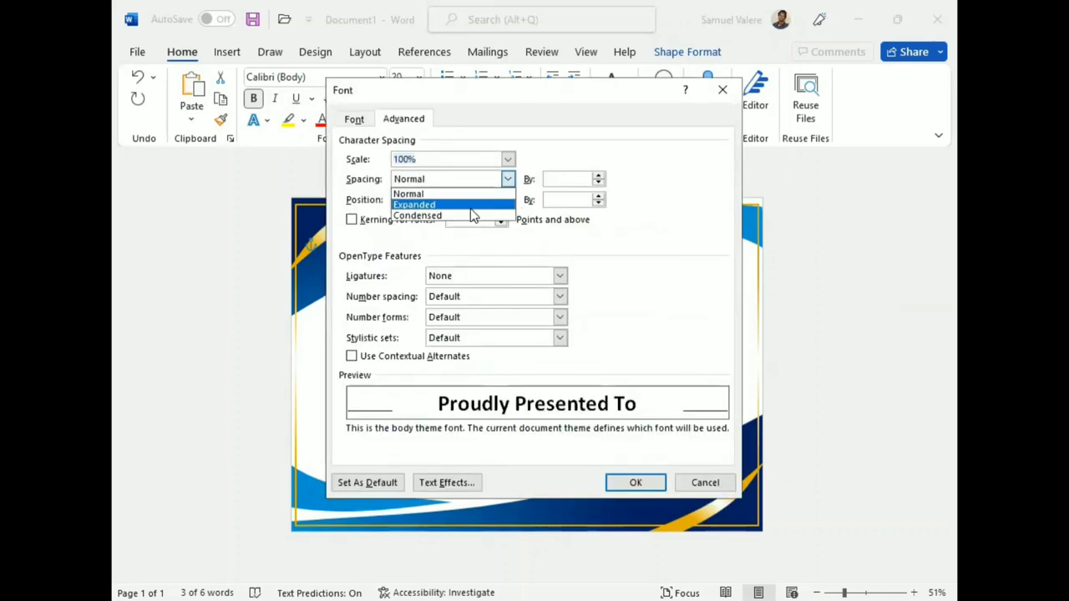
left_click(455, 200)
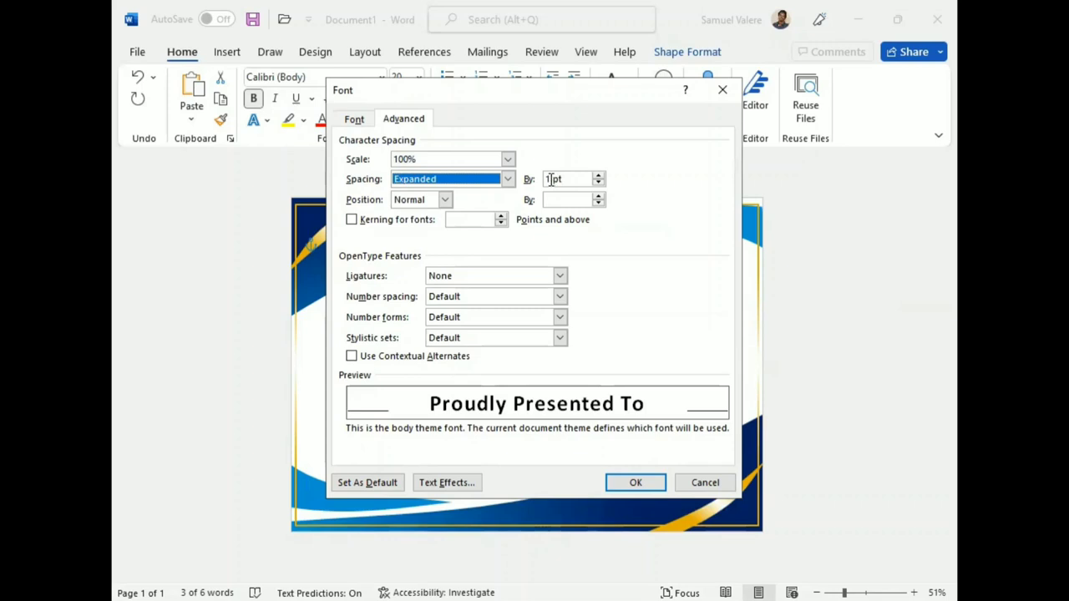
left_click(549, 178)
type("3")
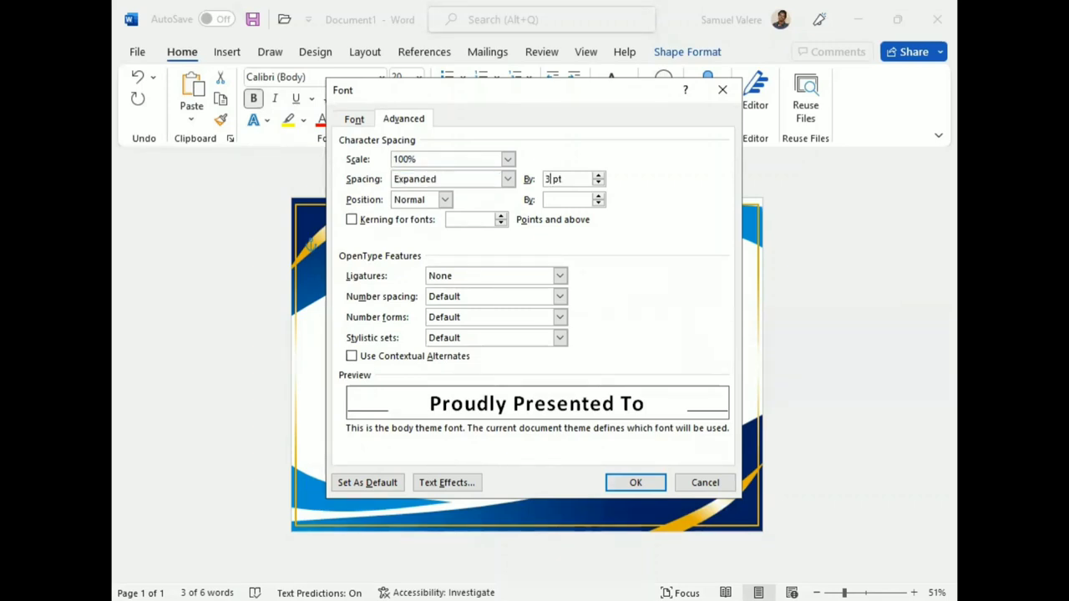
key("Return")
Step: Tighten the Proudly Presented To box around its text and give it no outline and no fill
left_click_drag(526, 376, 526, 340)
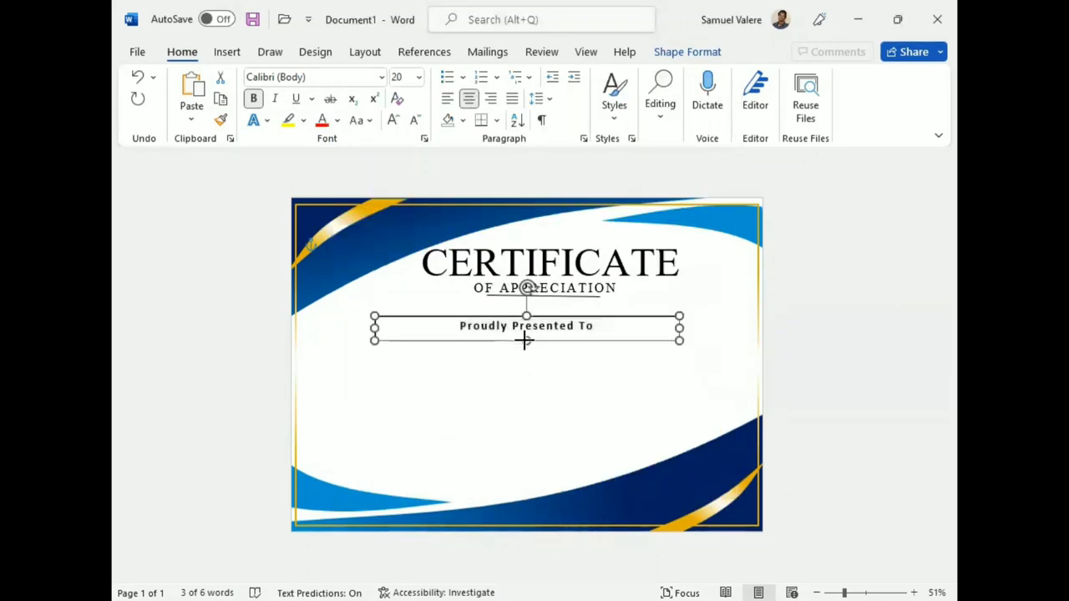
mouse_move(680, 327)
left_mouse_down()
mouse_move(527, 327)
mouse_move(536, 315)
mouse_move(577, 317)
left_mouse_up()
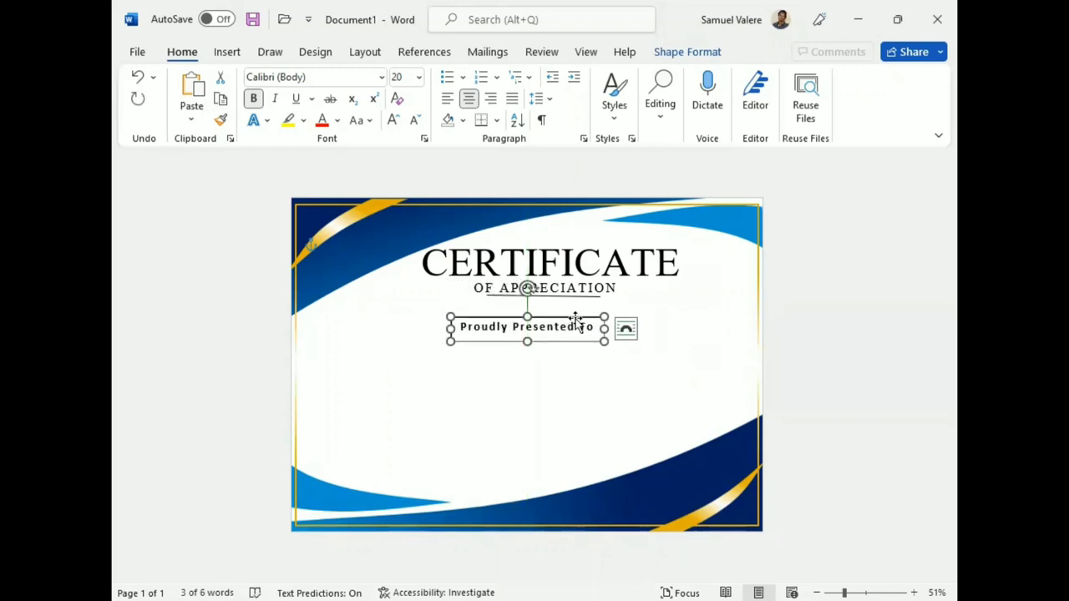
left_click(675, 53)
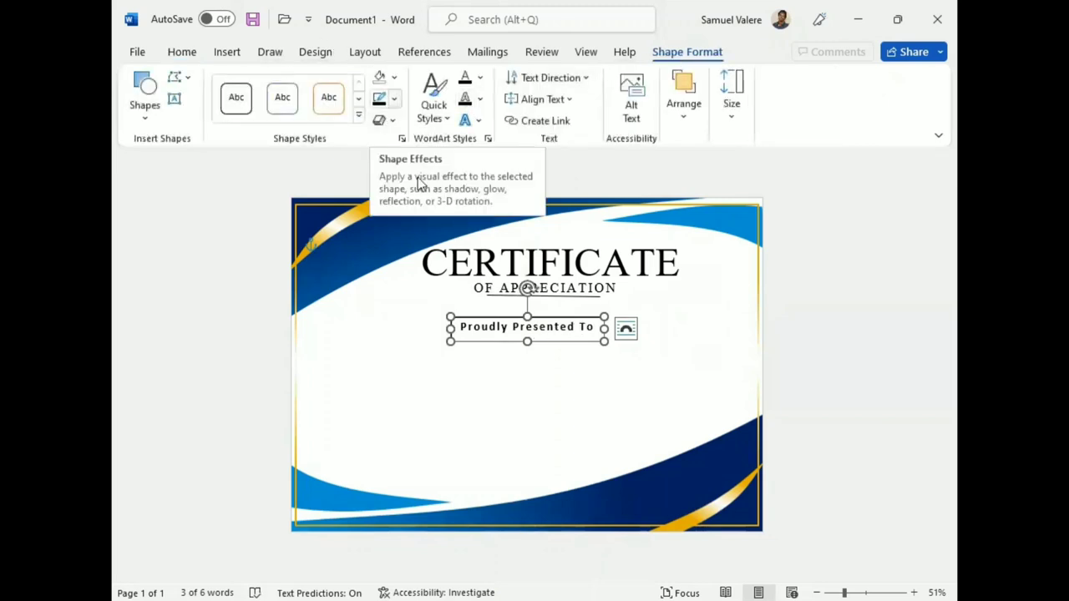
left_click(396, 100)
left_click(396, 329)
left_click(394, 77)
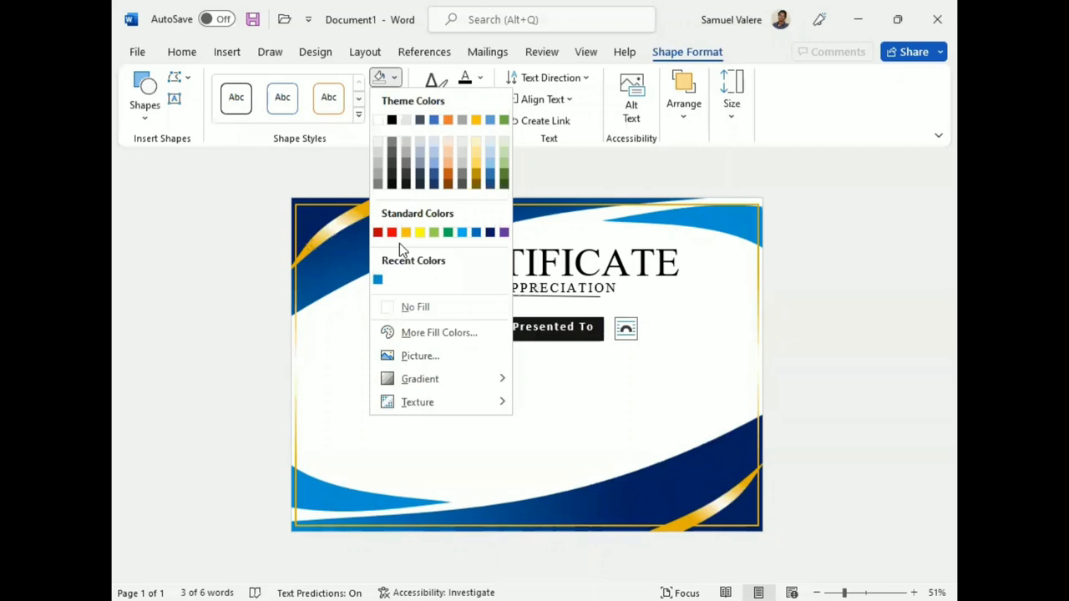
left_click(393, 308)
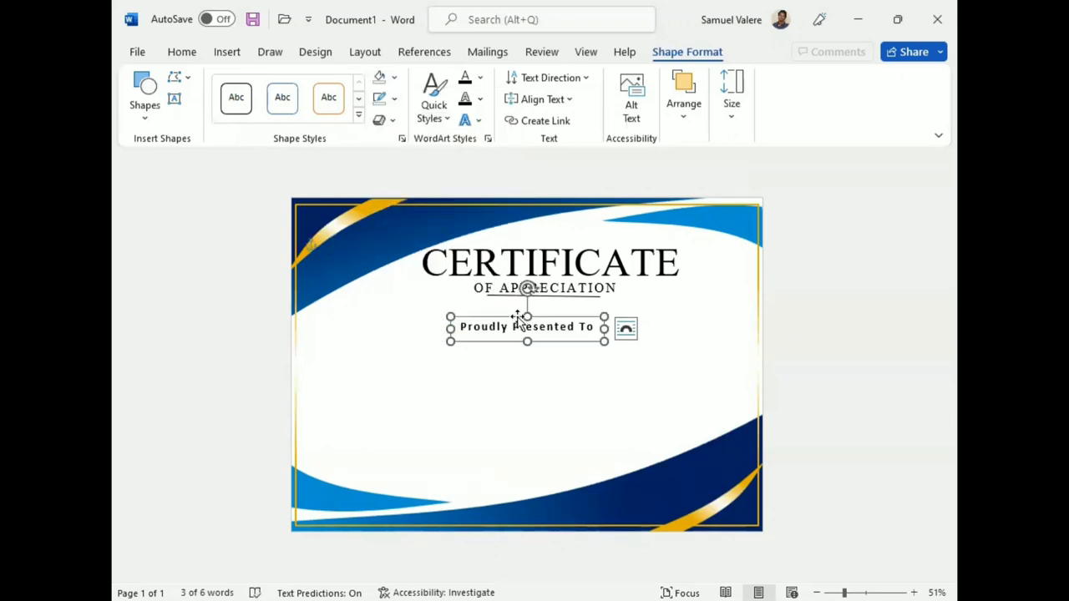
Step: Nudge the Proudly Presented To box up and select the OF APPRECIATION box
left_click_drag(519, 325, 517, 315)
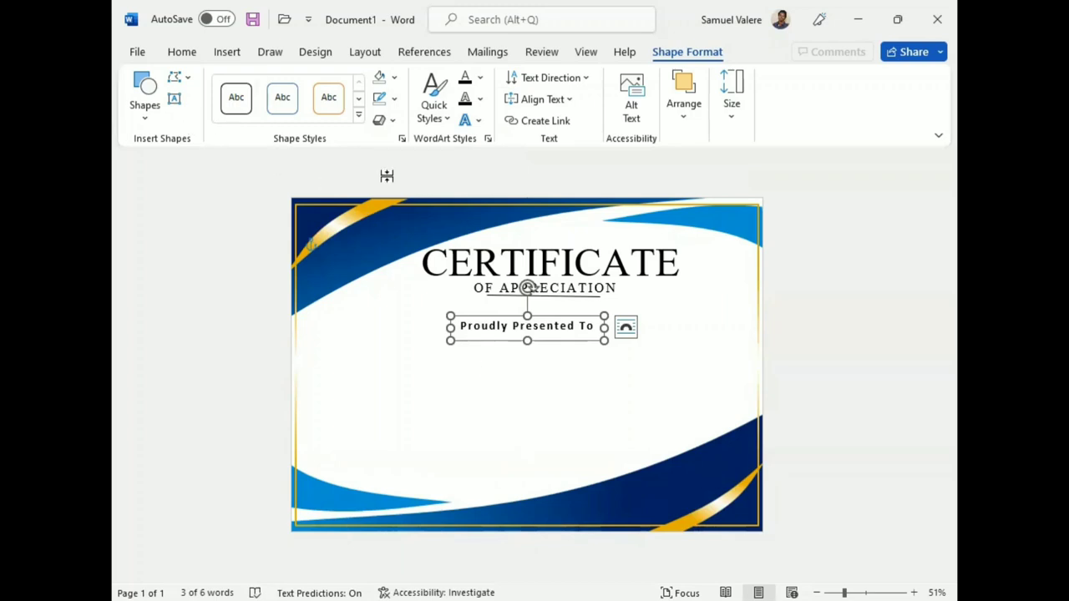
left_click(551, 289)
left_click(593, 298)
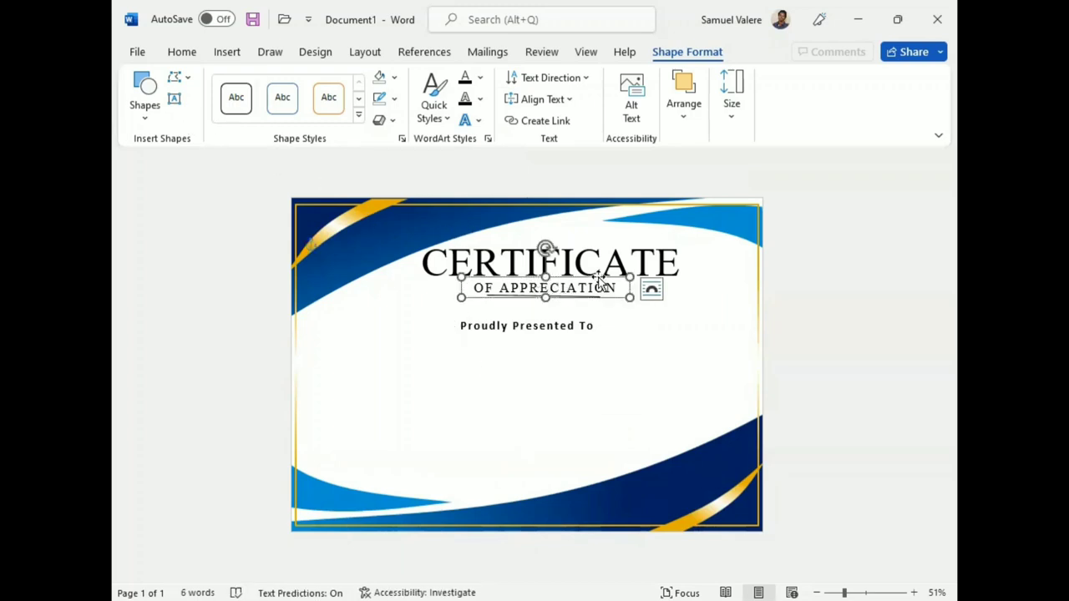
Step: Adjust the decorative line under OF APPRECIATION, shortening it slightly from the left
left_click(552, 303)
left_click(489, 298)
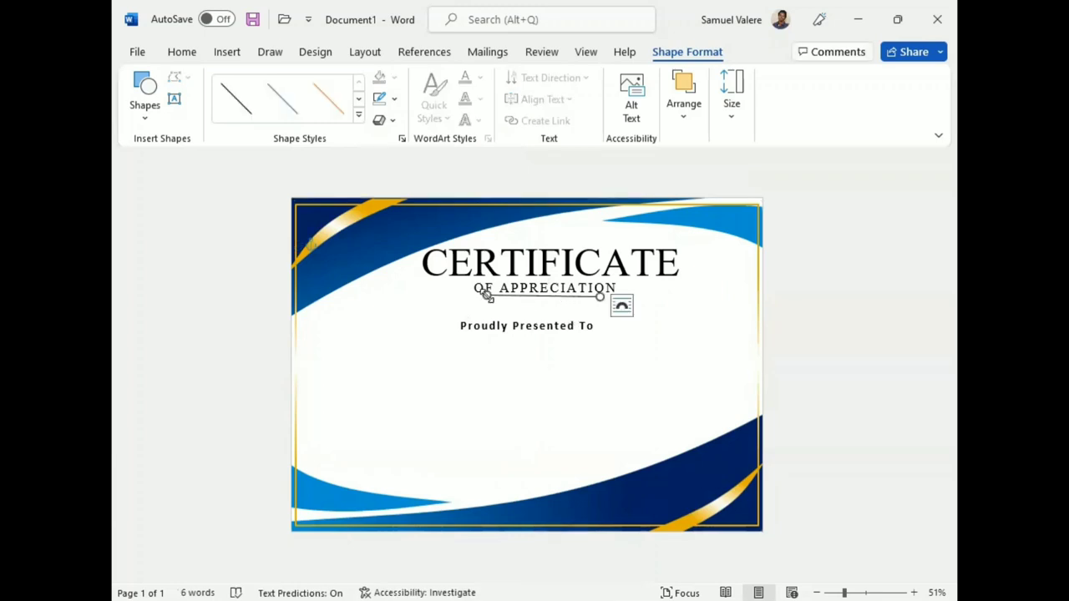
left_click_drag(488, 297, 490, 299)
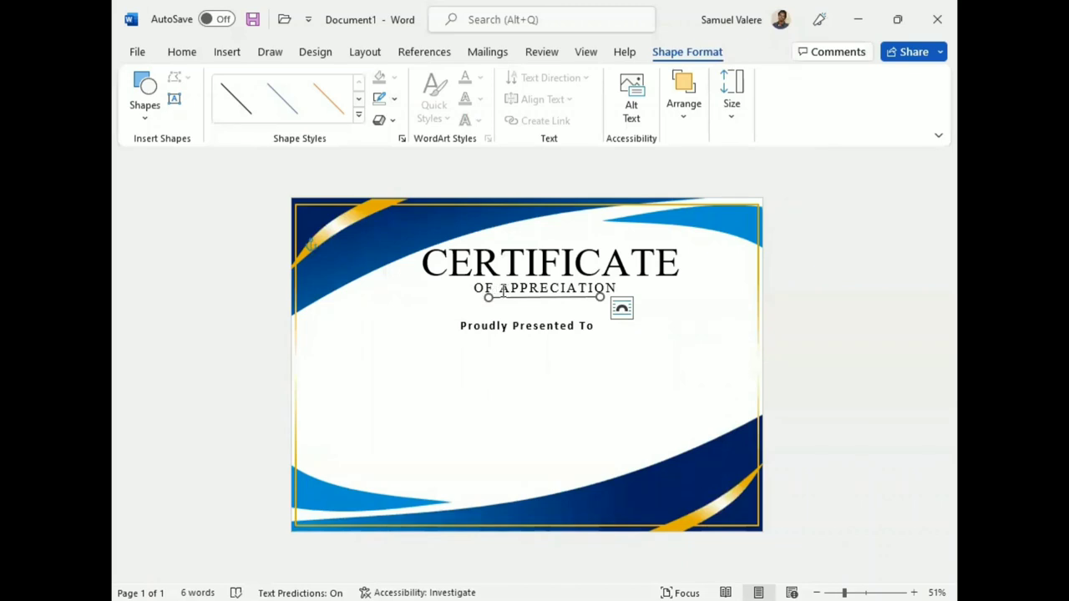
left_click(528, 287)
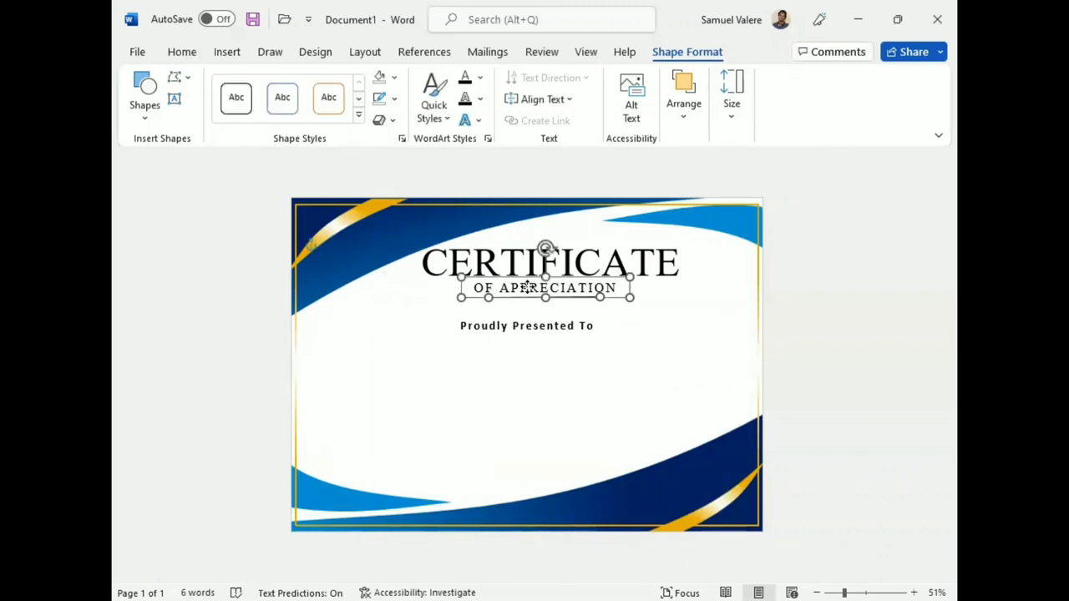
left_click(556, 304)
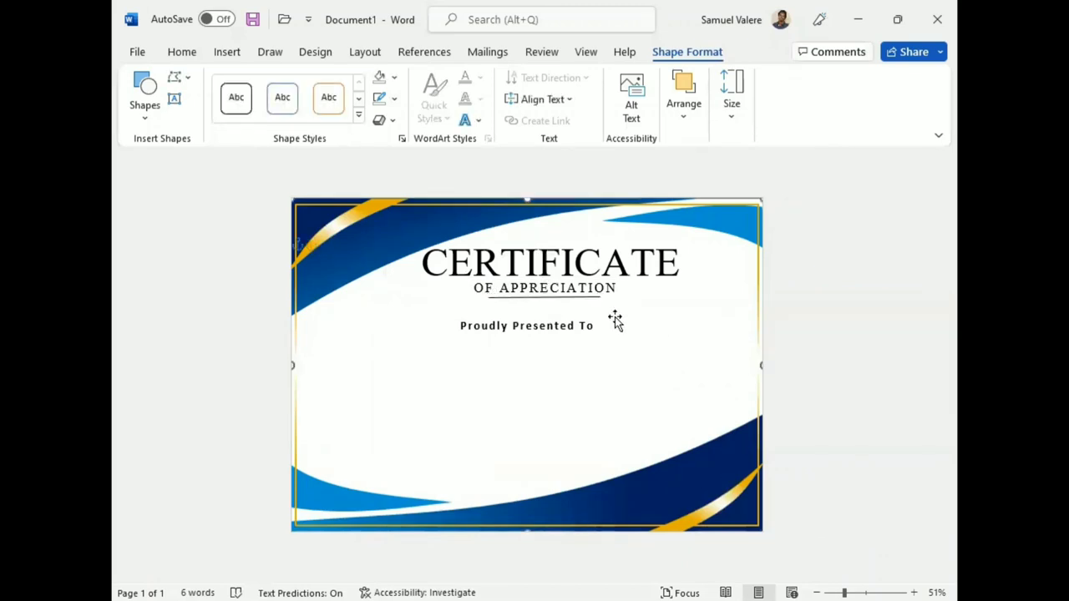
left_click(517, 298)
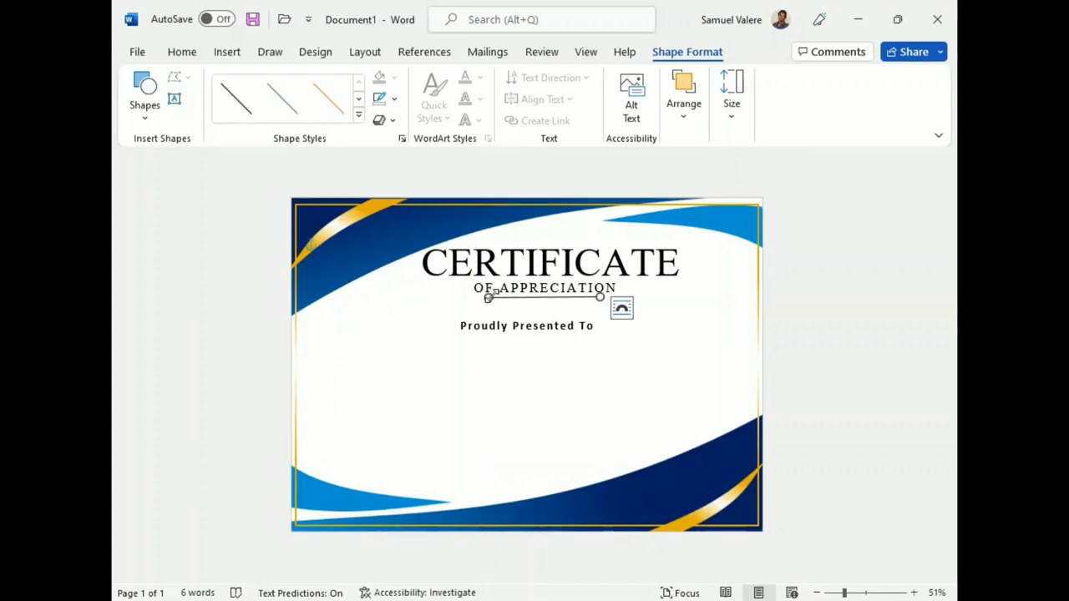
left_click_drag(489, 297, 492, 298)
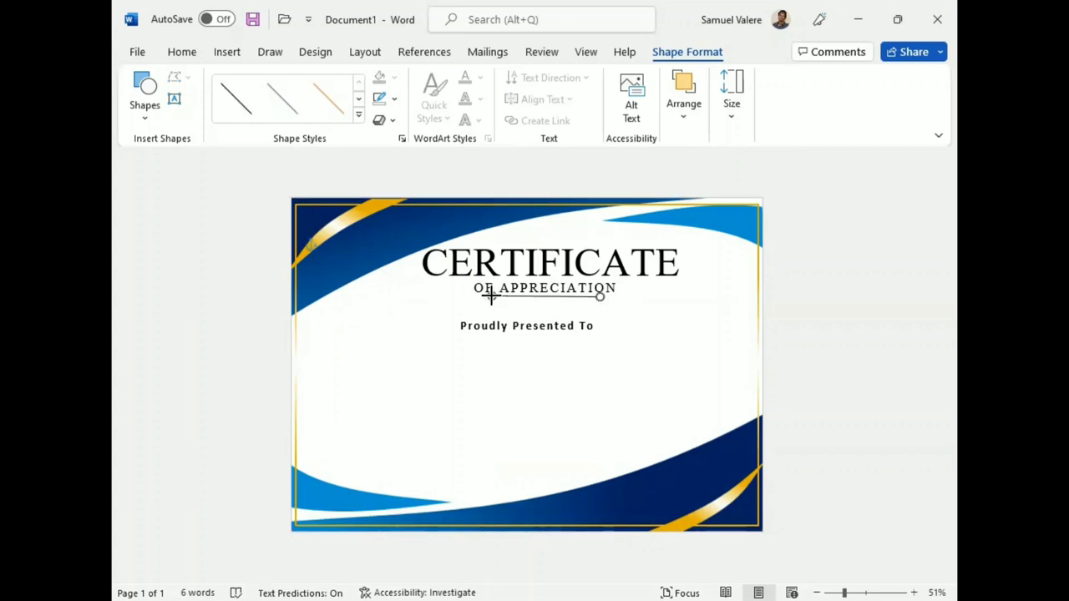
Step: Centre the OF APPRECIATION and CERTIFICATE boxes on the page and nudge Proudly Presented To up
left_click(588, 287)
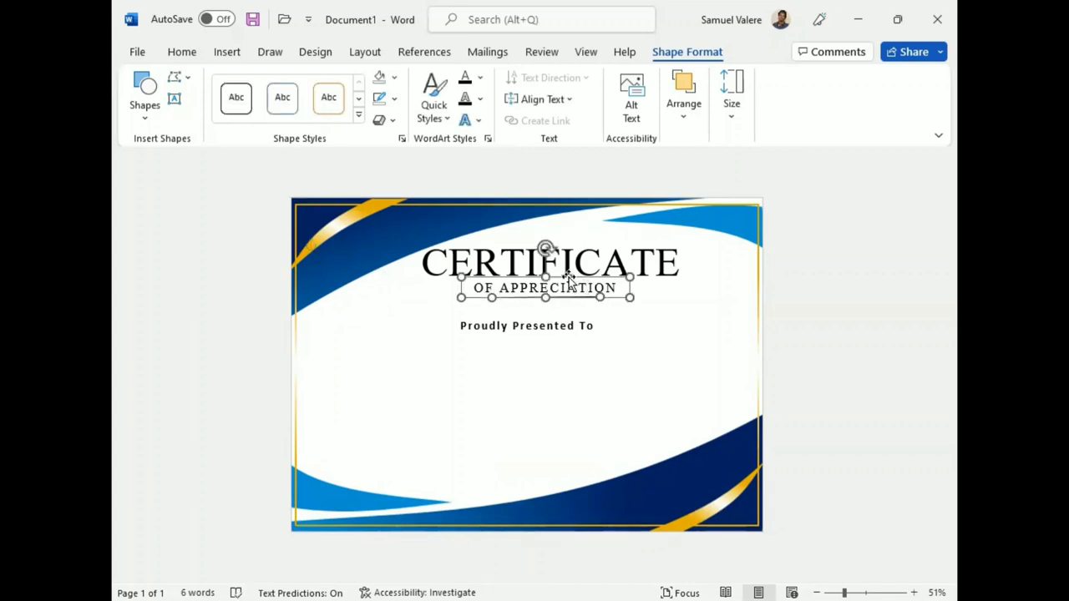
mouse_move(571, 282)
left_mouse_down()
mouse_move(549, 277)
mouse_move(552, 289)
left_mouse_up()
left_click(558, 233)
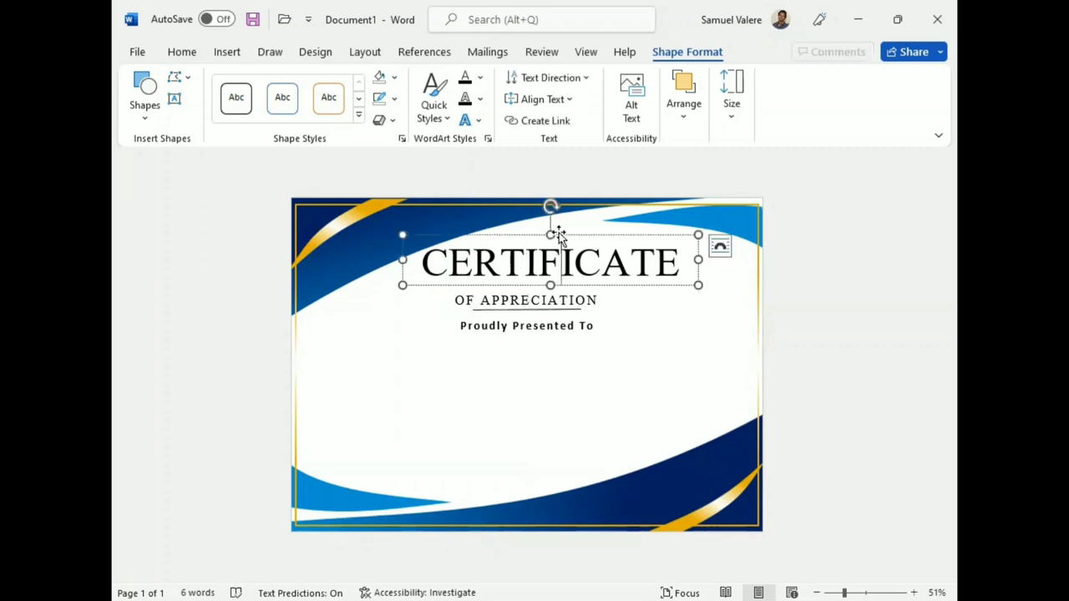
left_click_drag(561, 234, 545, 250)
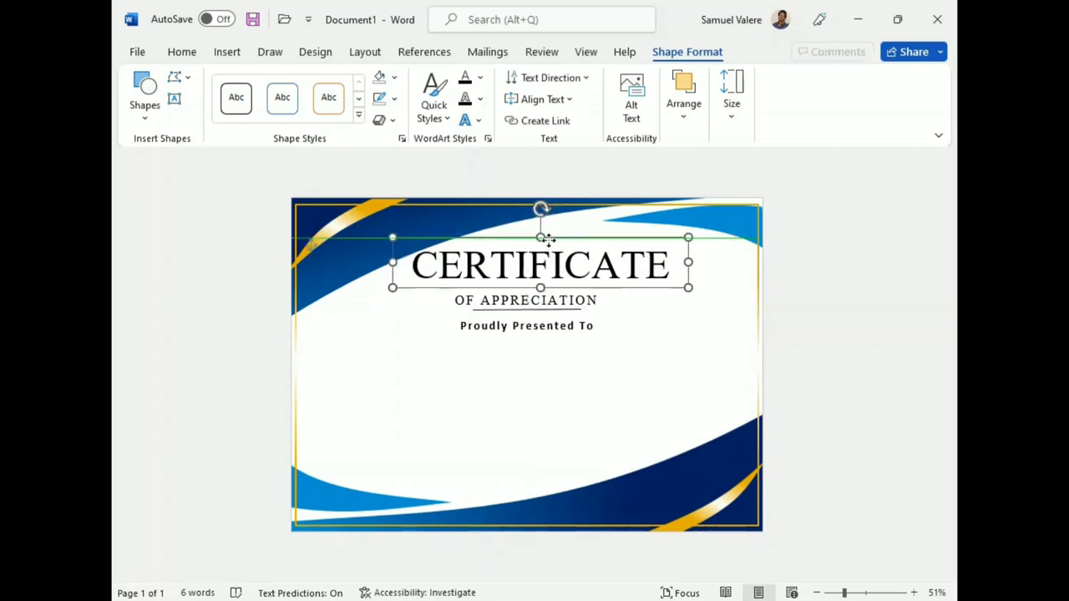
left_click_drag(545, 251, 531, 250)
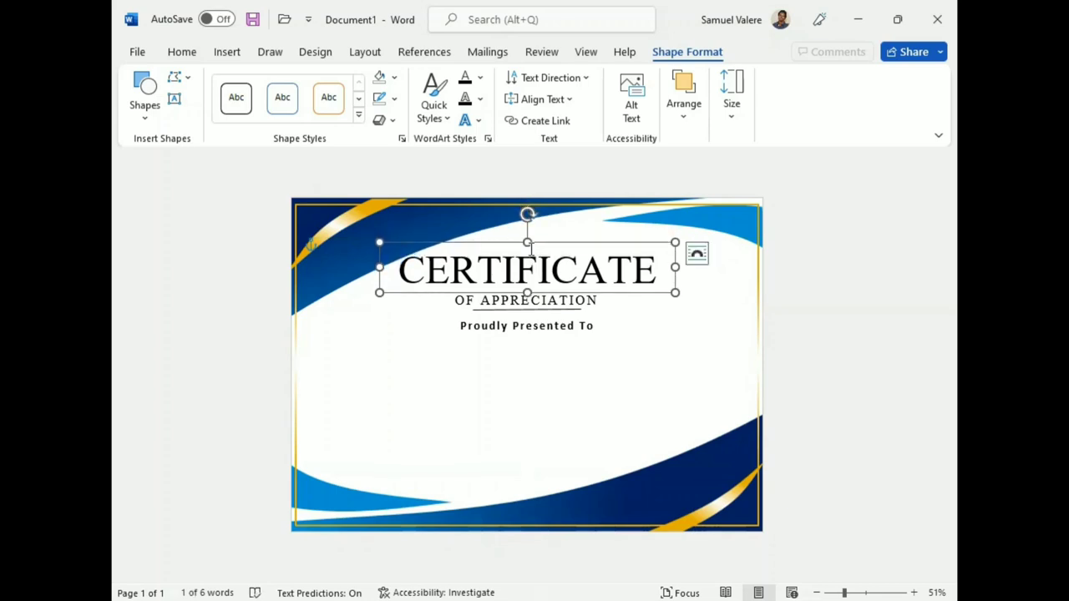
left_click(546, 340)
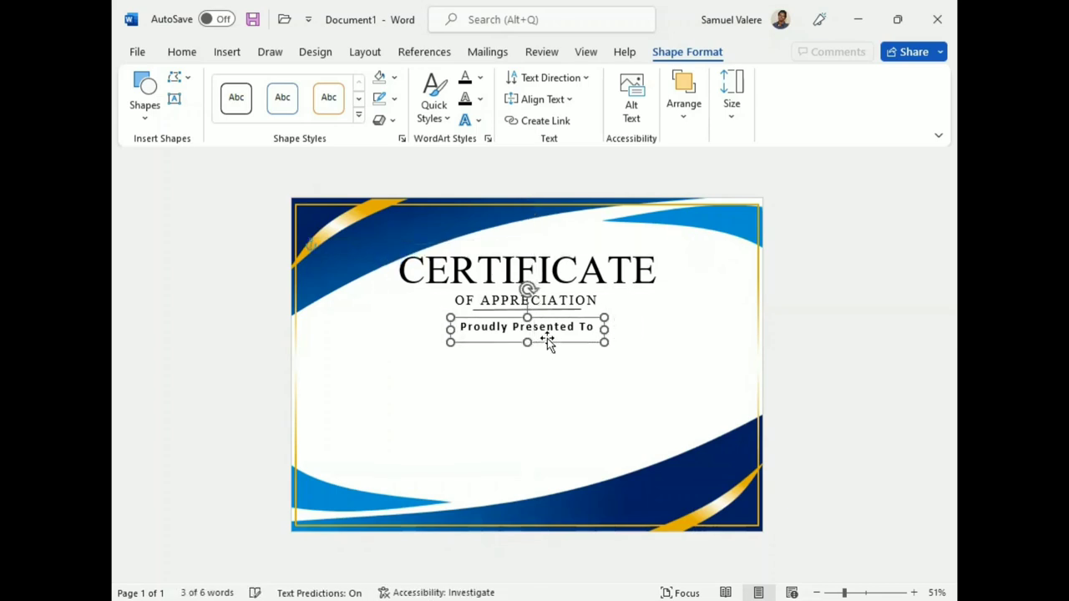
key("ctrl+Up")
key("ctrl+Up")
key("ctrl+Up")
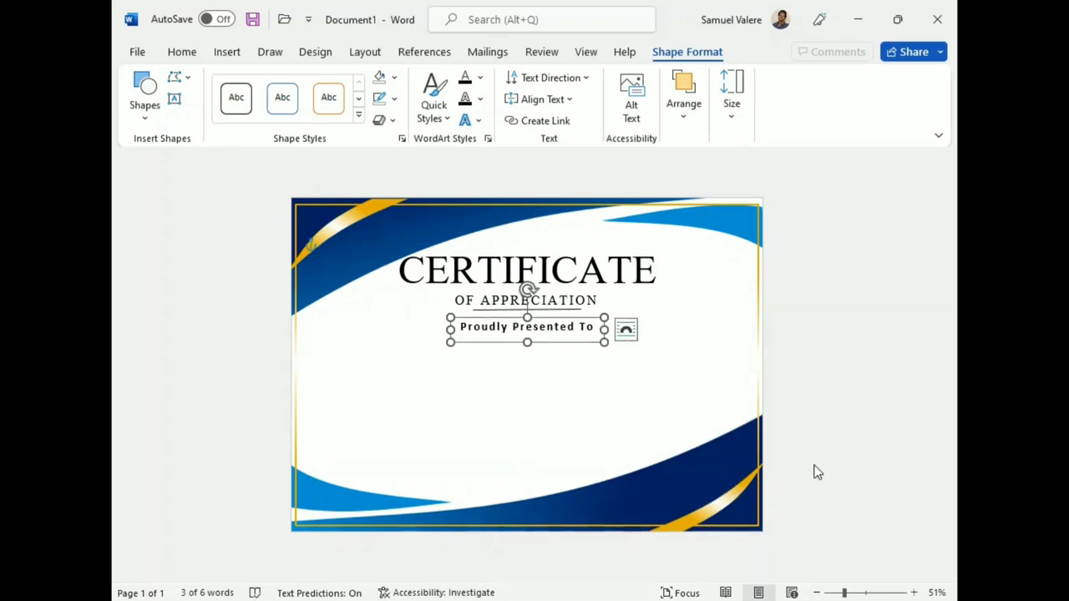
Step: Draw a new text box below Proudly Presented To for the recipient's name
left_click(551, 343)
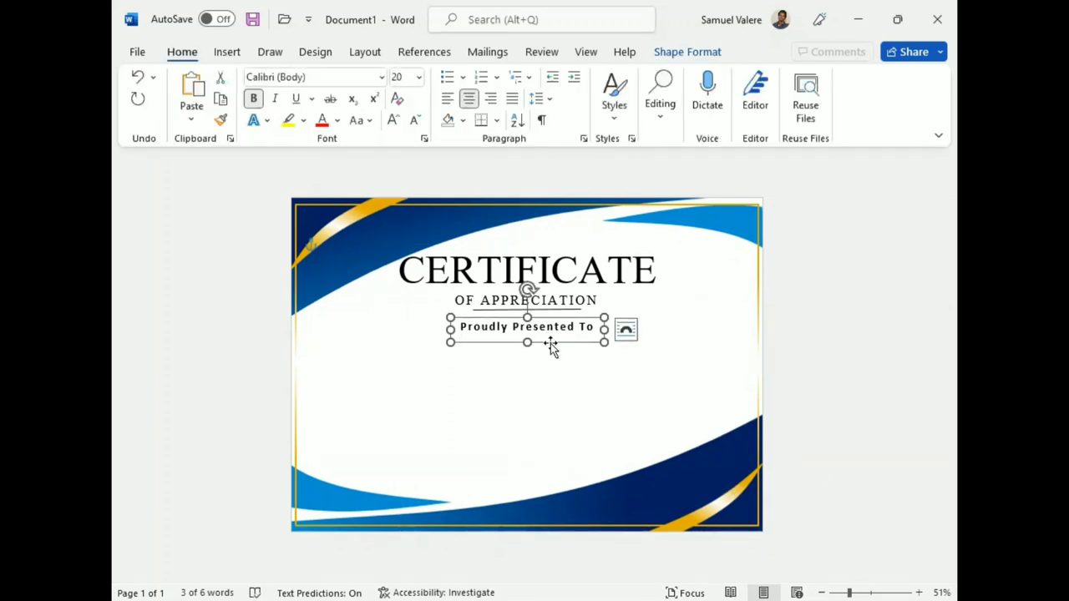
left_click(225, 54)
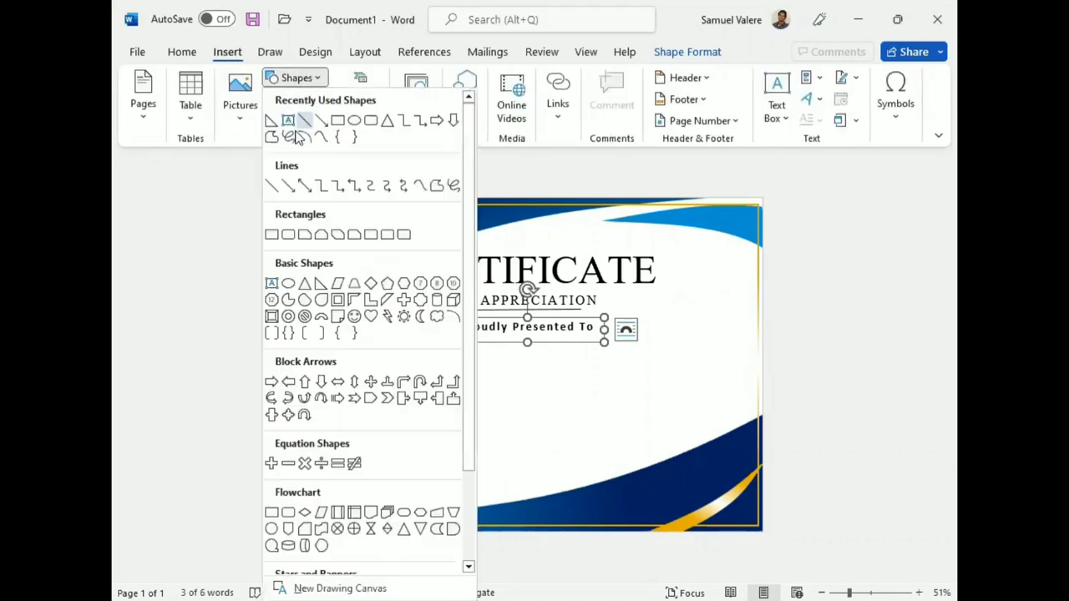
left_click(312, 78)
left_click(288, 123)
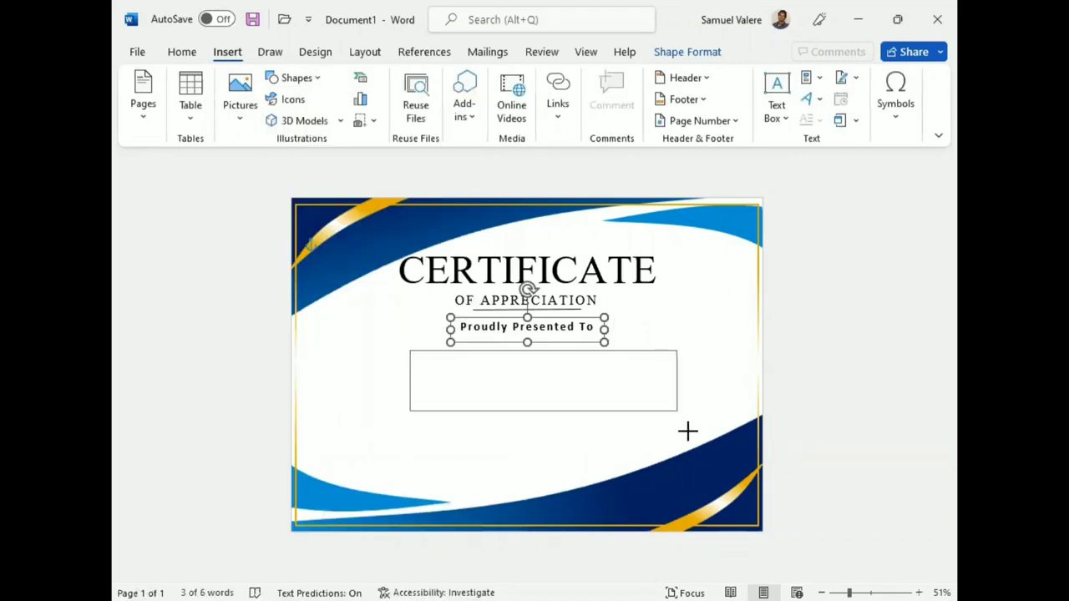
left_click_drag(409, 350, 690, 448)
type("Name Surname")
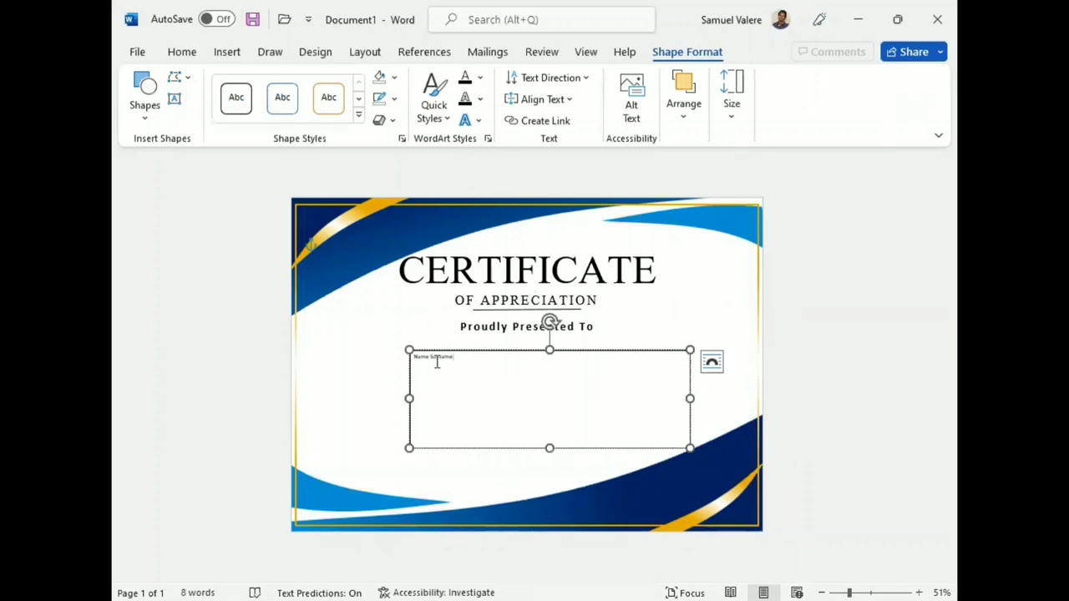
Step: Enlarge the Name Surname text and centre it in its box
triple_click(434, 360)
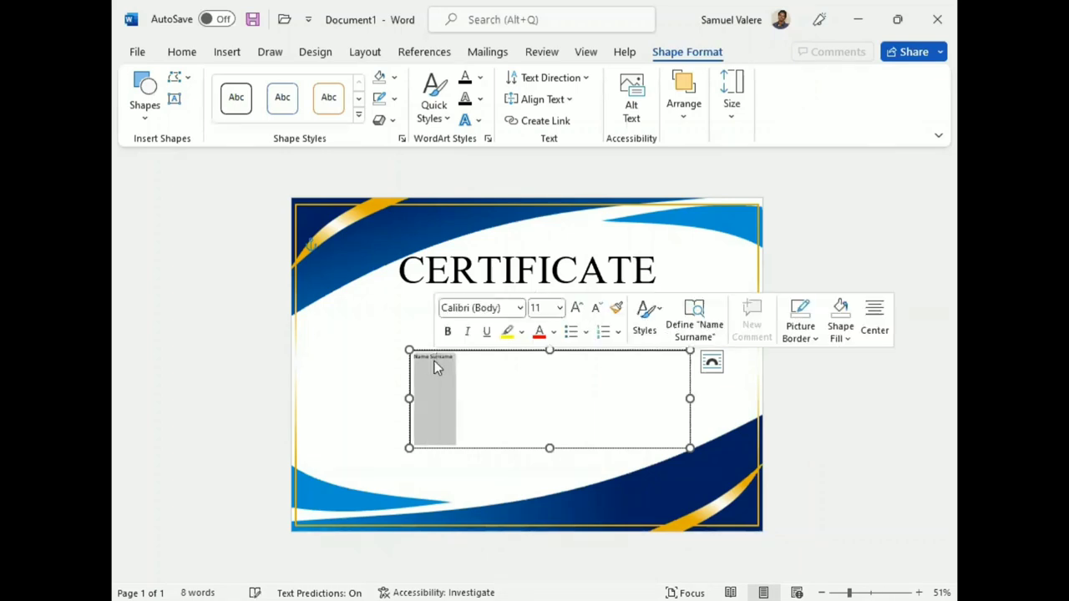
left_click(579, 307)
left_click(579, 307)
left_click(578, 308)
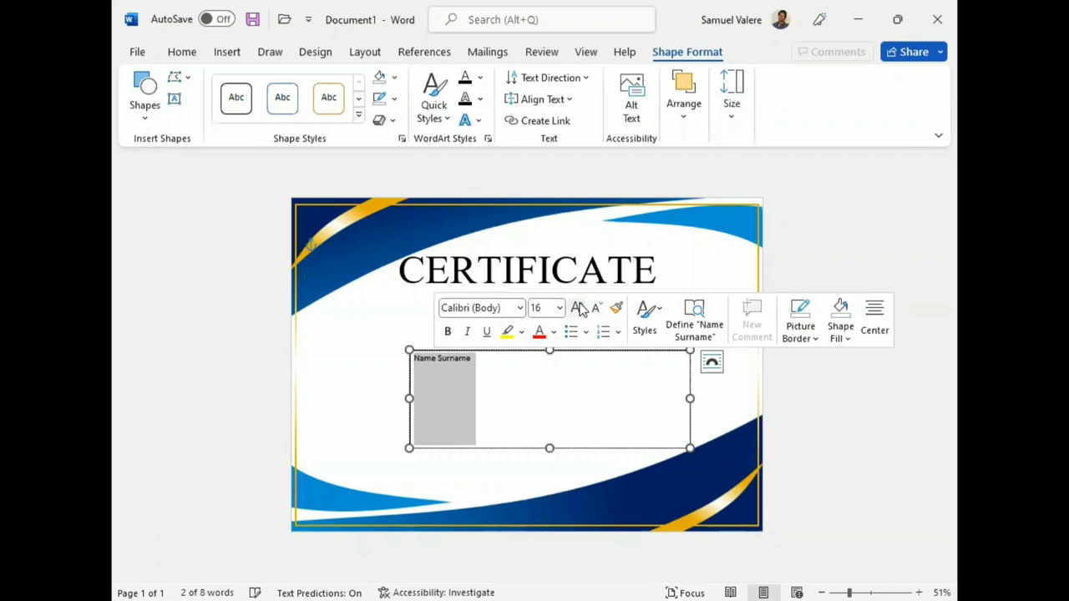
left_click(579, 308)
left_click(578, 307)
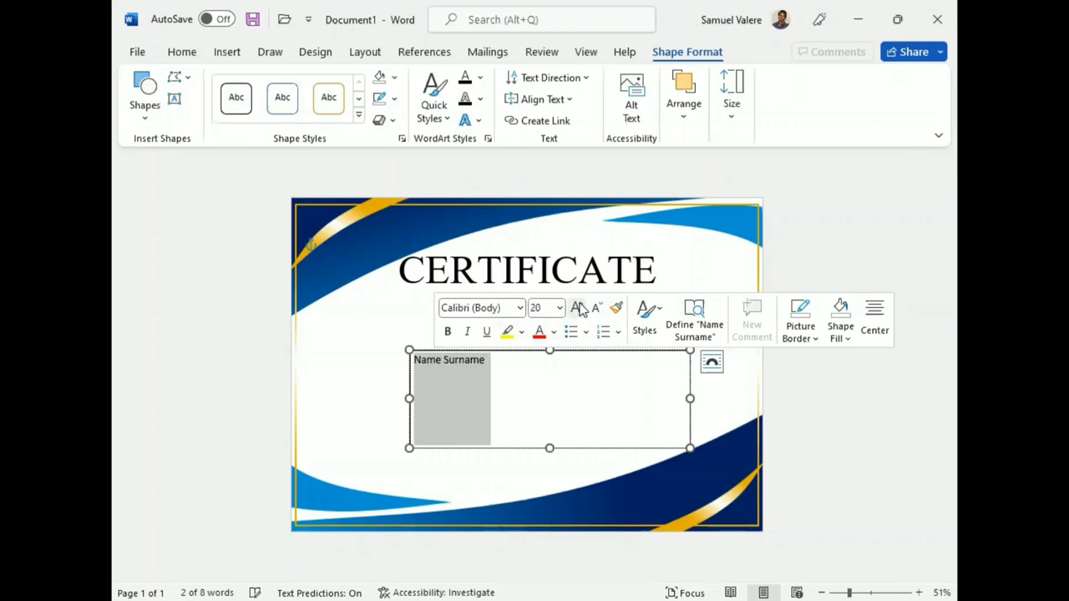
left_click(579, 307)
left_click(184, 53)
left_click(470, 98)
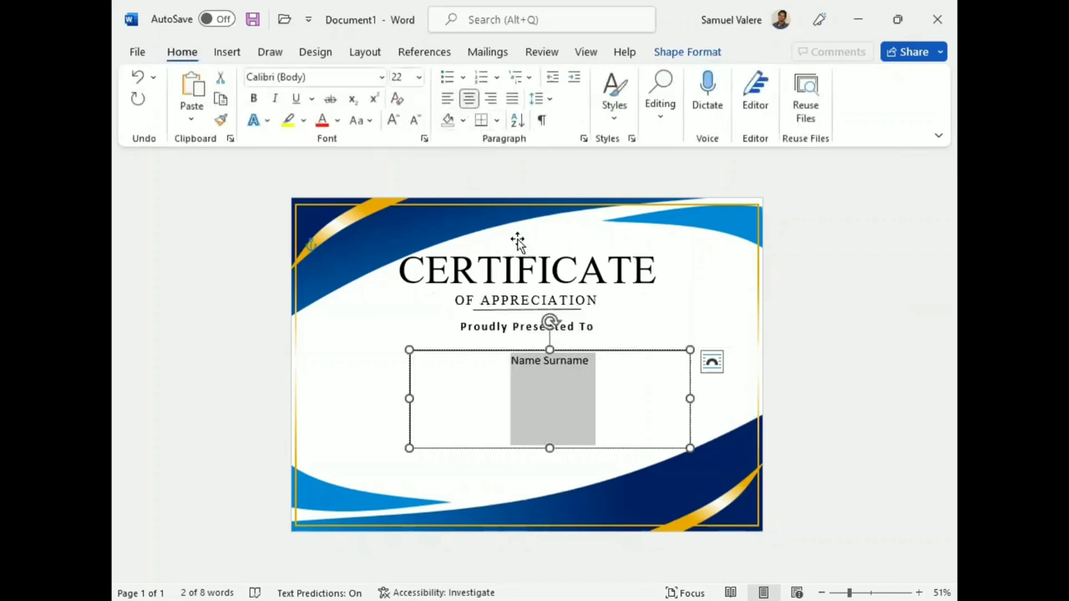
Step: Set Name Surname to Edwardian Script ITC at 90 pt so it fits one line
left_click(314, 76)
type("Edwardian Script ITC")
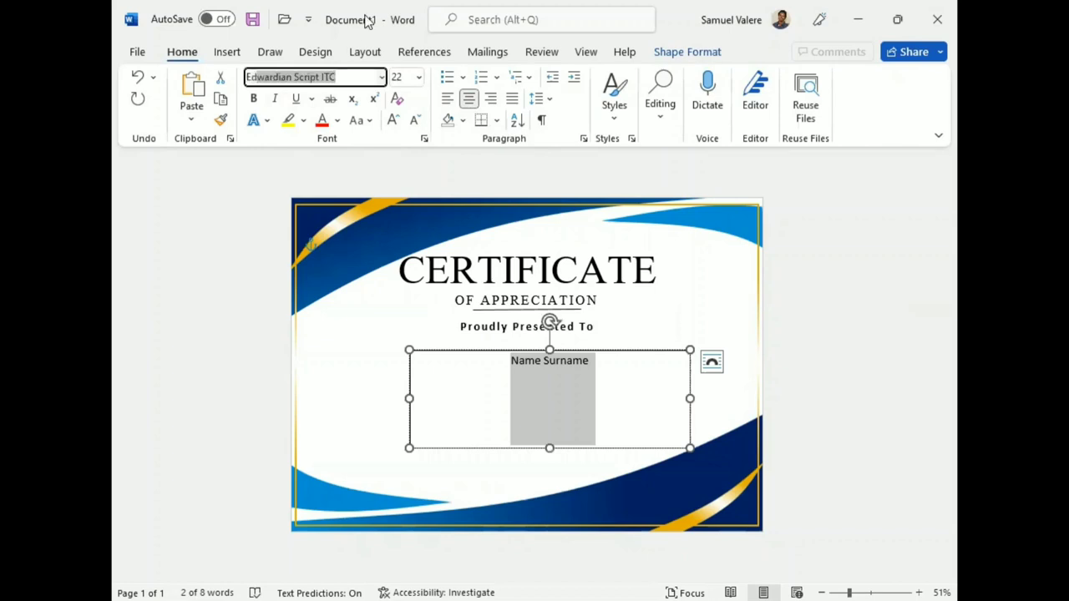
key("Return")
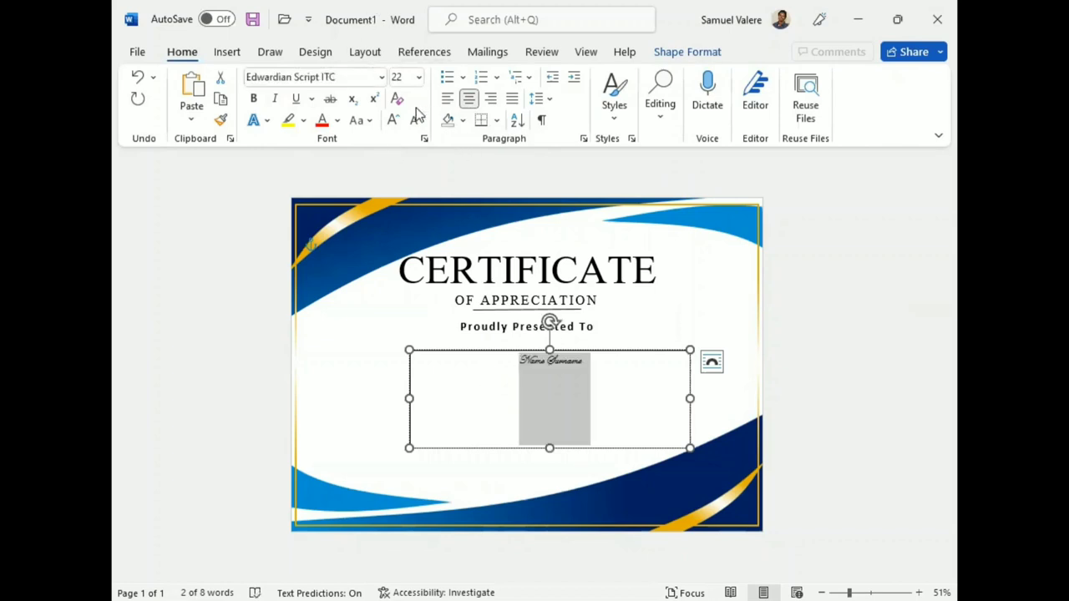
left_click(394, 120)
left_click(394, 120)
left_click(394, 120)
left_click(393, 120)
left_click(393, 120)
left_click(394, 121)
left_click(394, 120)
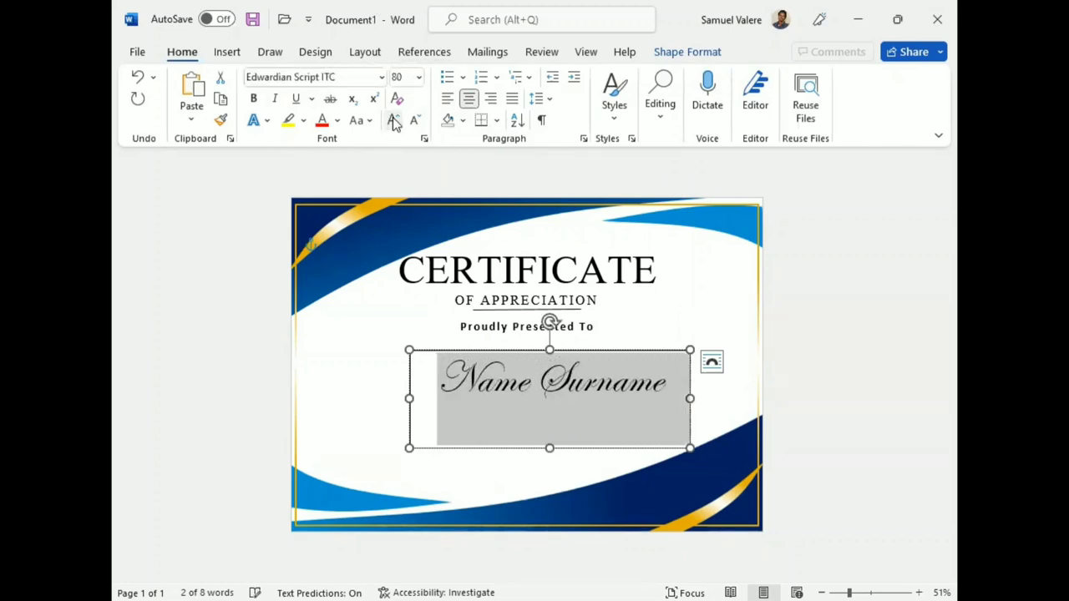
left_click(394, 120)
left_click(393, 120)
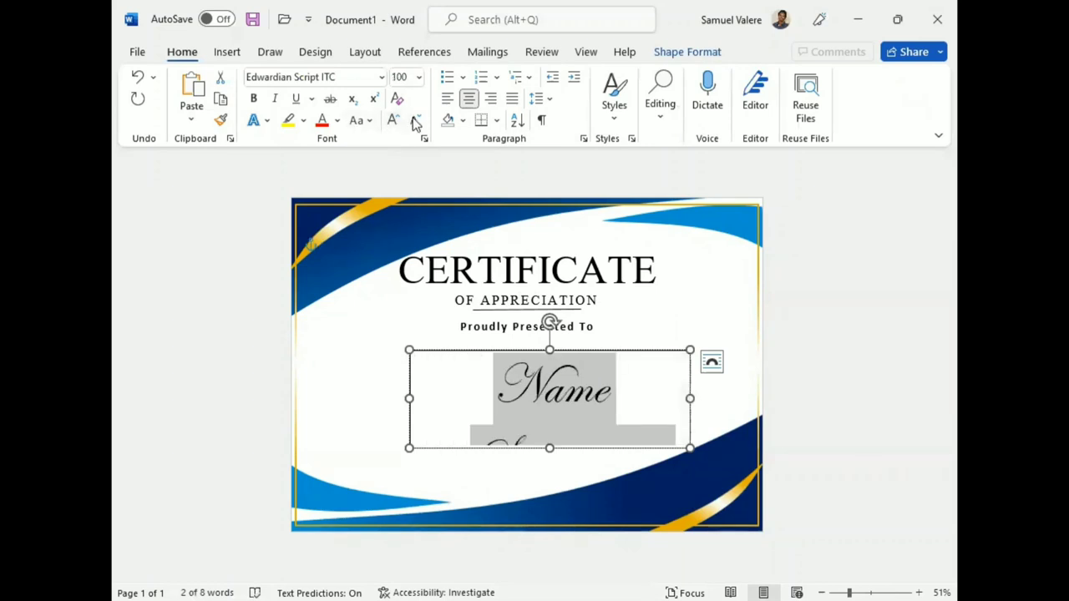
left_click(413, 120)
Step: Shorten the name box to fit the text and move it closer to Proudly Presented To
left_click(570, 391)
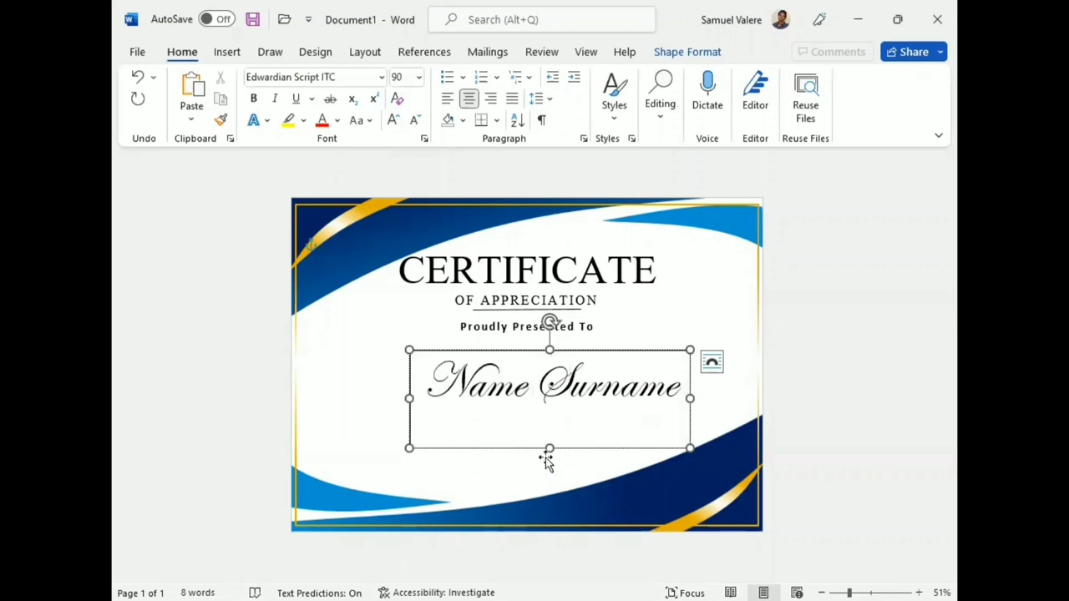
left_click_drag(550, 448, 547, 419)
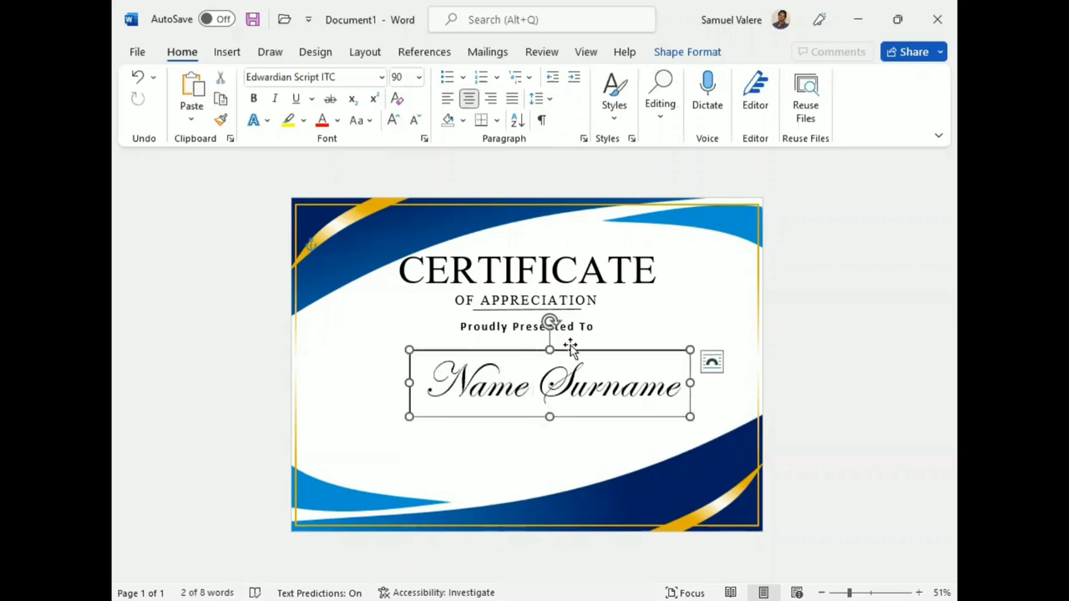
left_click_drag(570, 345, 538, 344)
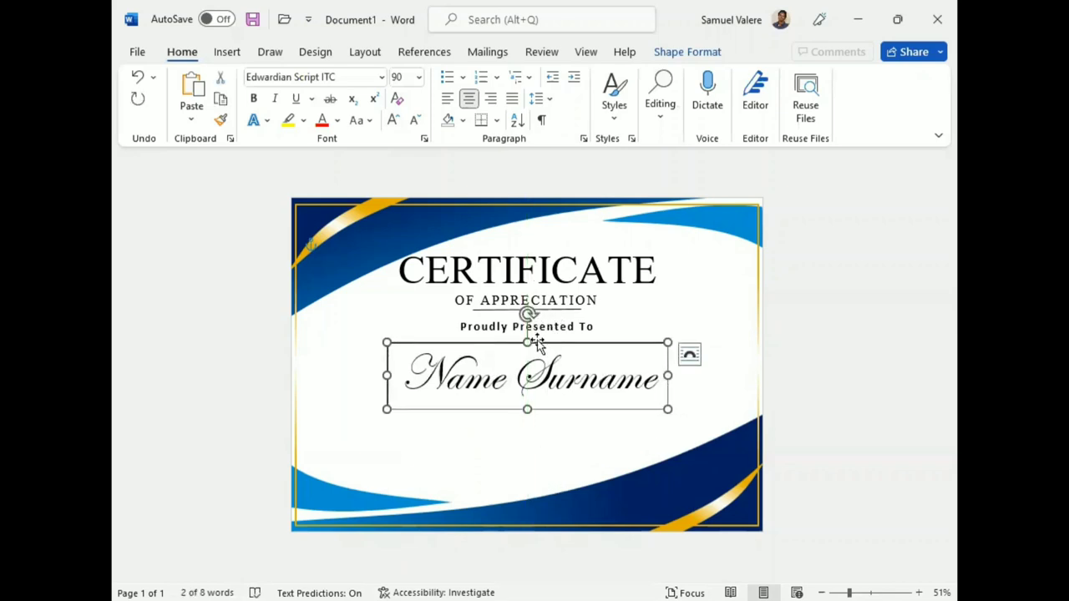
Step: Give the Name Surname box no outline and no fill, then nudge it up
key("Delete")
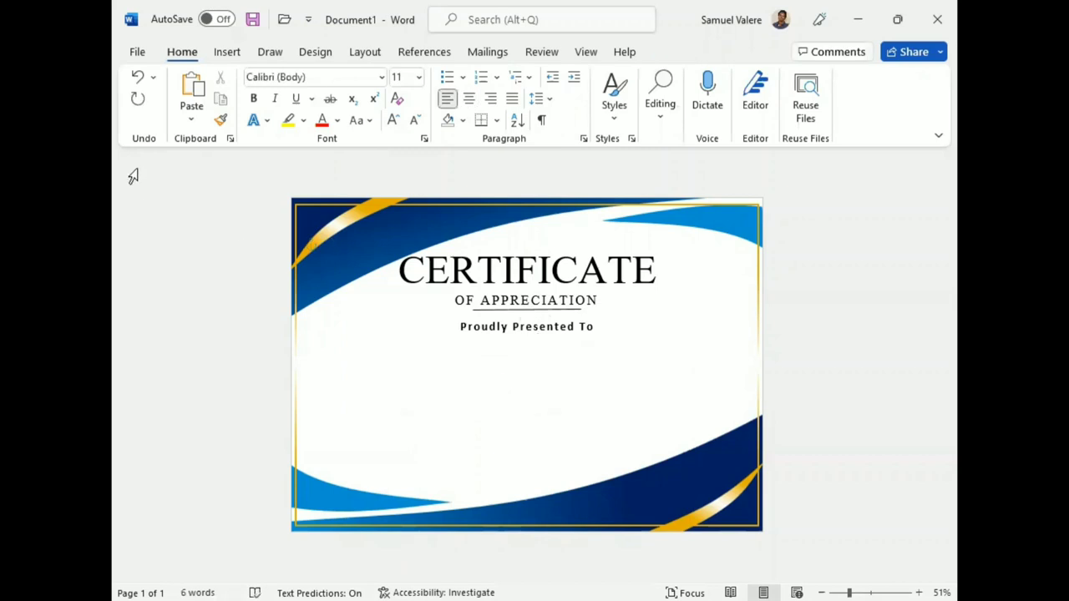
left_click(138, 76)
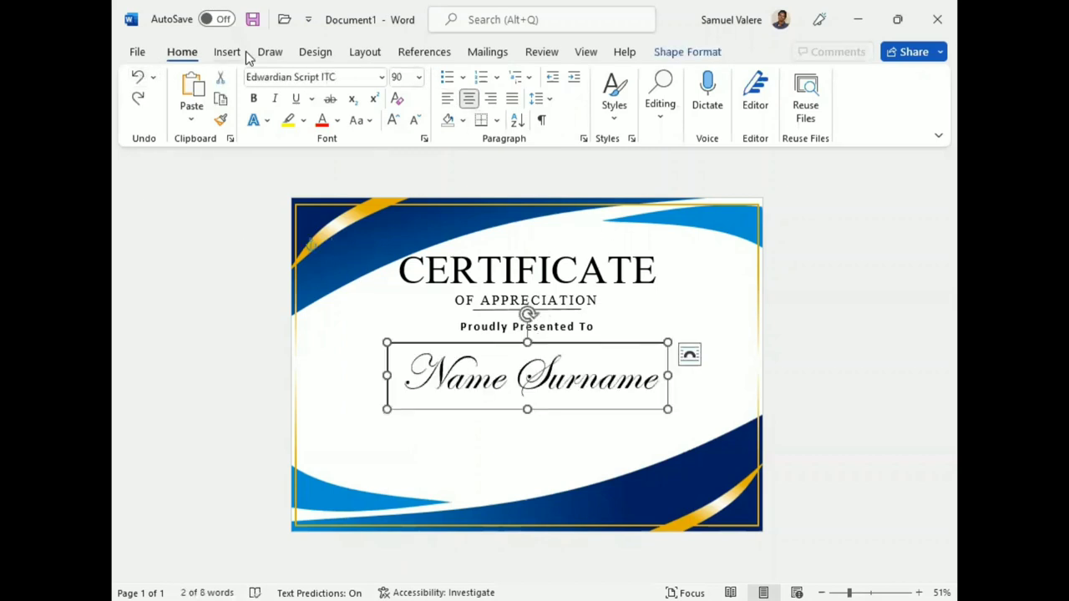
left_click(686, 52)
left_click(393, 98)
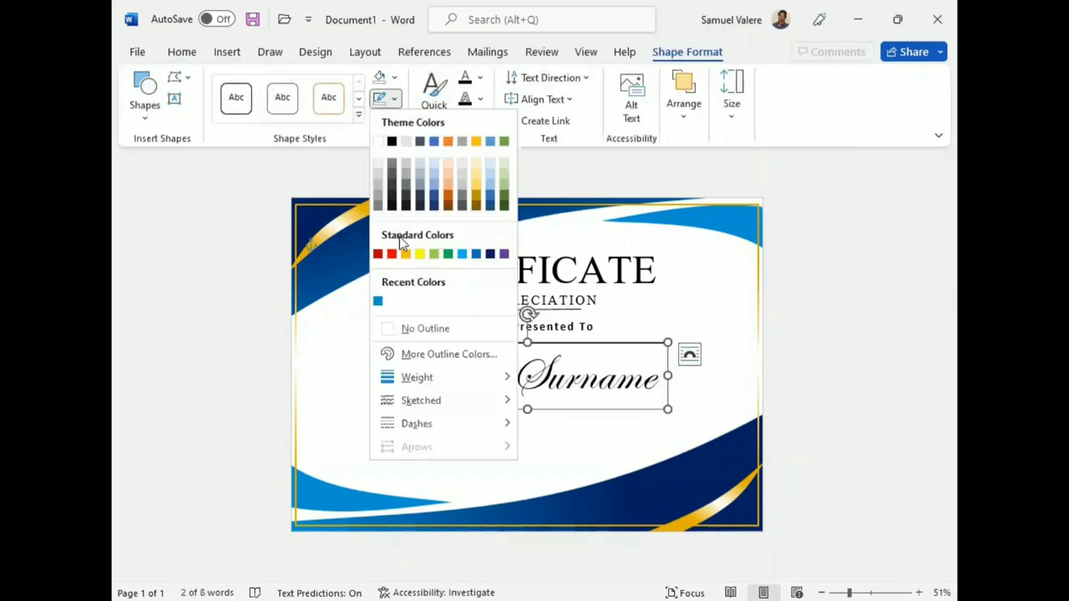
left_click(387, 330)
left_click(393, 77)
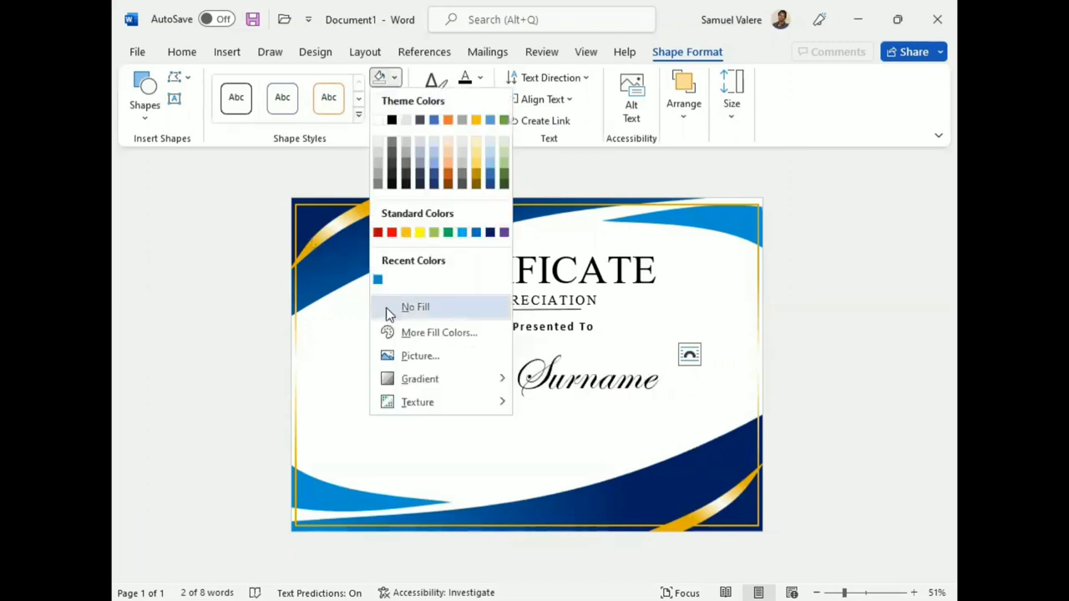
left_click(410, 307)
key("Up")
key("Up")
key("Up")
key("Up")
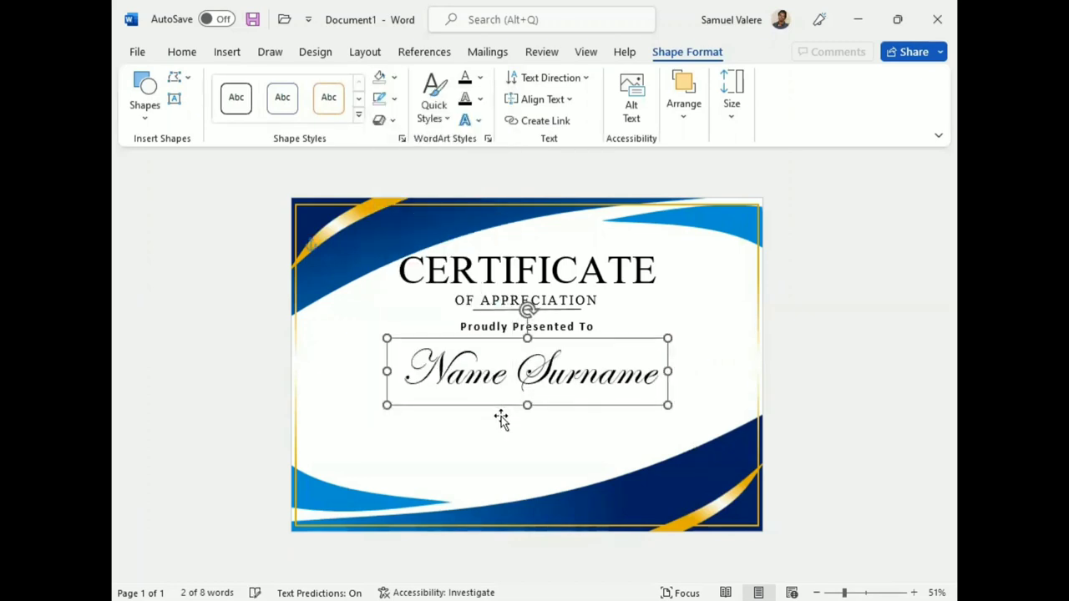
key("Up")
Step: Make Proudly Presented To bold at 22 pt
triple_click(553, 327)
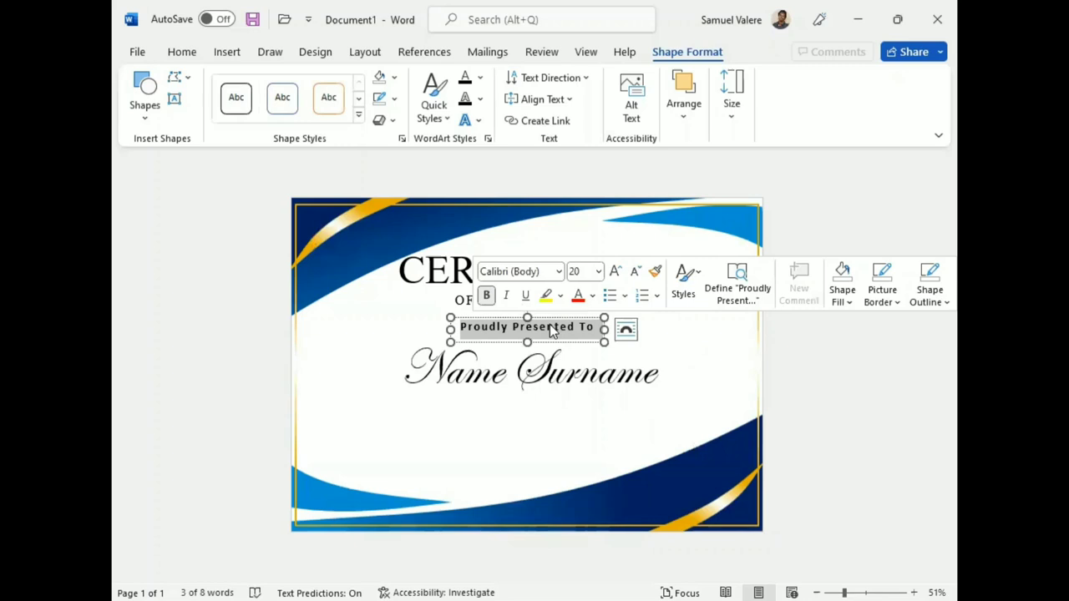
left_click(485, 297)
left_click(616, 271)
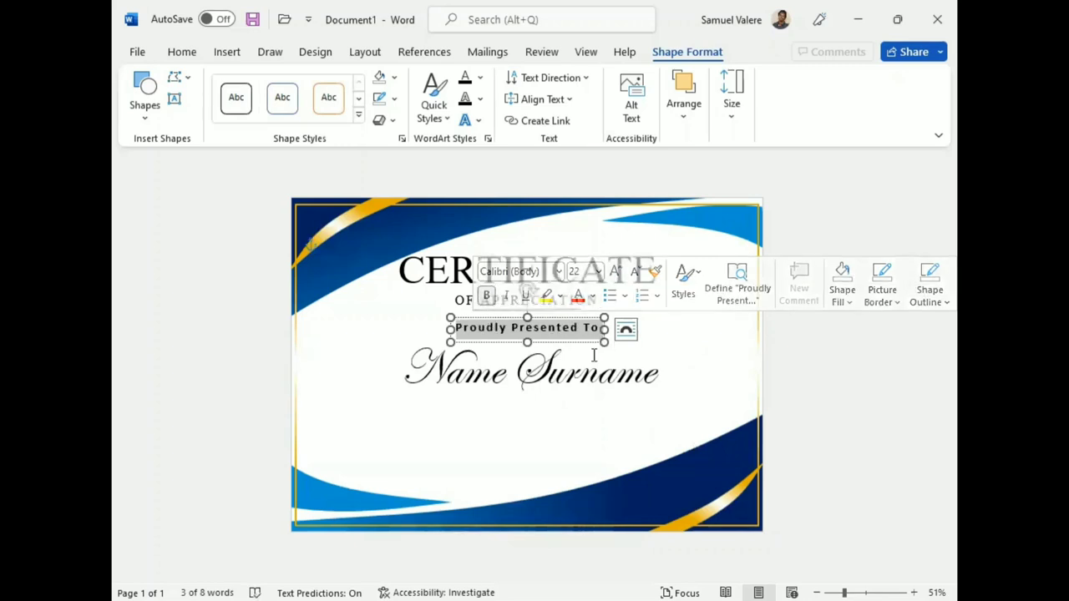
Step: Pull the Name Surname box's bottom edge up slightly
left_click(540, 345)
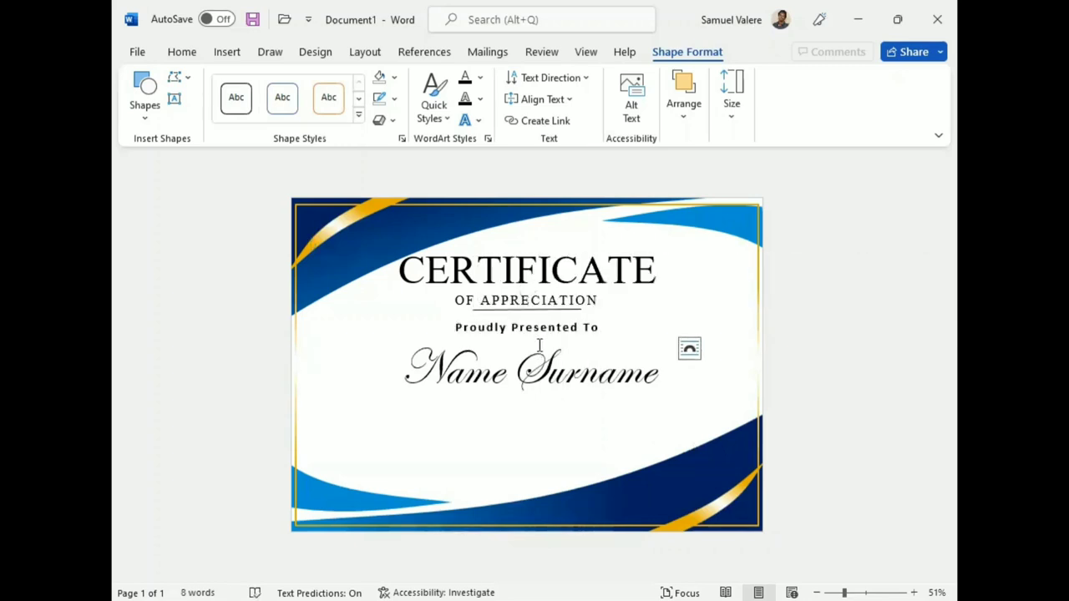
left_click(586, 388)
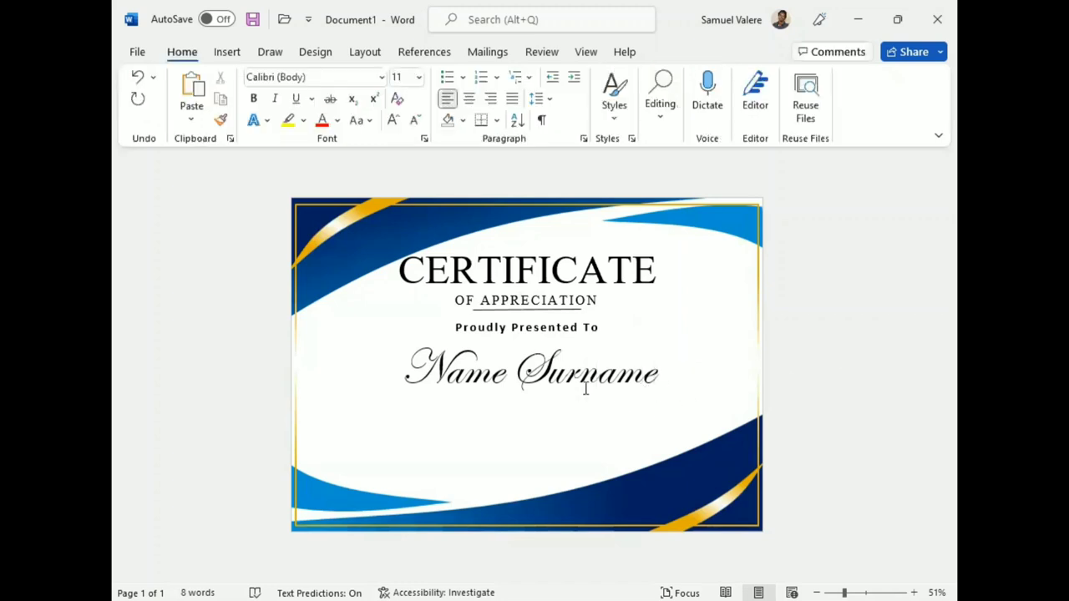
left_click(585, 388)
left_click_drag(523, 405, 527, 402)
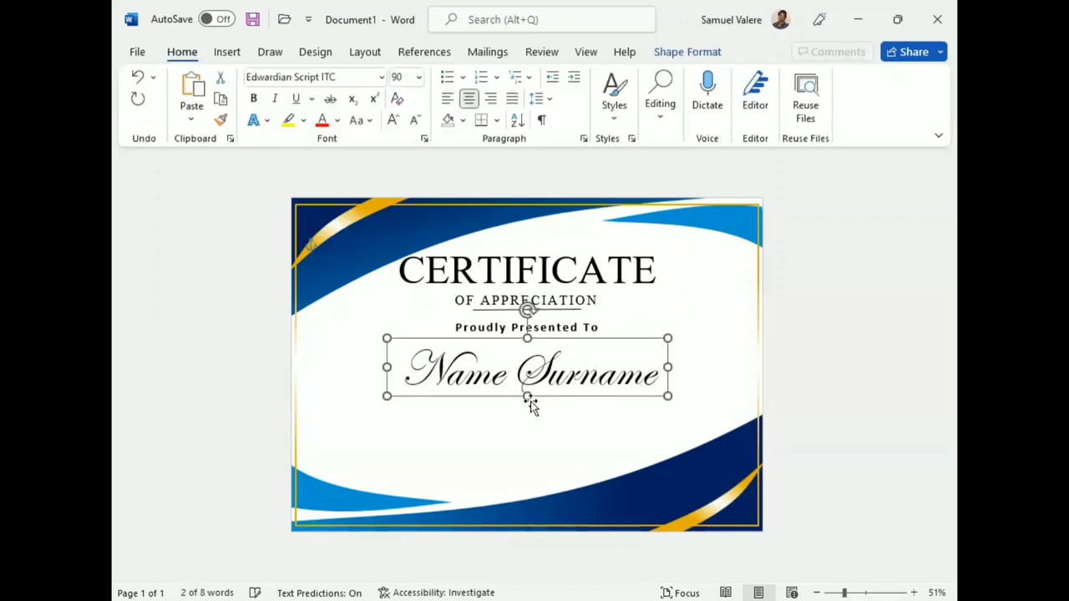
Step: Move Proudly Presented To down slightly and nudge the Name Surname box up beneath it
left_click(562, 324)
left_click_drag(570, 318, 570, 323)
left_click(592, 406)
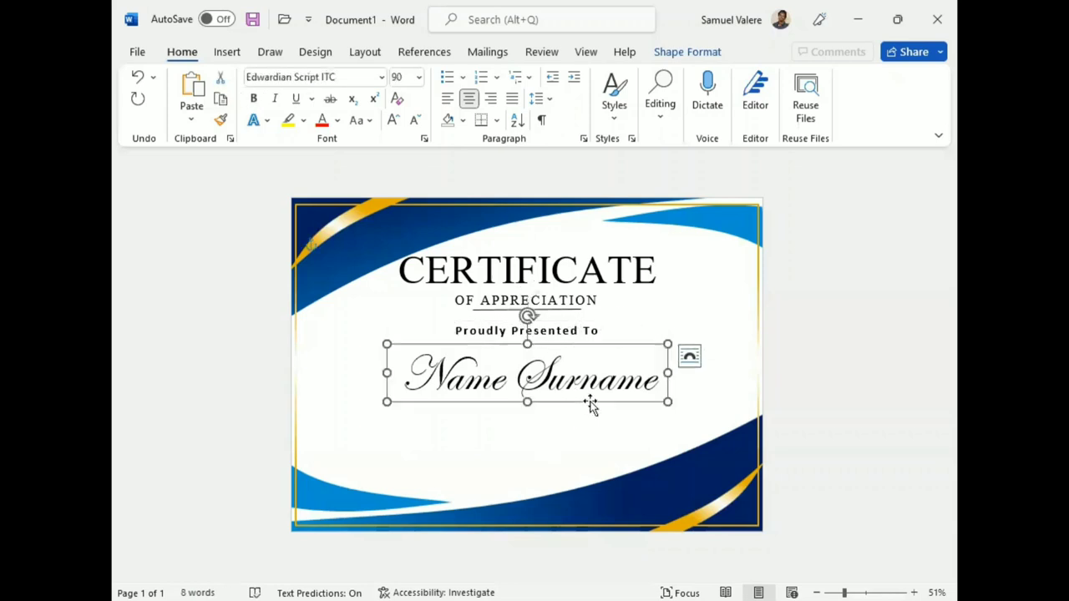
left_click_drag(592, 405, 591, 405)
key("Up")
key("Up")
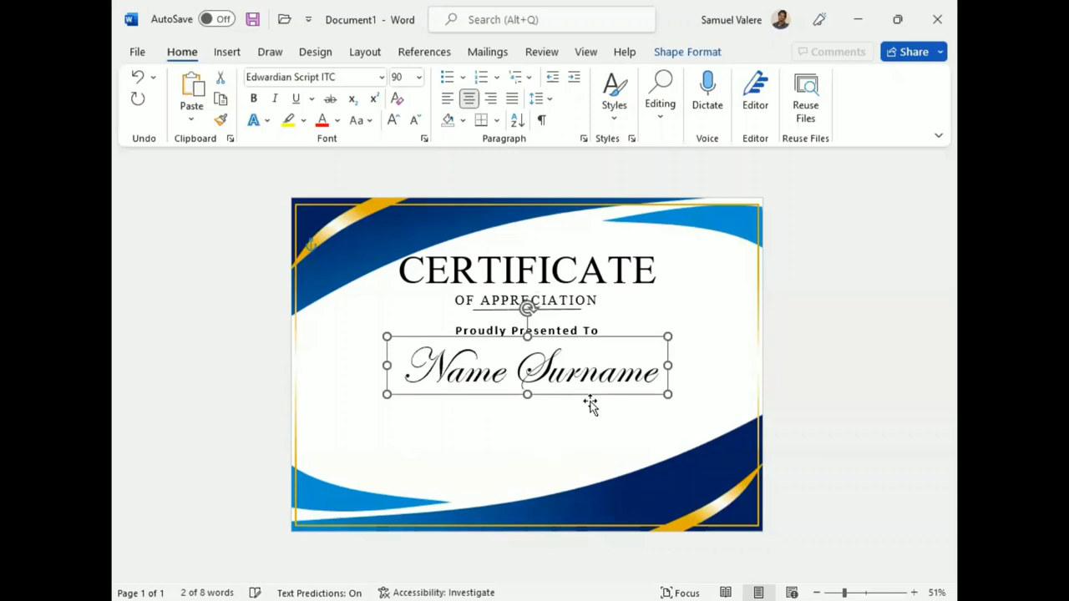
key("Up")
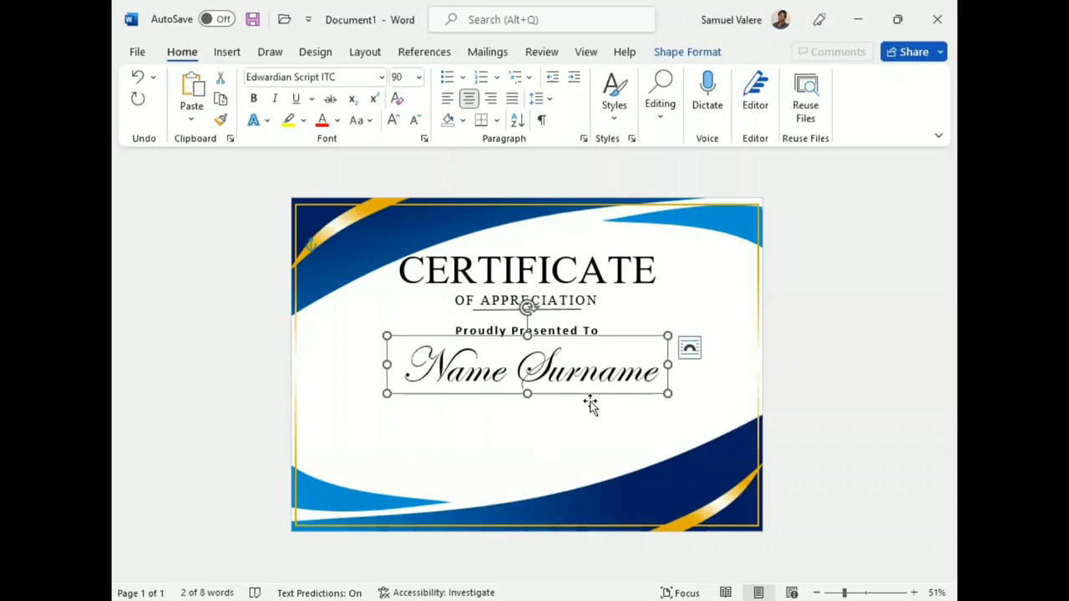
Step: Select the CERTIFICATE heading text box for shape formatting
triple_click(520, 380)
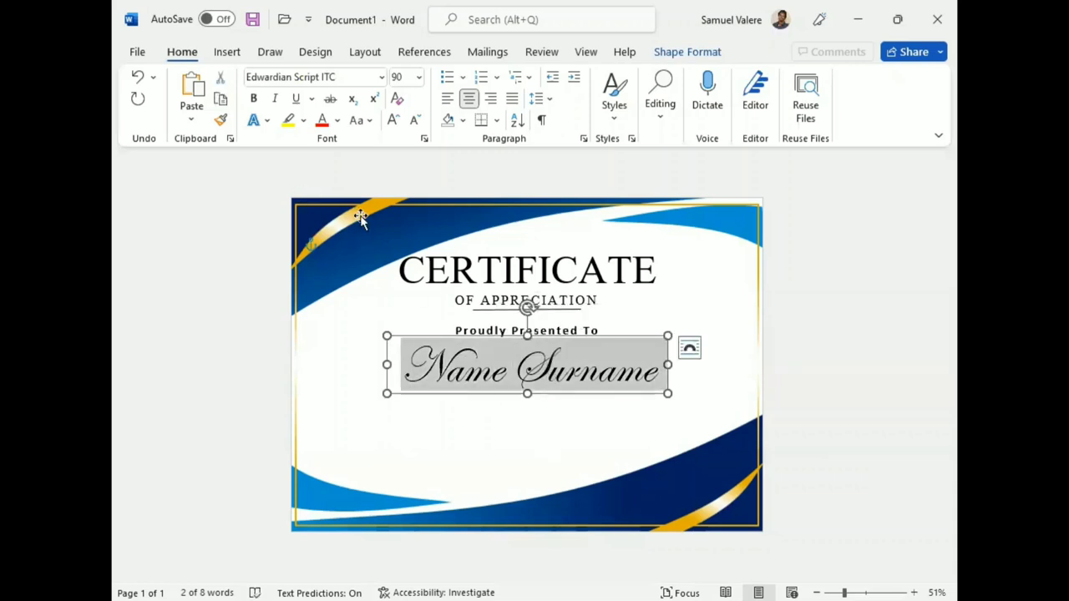
left_click(362, 211)
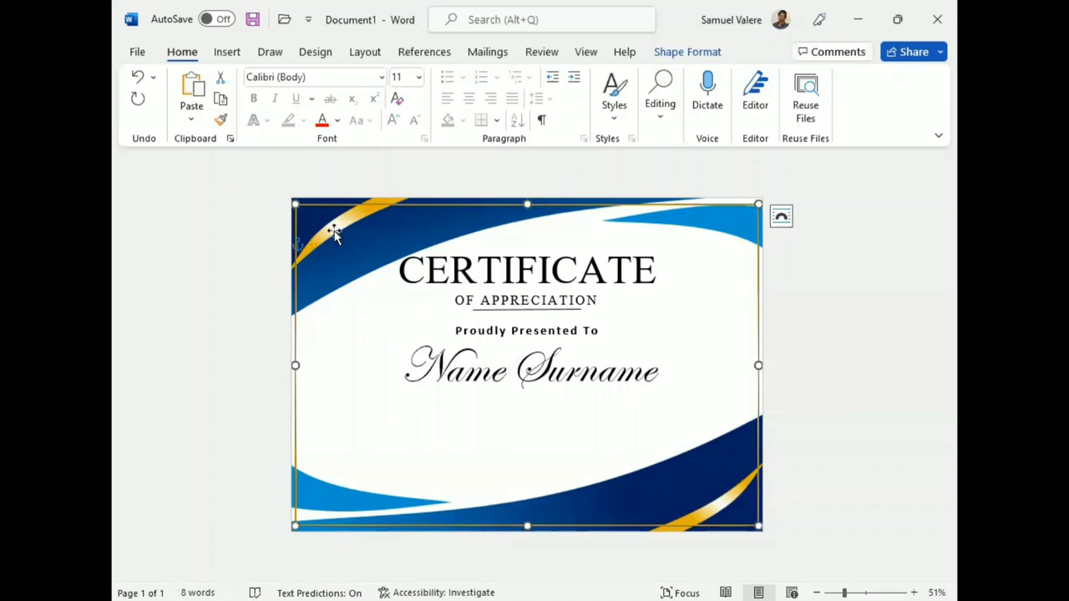
left_click(329, 231)
left_click(672, 52)
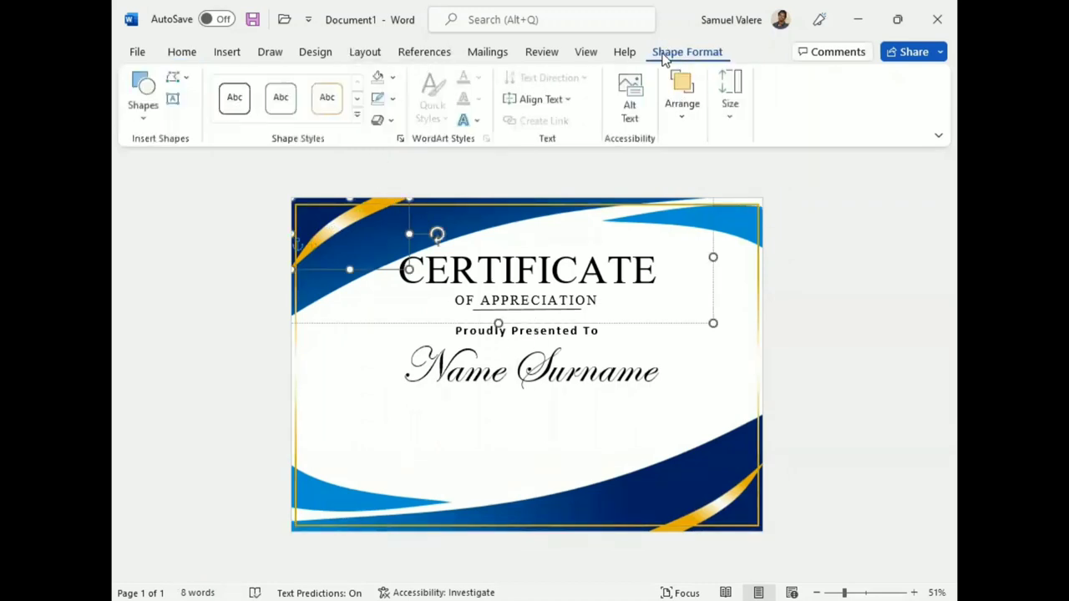
Step: Colour the name text orange and fill the certificate image with light grey
triple_click(505, 368)
left_click(616, 333)
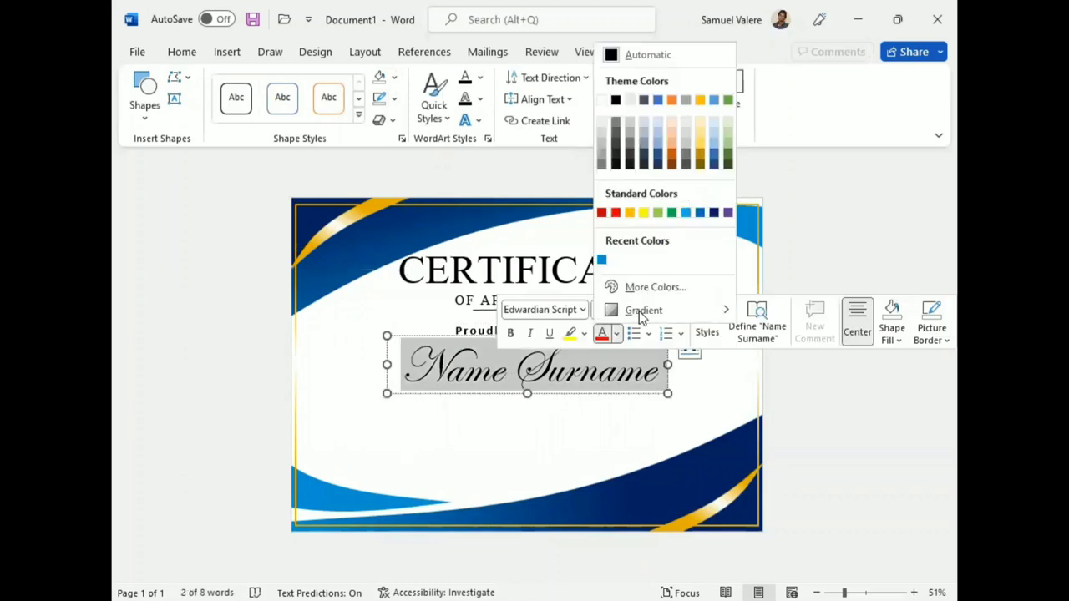
left_click(629, 212)
left_click(491, 469)
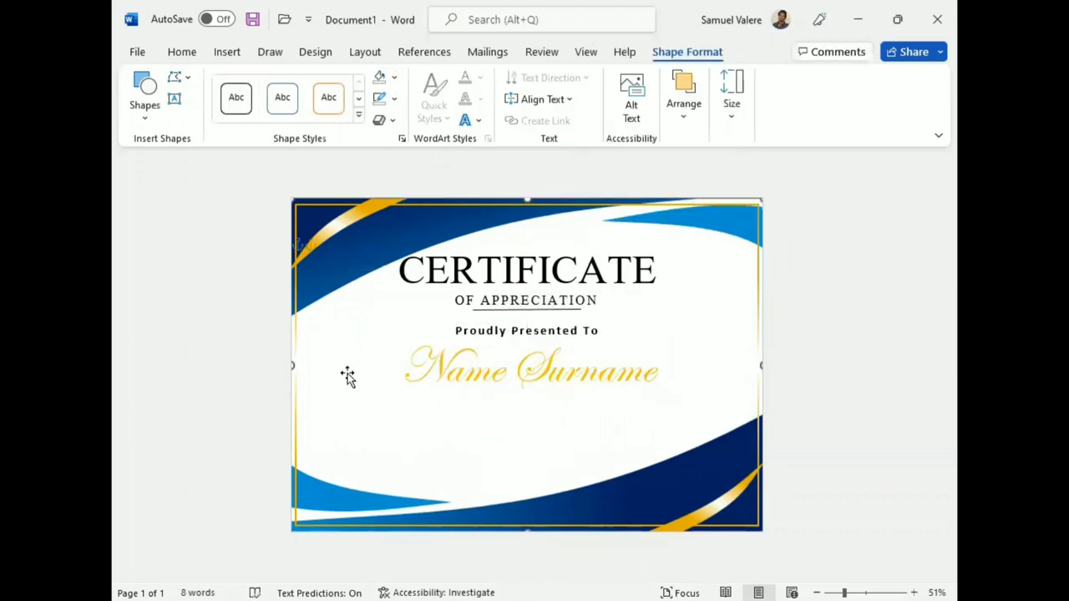
left_click(394, 76)
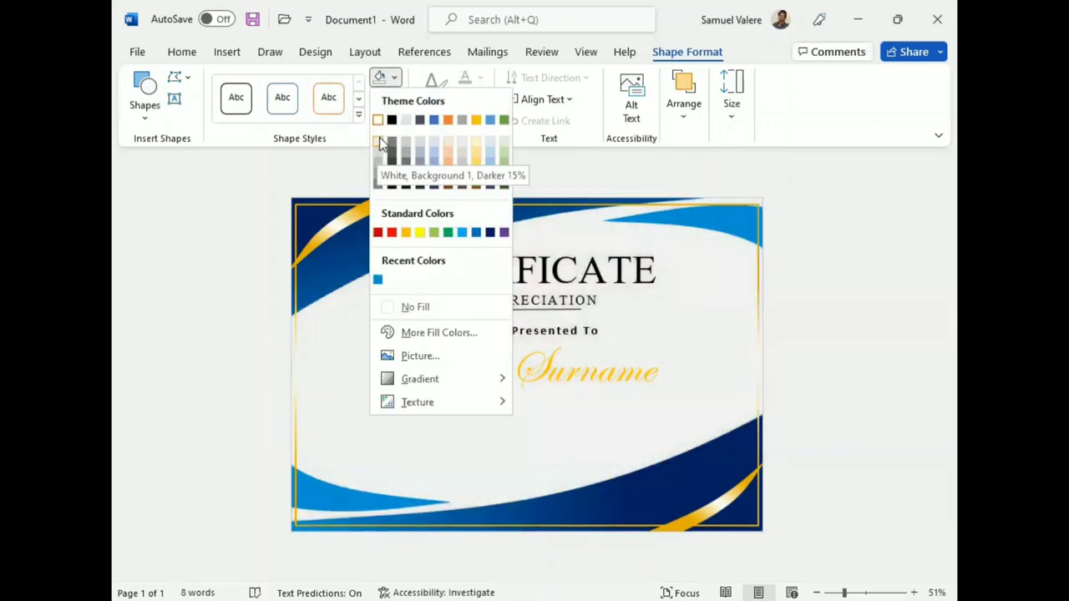
left_click(380, 137)
left_click(560, 375)
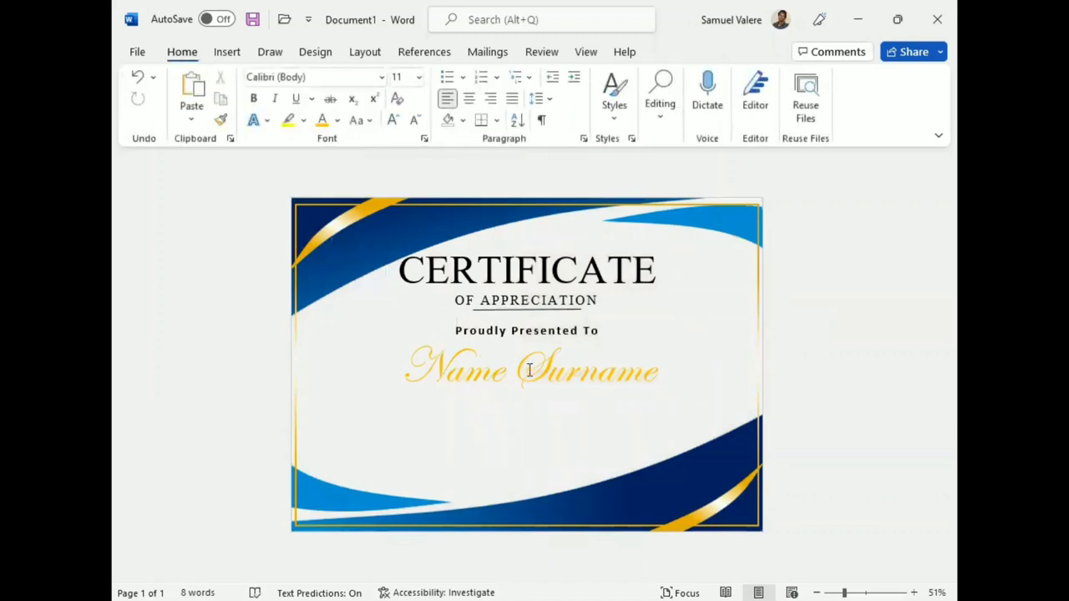
Step: Recolour Name Surname to Gold, Accent 4, Darker 25% and re-centre its box on the page
triple_click(529, 370)
left_click(600, 342)
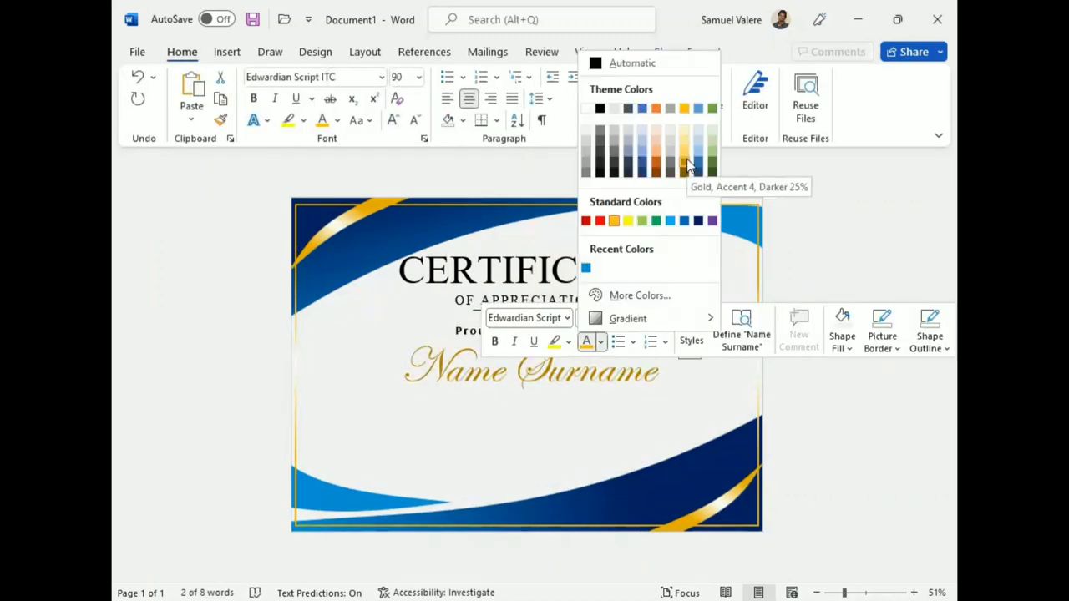
left_click(687, 171)
left_click(561, 415)
left_click(537, 394)
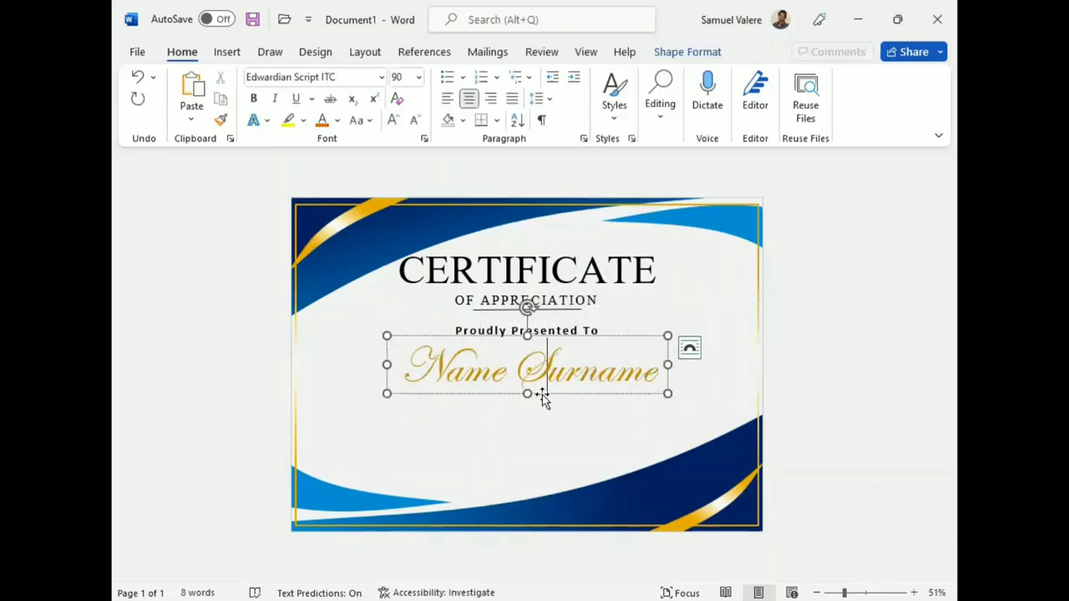
left_click_drag(542, 394, 534, 389)
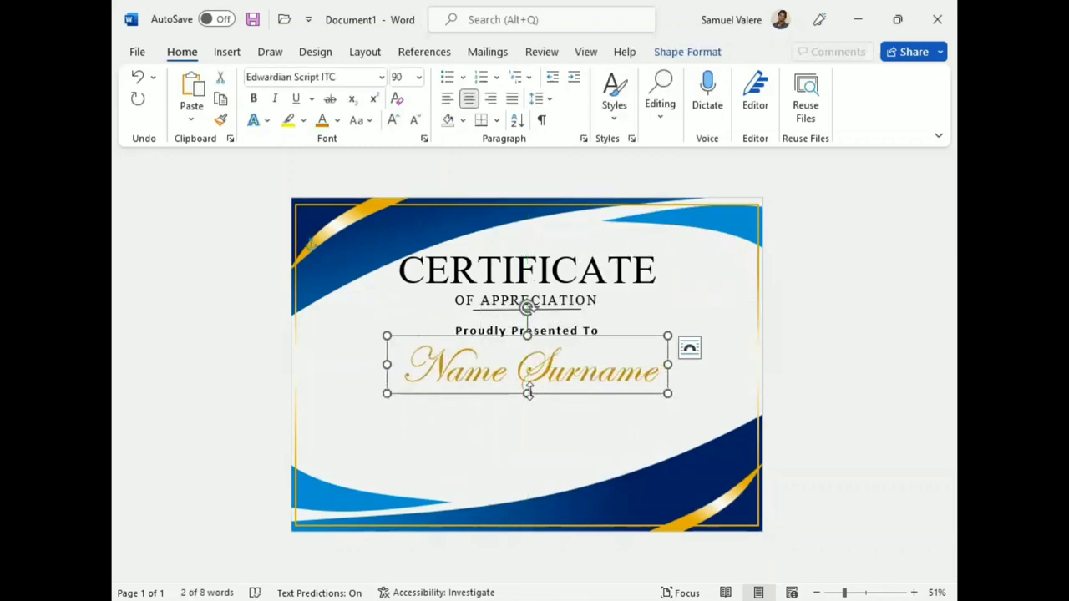
Step: Draw a rectangle below the name and paste the appreciation message into it as plain text
left_click(219, 53)
left_click(297, 78)
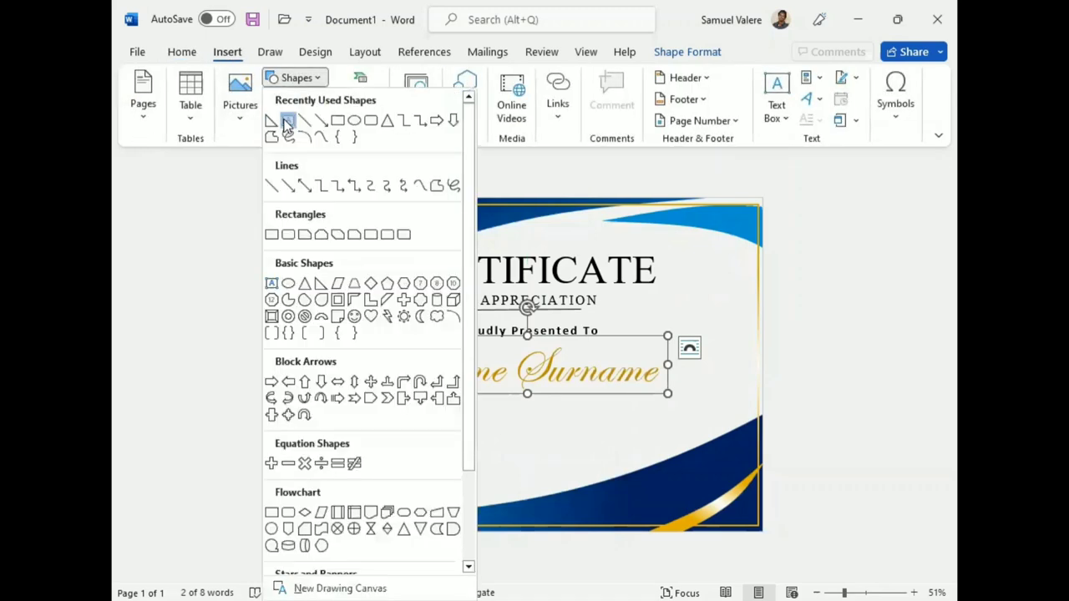
left_click(279, 116)
mouse_move(399, 418)
left_mouse_down()
mouse_move(694, 466)
mouse_move(676, 476)
left_mouse_up()
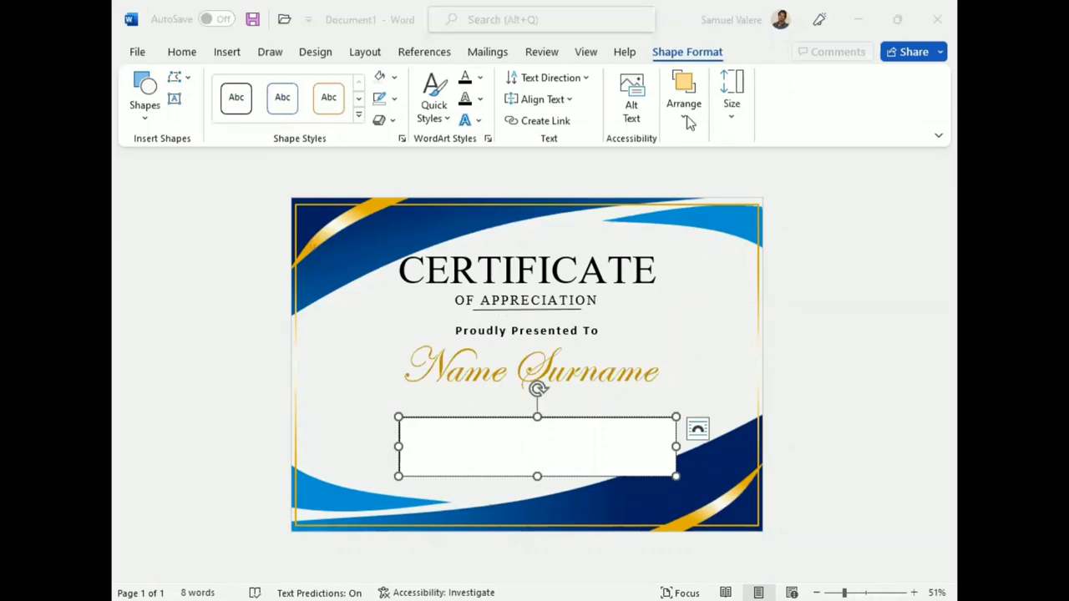
left_click(422, 429)
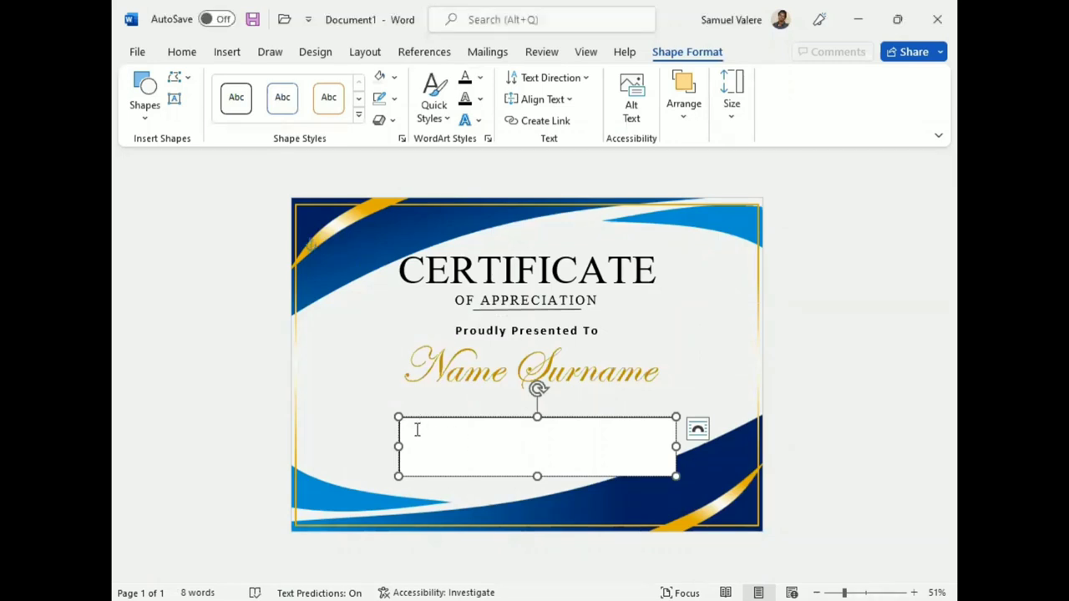
right_click(416, 429)
left_click(459, 220)
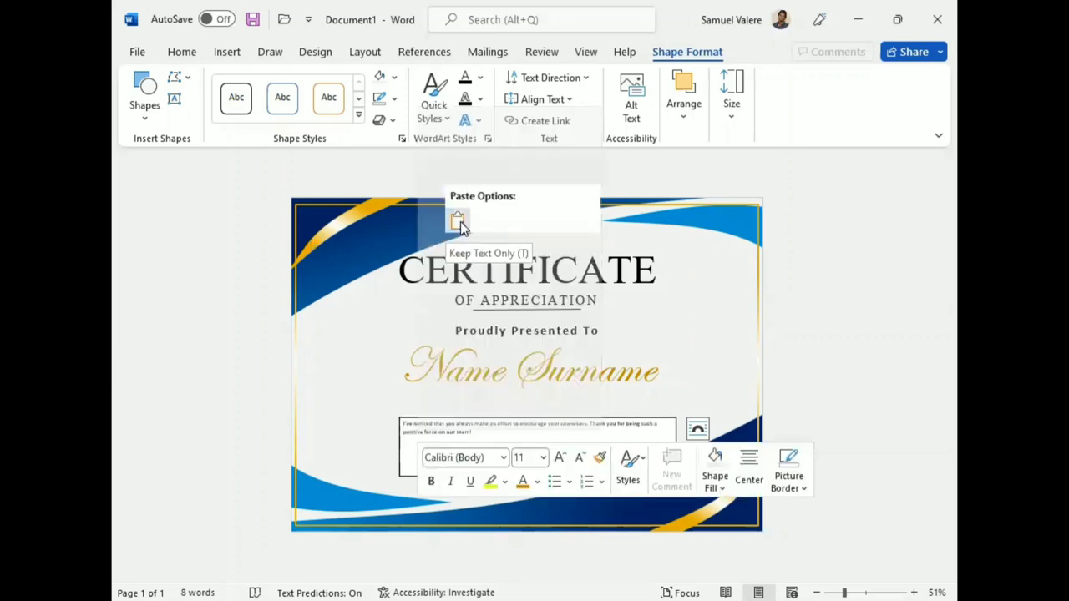
Step: Format the message as centred Times New Roman at 22 pt
triple_click(452, 432)
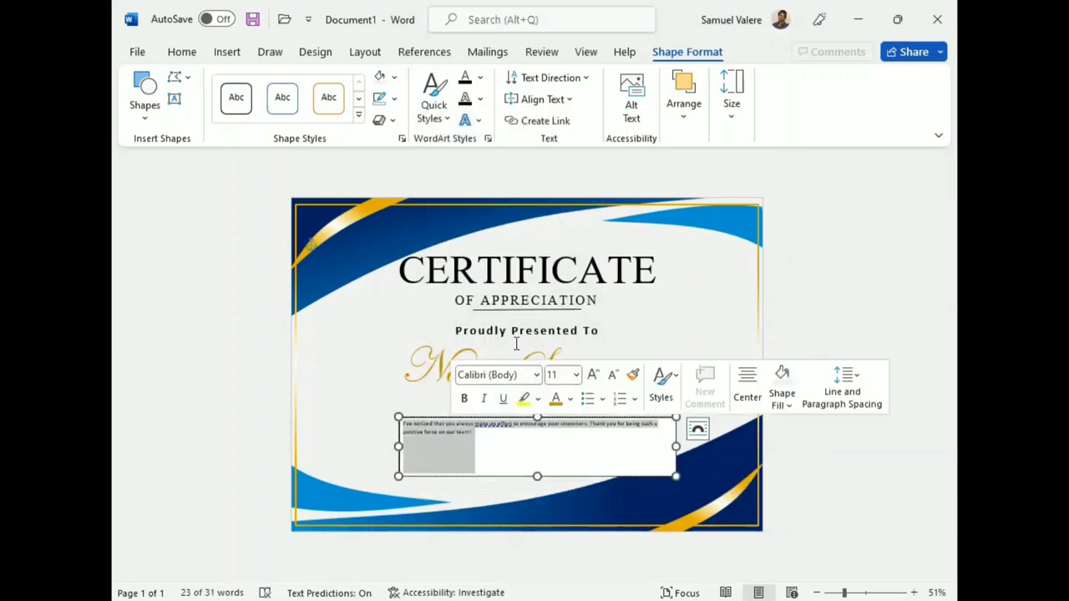
left_click(517, 374)
type("Times New Roman")
key("Return")
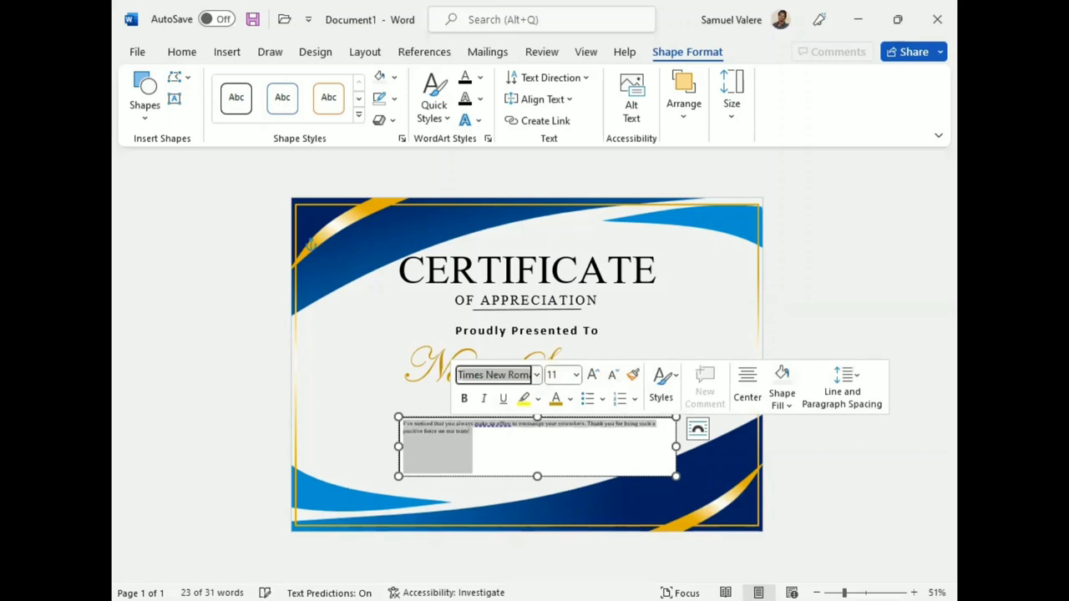
left_click(593, 374)
left_click(593, 374)
left_click(593, 374)
left_click(593, 374)
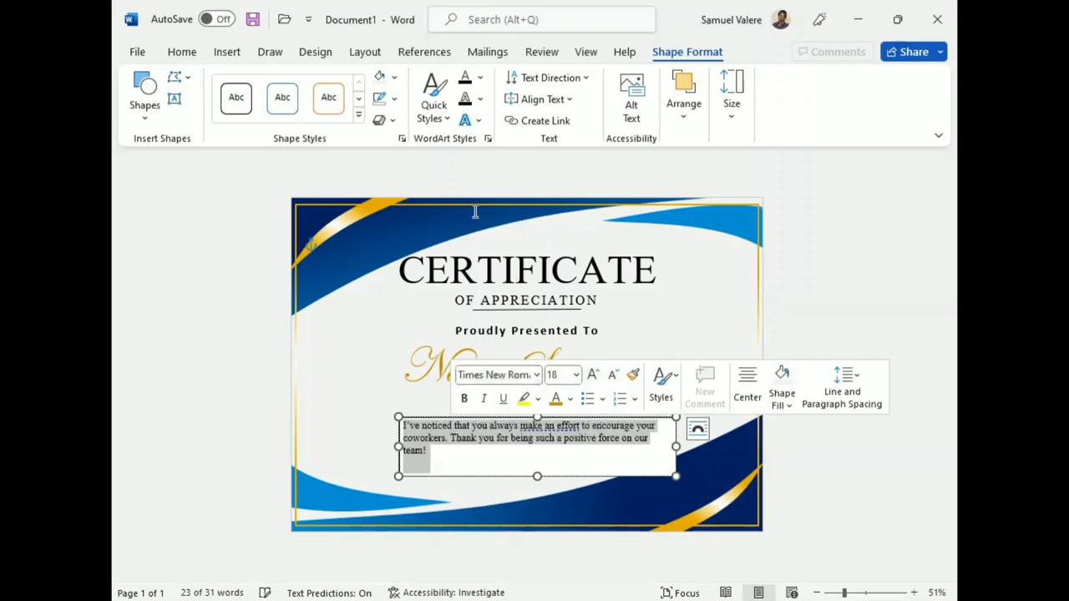
left_click(189, 55)
scroll(190, 57, "down", 1)
scroll(463, 105, "up", 1)
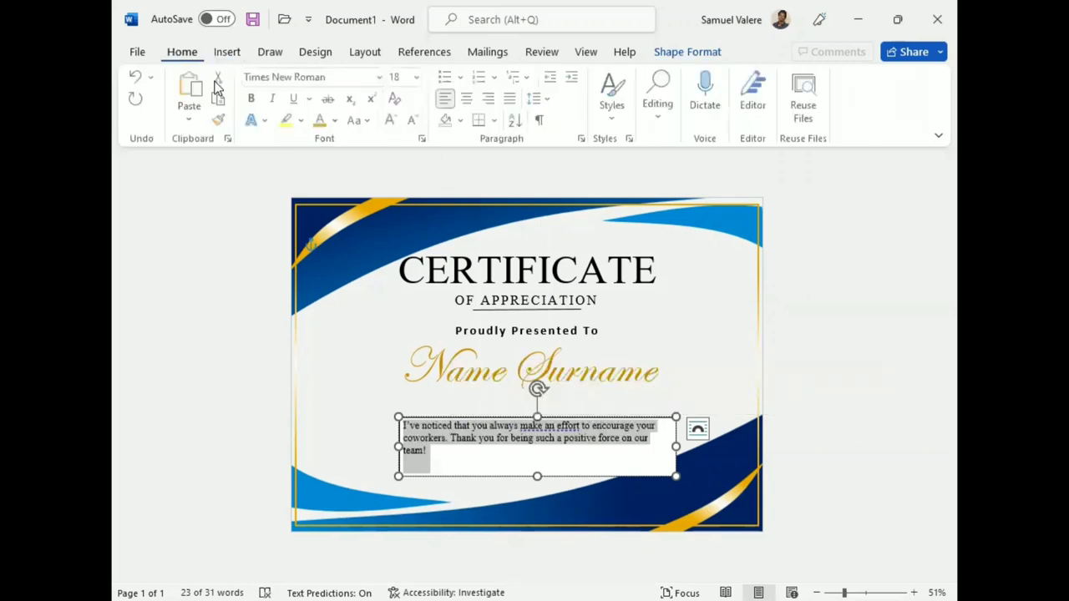
left_click(470, 99)
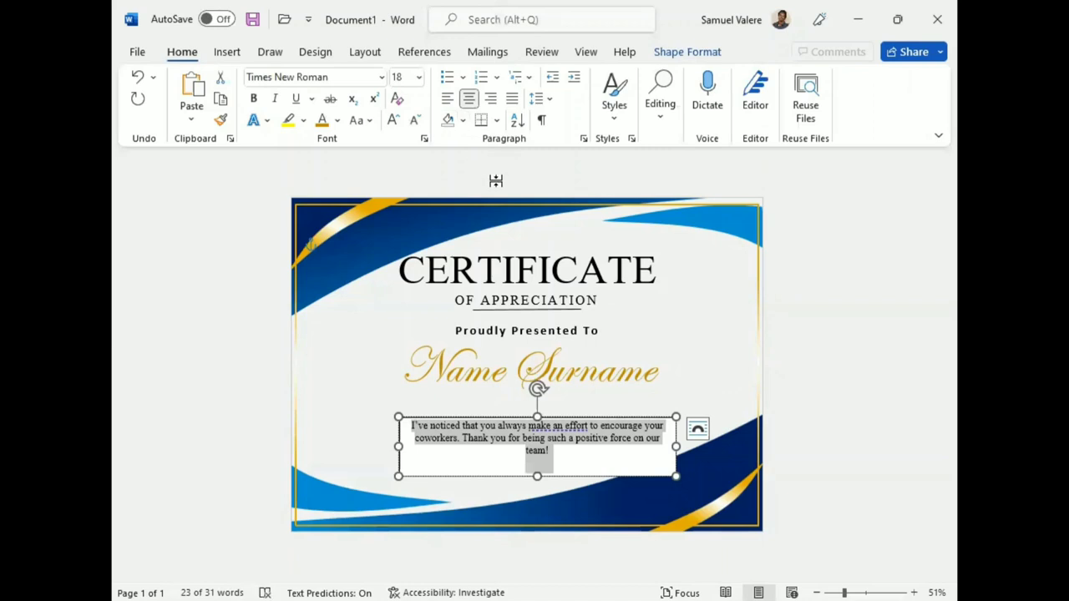
left_click(394, 120)
left_click(393, 120)
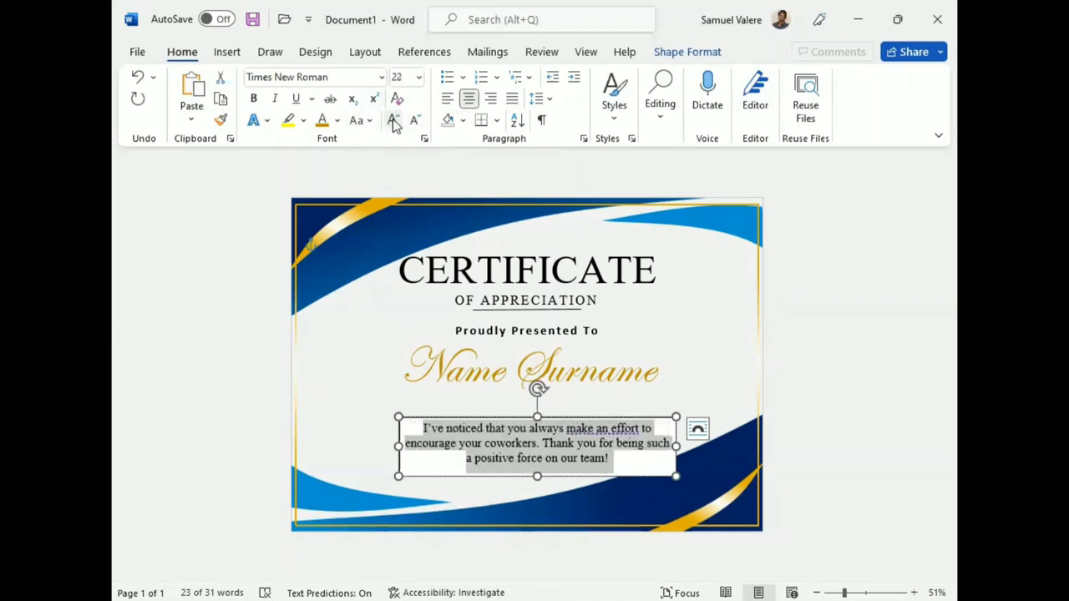
Step: Move the message box up beneath the name and give it no outline and no fill
left_click_drag(548, 415, 529, 398)
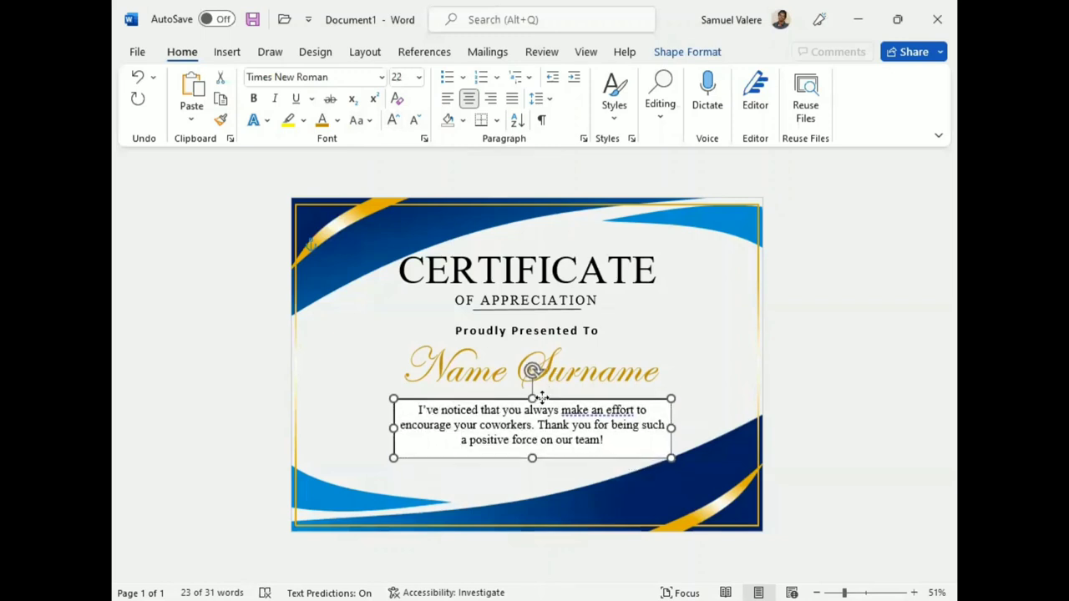
left_click(687, 51)
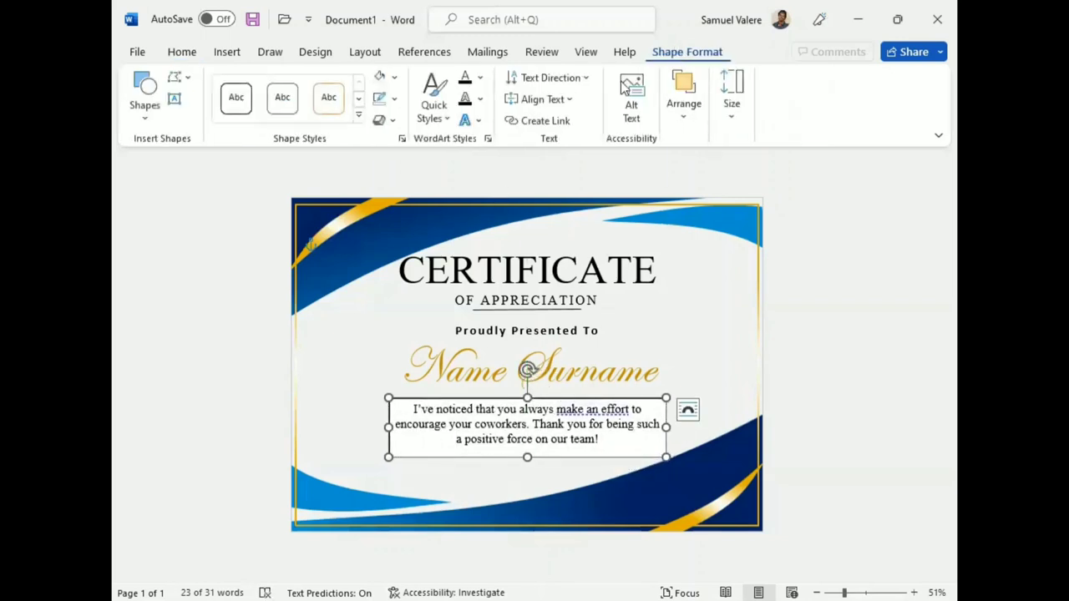
left_click(394, 98)
left_click(398, 328)
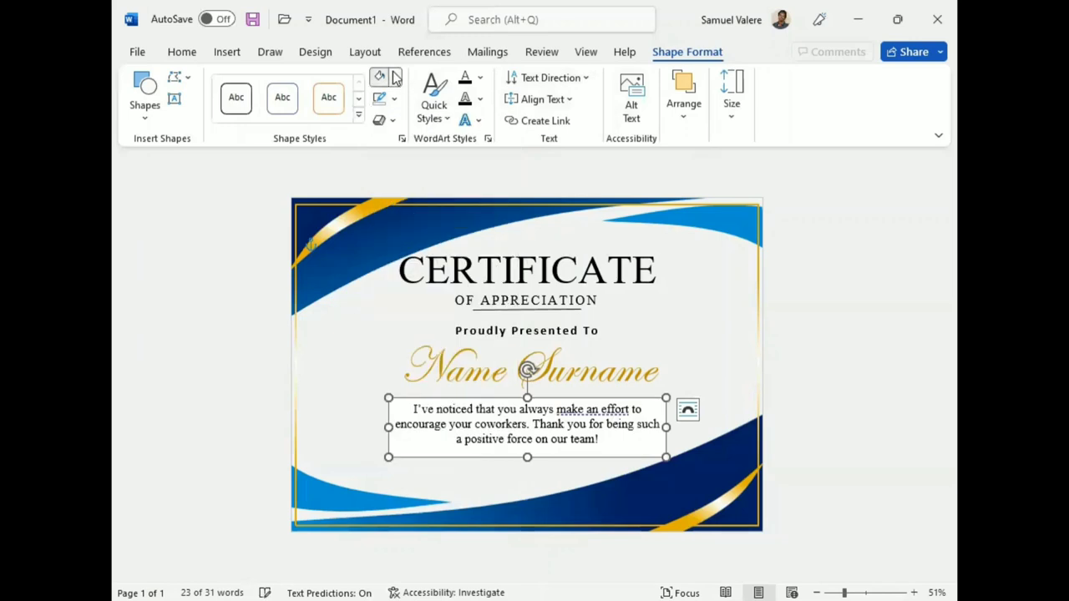
left_click(393, 77)
left_click(385, 304)
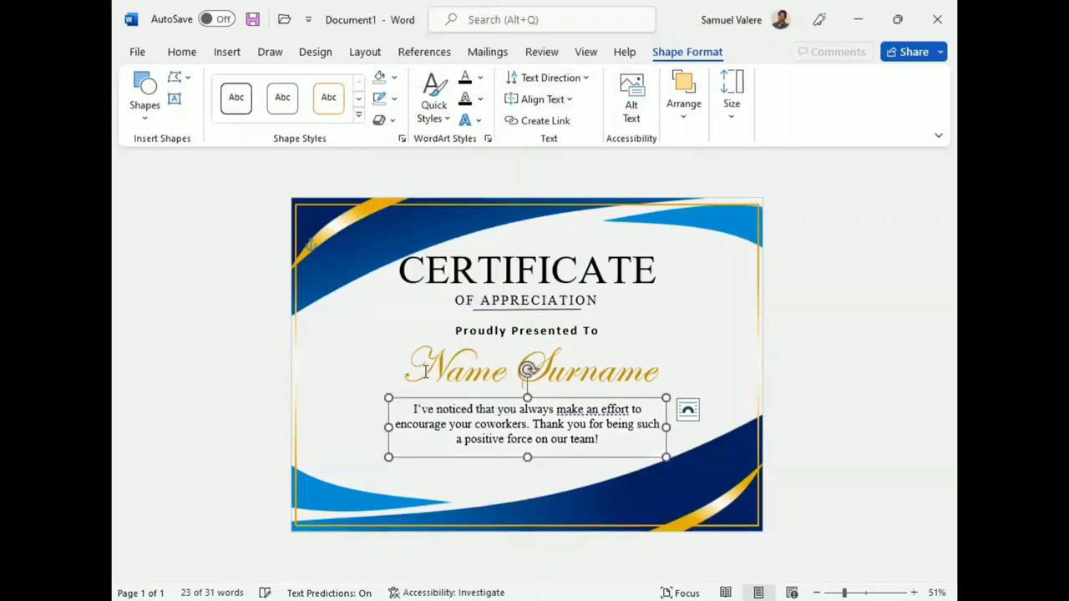
Step: Make the message text dark gray, then narrow the box and centre it under the name
triple_click(509, 428)
left_click(626, 403)
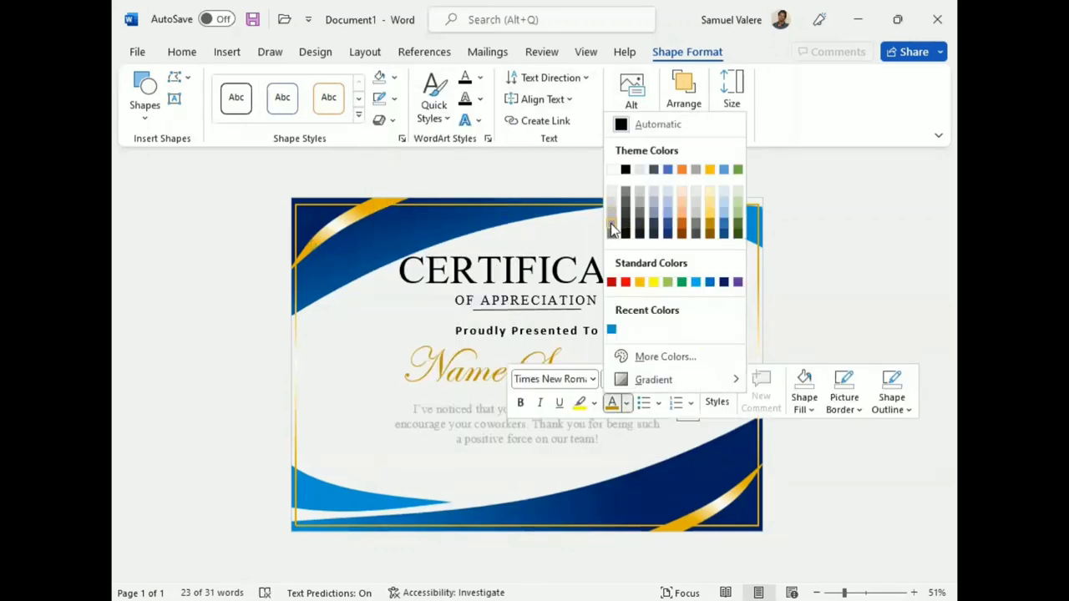
left_click(692, 237)
left_click_drag(668, 425, 613, 429)
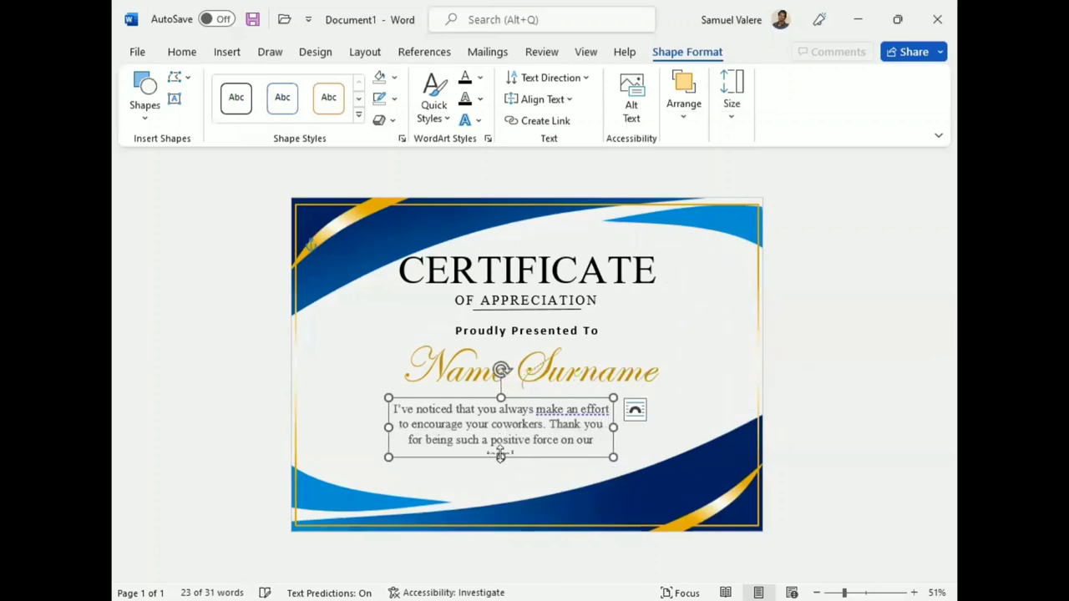
left_click_drag(501, 456, 502, 465)
left_click_drag(504, 395, 537, 397)
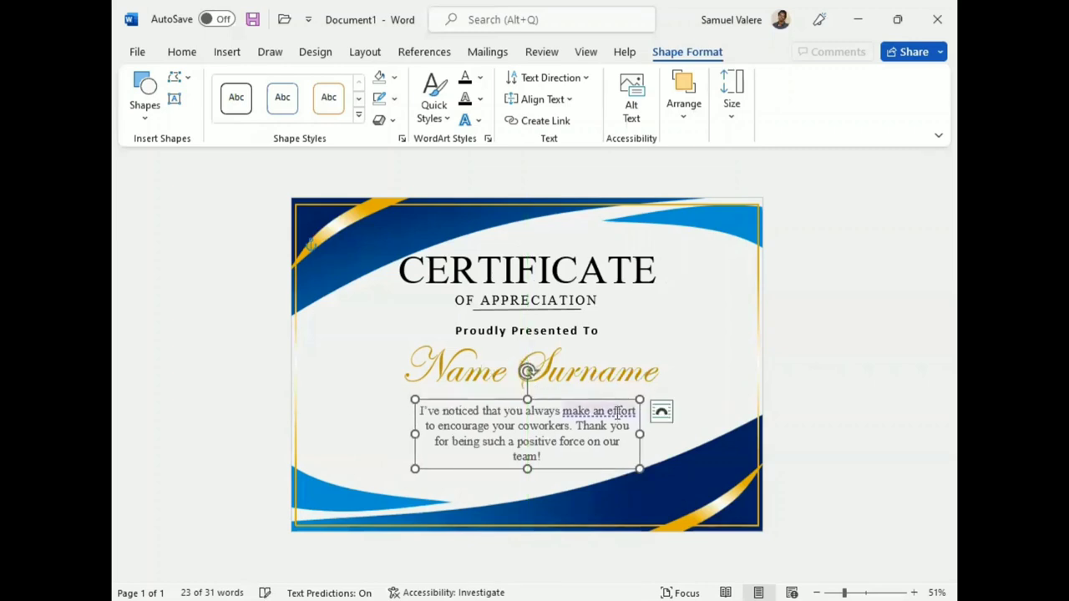
left_click(603, 413)
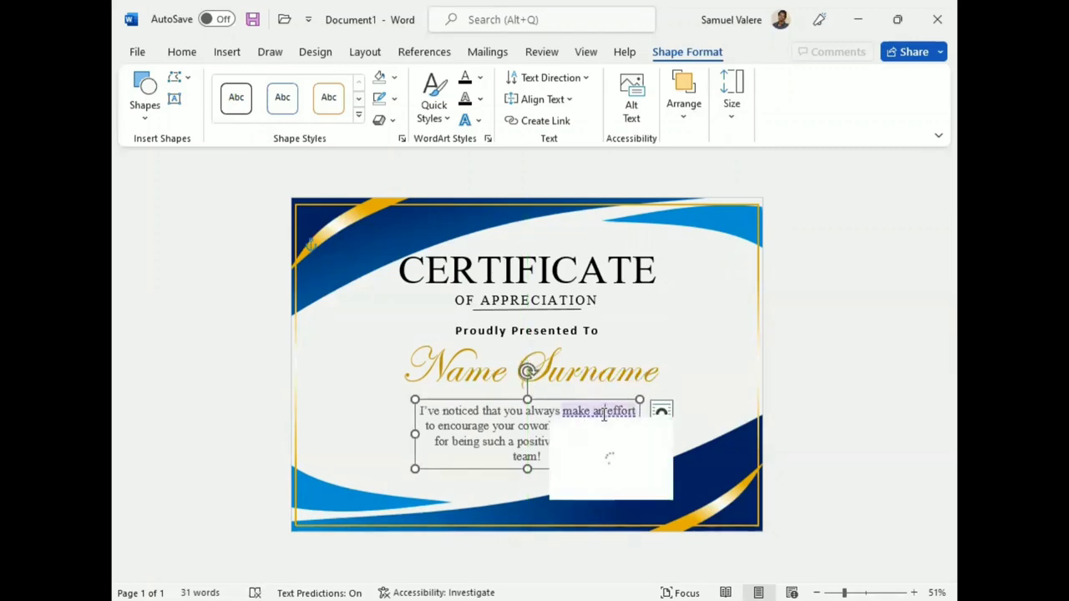
left_click(693, 375)
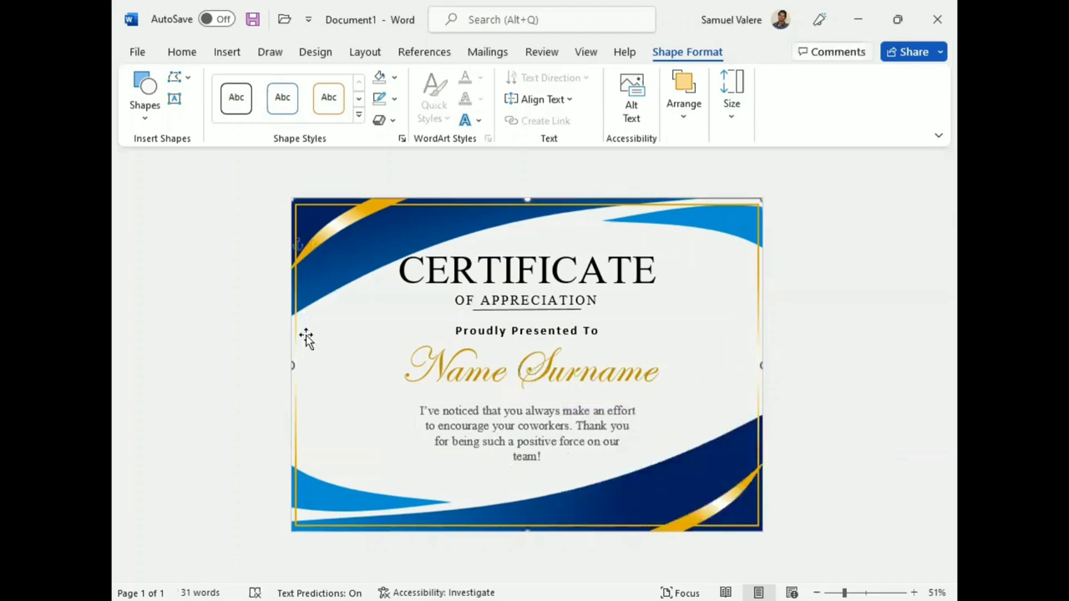
Step: Draw a short straight line at the lower left, below the message
left_click(322, 492)
key("Down")
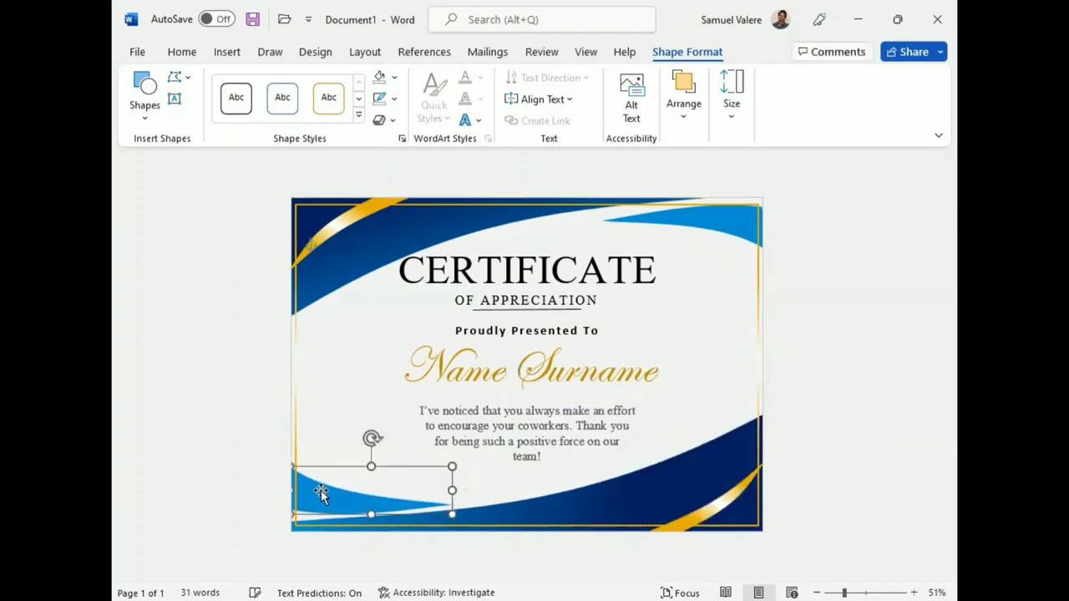
left_click(148, 119)
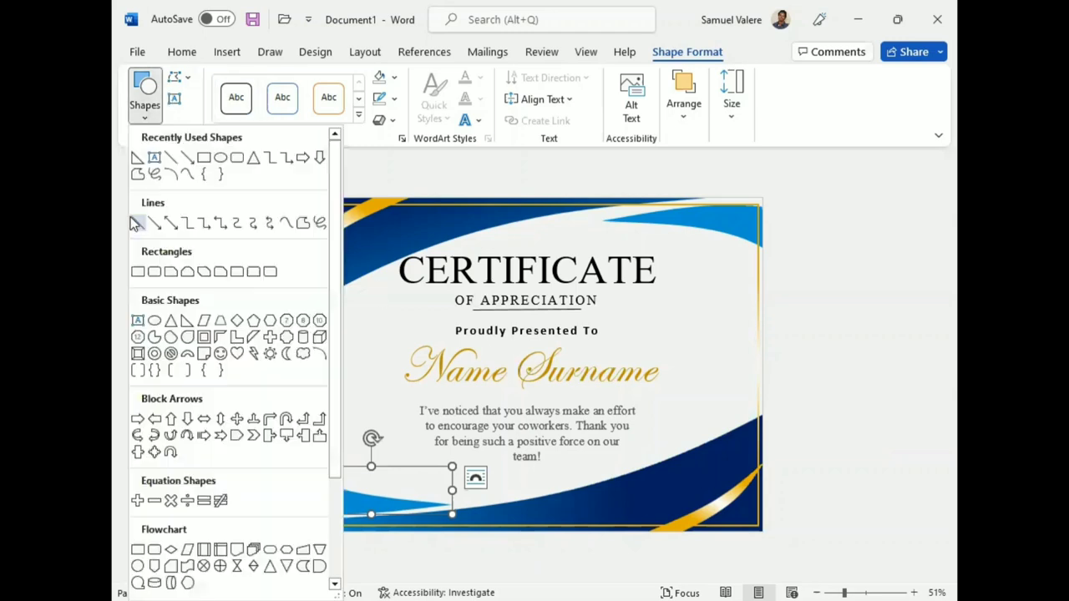
left_click(138, 223)
left_click_drag(341, 473, 414, 474)
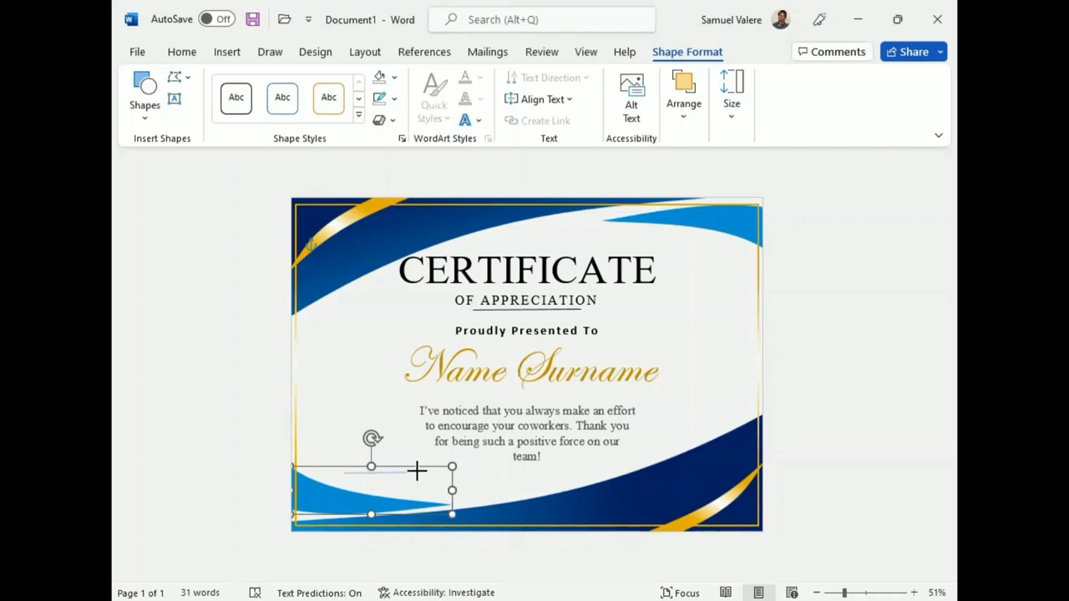
left_click_drag(417, 473, 418, 473)
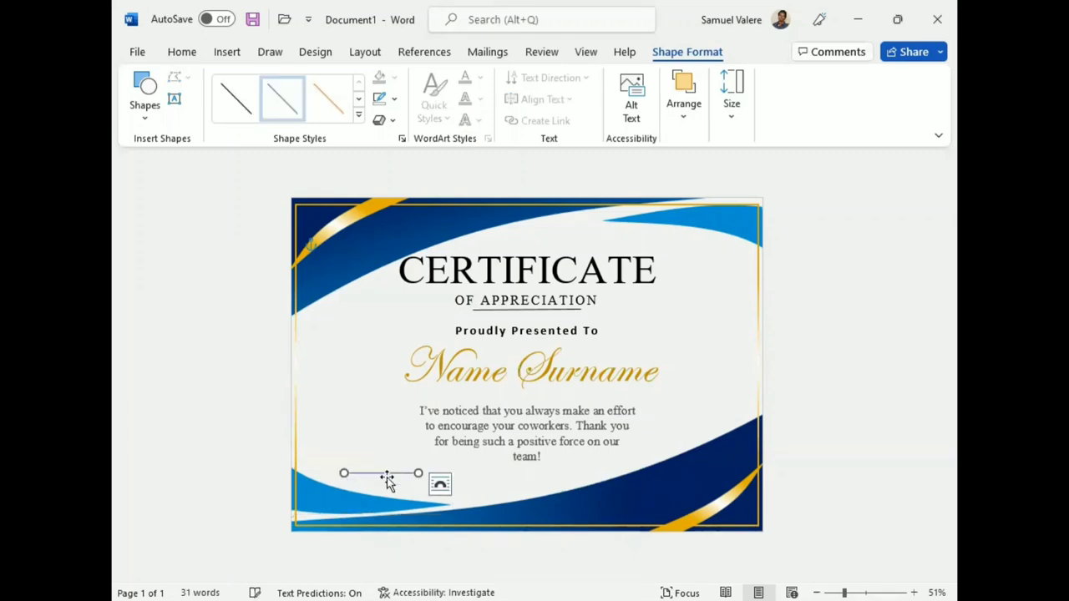
Step: Give the signature line a black 1½ pt outline
left_click(386, 99)
mouse_move(506, 379)
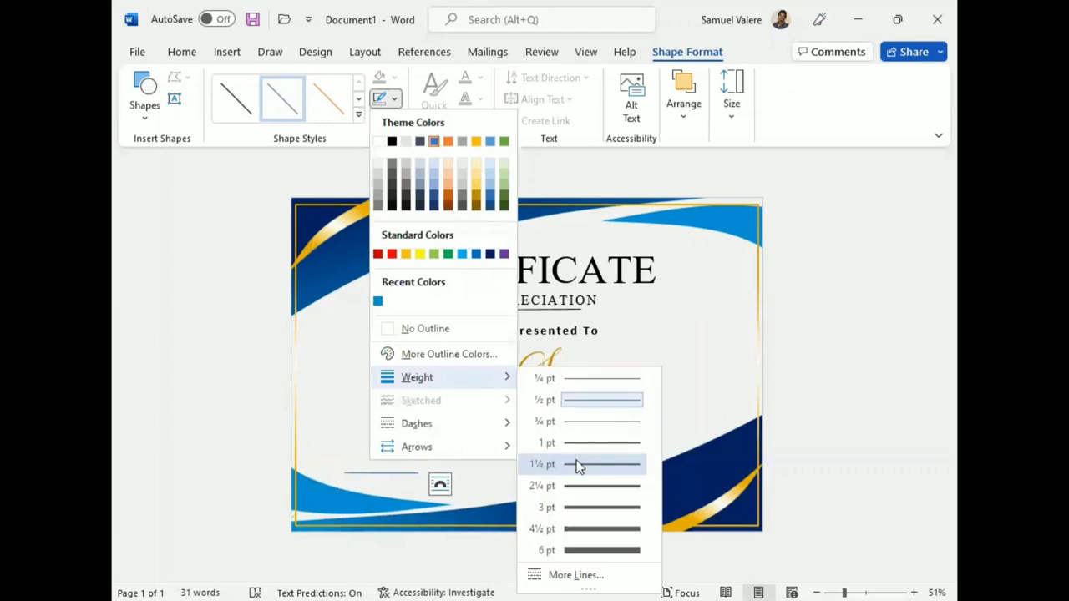
left_click(580, 464)
left_click(395, 100)
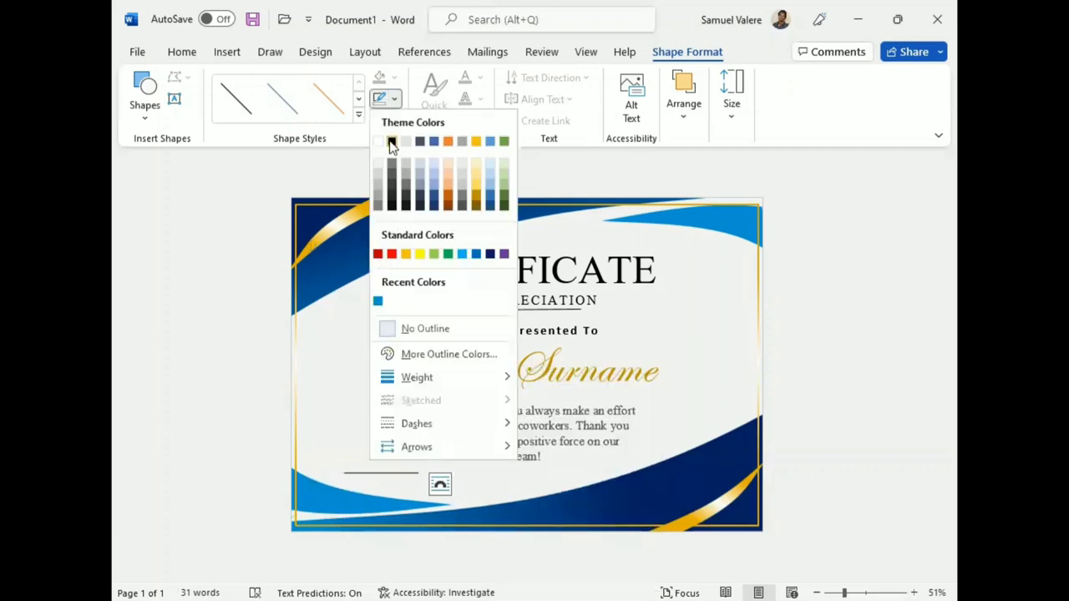
left_click(389, 143)
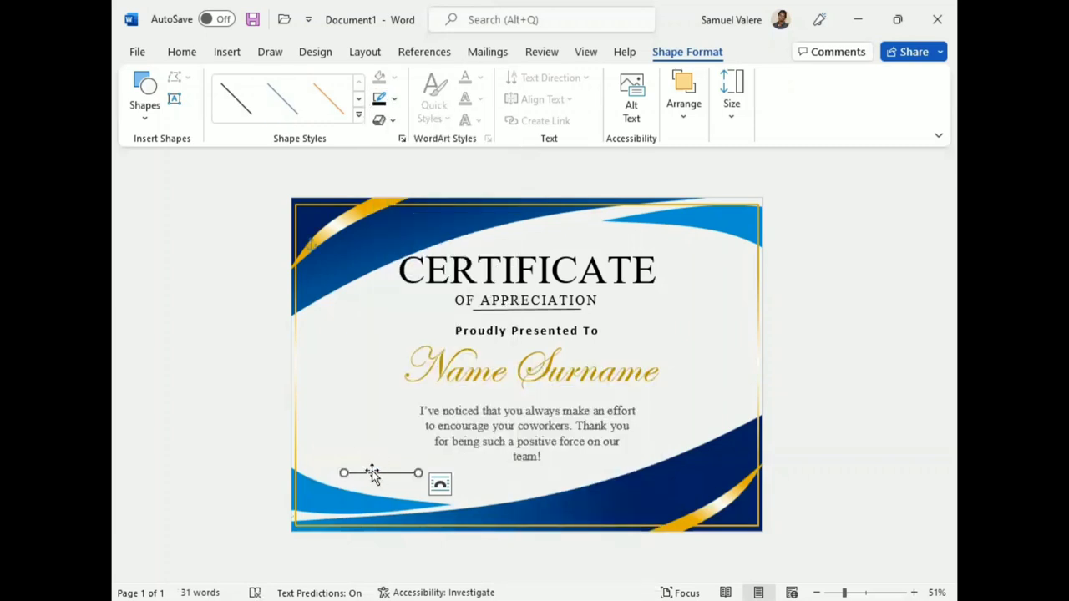
left_click(374, 479)
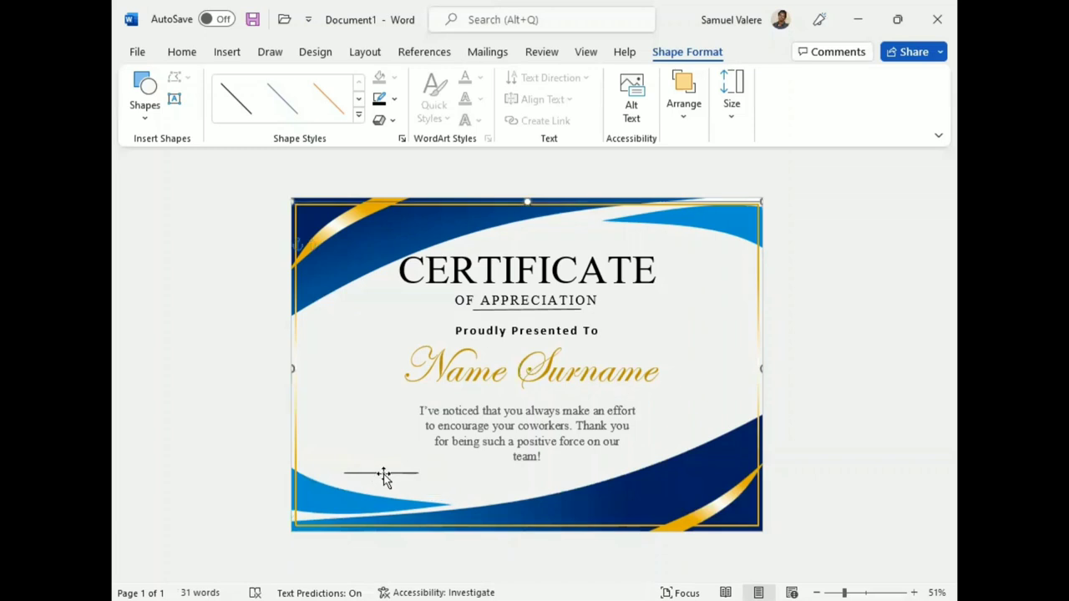
Step: Shift the signature line slightly to the right
left_click(178, 56)
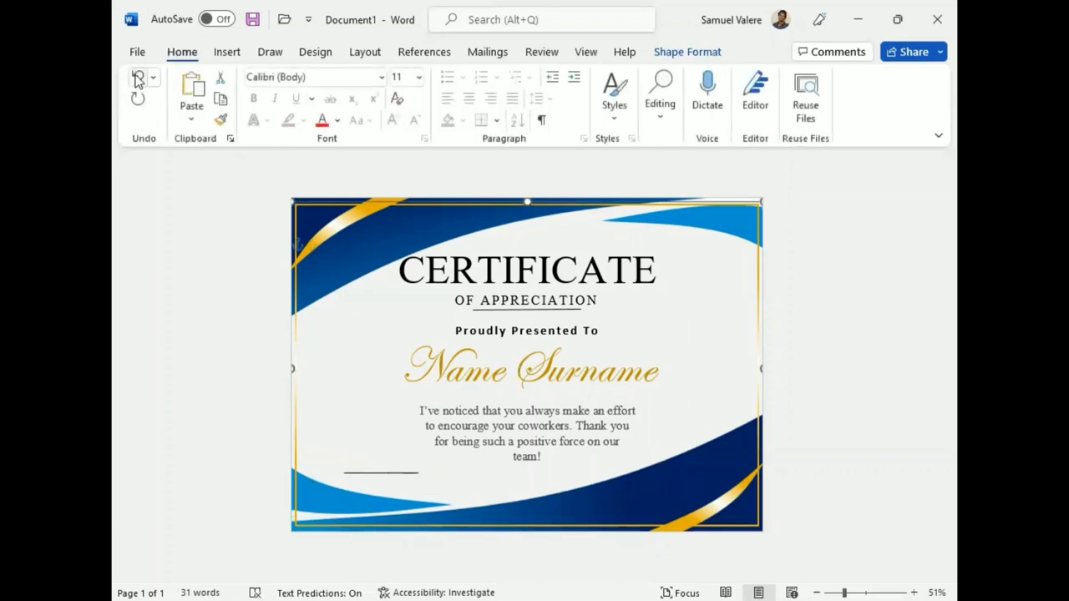
left_click(389, 478)
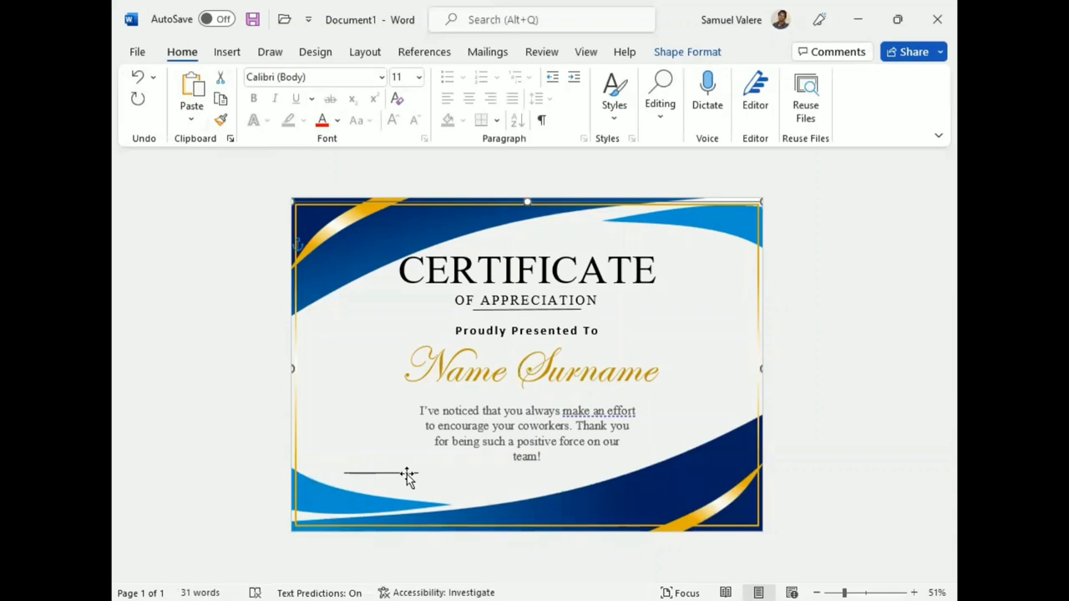
left_click(795, 459)
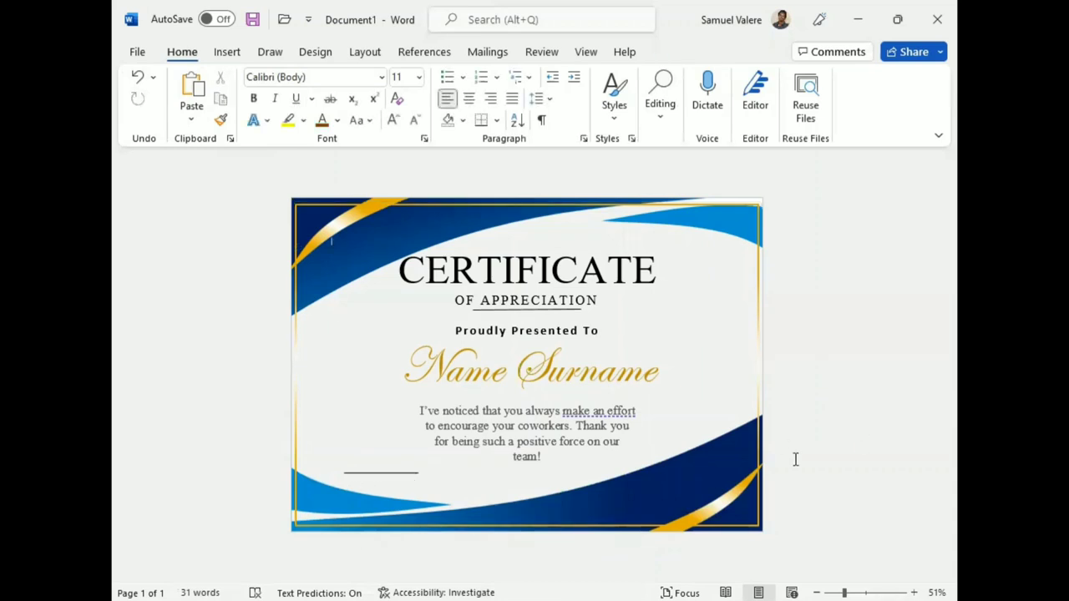
left_click(371, 474)
left_click_drag(370, 474, 393, 475)
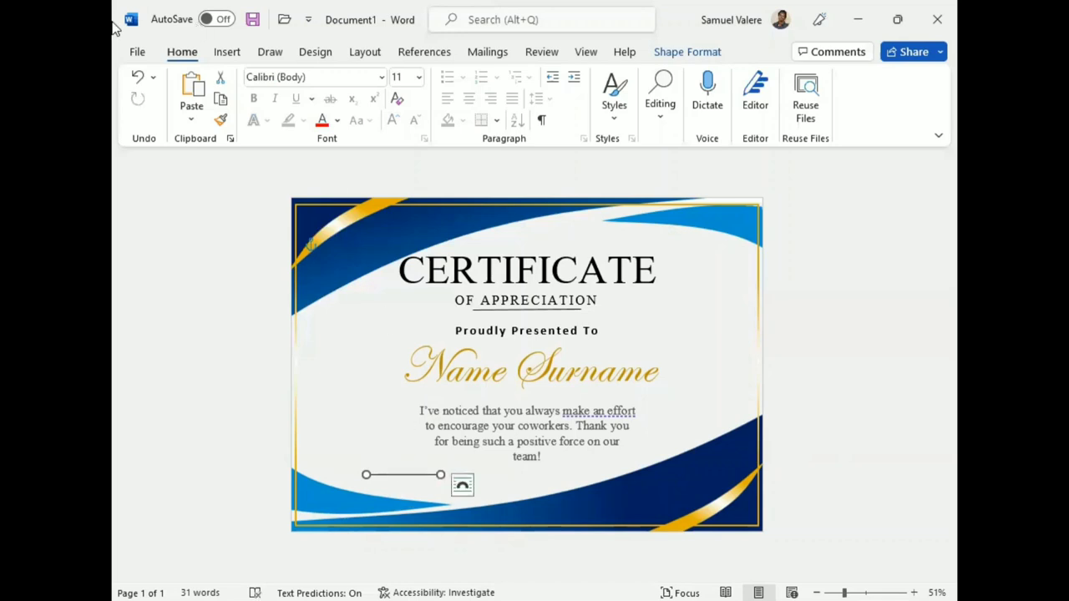
left_click(226, 52)
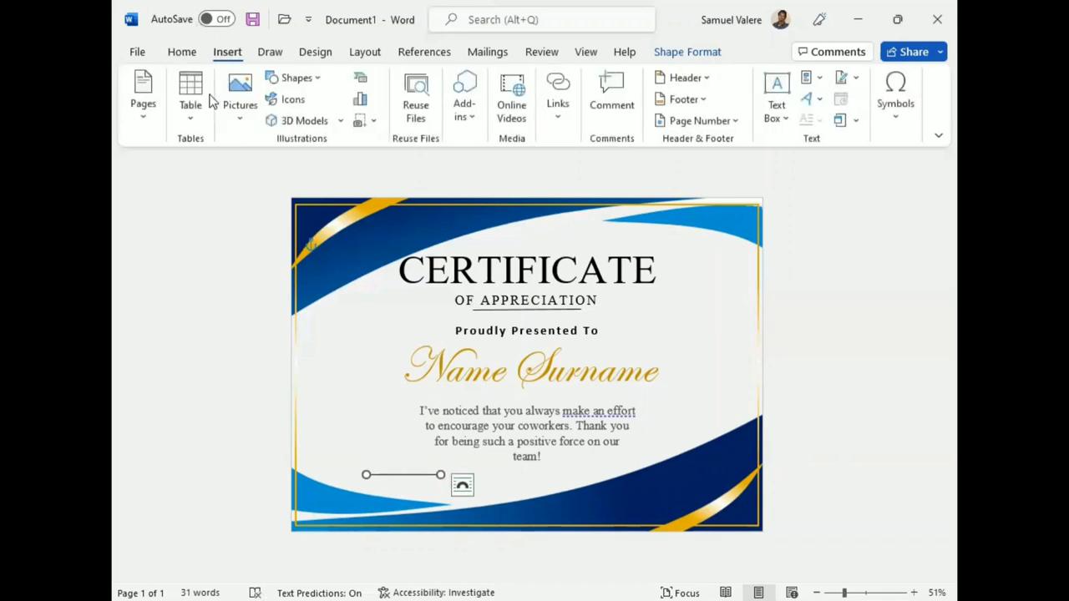
Step: Add a text box below the signature line with no outline and no fill
left_click(296, 78)
left_click(289, 120)
left_click_drag(377, 486, 436, 499)
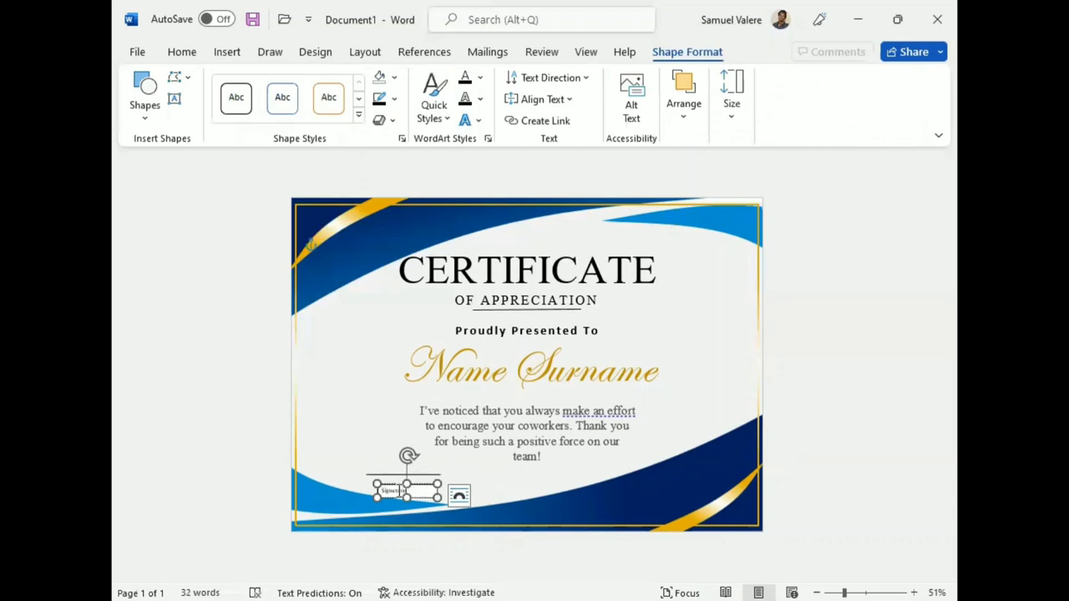
double_click(394, 491)
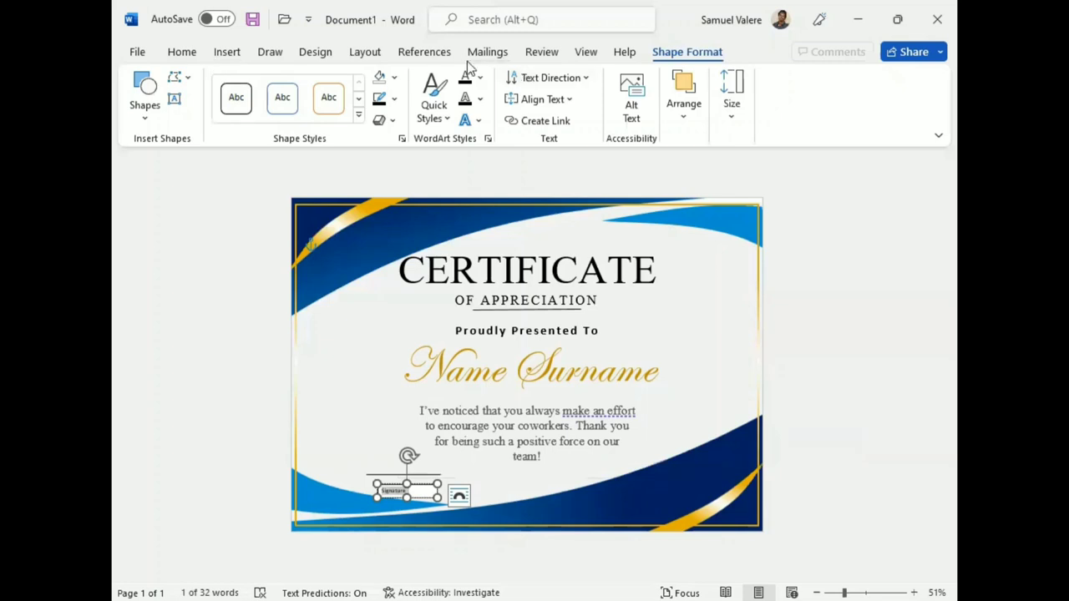
left_click(394, 98)
left_click(386, 327)
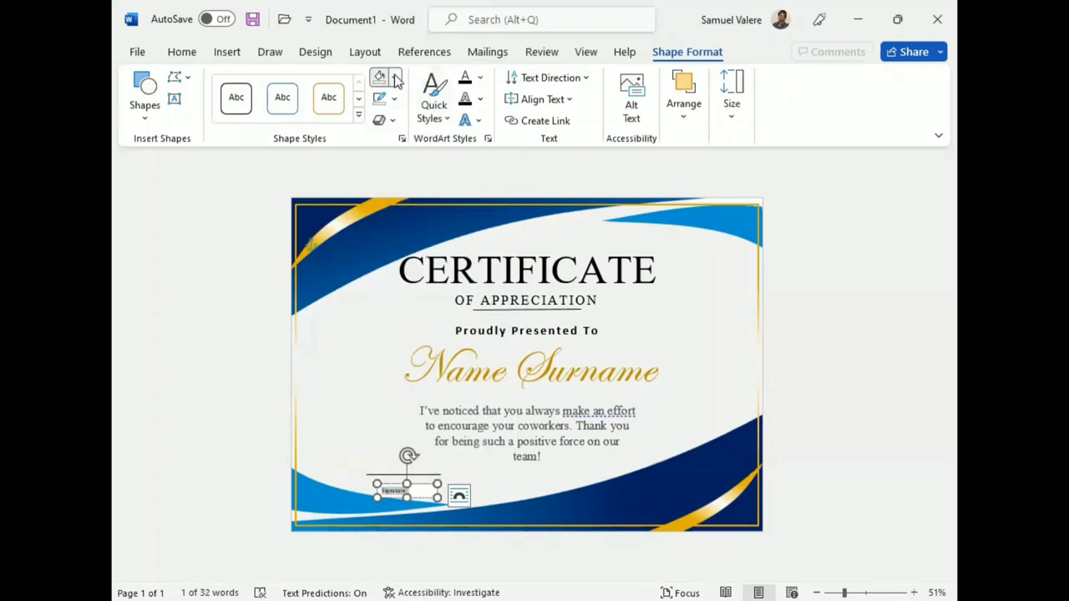
left_click(397, 79)
left_click(386, 305)
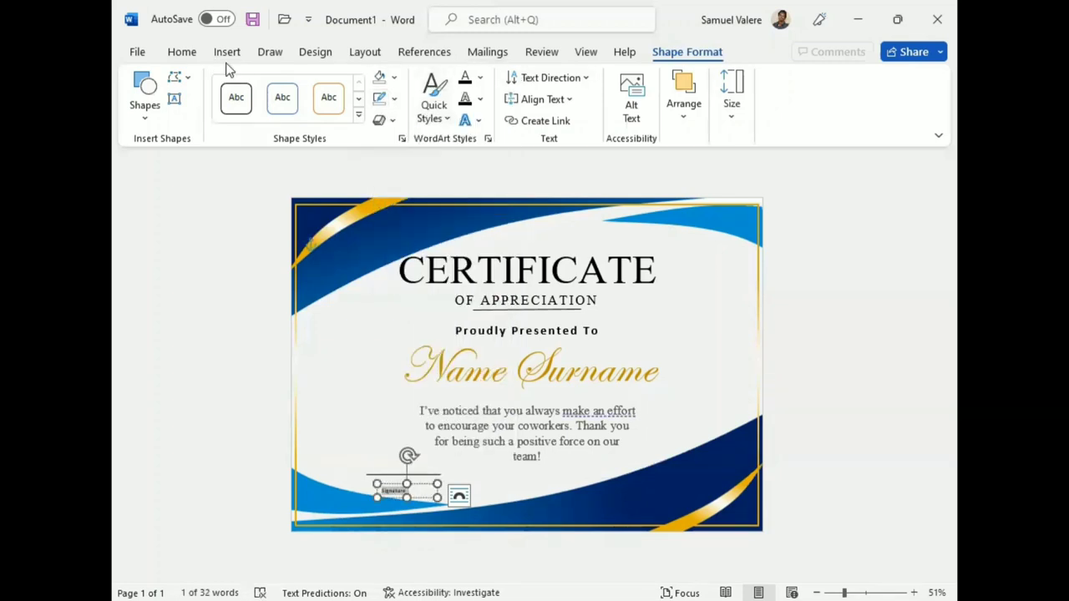
Step: Set the Signature label to Times New Roman 16 pt and align it under the line
left_click(182, 52)
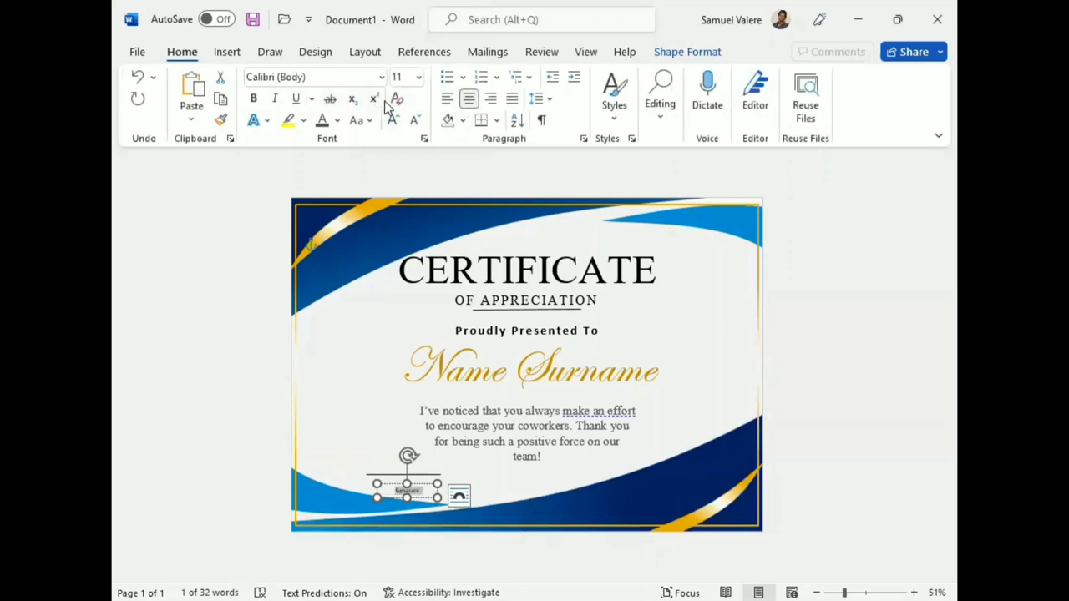
left_click(328, 77)
type("Times New Roman")
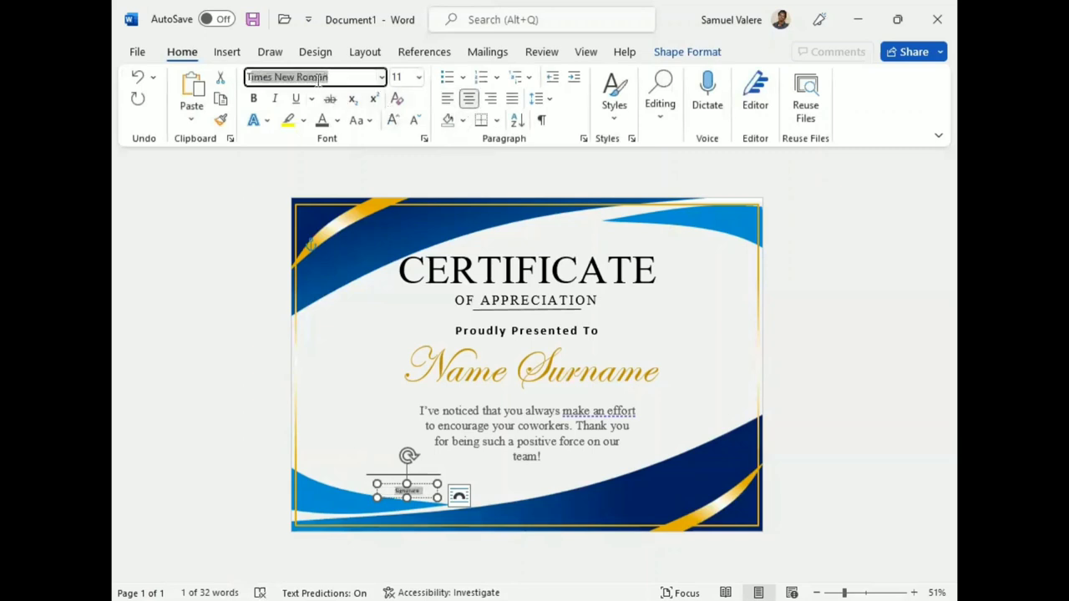
key("Return")
left_click(392, 119)
left_click(393, 119)
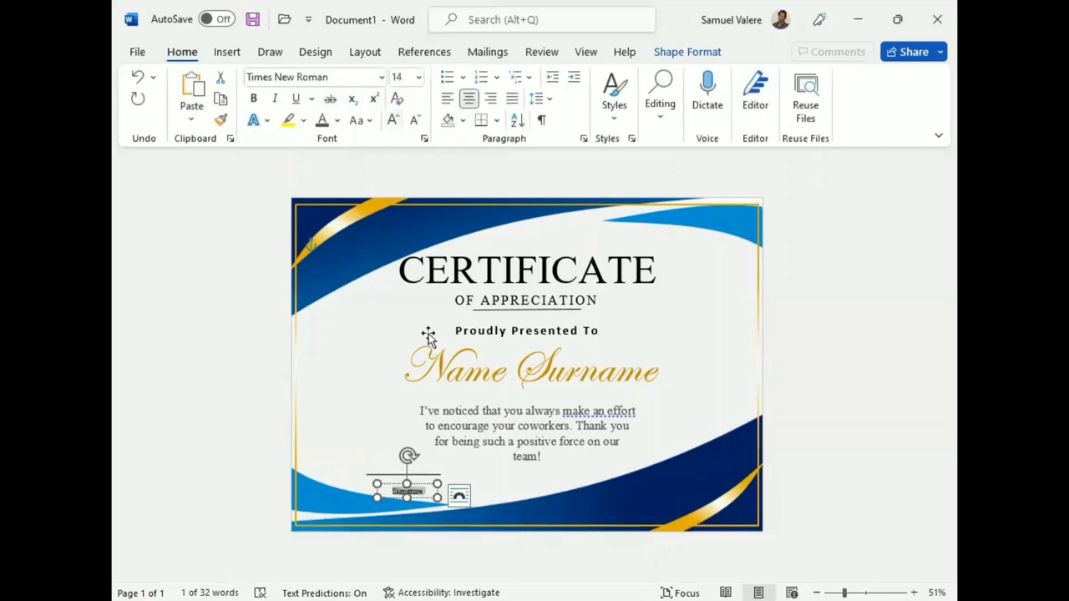
left_click_drag(419, 491, 414, 485)
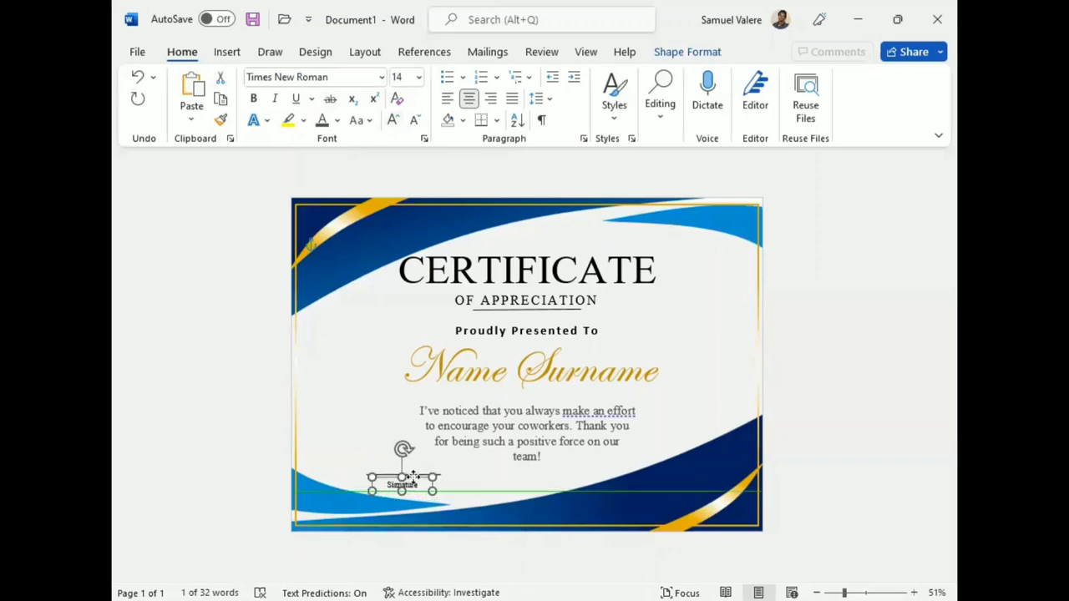
left_click(392, 120)
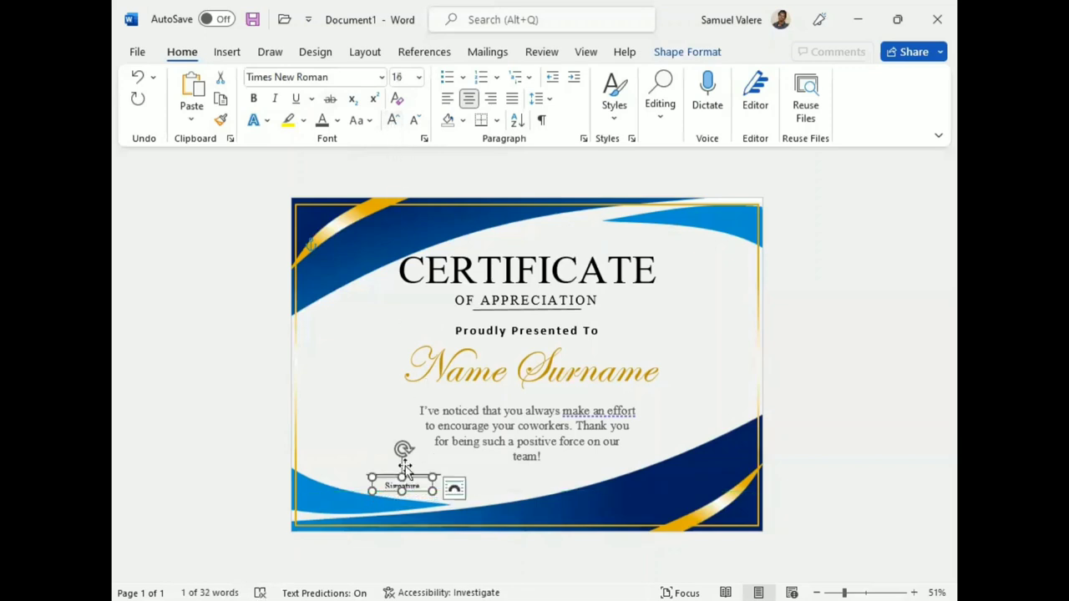
left_click_drag(401, 491, 401, 476)
Step: Nudge the Signature label down two steps
left_click(490, 490)
left_click(408, 488)
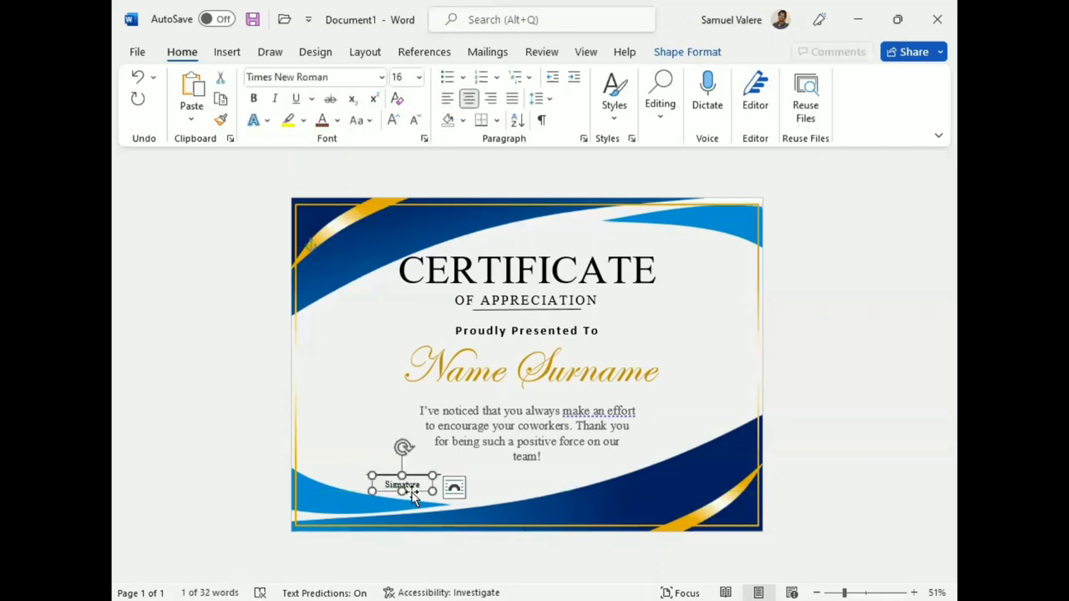
key("Down")
key("Down")
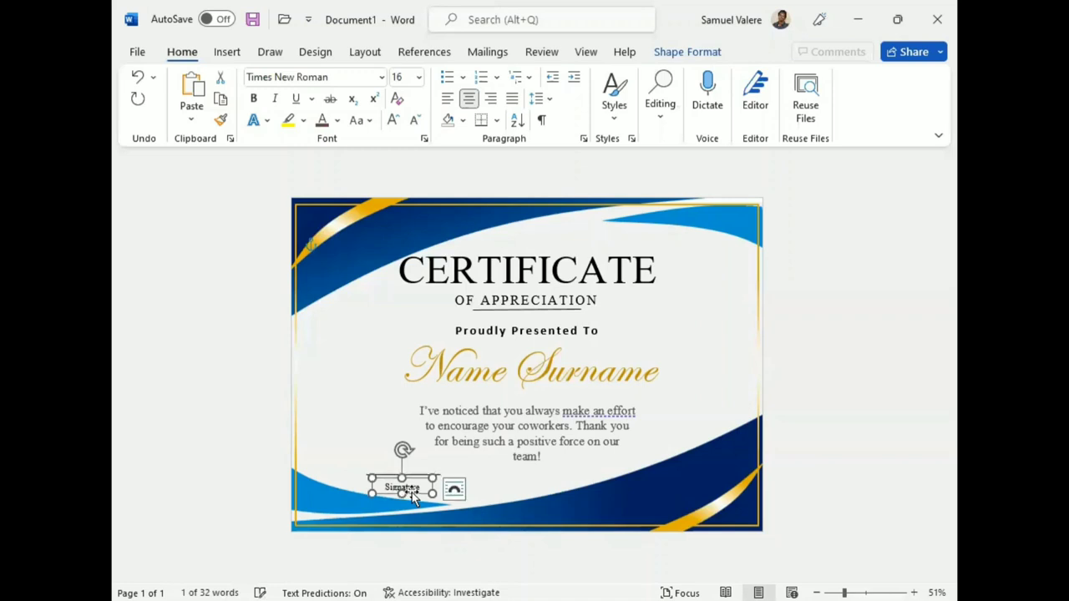
key("Down")
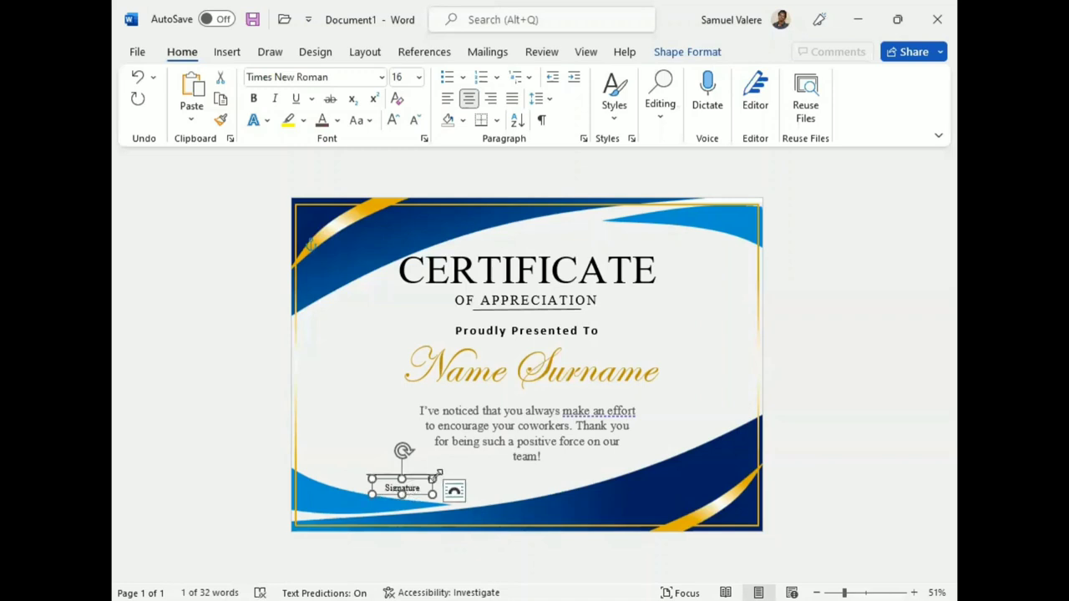
Step: Nudge the signature line down two steps and one step left
left_click(438, 475)
left_click(436, 474)
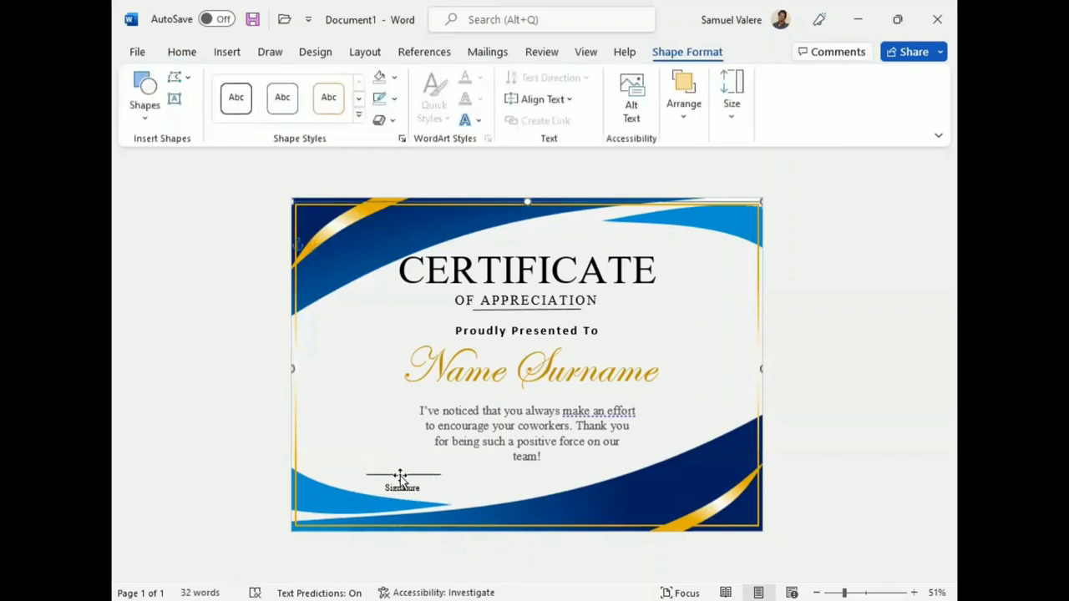
left_click(439, 475)
key("Down")
key("Down")
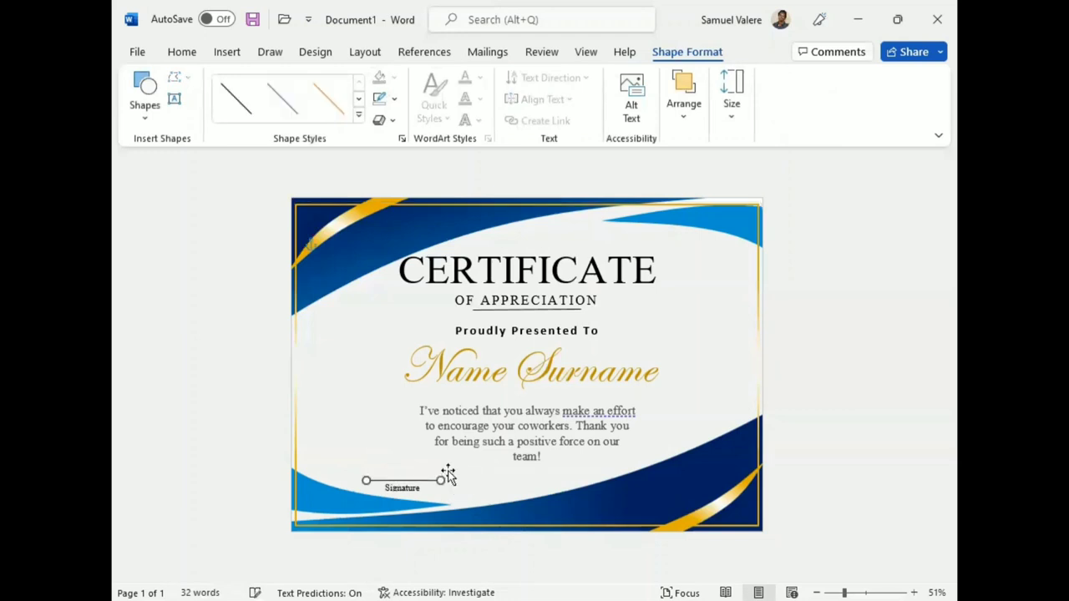
key("Down")
key("Left")
Step: Draw a Star: 10 Points shape below the message text
left_click(144, 107)
scroll(236, 284, "down", 3)
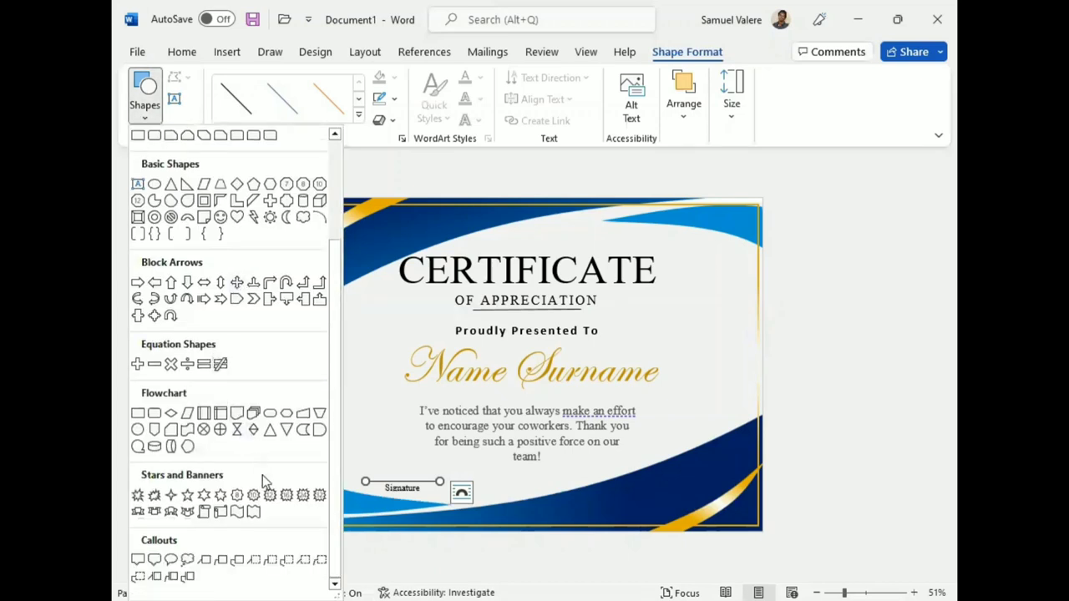
left_click(253, 495)
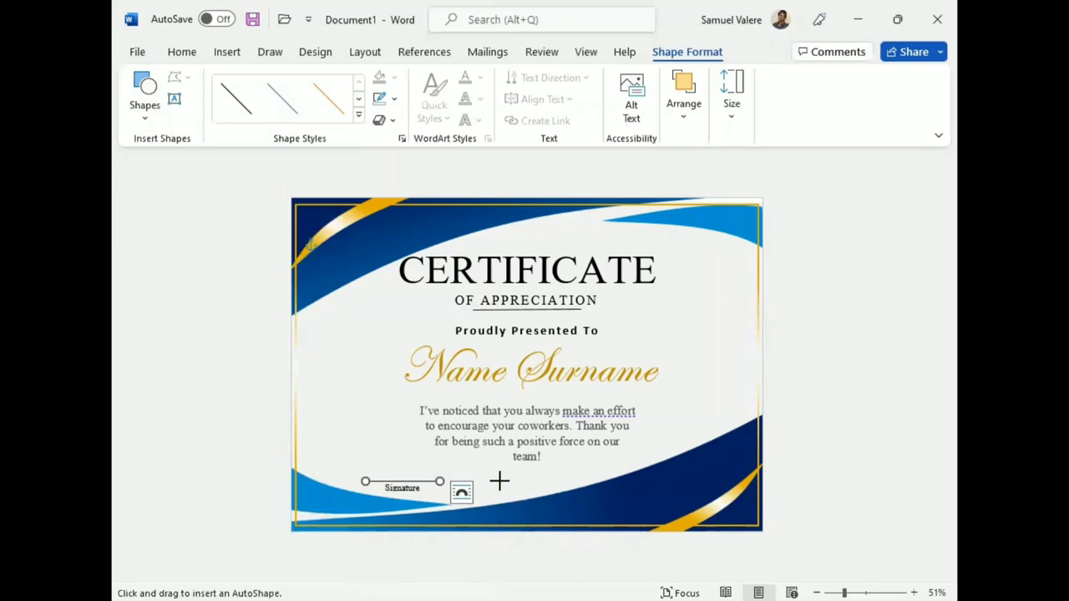
mouse_move(499, 480)
left_mouse_down()
mouse_move(547, 517)
mouse_move(496, 511)
left_mouse_up()
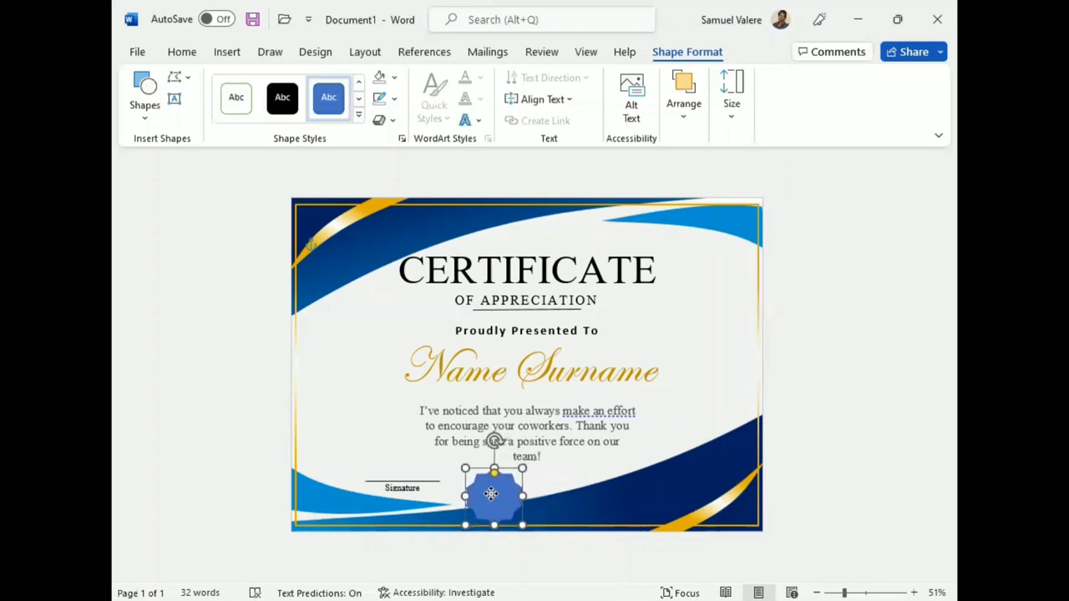
Step: Move the message text box up slightly and reselect the blue star
left_click(547, 517)
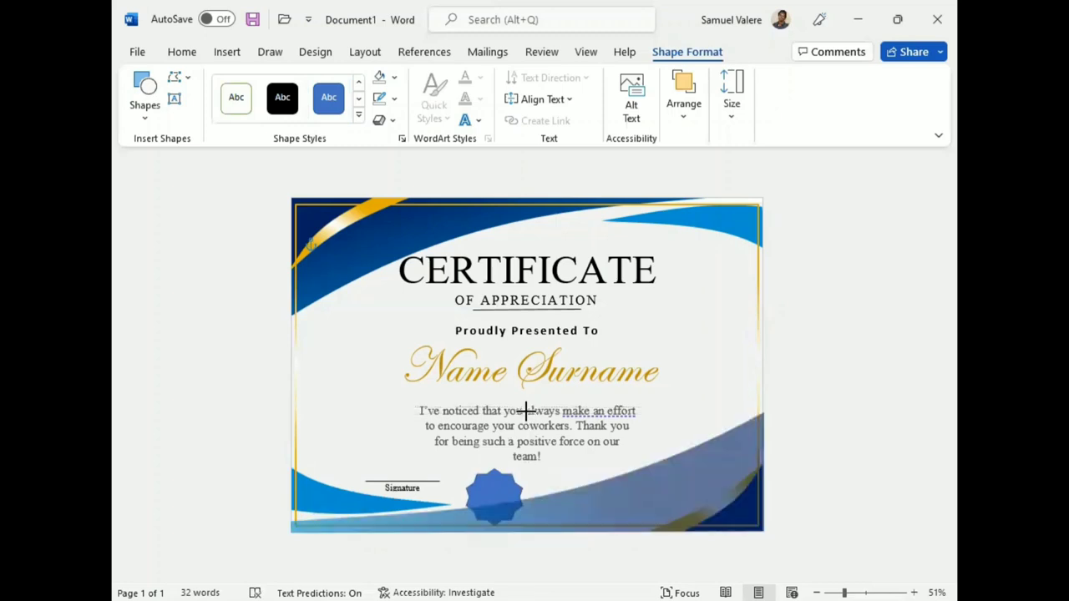
left_click_drag(528, 413, 528, 406)
left_click(497, 496)
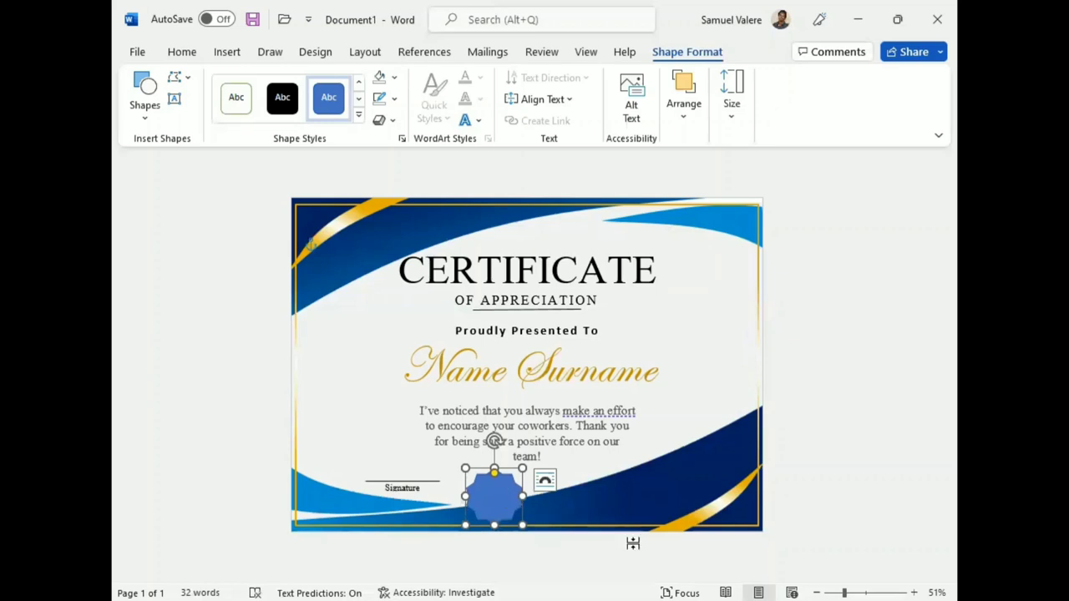
left_click(693, 517)
left_click(707, 512)
left_click(700, 513)
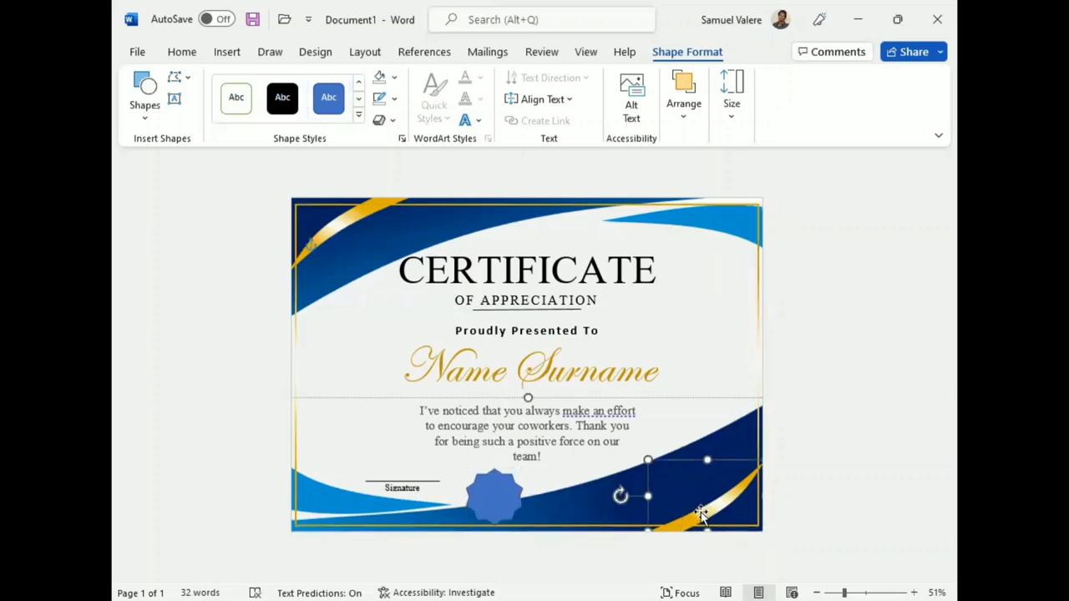
Step: In the gradient fill settings, remove the star's outline and switch it to gradient fill
left_click(393, 77)
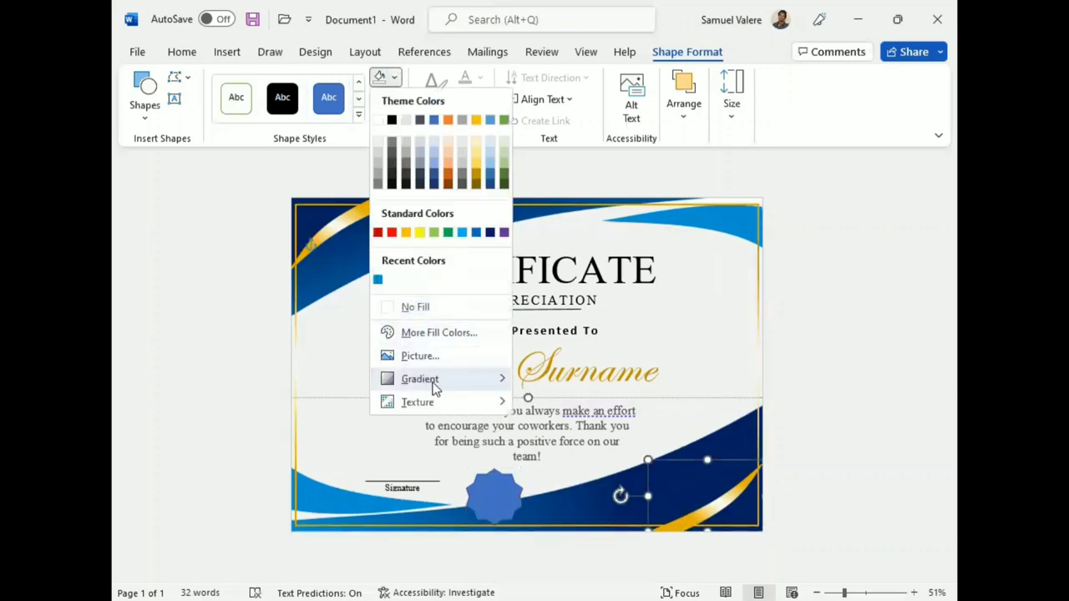
mouse_move(434, 386)
left_click(580, 582)
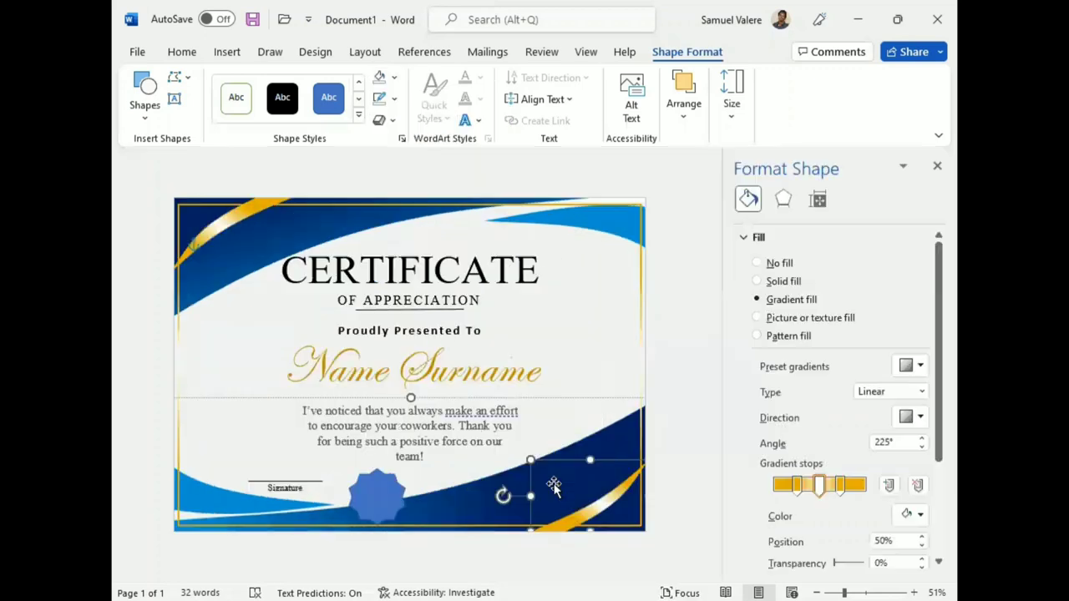
left_click(376, 497)
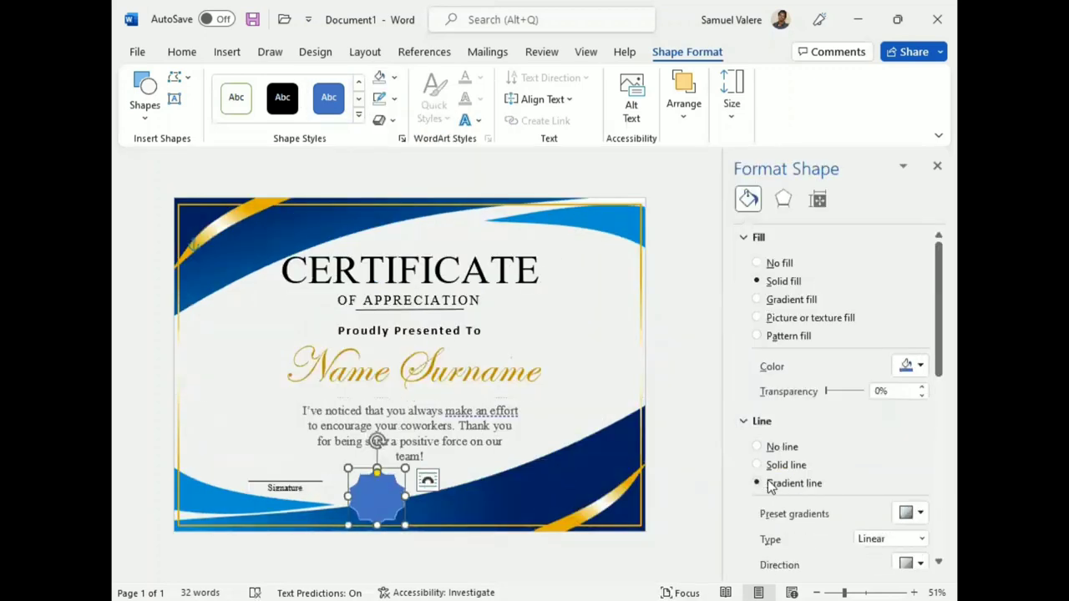
left_click(765, 447)
left_click(755, 421)
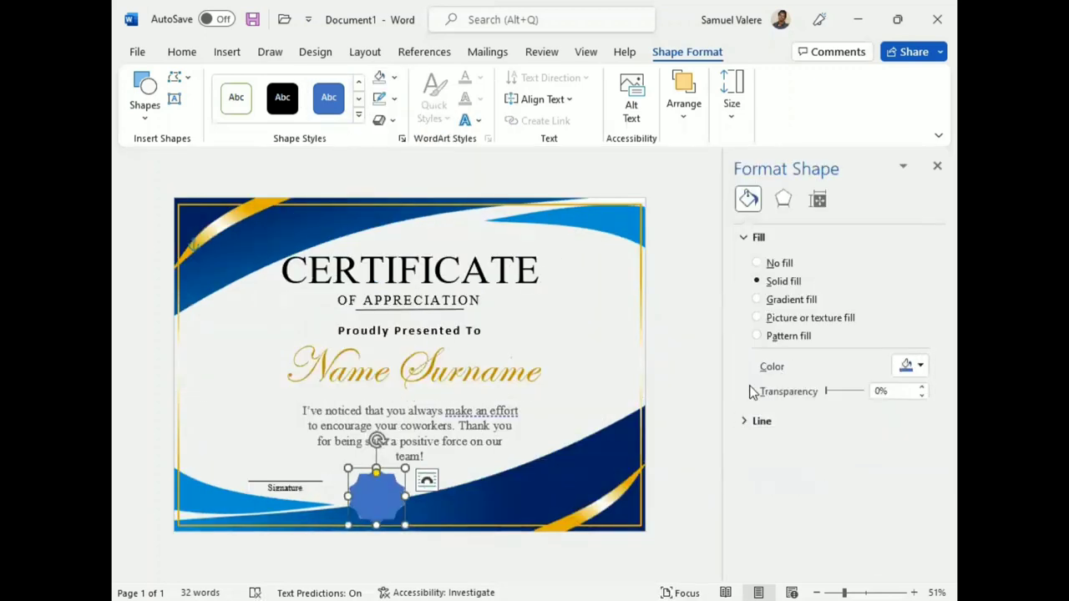
left_click(765, 302)
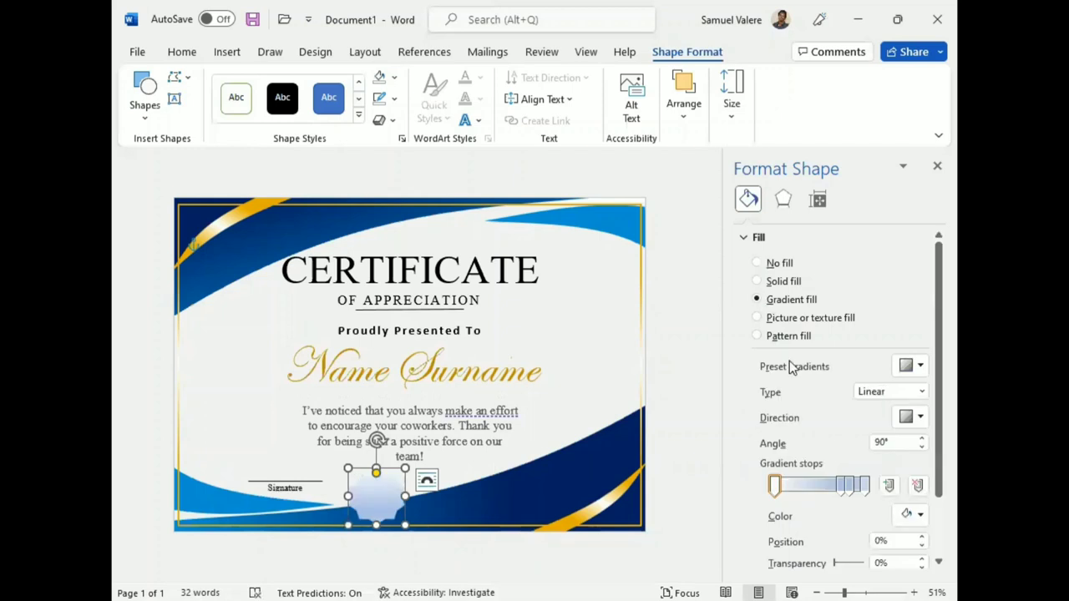
Step: Set a two-stop gradient from dark gold to orange at 92%, with no outline
left_click(846, 484)
left_click(917, 489)
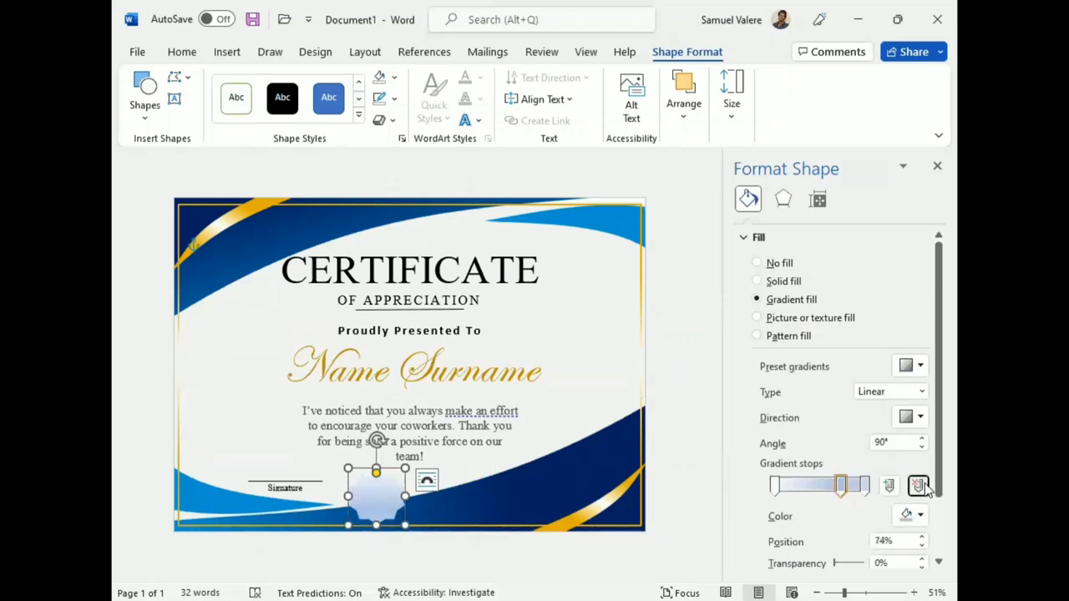
left_click(916, 489)
left_click(916, 488)
left_click(920, 515)
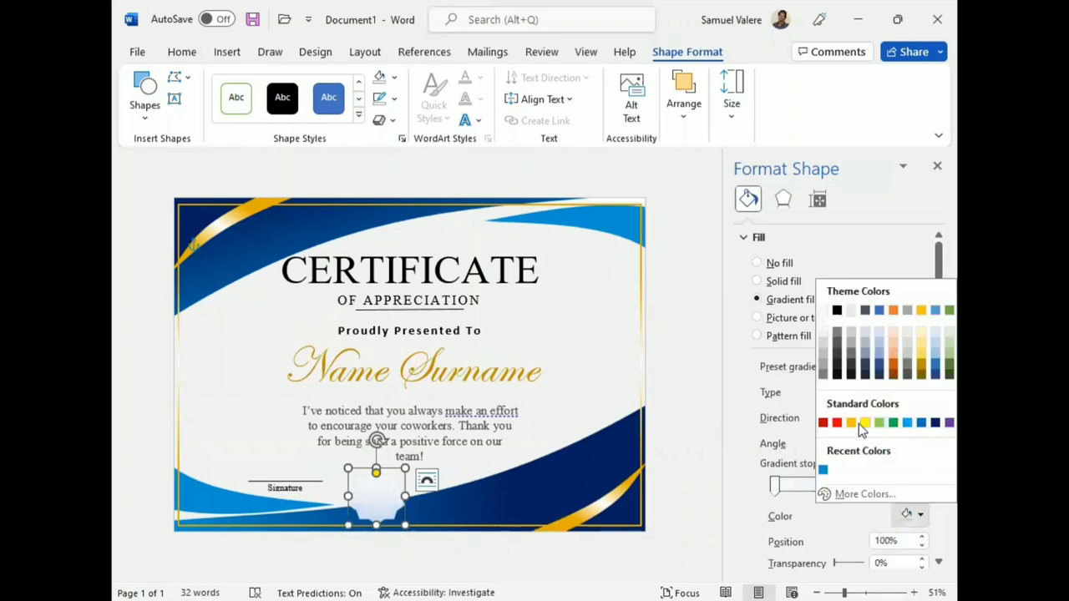
left_click(851, 421)
left_click(775, 485)
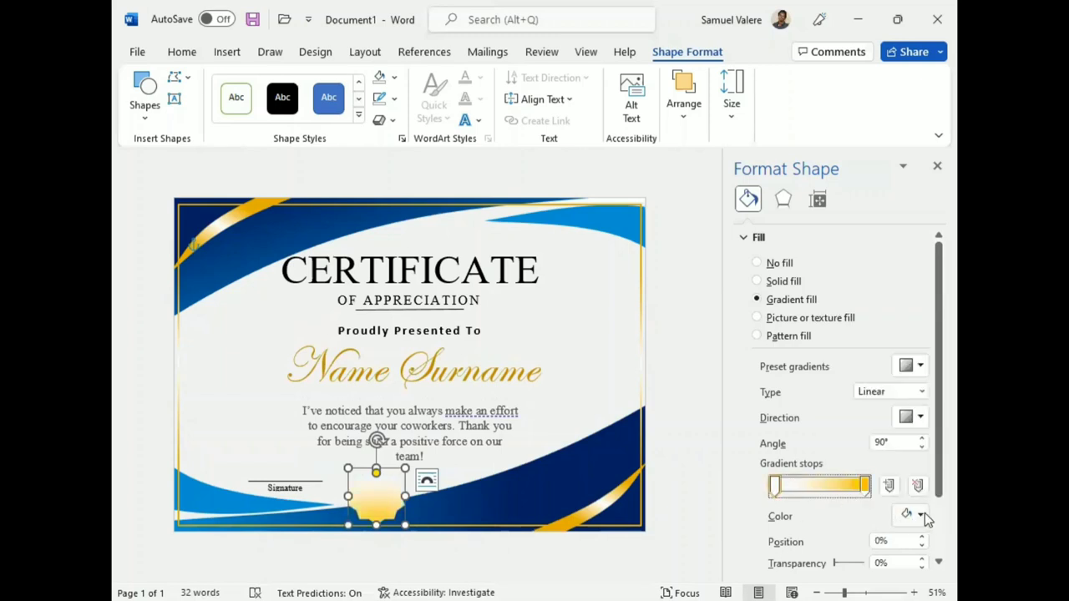
left_click(920, 515)
left_click(922, 368)
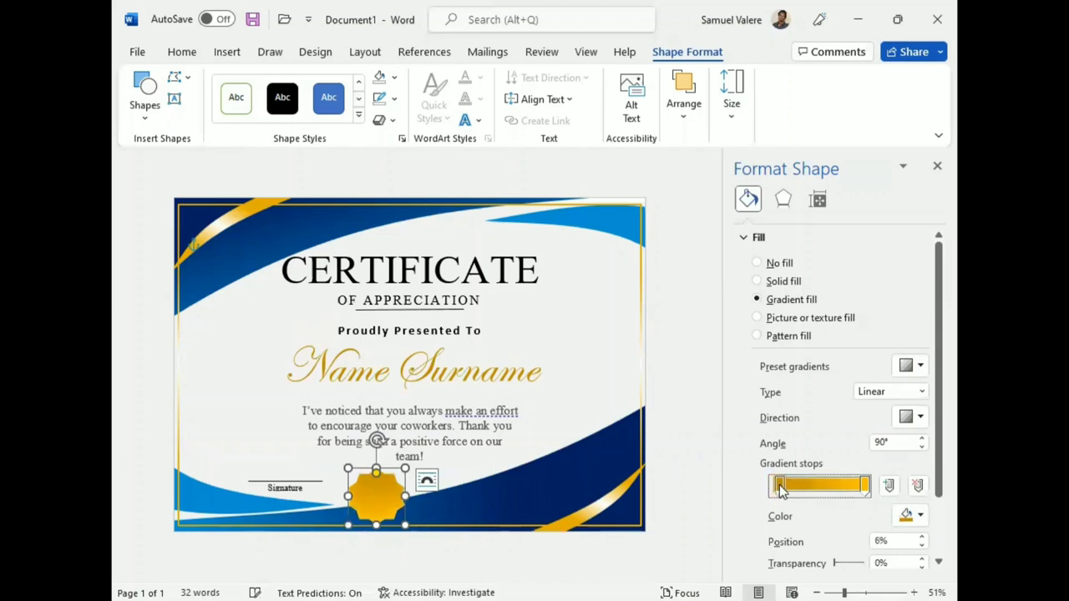
left_click(864, 486)
left_click_drag(865, 486, 859, 486)
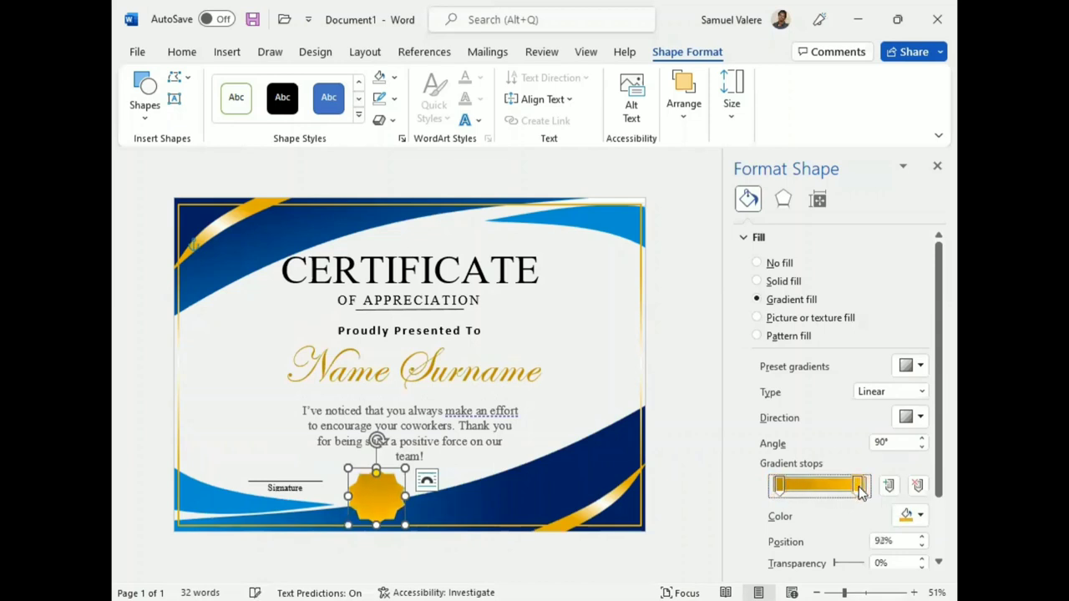
left_click(389, 99)
left_click(389, 329)
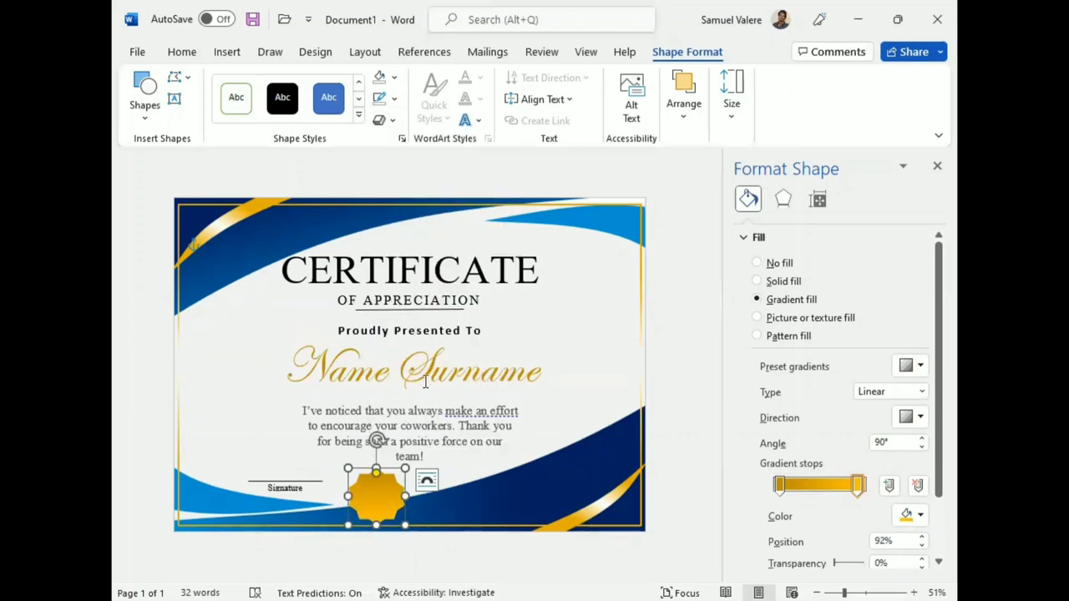
Step: Apply a Round bevel to the gold seal and drag it right, centred beneath the message
left_click(395, 121)
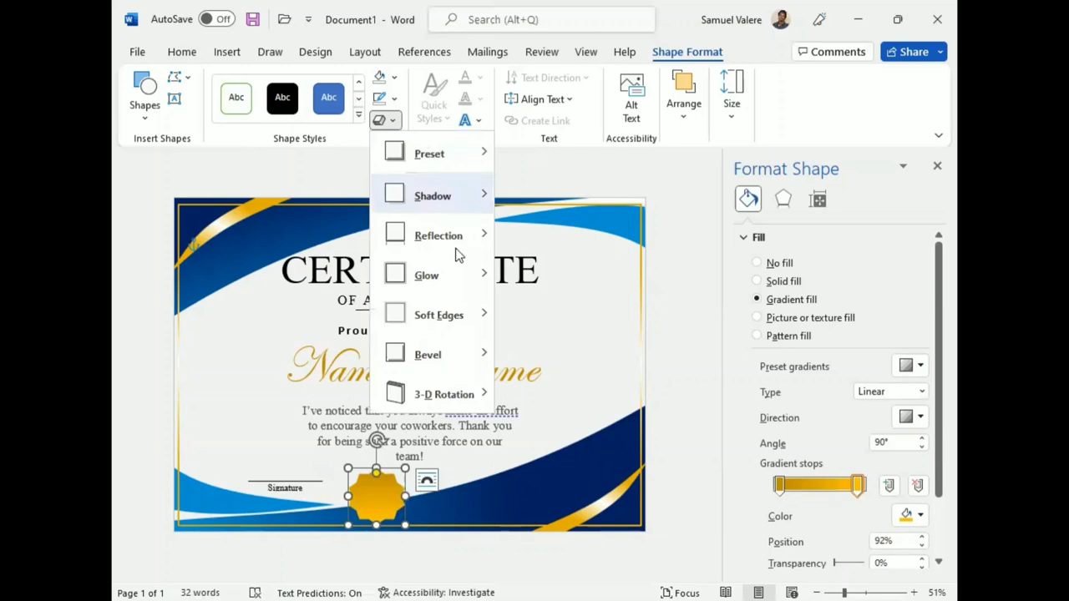
mouse_move(478, 358)
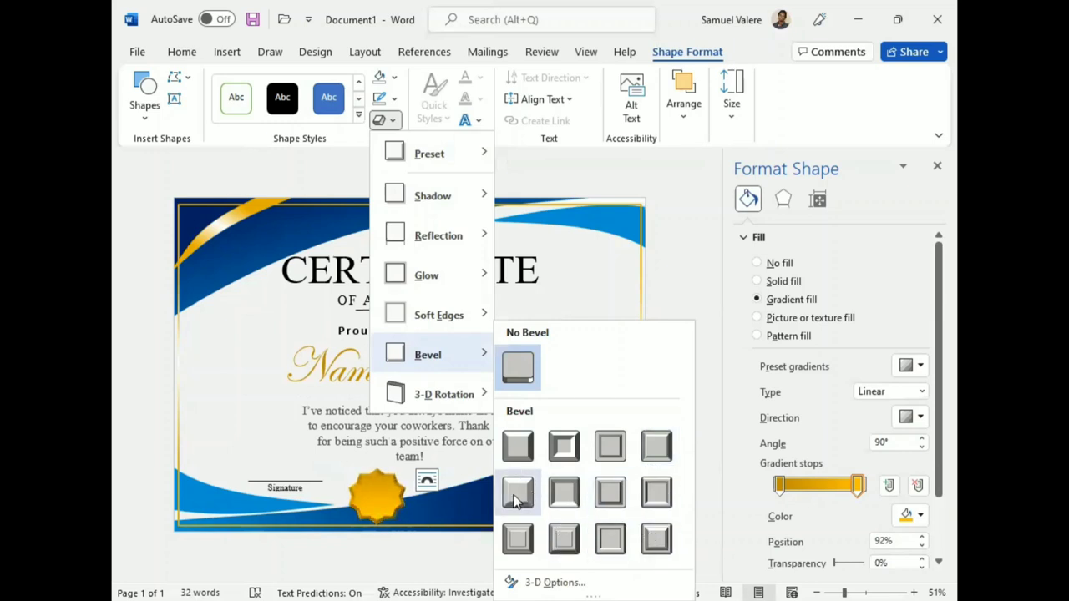
left_click(521, 444)
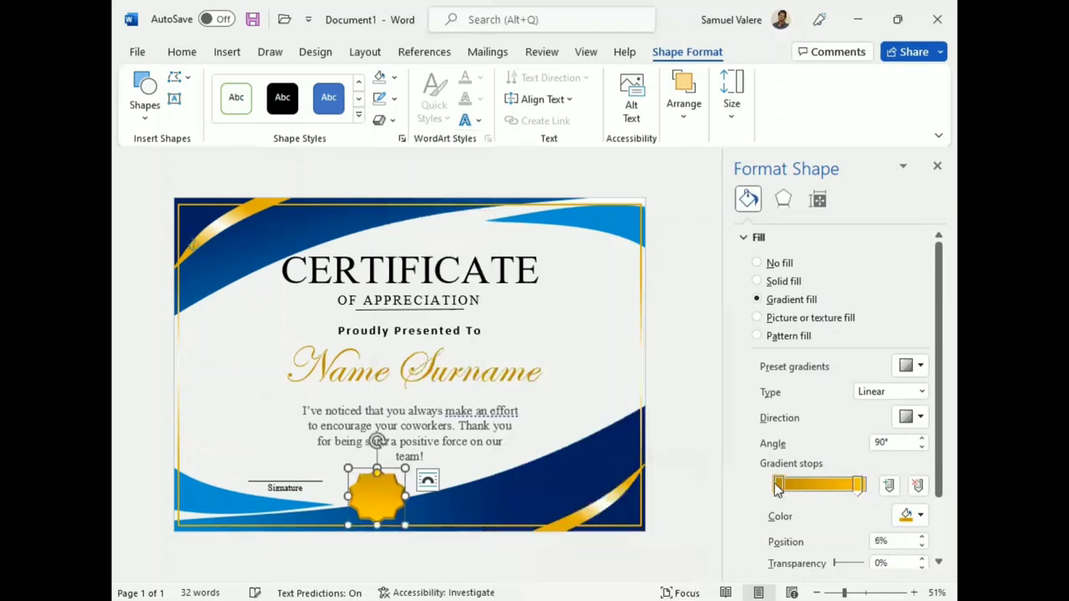
left_click(776, 485)
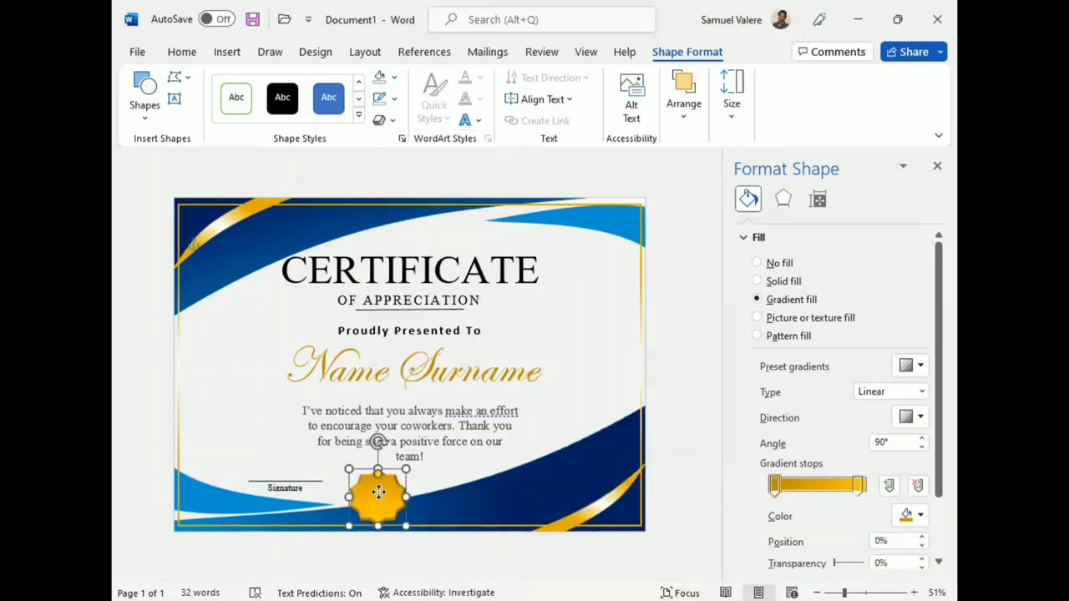
left_click_drag(376, 498, 411, 499)
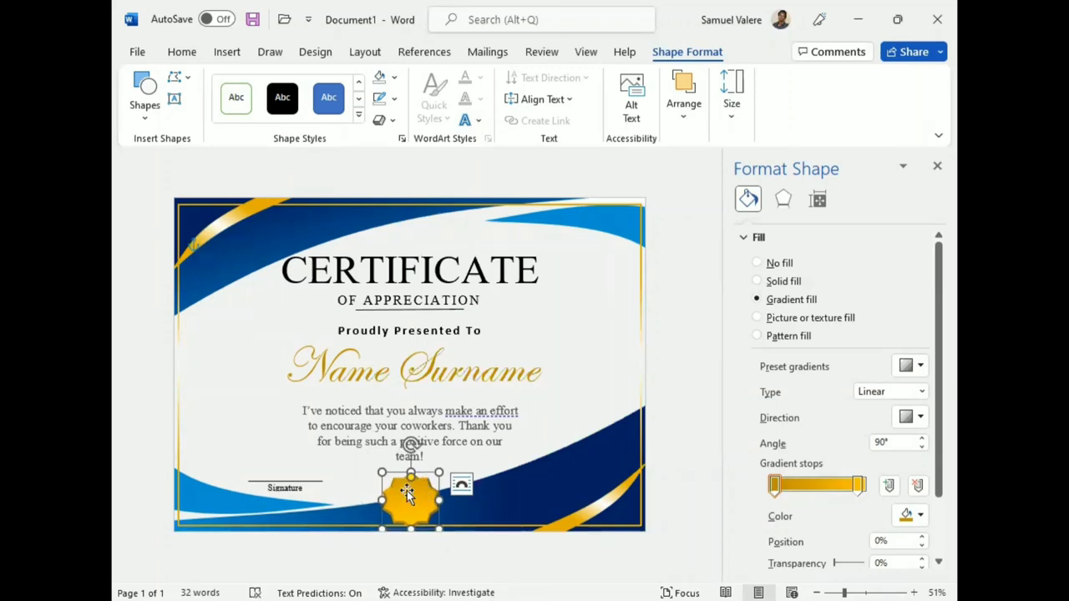
left_click(532, 463)
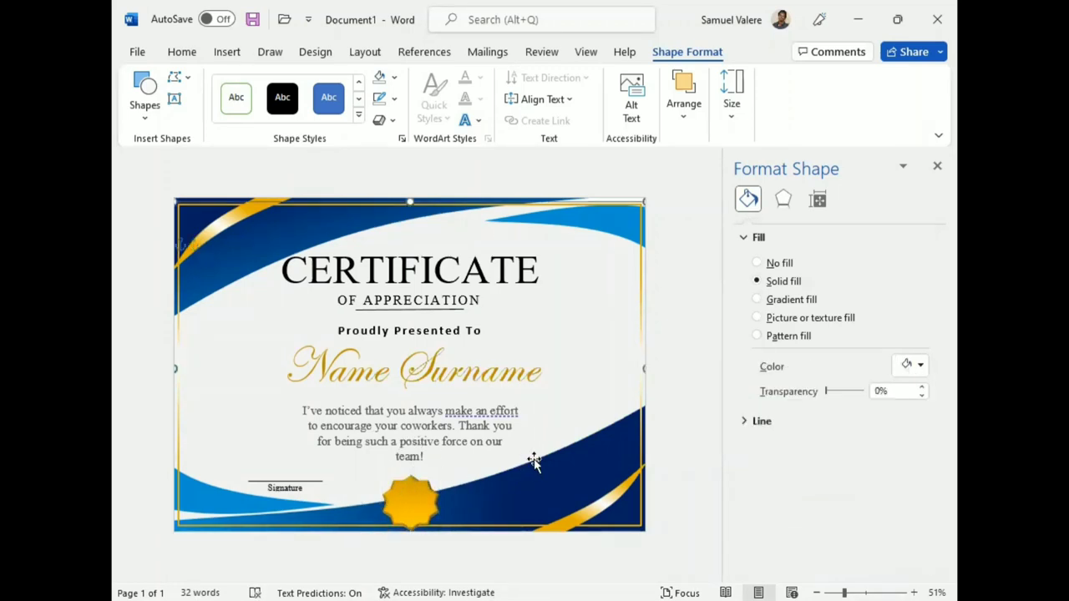
Step: Draw a circle over the gold seal, sized to fit inside it, with no outline
left_click(148, 88)
scroll(156, 404, "down", 1)
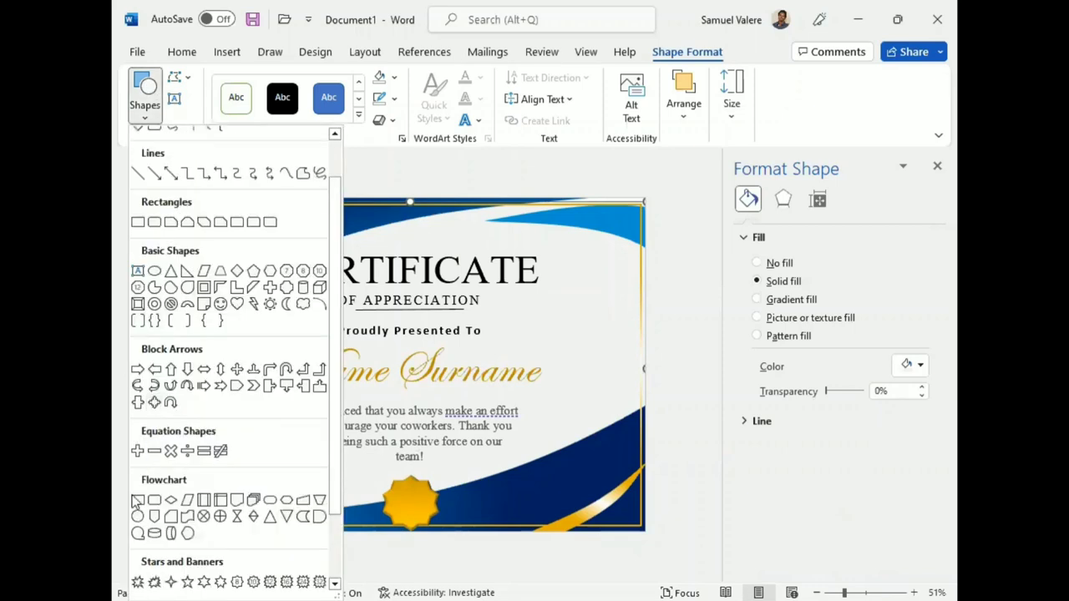
left_click(134, 518)
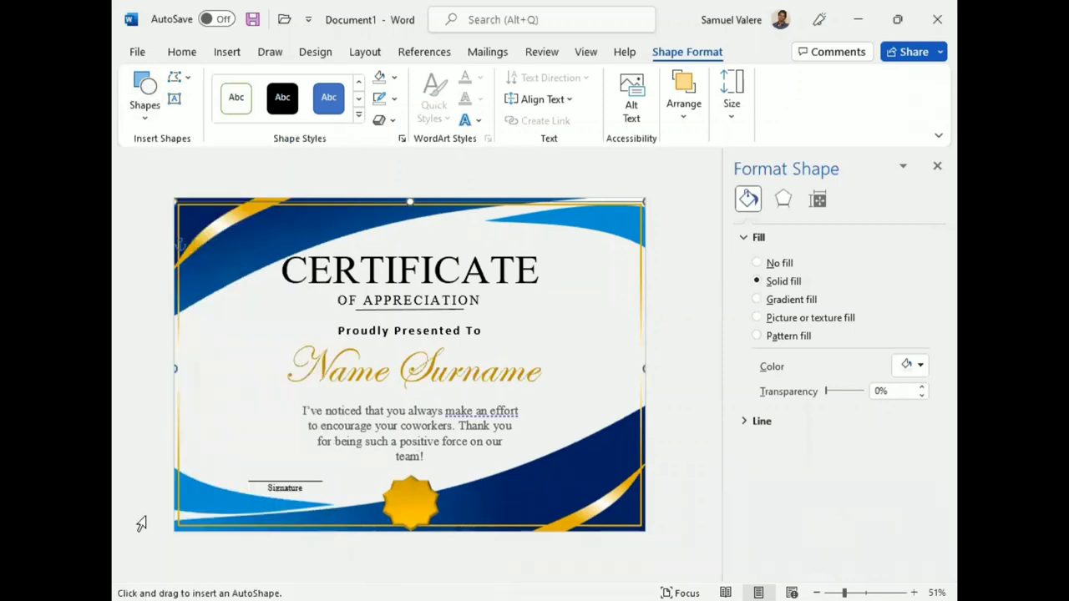
mouse_move(401, 495)
left_mouse_down()
mouse_move(434, 521)
mouse_move(392, 477)
mouse_move(404, 502)
mouse_move(388, 530)
left_mouse_up()
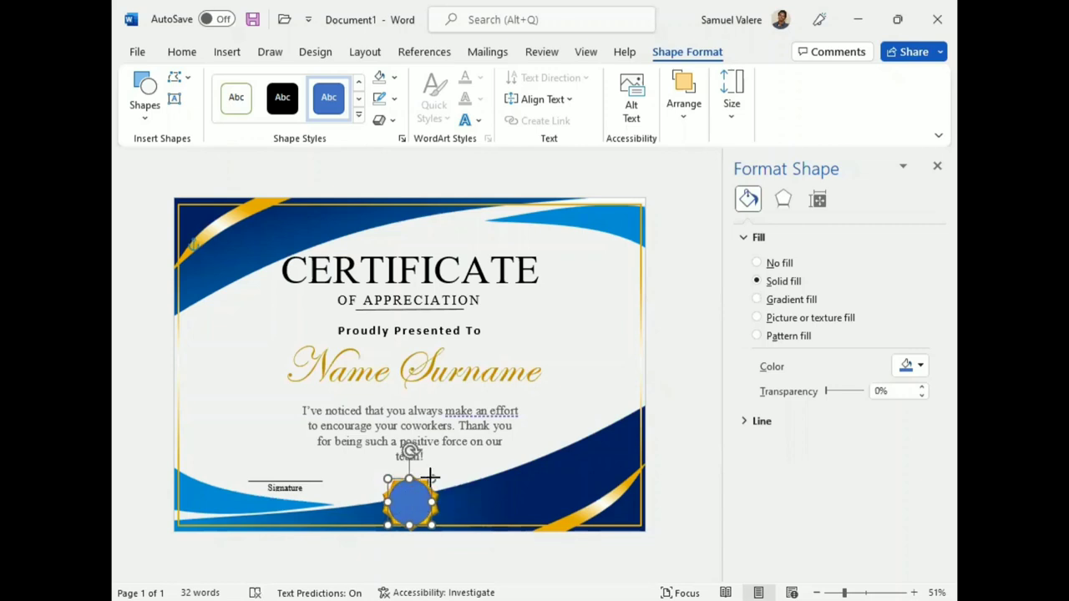
left_click_drag(432, 481, 432, 491)
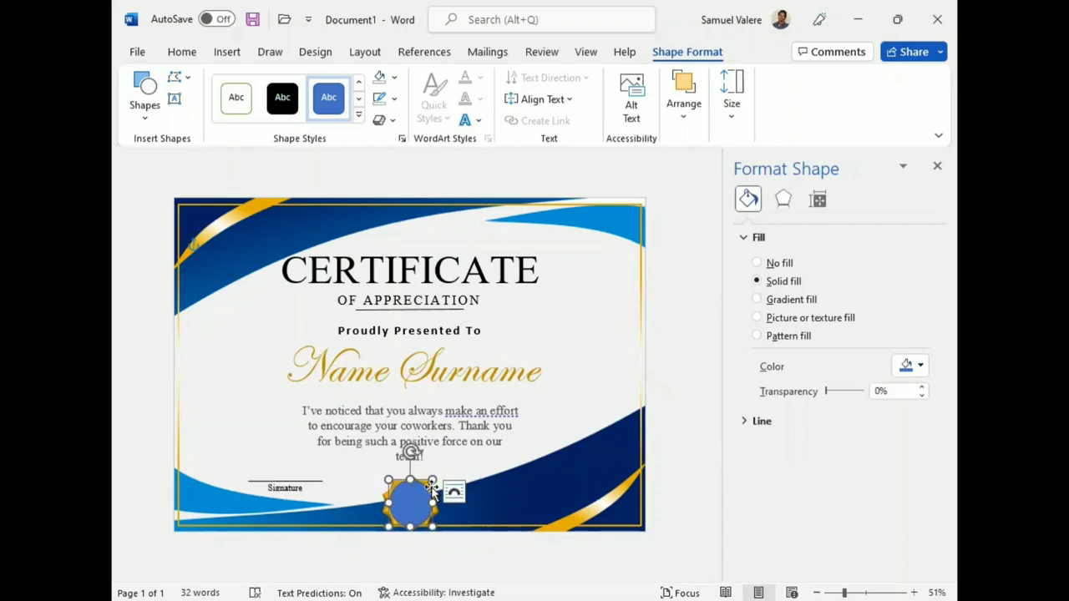
left_click(386, 98)
left_click(386, 329)
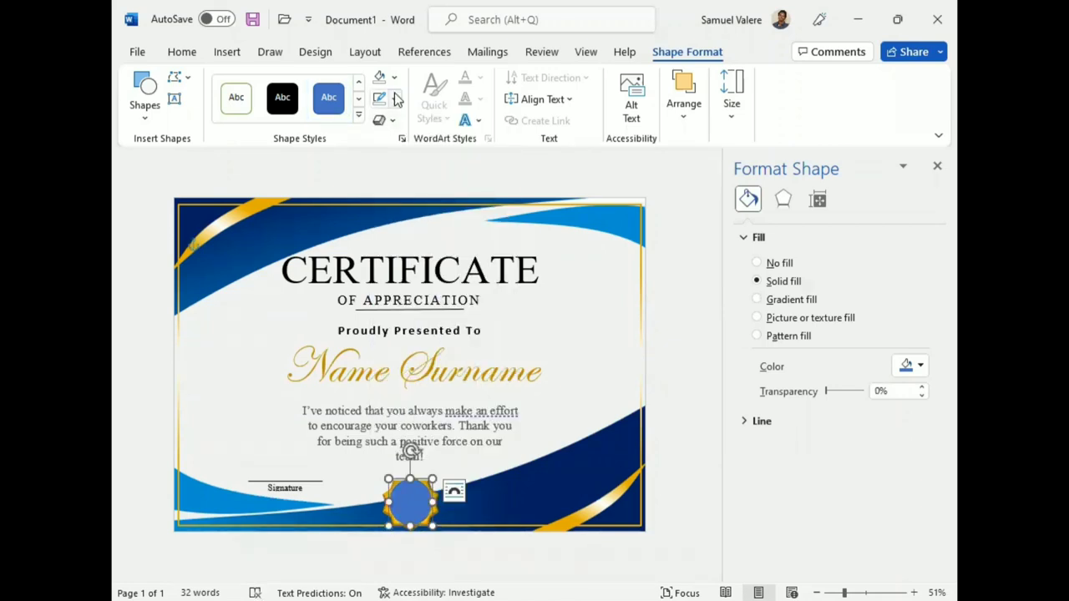
left_click(394, 77)
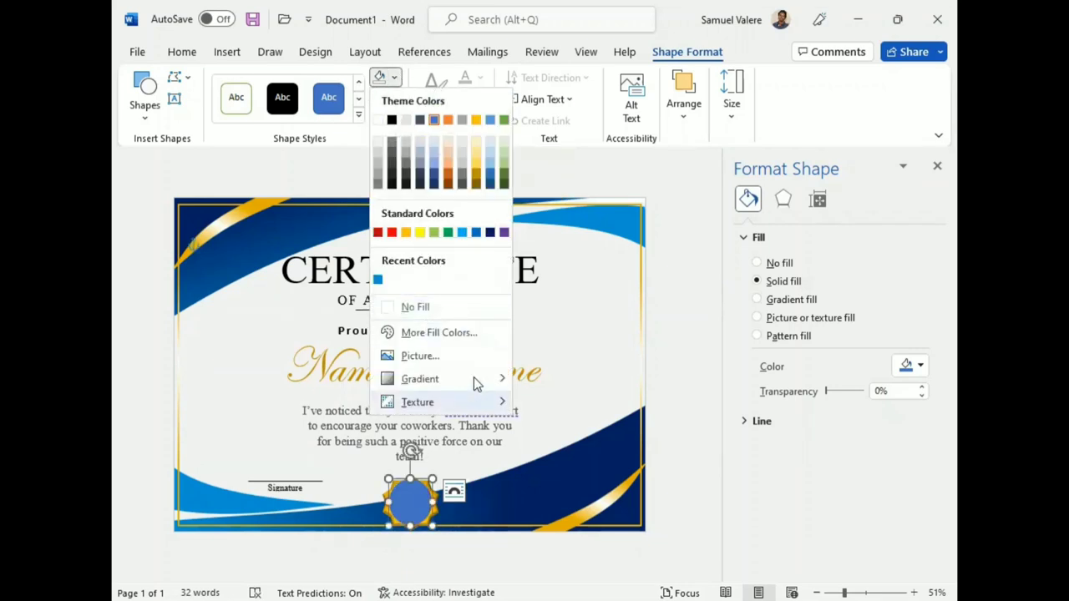
Step: Give the circle a gradient fill with both stops black and the right stop at 100%
mouse_move(474, 380)
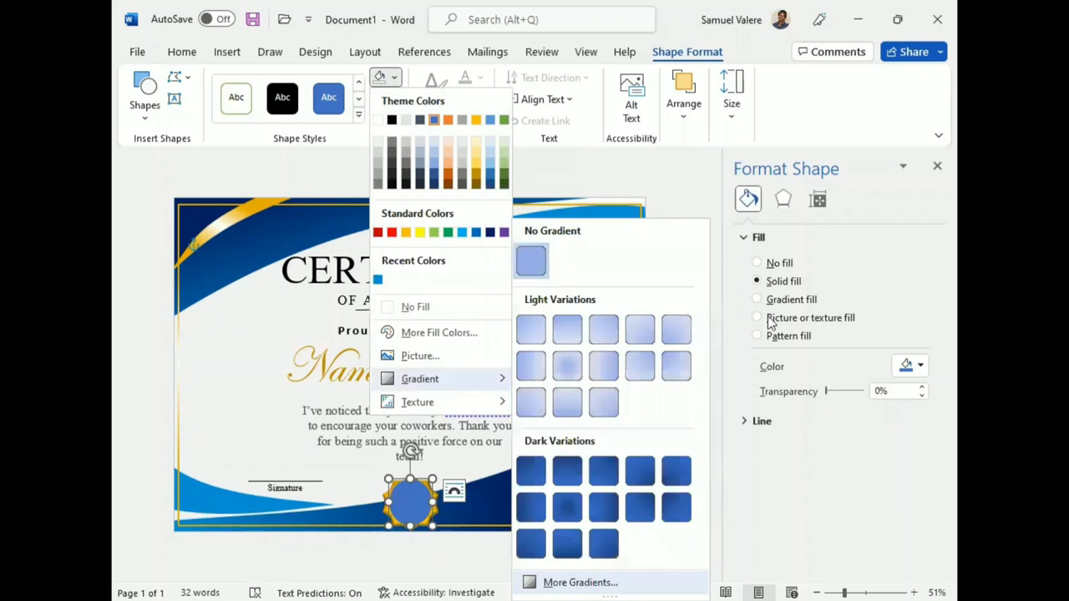
left_click(547, 582)
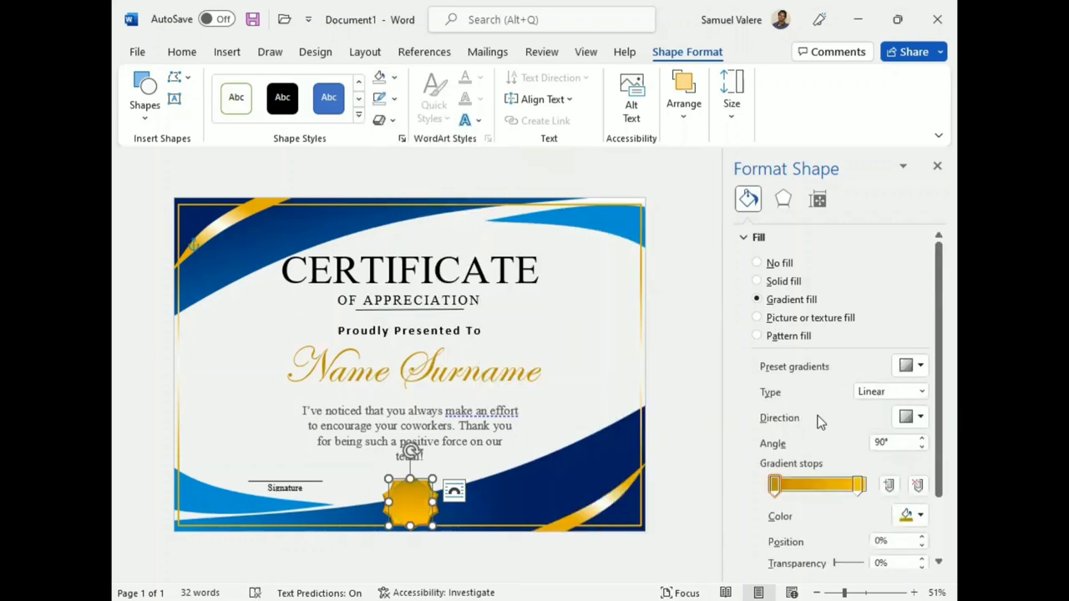
left_click(859, 487)
left_click(910, 516)
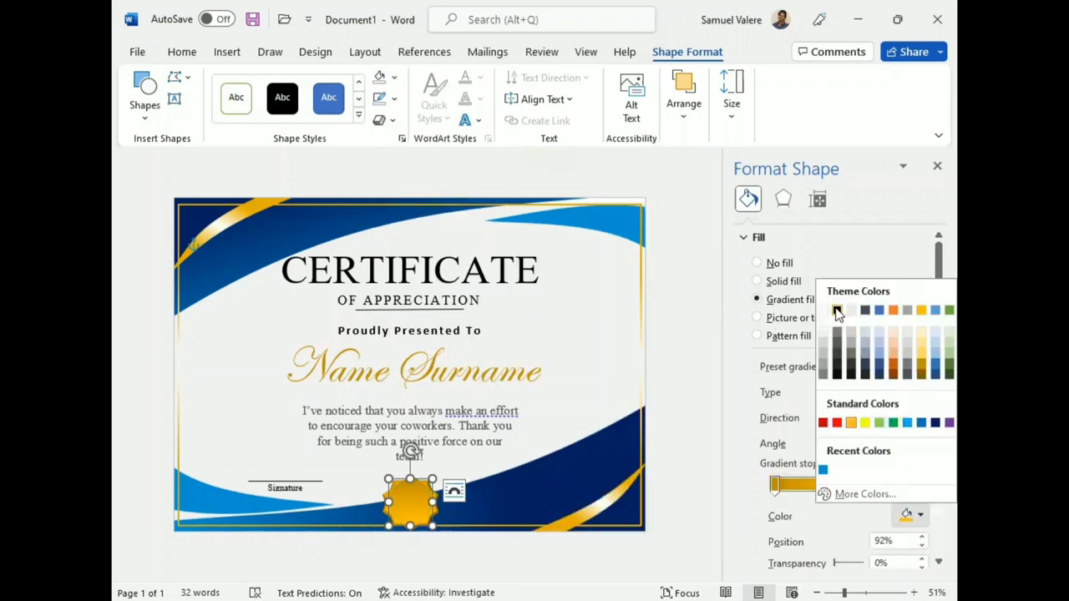
left_click(838, 311)
left_click(774, 485)
left_click(910, 517)
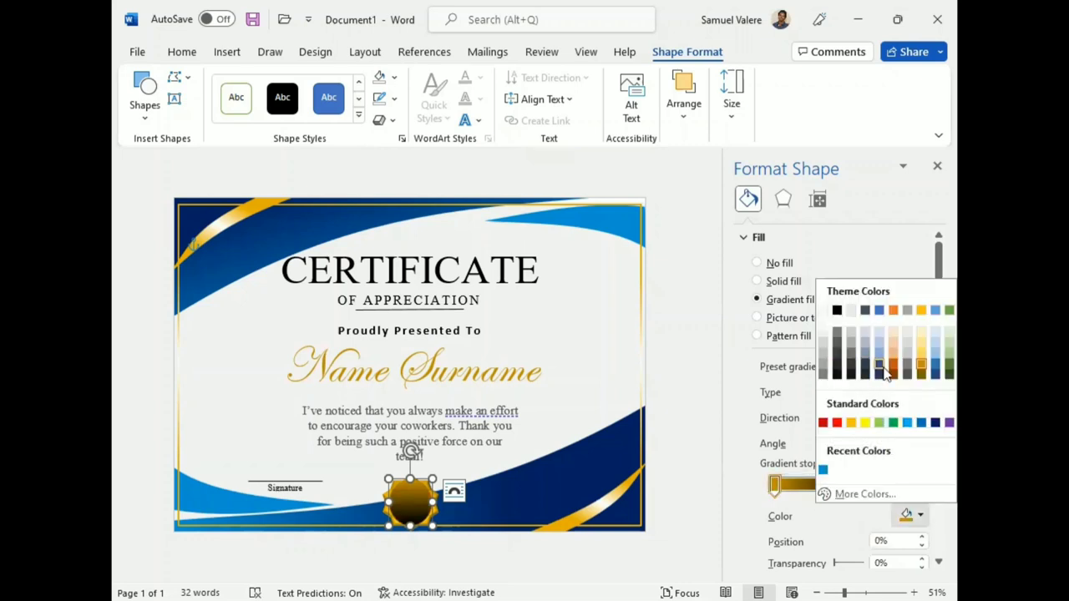
left_click(838, 368)
left_click(860, 488)
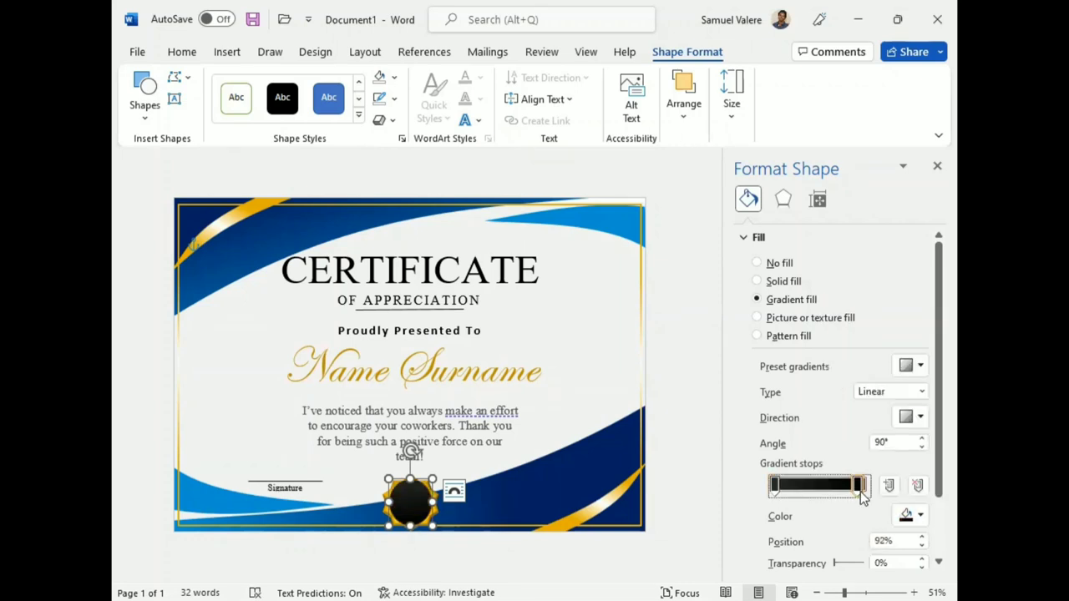
left_click_drag(860, 491, 874, 497)
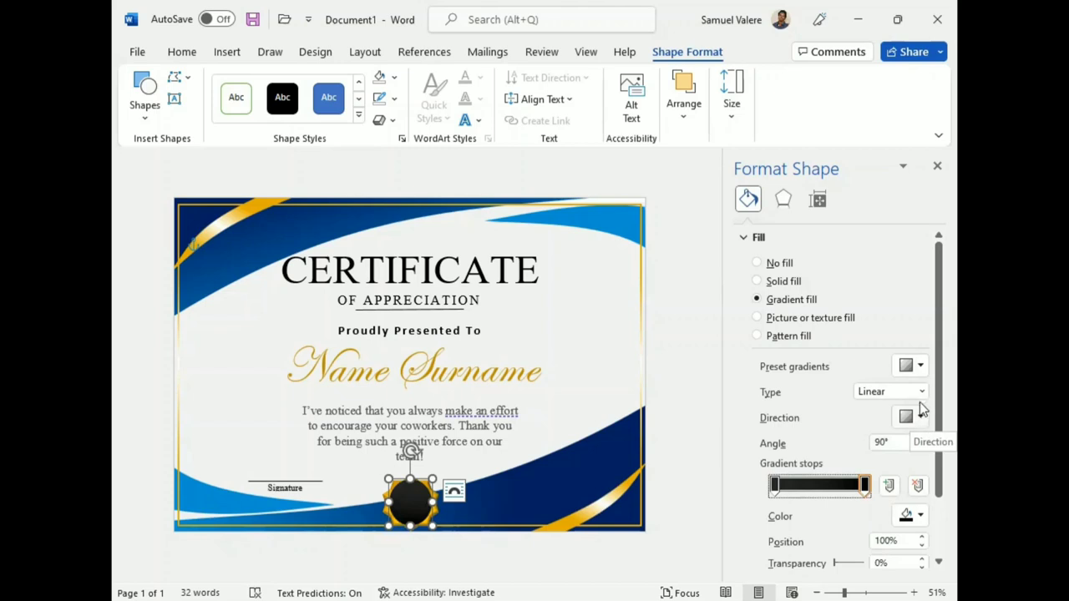
Step: Change the gradient type to Path, add a stop moved to 0%, and review the dark centre
left_click(921, 392)
left_click(871, 458)
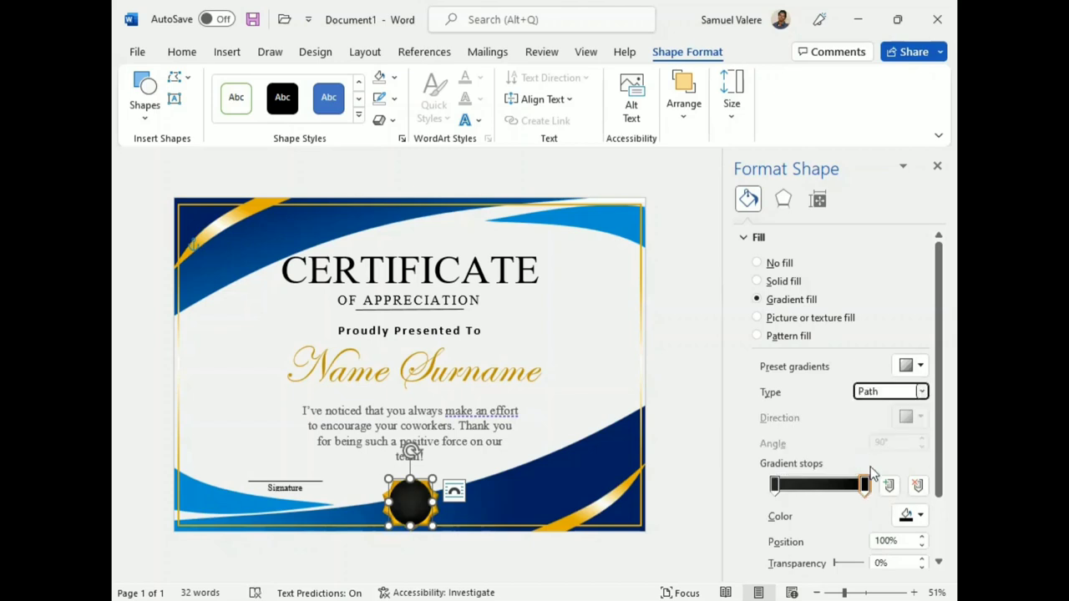
left_click(801, 487)
left_click_drag(802, 486, 763, 489)
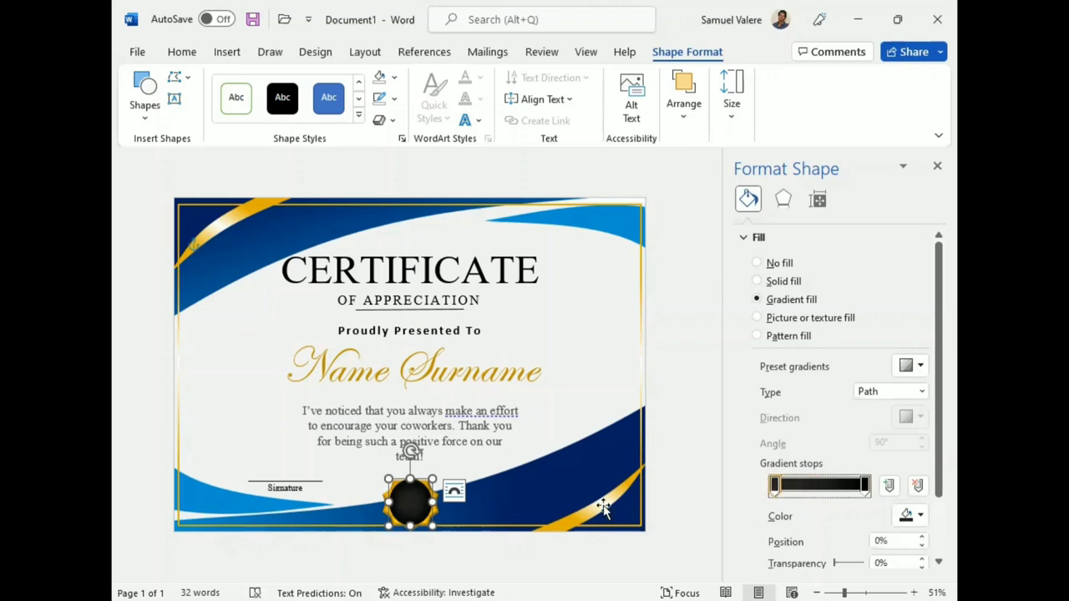
left_click(693, 454)
left_click(415, 506)
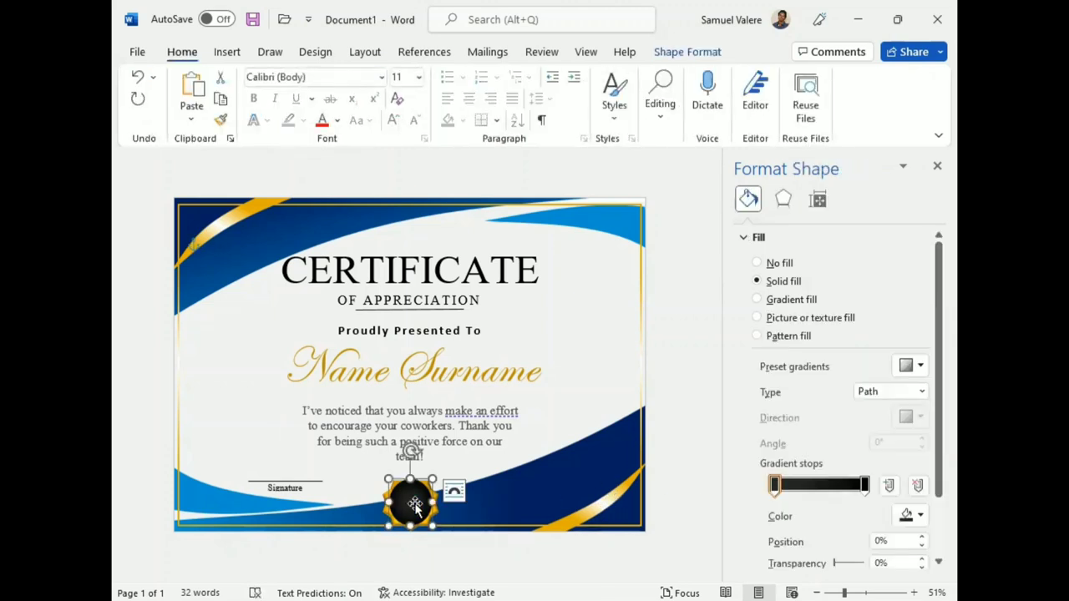
left_click(667, 412)
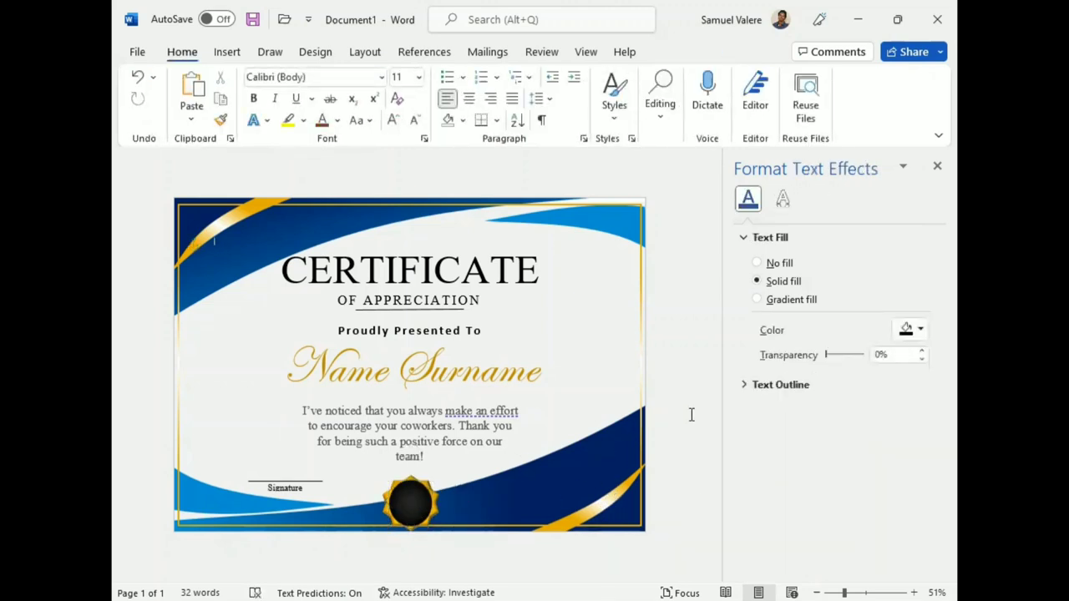
left_click(227, 52)
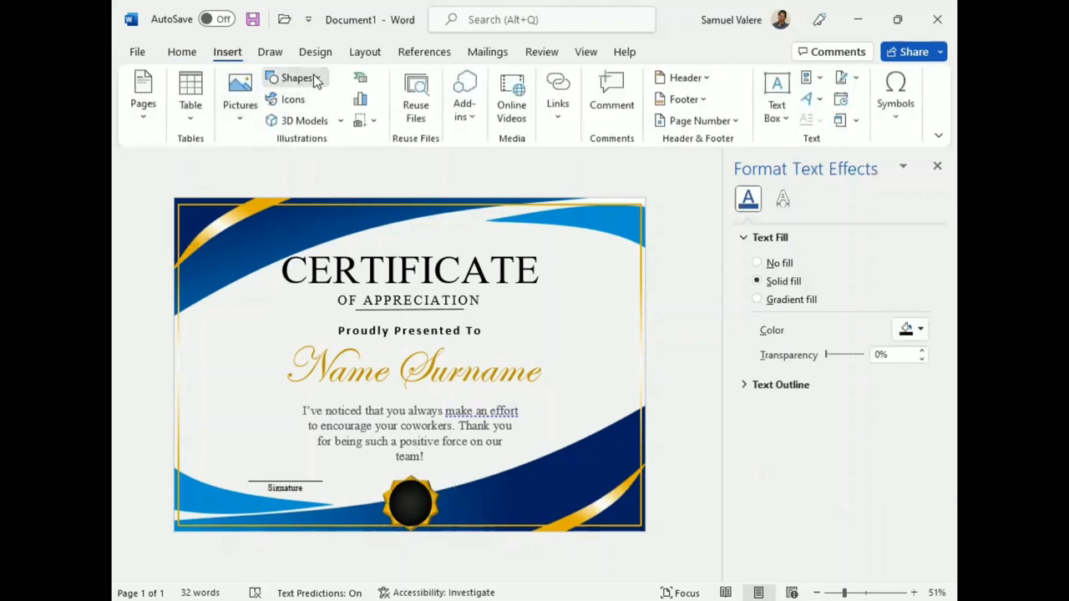
Step: Draw a small text box over the seal and type 'Best' in it
left_click(297, 77)
left_click(324, 123)
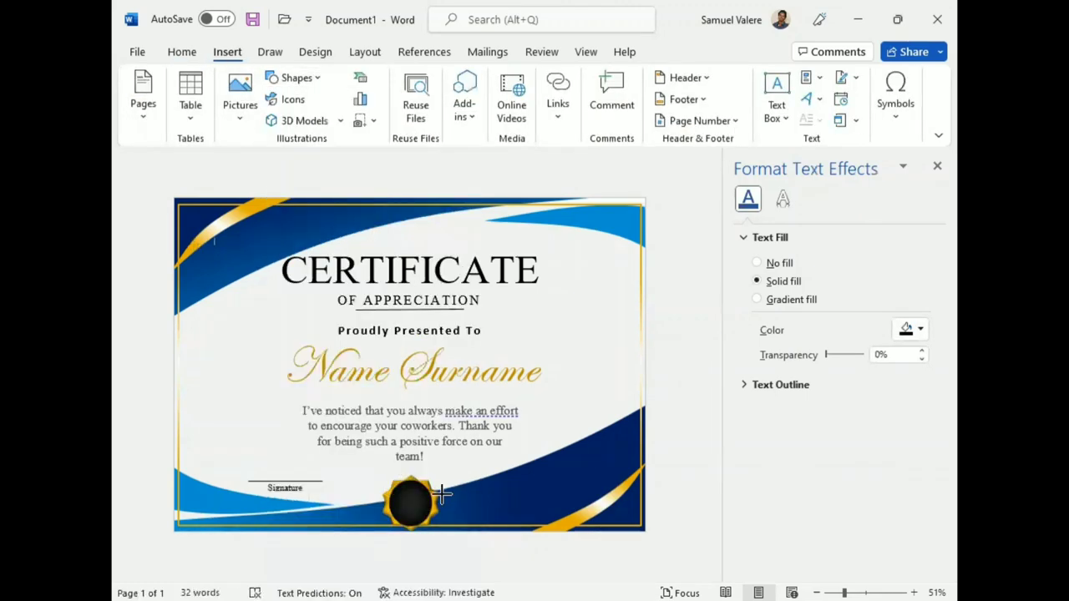
left_click_drag(390, 481, 433, 518)
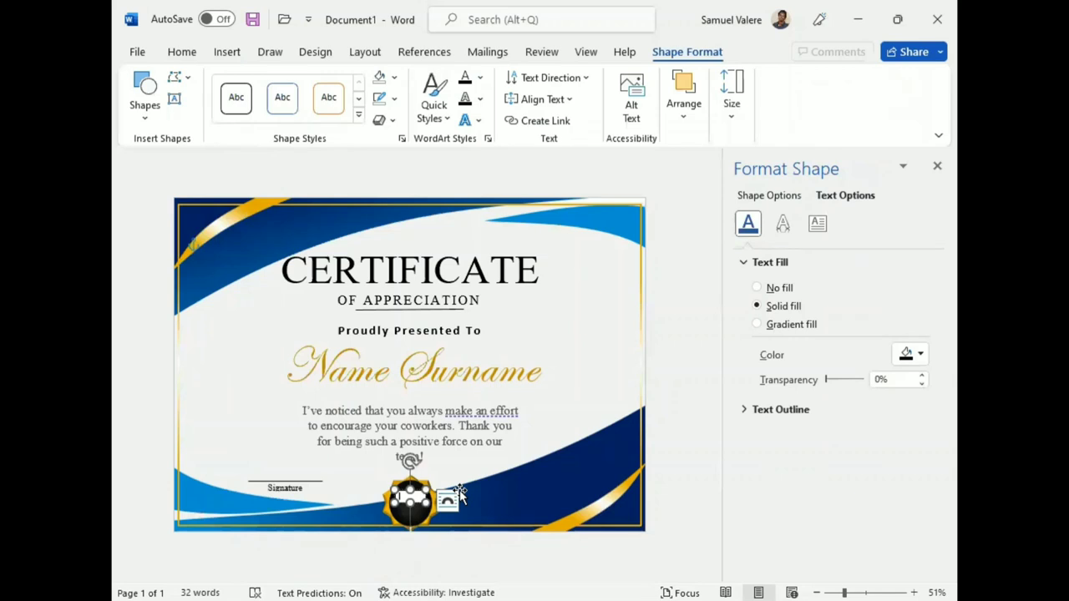
type("Be")
double_click(403, 497)
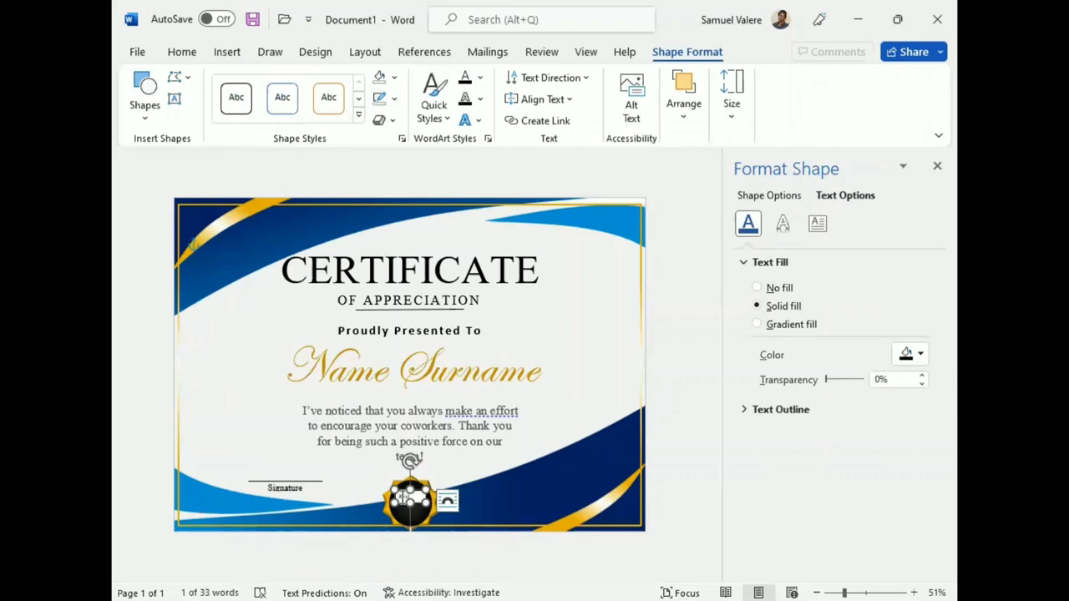
Step: Centre the seal text and set it to Times New Roman 14 pt
left_click(180, 52)
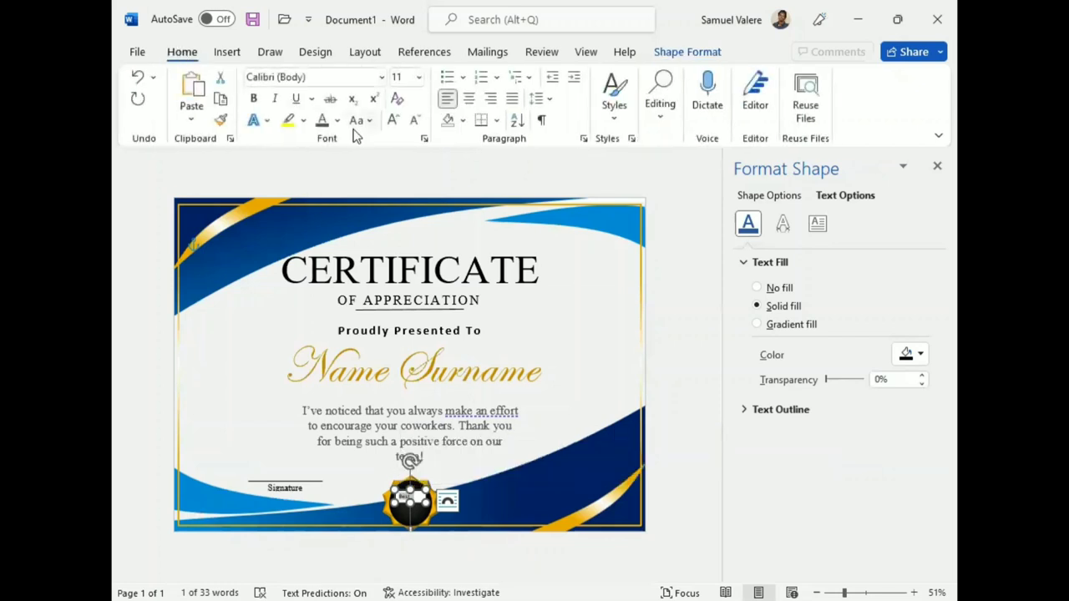
left_click(469, 99)
left_click(349, 77)
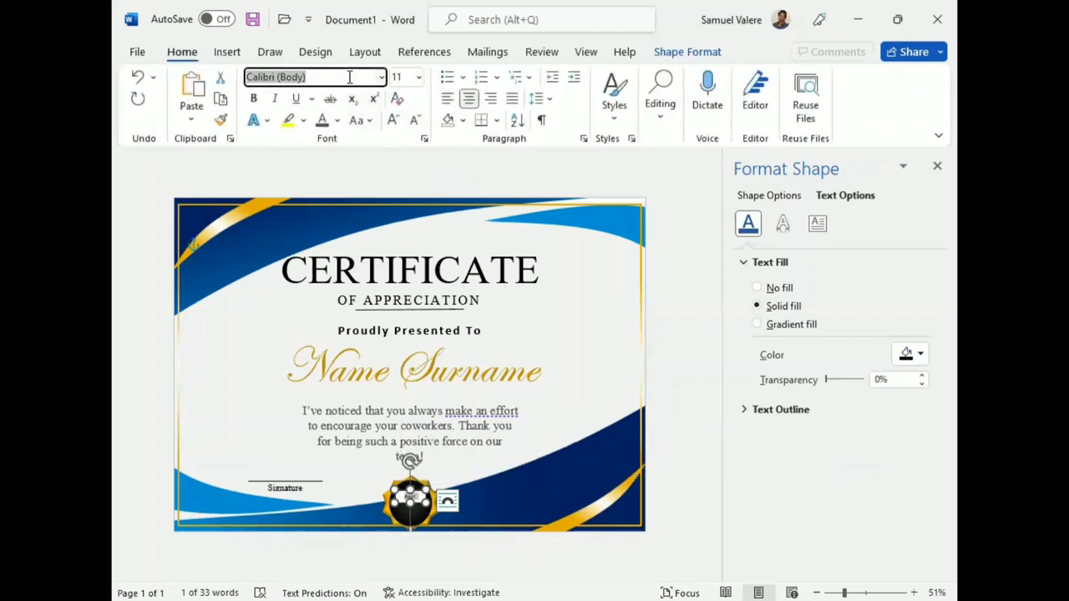
type("Times New Roman")
key("Return")
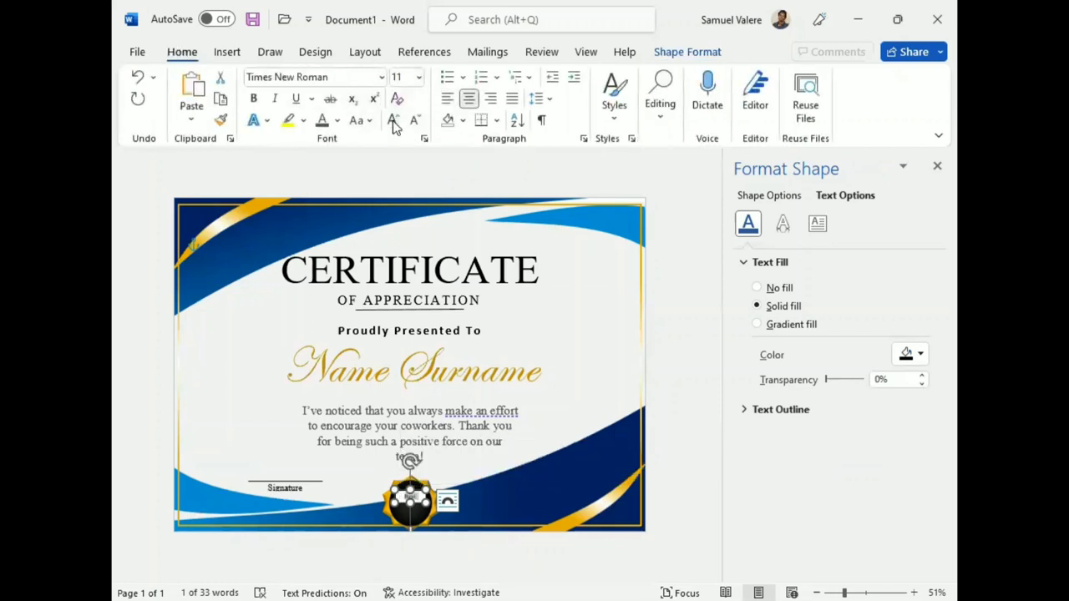
left_click(393, 121)
left_click(394, 122)
Step: Set the seal text box to No Outline and No Fill
left_click(426, 502)
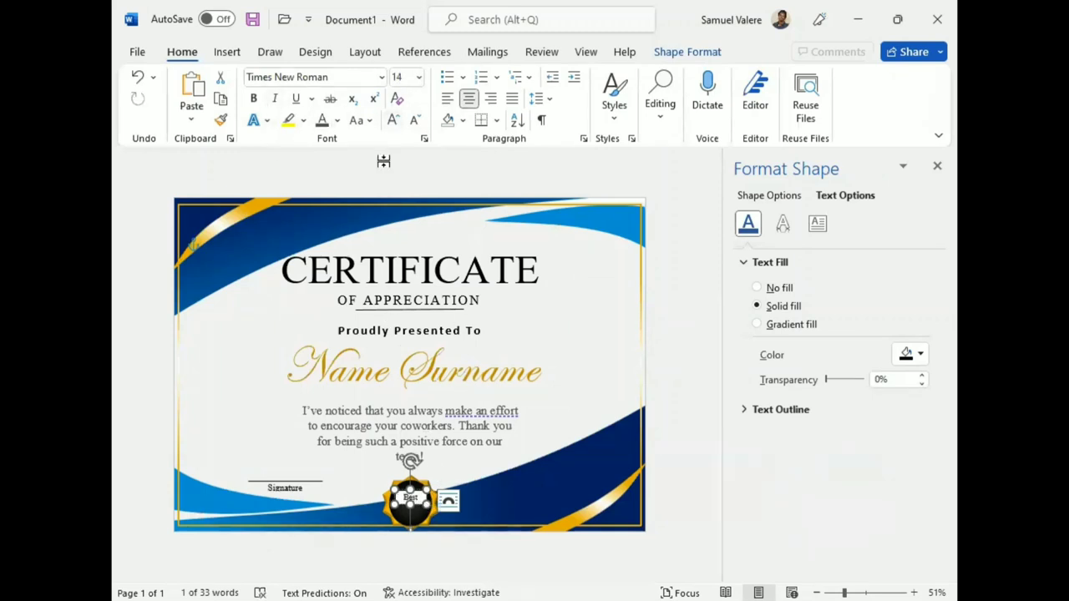
left_click(687, 52)
left_click(396, 104)
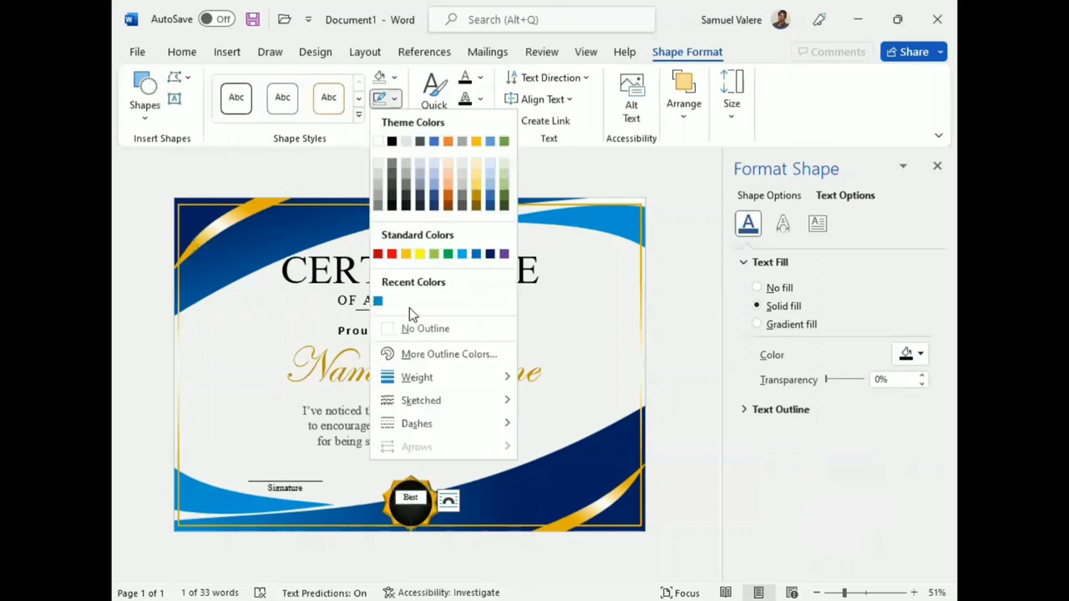
left_click(388, 326)
left_click(394, 77)
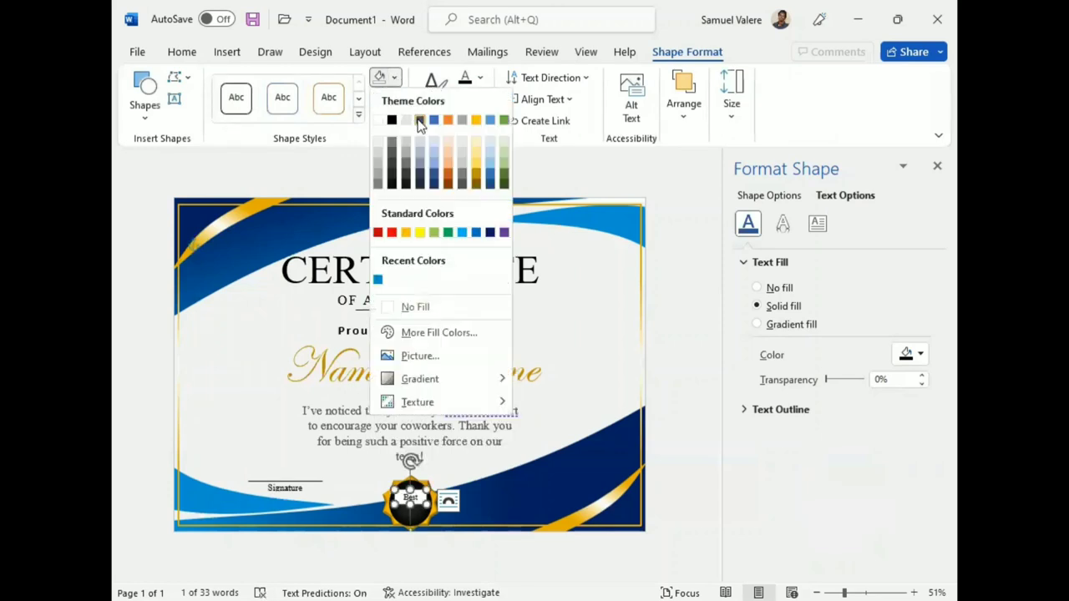
left_click(388, 309)
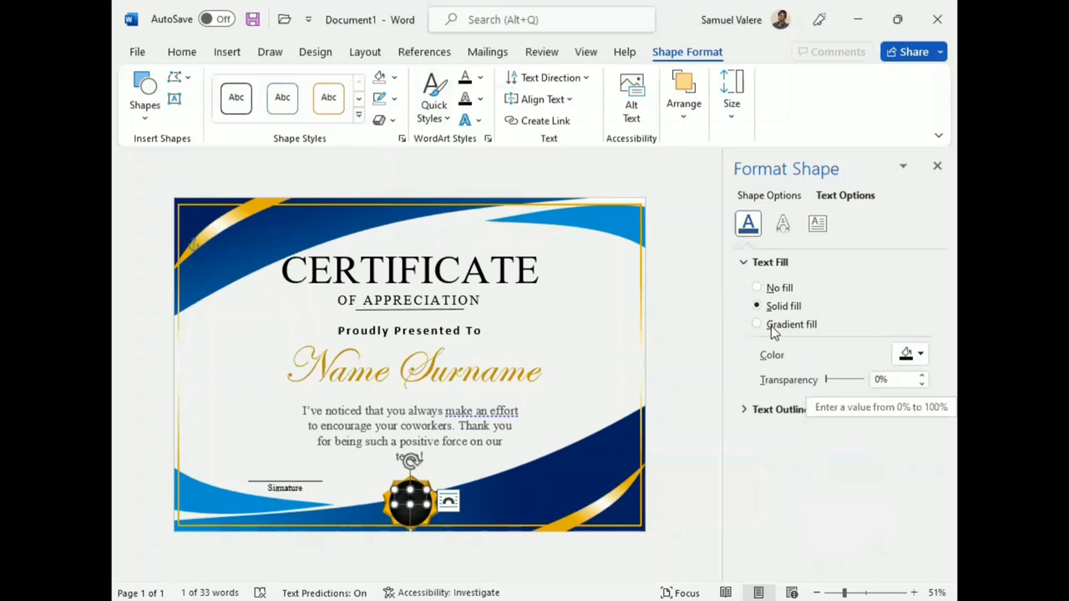
Step: Give the seal text a gradient fill with gold and dark gold stops, plus a stop at 19%
left_click(771, 326)
left_click(865, 473)
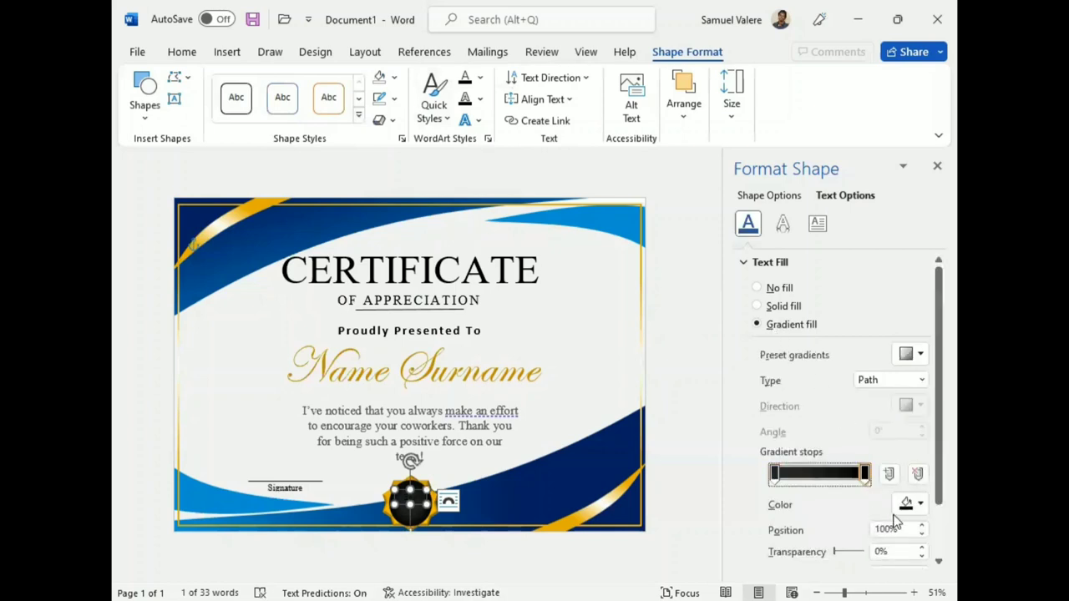
left_click(921, 504)
left_click(850, 407)
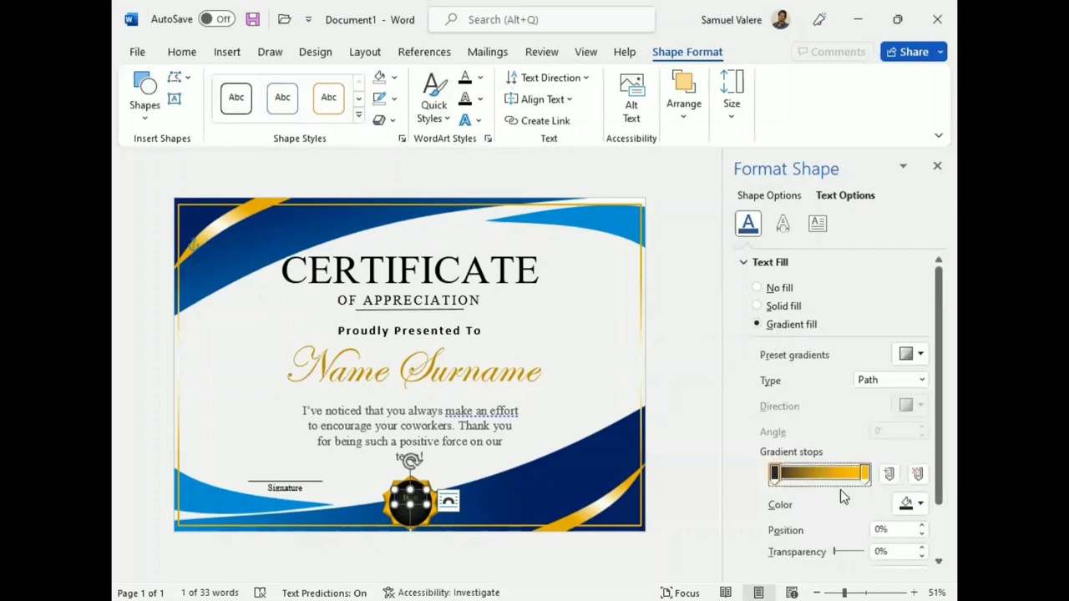
left_click(920, 505)
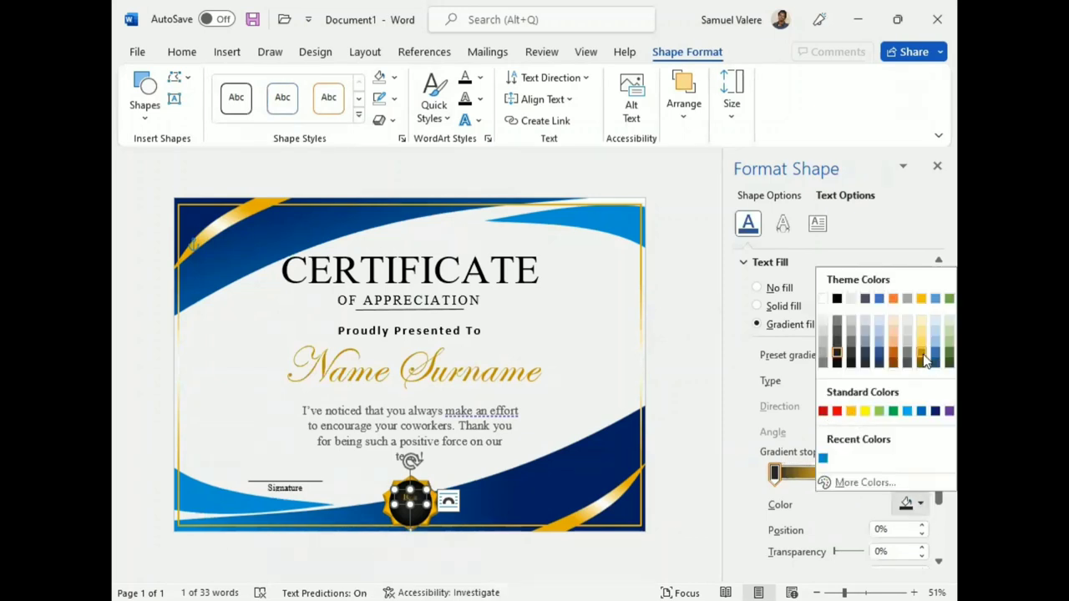
left_click(921, 354)
left_click_drag(784, 474, 792, 474)
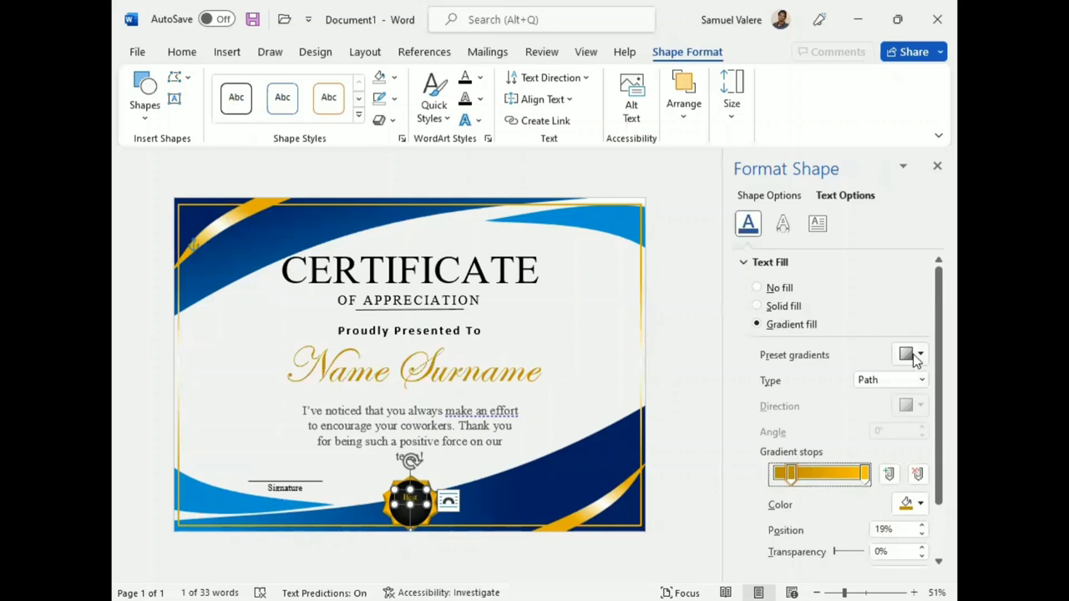
Step: Make the seal text gradient Linear with direction Linear Right
left_click(922, 380)
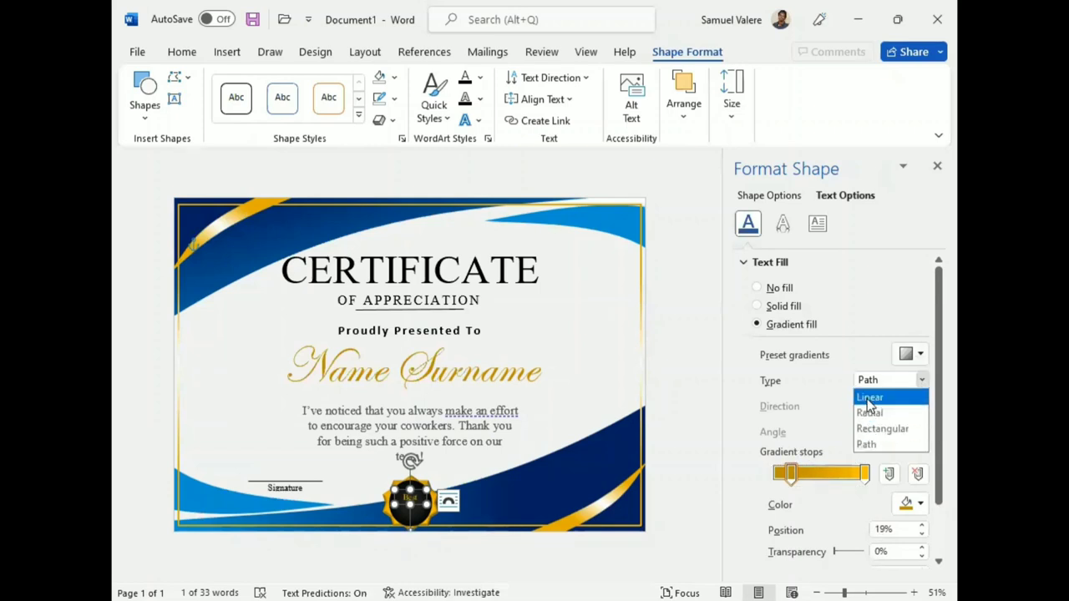
left_click(870, 398)
left_click(919, 407)
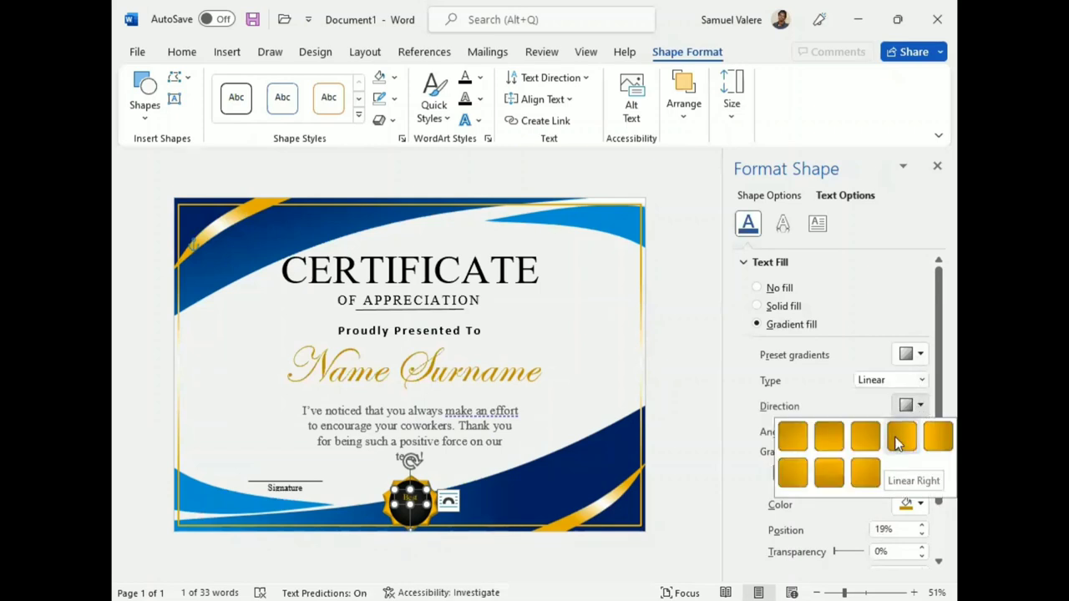
left_click(898, 443)
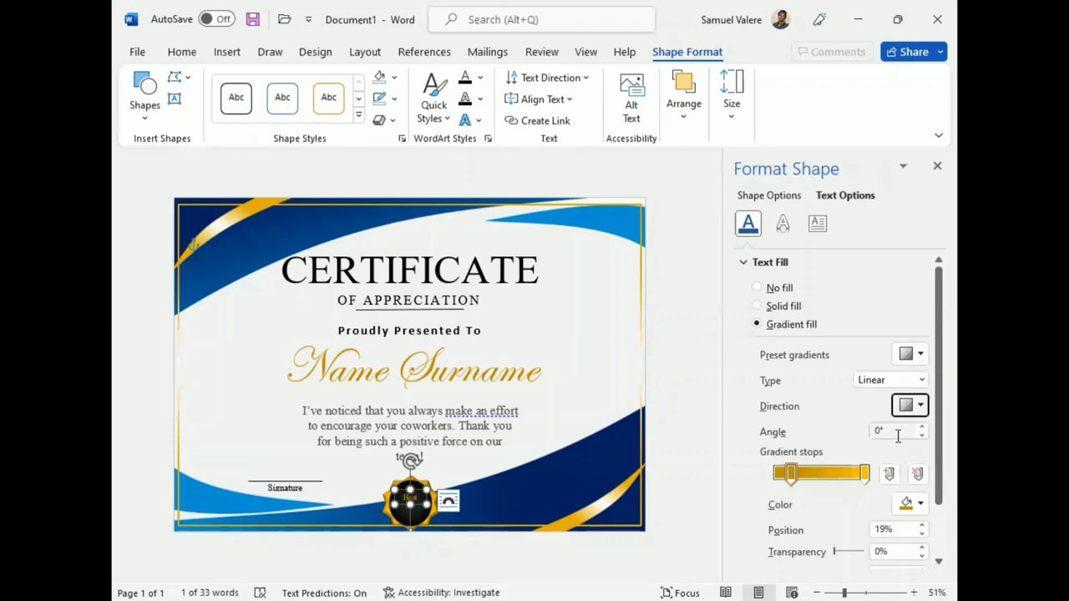
Step: Enlarge the seal lettering to 16 pt
left_click(410, 499)
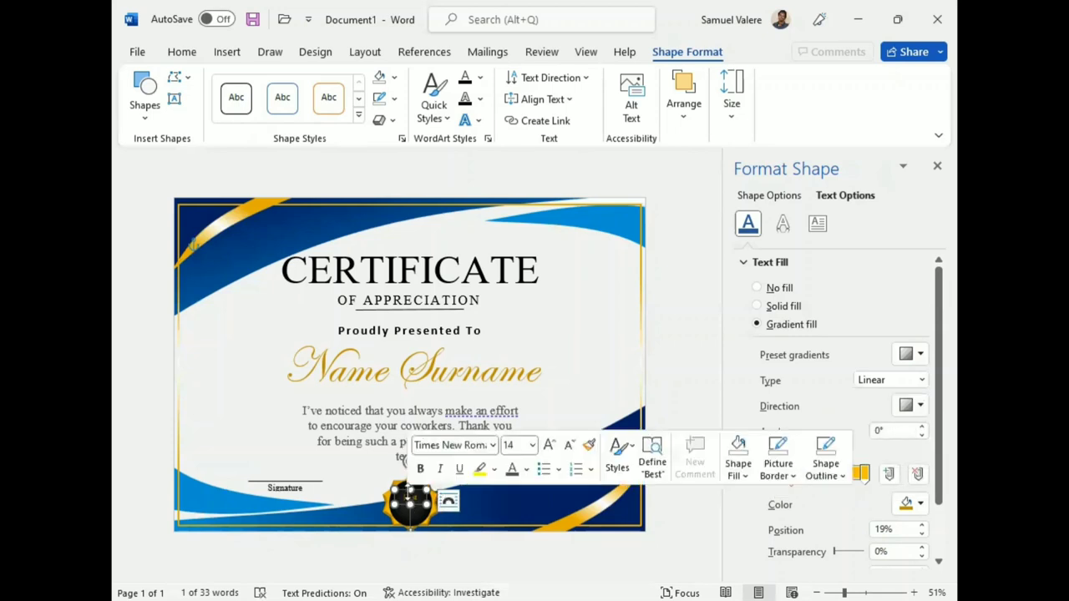
left_click(182, 52)
left_click(392, 120)
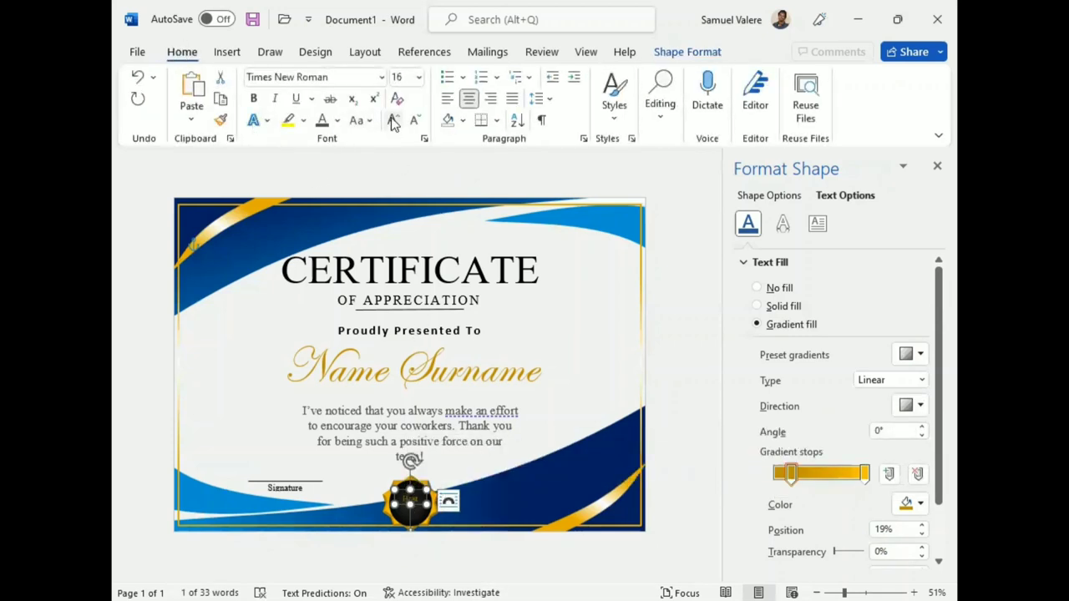
Step: Enlarge the seal text to 18 pt and move the seal lower so 'team!' shows
left_click(392, 120)
left_click_drag(409, 491, 418, 495)
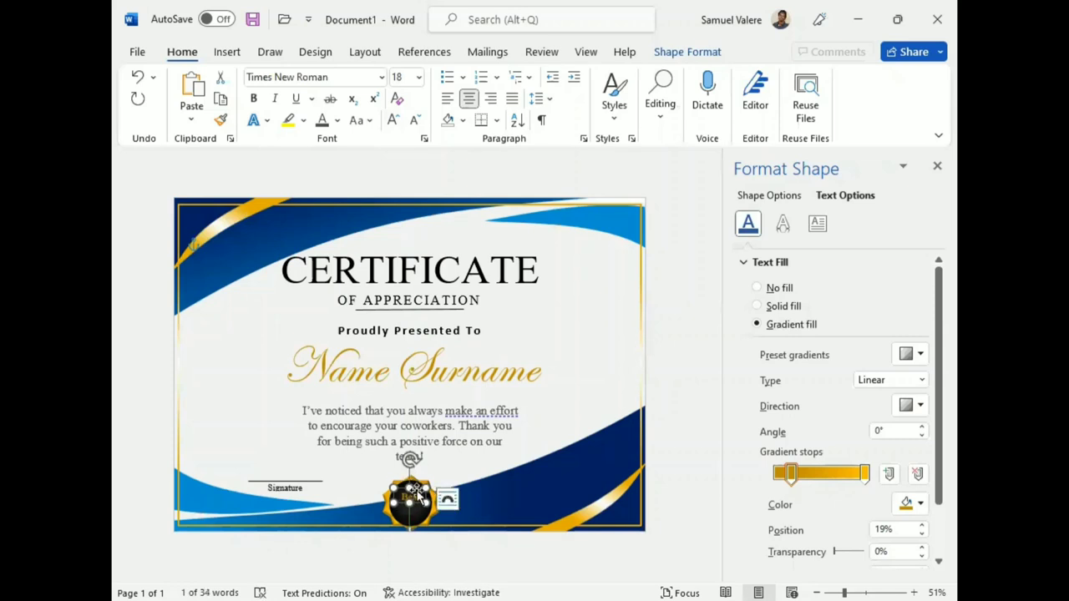
left_click_drag(415, 494, 414, 506)
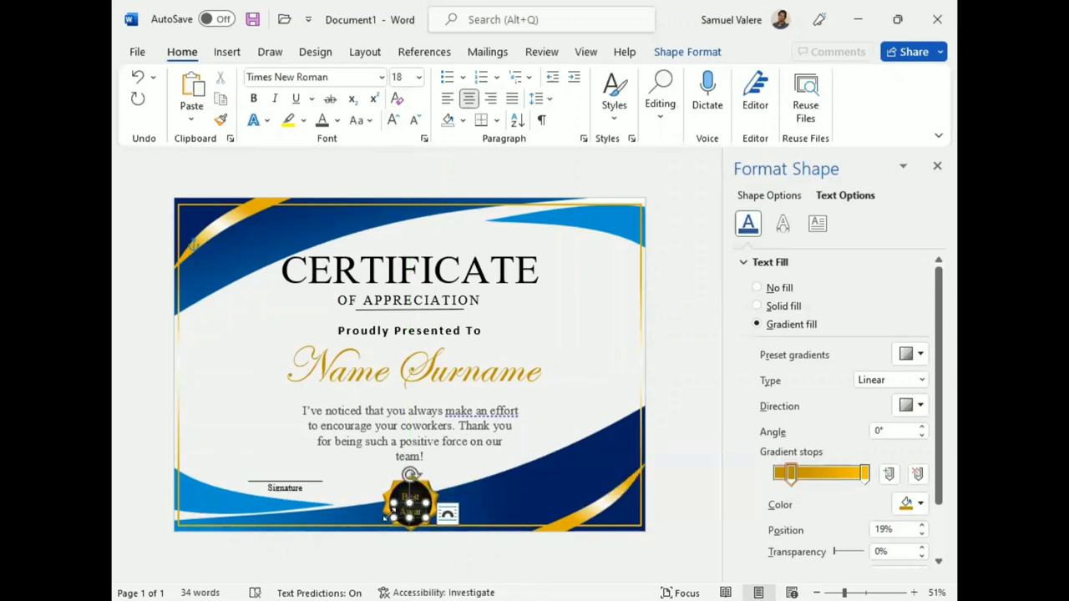
left_click(407, 518)
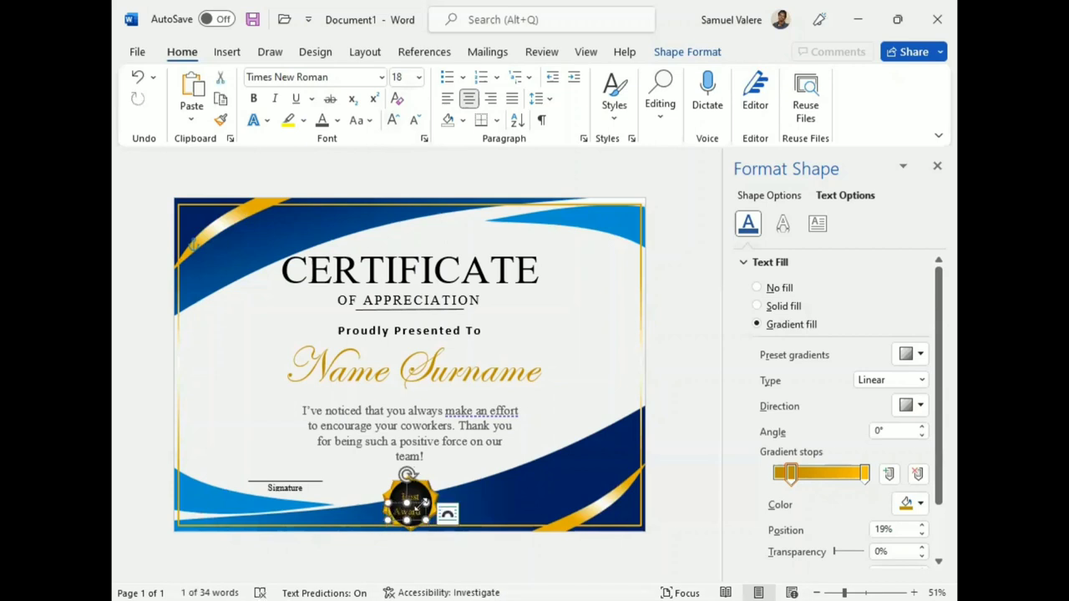
key("ctrl+z")
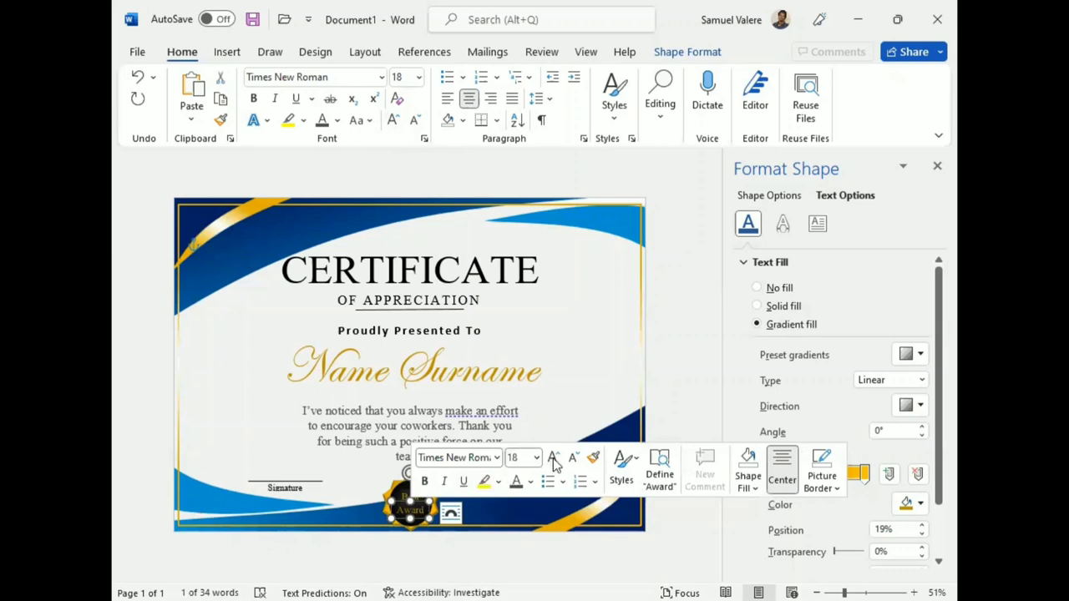
Step: Enlarge the seal text to 20 pt and align the seal with the page centre
left_click(552, 458)
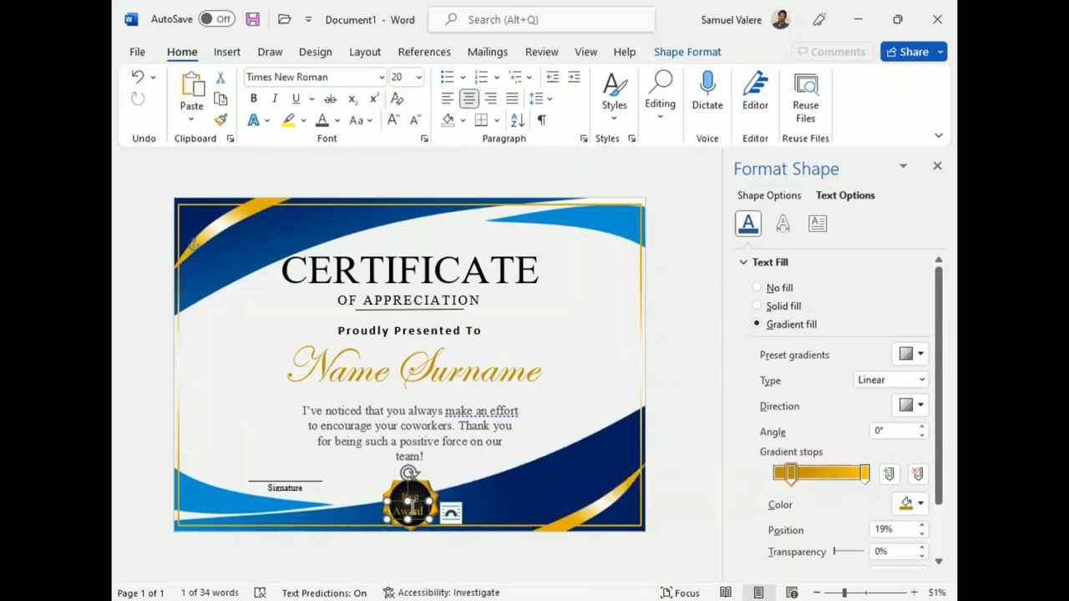
left_click_drag(415, 508, 471, 496)
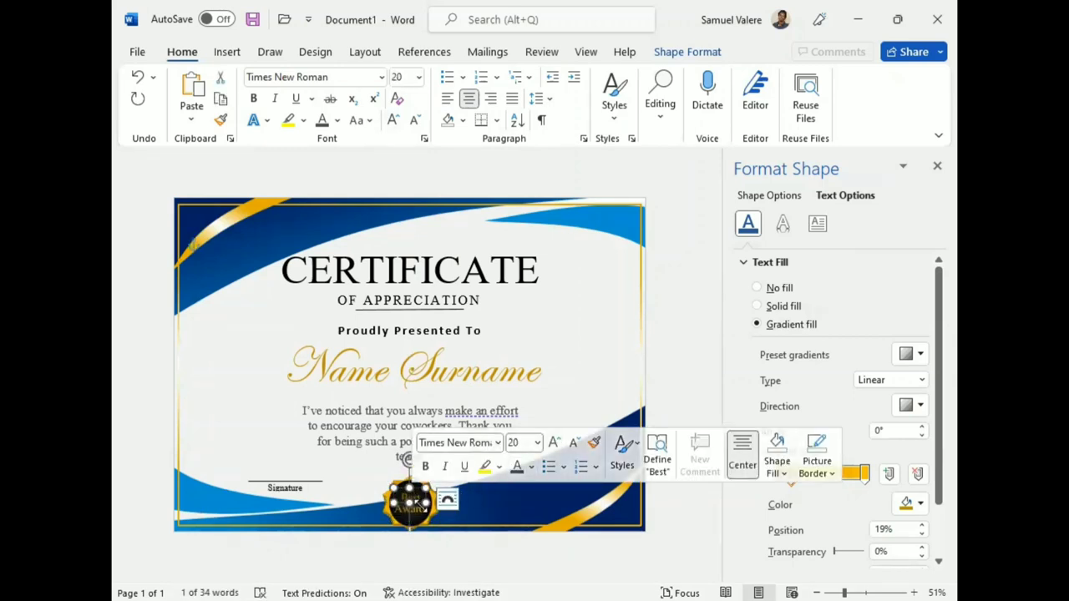
left_click_drag(424, 520, 426, 522)
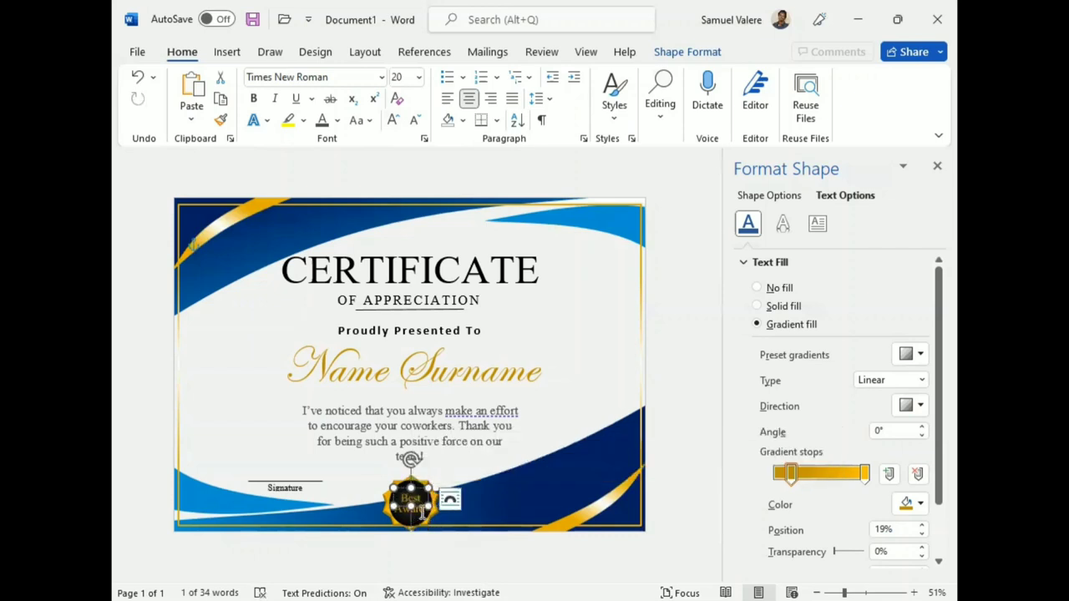
left_click(689, 446)
Step: Apply a Bevel preset from Text Effects to the seal's 'Best Award' lettering
left_click(409, 510)
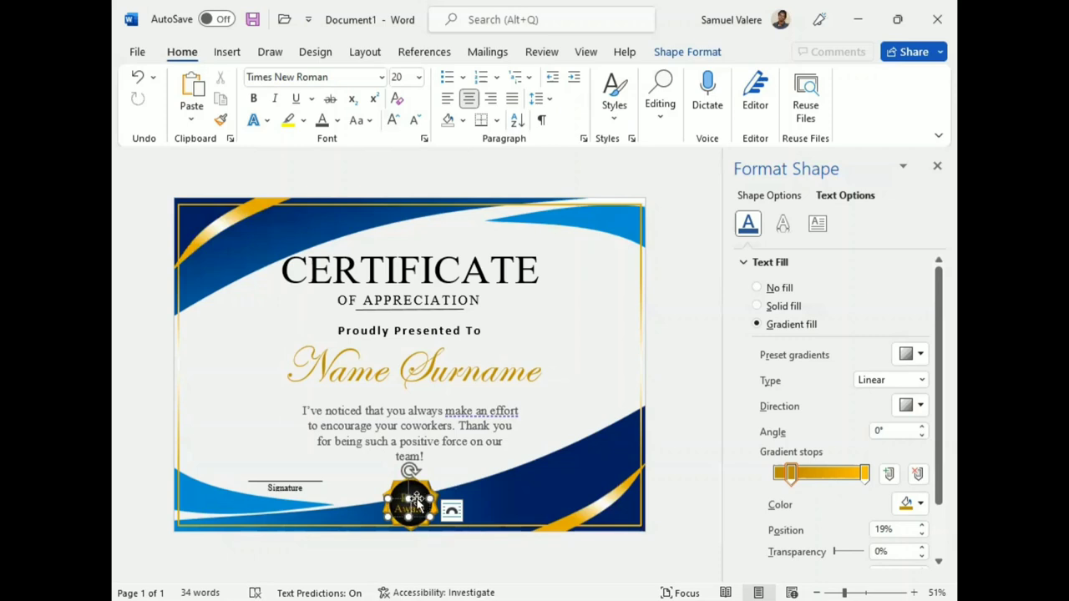
left_click(688, 53)
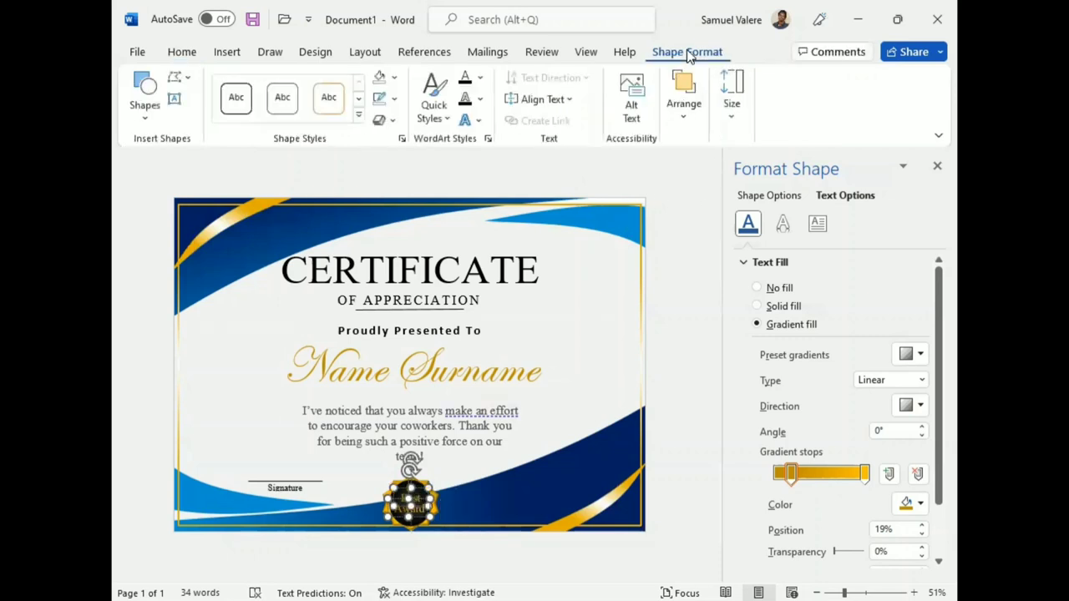
left_click(481, 99)
left_click(481, 99)
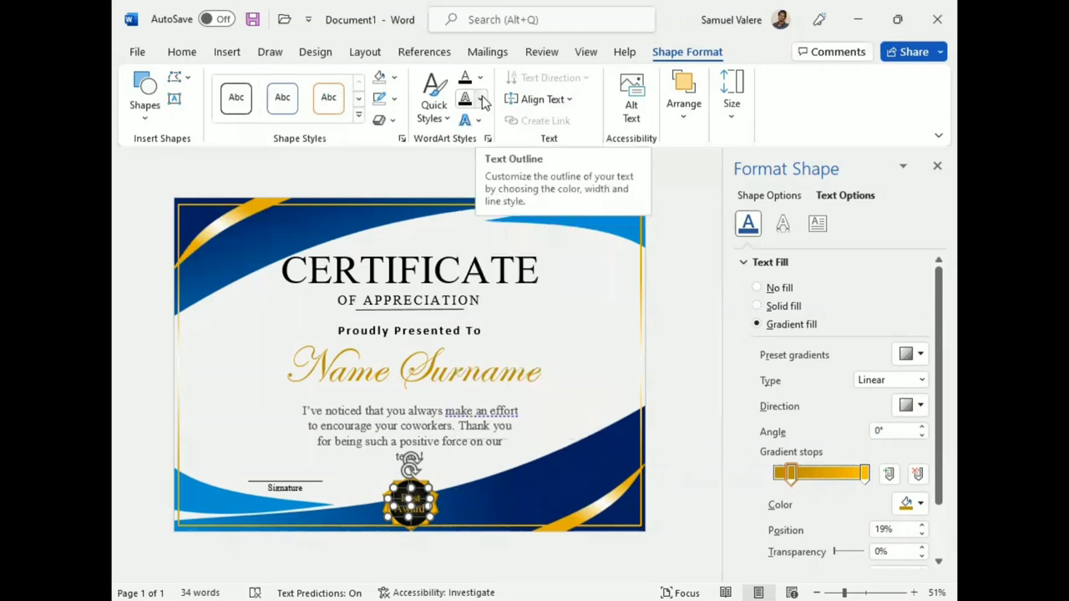
left_click(480, 121)
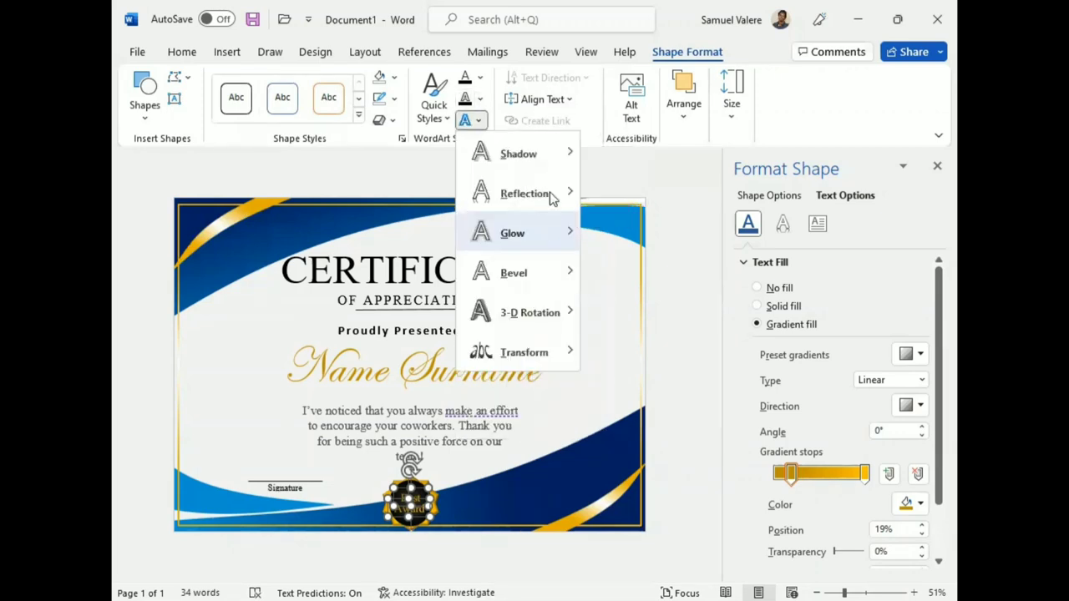
mouse_move(571, 315)
mouse_move(573, 275)
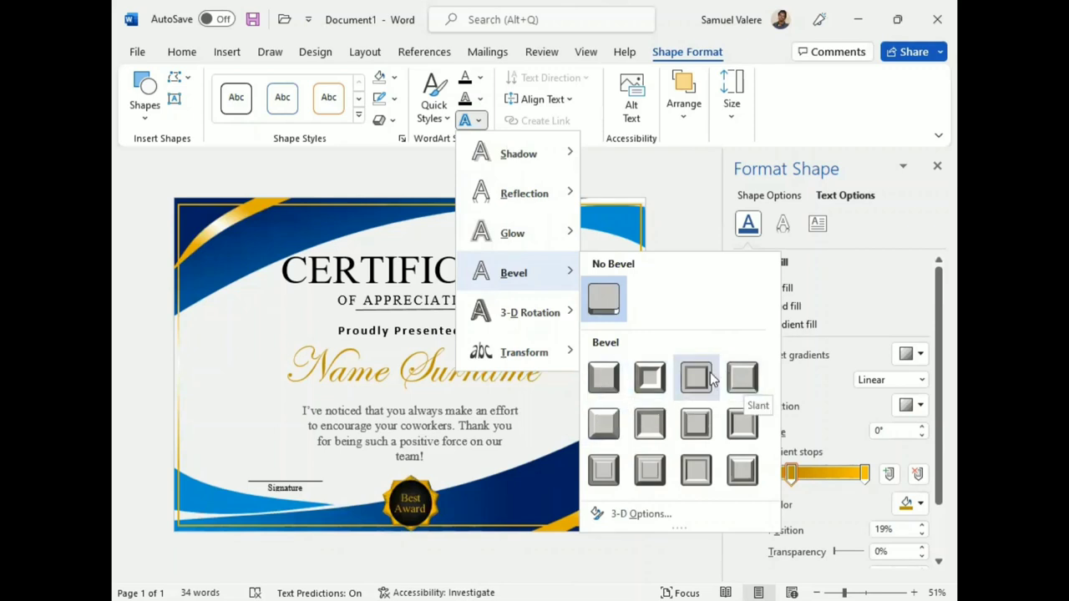
left_click(603, 378)
left_click(409, 497)
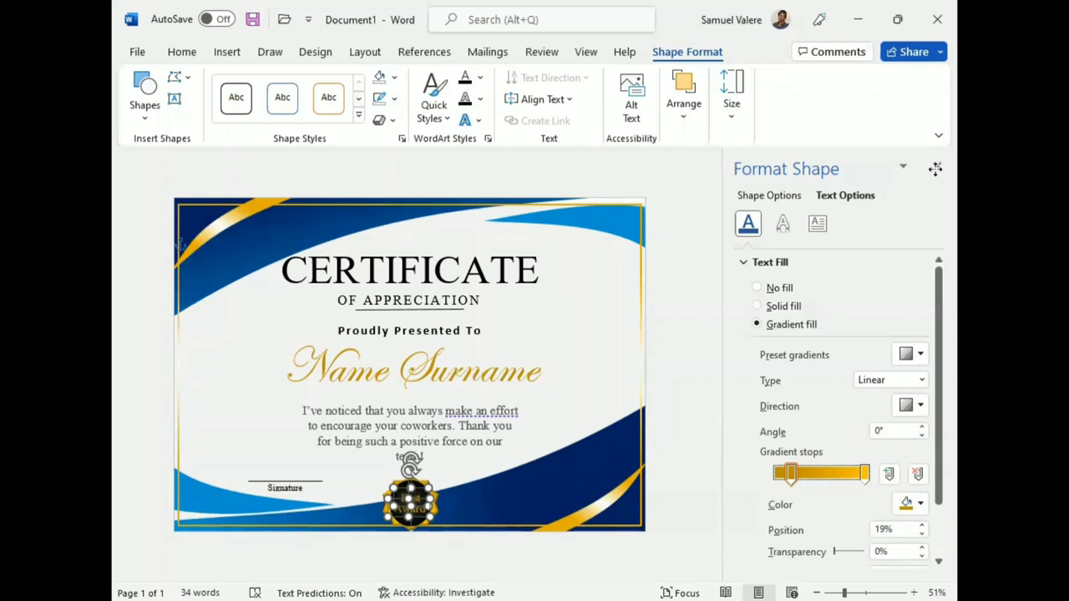
left_click(632, 406)
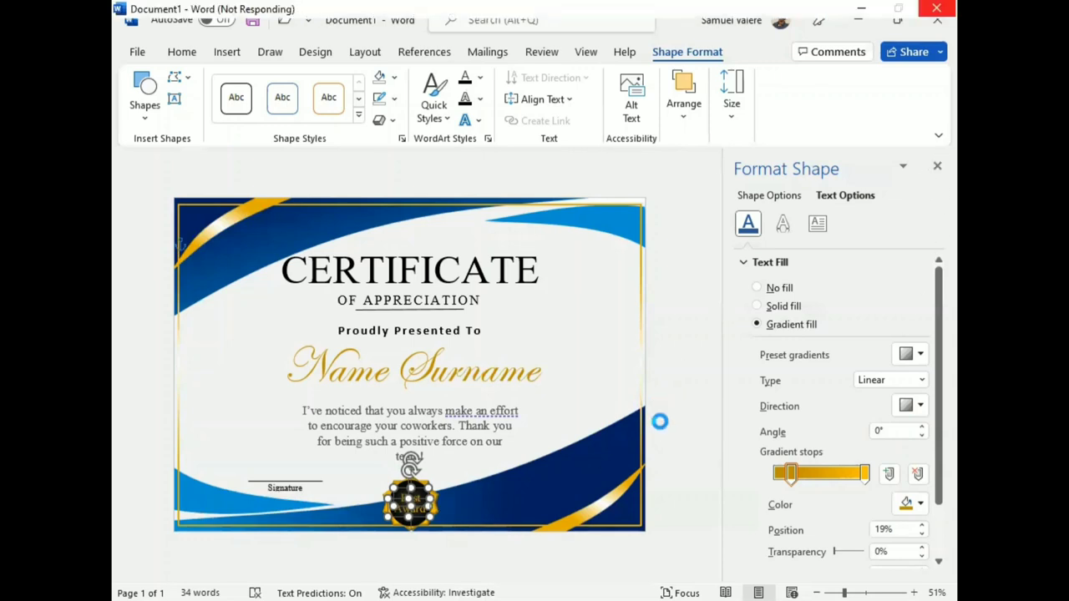
Step: Deselect the seal and close the Format Text Effects pane
left_click(410, 518)
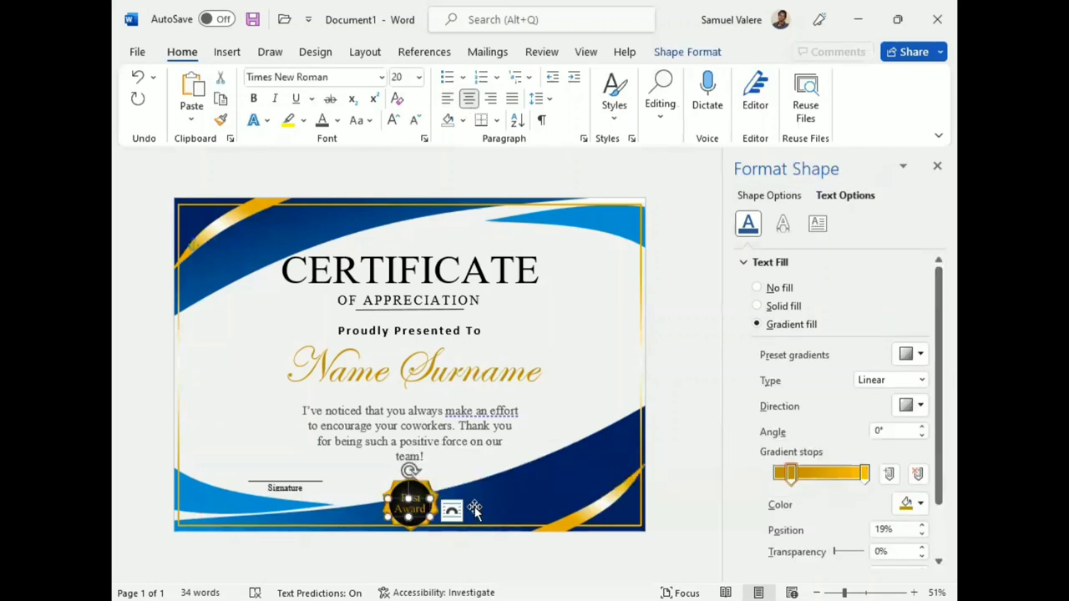
left_click(403, 509)
left_click(405, 508)
left_click(418, 495)
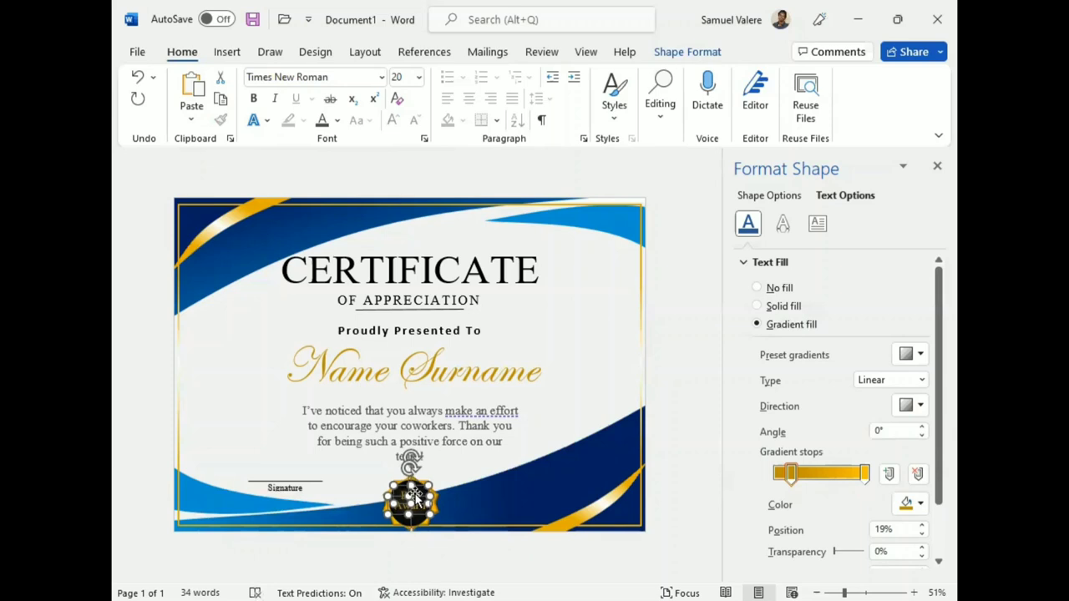
left_click(692, 439)
left_click(935, 169)
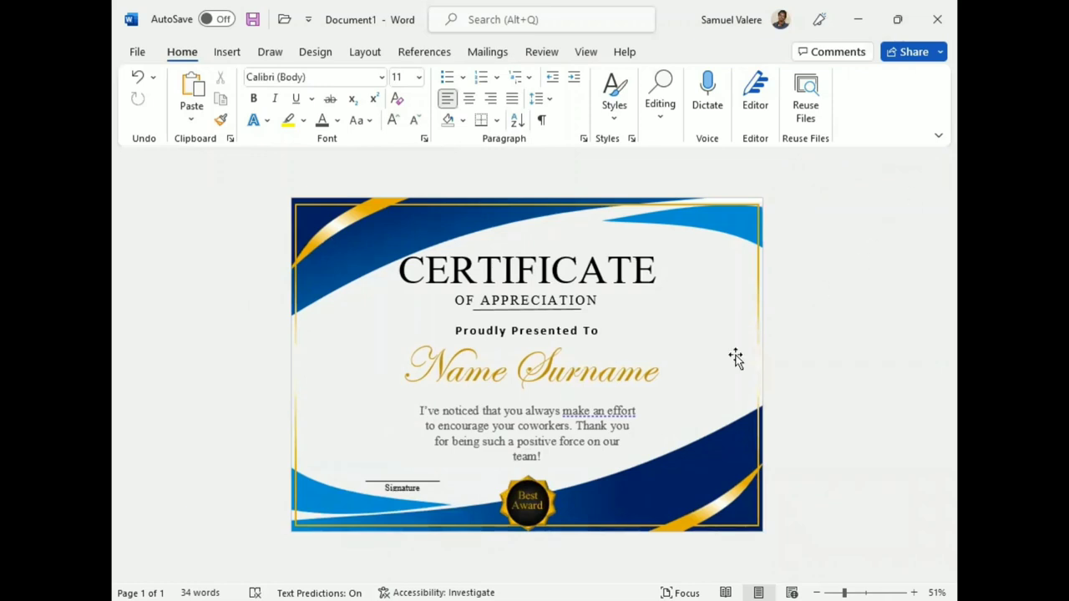
Step: Ignore the Editor conciseness suggestion on 'make an effort'
right_click(595, 411)
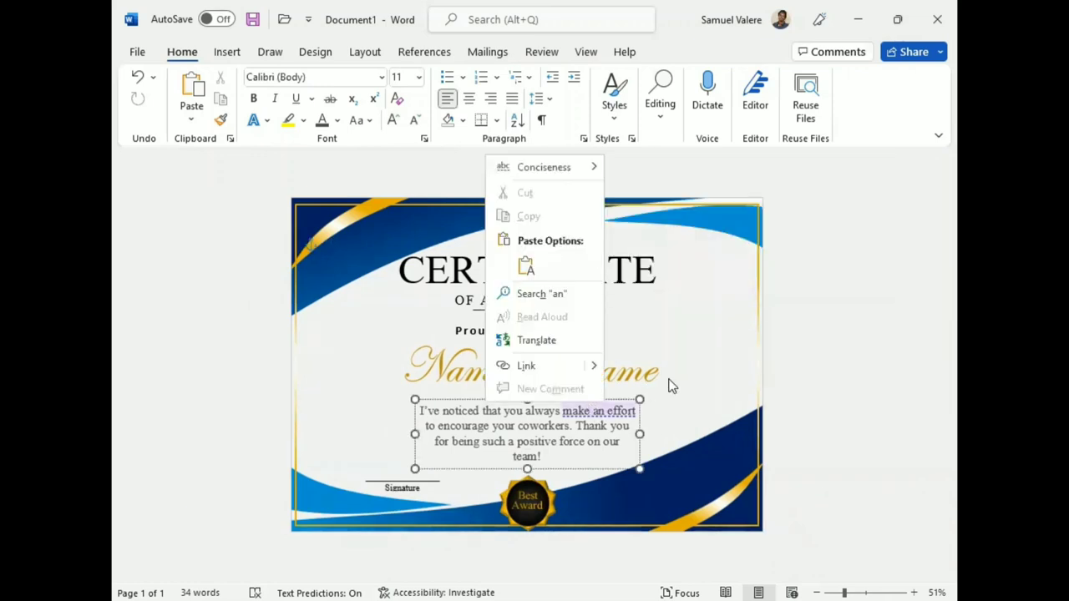
left_click(600, 411)
left_click(569, 505)
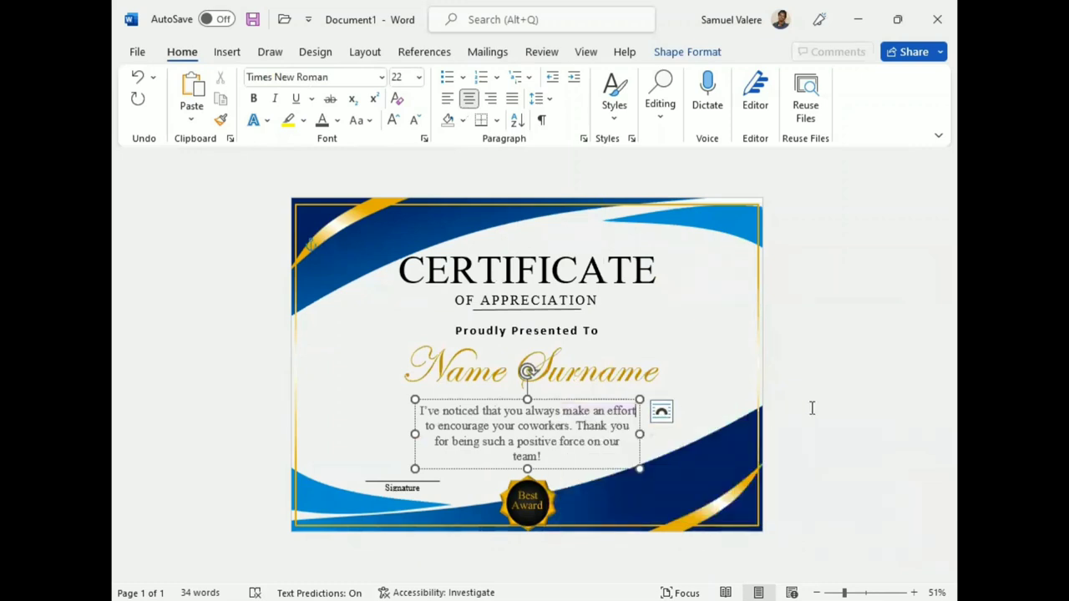
left_click(811, 409)
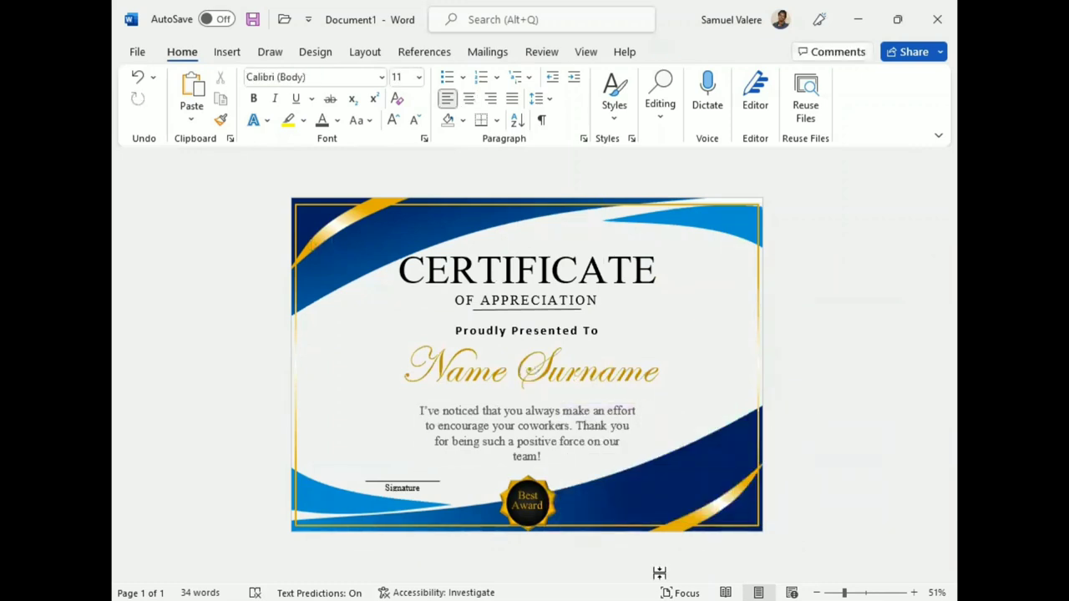